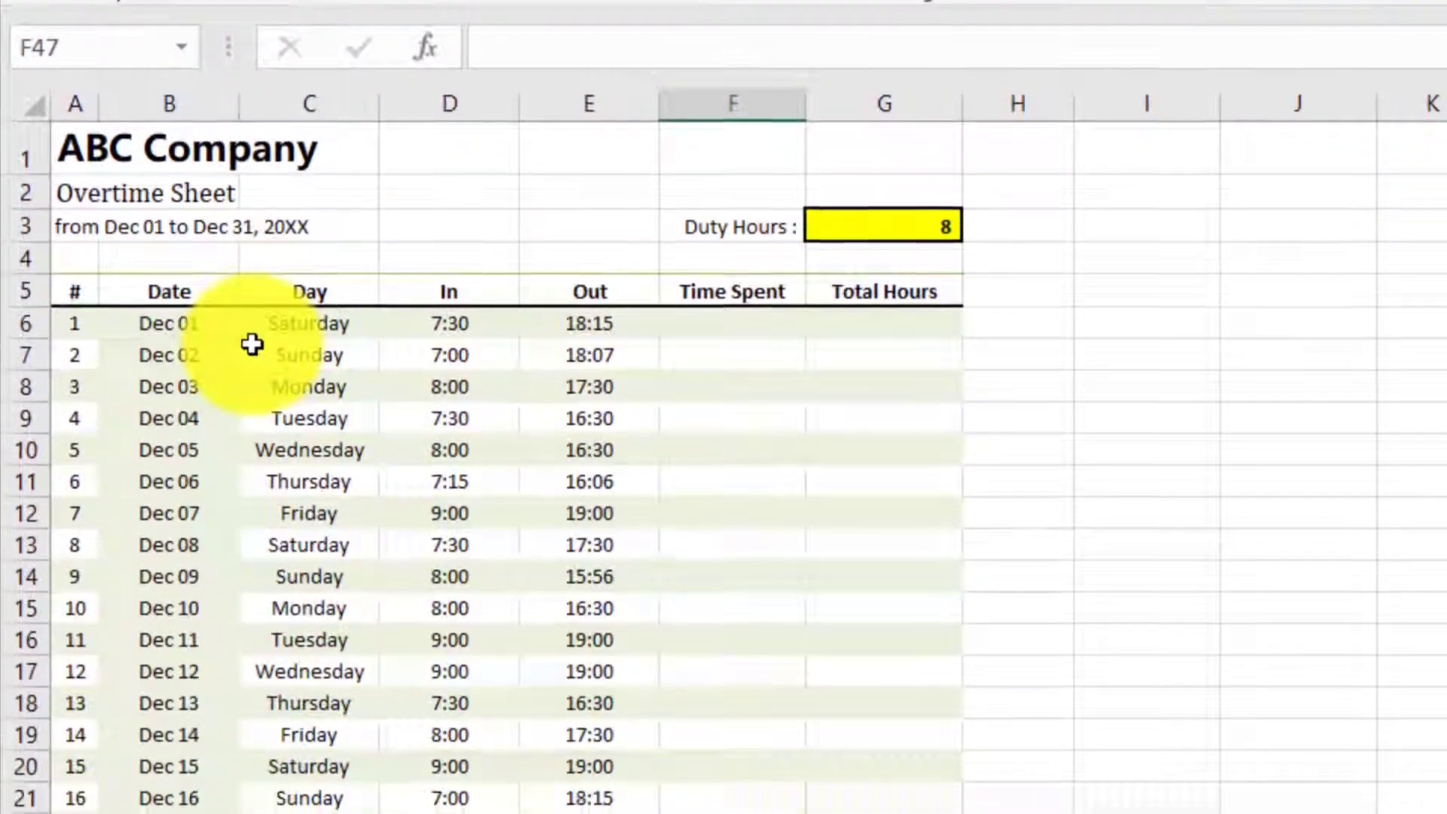
- Examine the overtime sheet's rows, checking how the entries in the Date and Day columns are stored
scroll(252, 613, down, 2)
scroll(252, 614, up, 2)
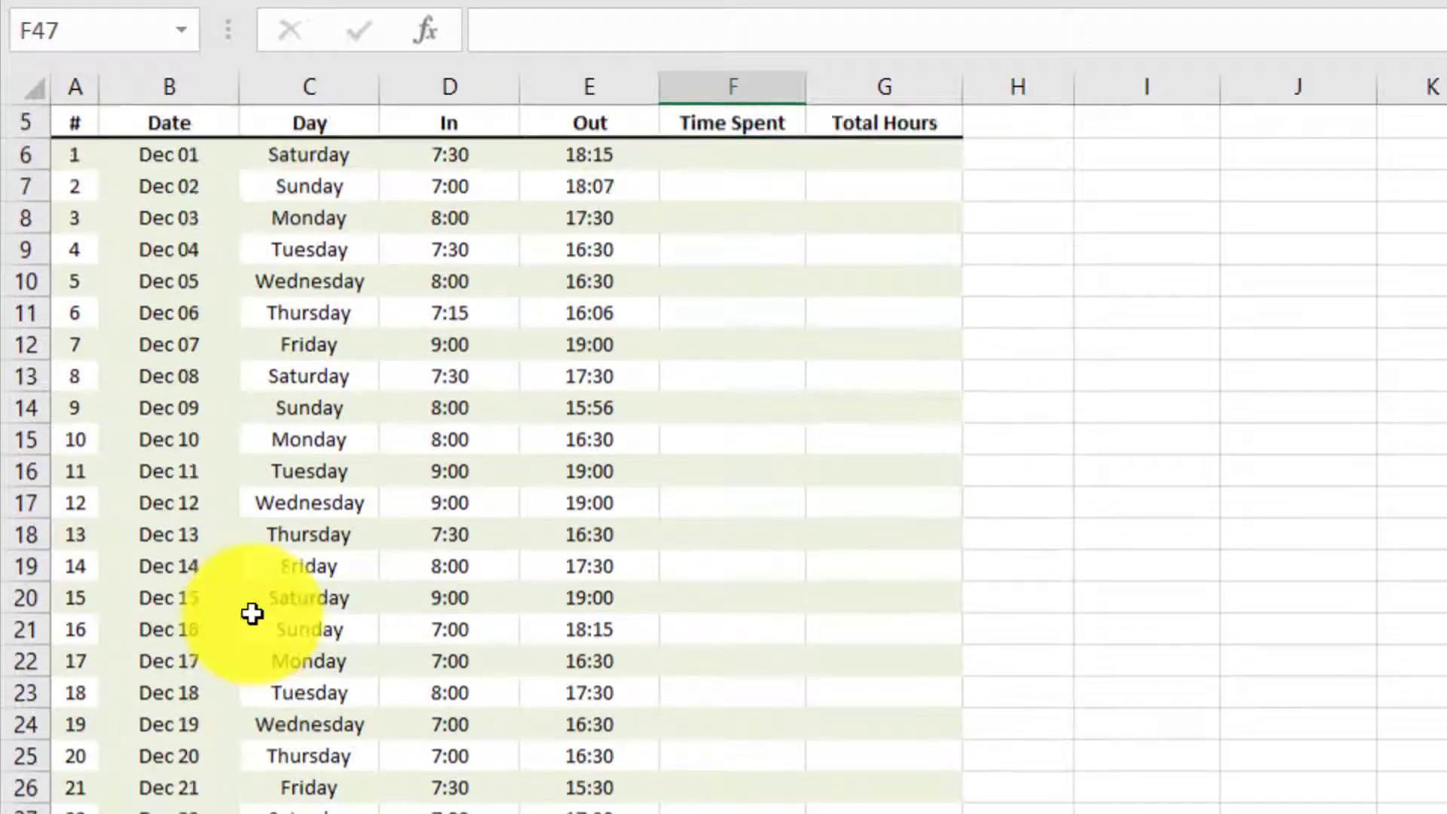
click(155, 306)
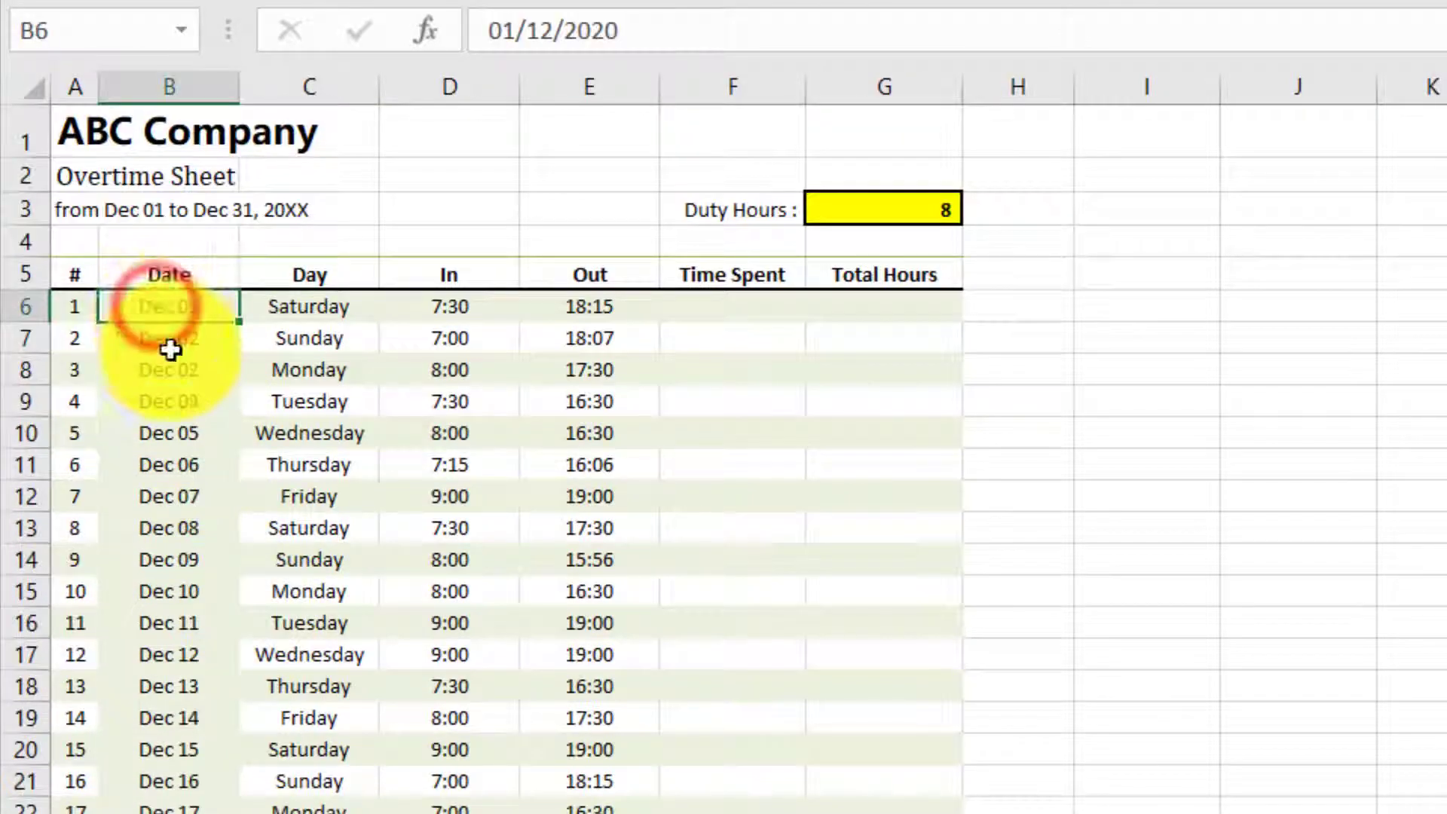
click(169, 341)
scroll(168, 344, down, 1)
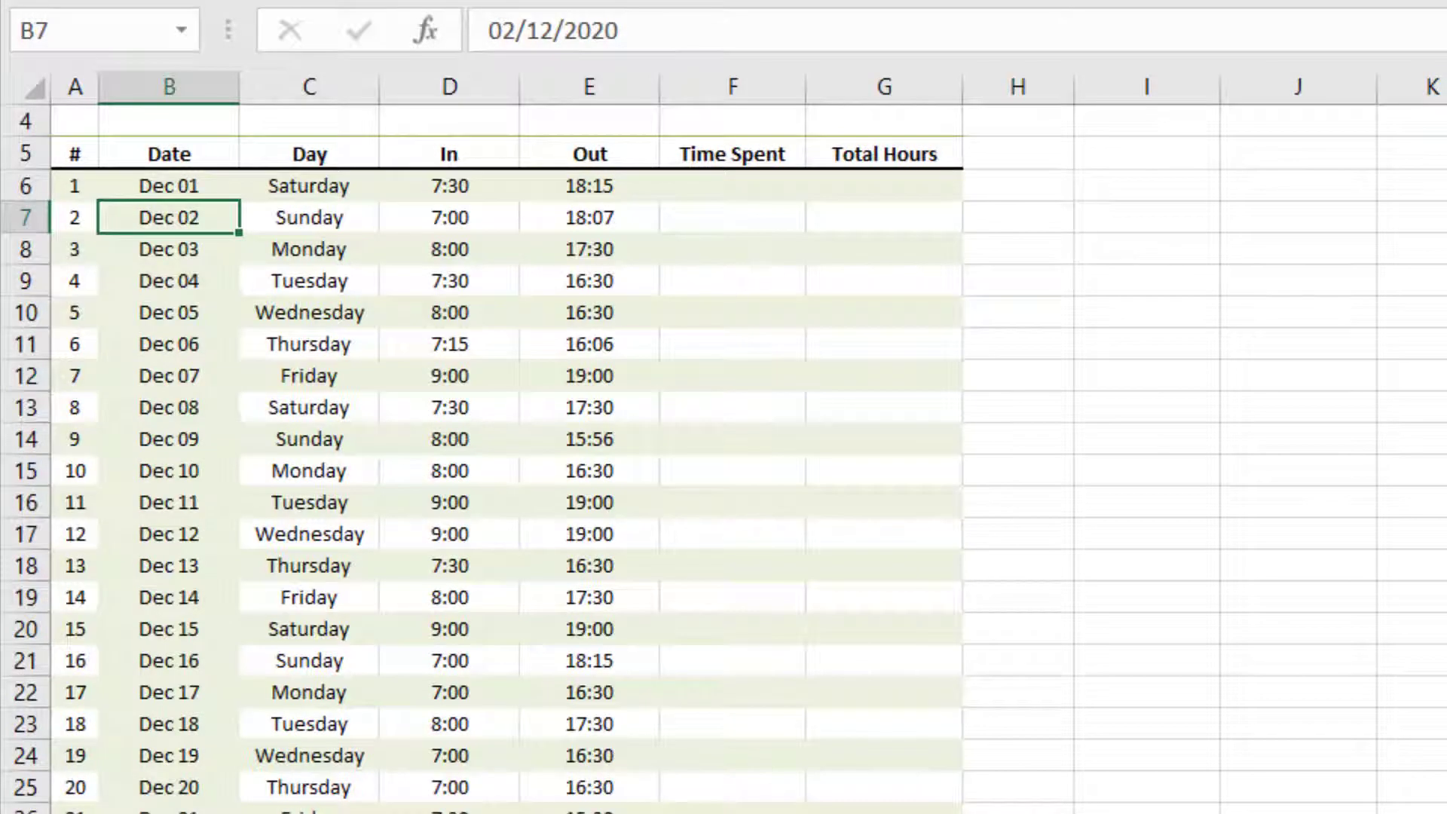
key(ctrl+Down)
click(332, 179)
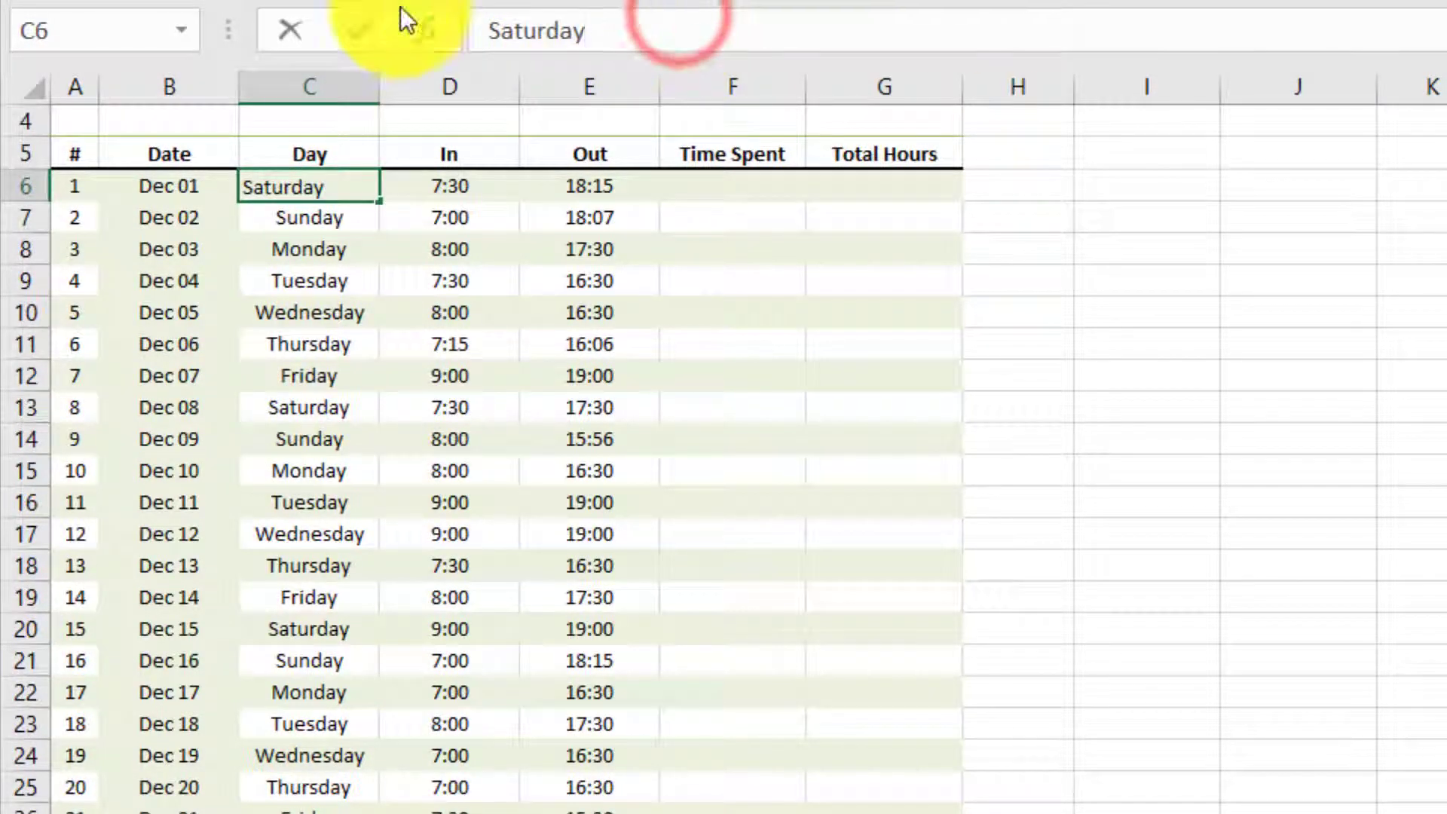
key(Return)
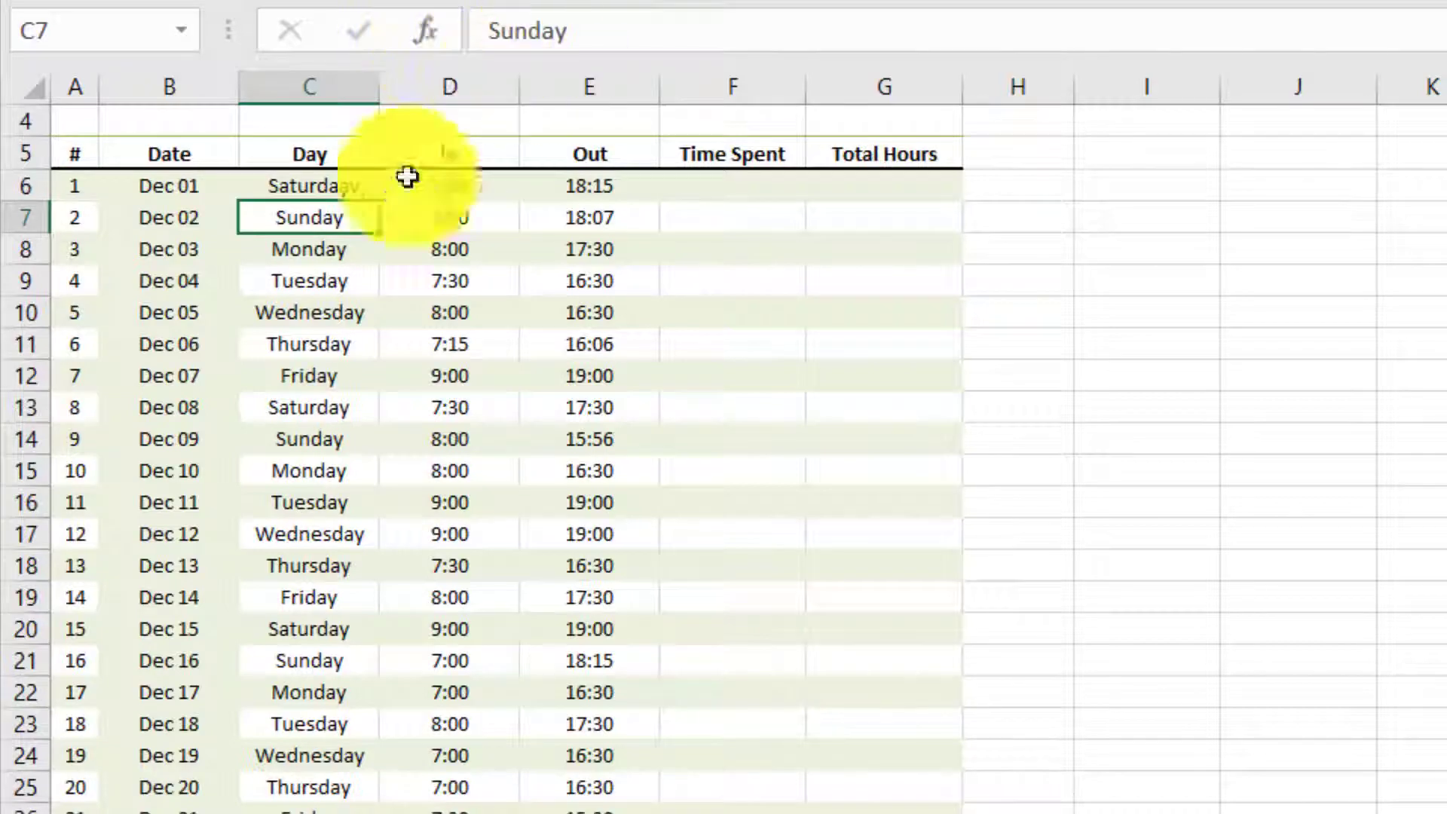
- Replace the first Day entry in C6 with the formula =DAY(B6)
click(320, 187)
scroll(1276, 681, up, 1)
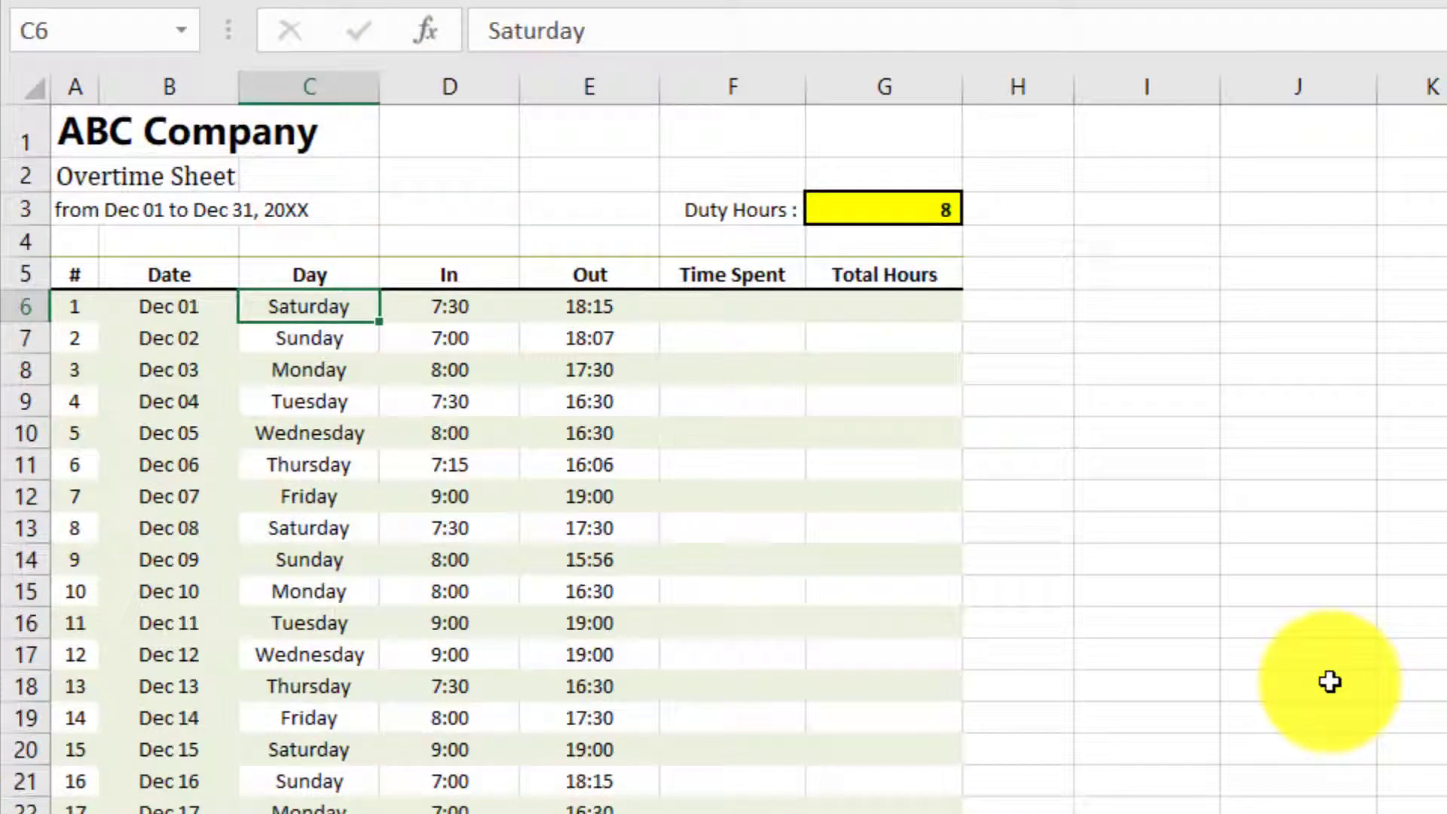
text(=da)
key(Down)
key(Down)
key(Down)
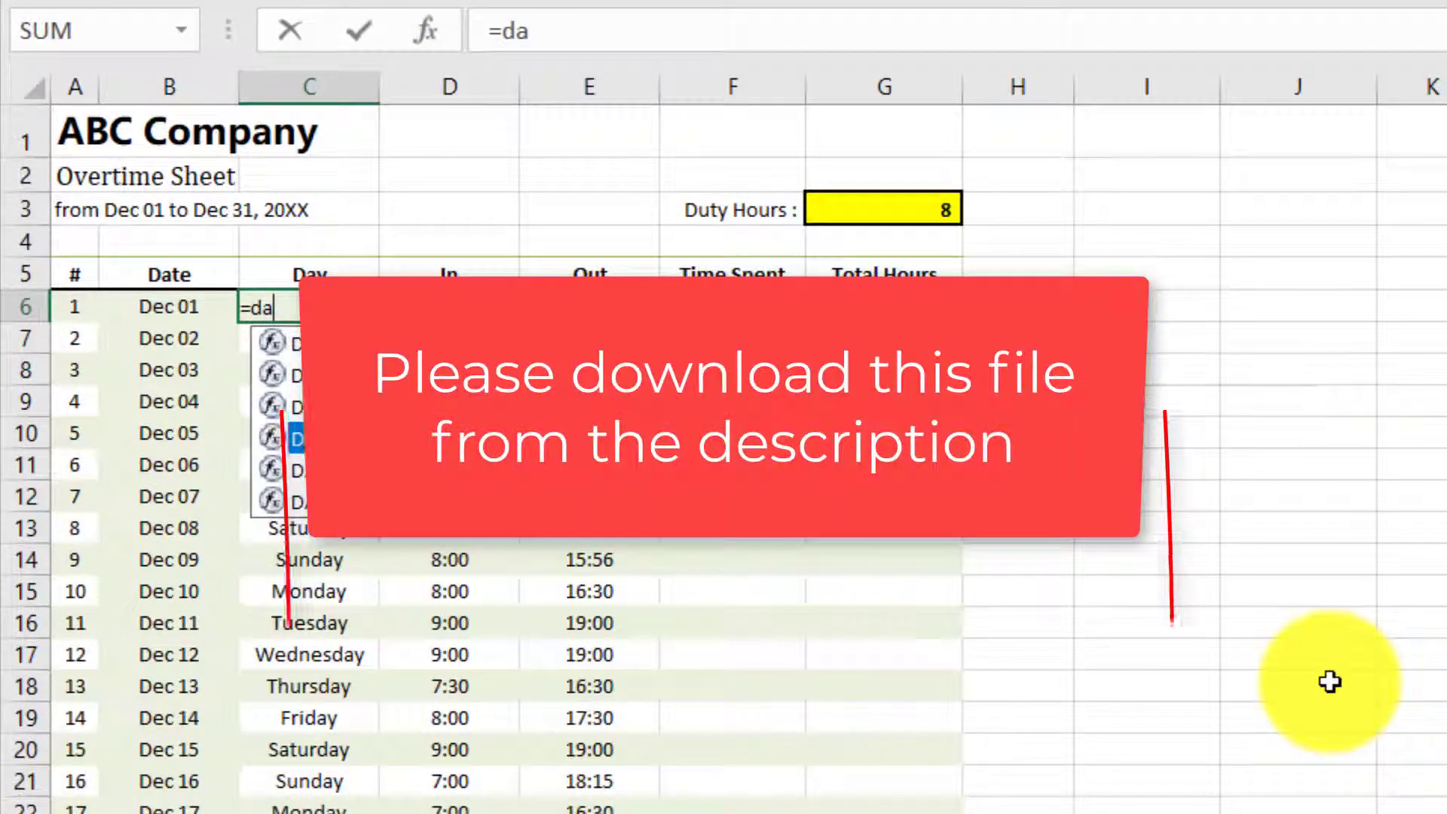
key(Tab)
key(Return)
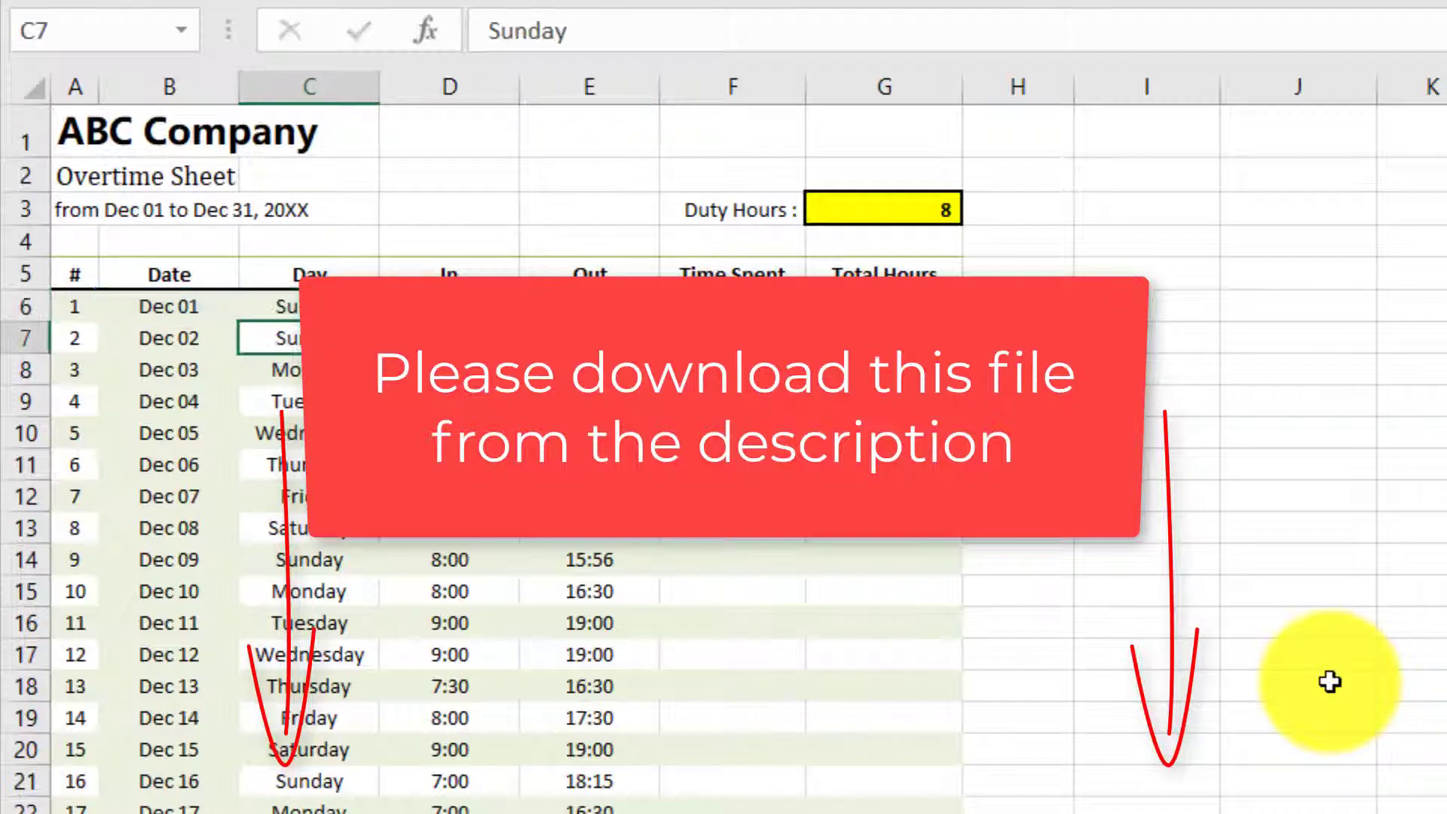
- Copy the DAY formula from C6 down the rest of the Day column, pasting formulas only to preserve the row shading
drag(379, 323, 303, 697)
scroll(304, 697, up, 4)
key(ctrl+c)
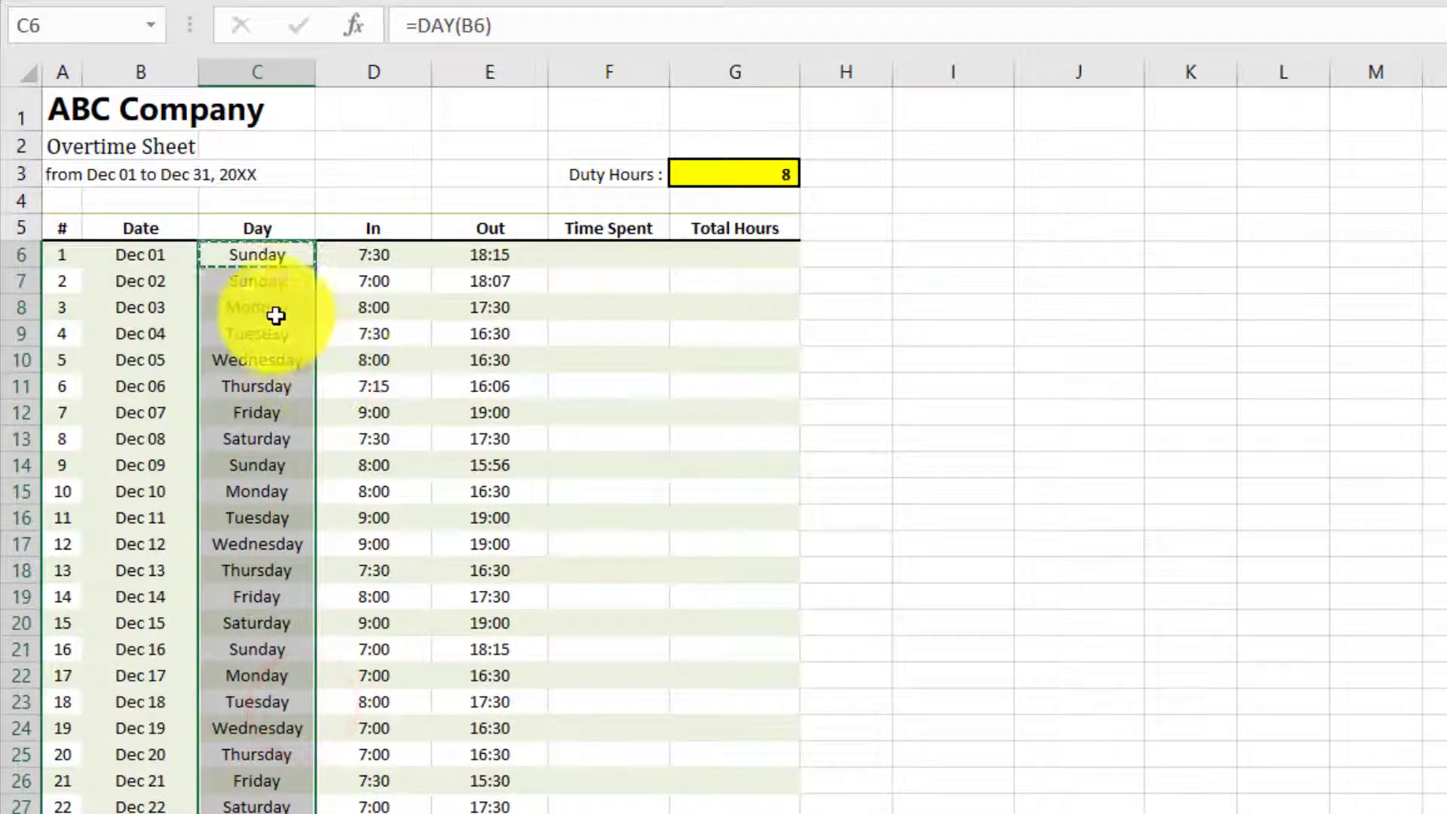
right_click(280, 322)
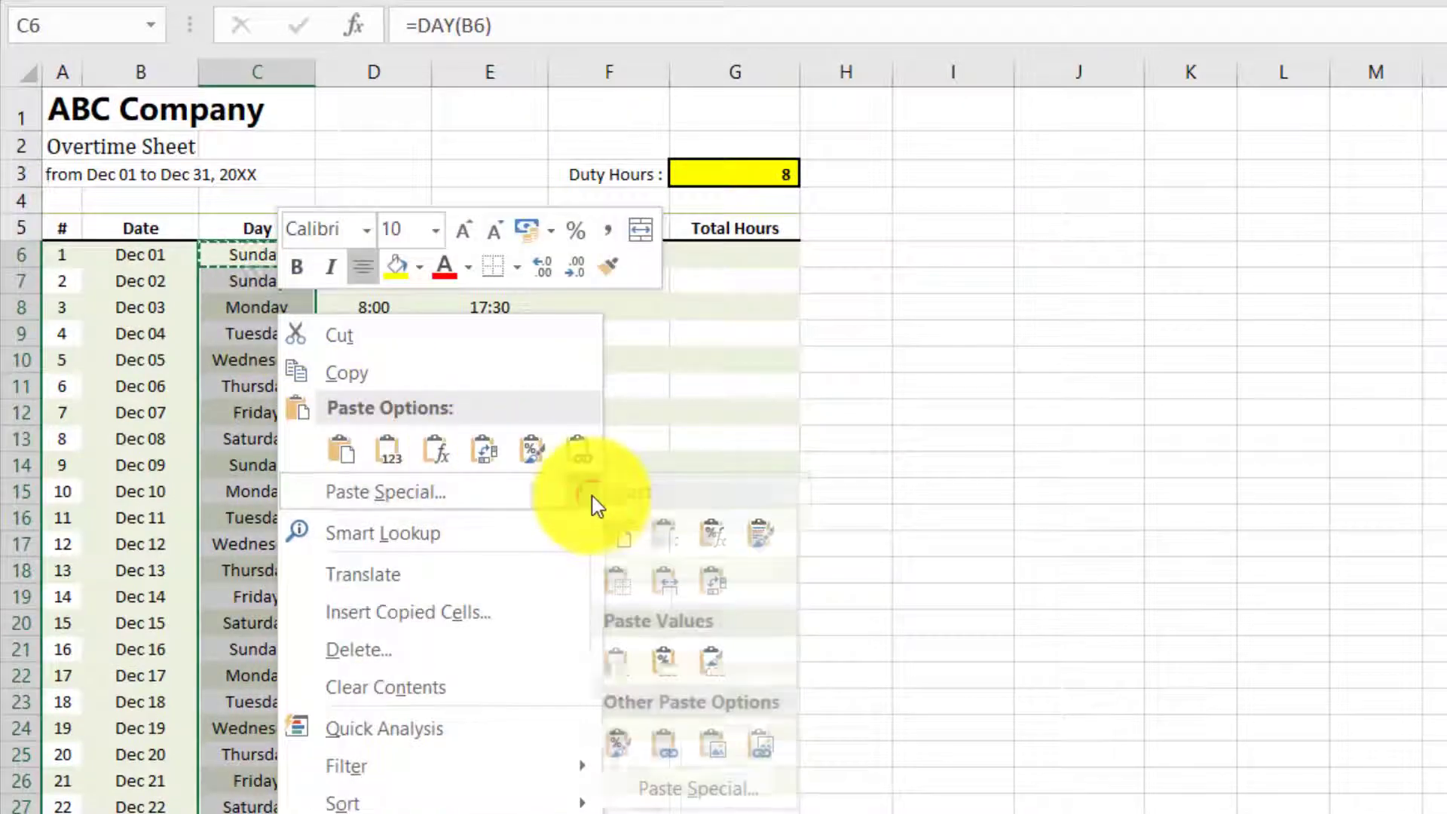
mouse_move(602, 499)
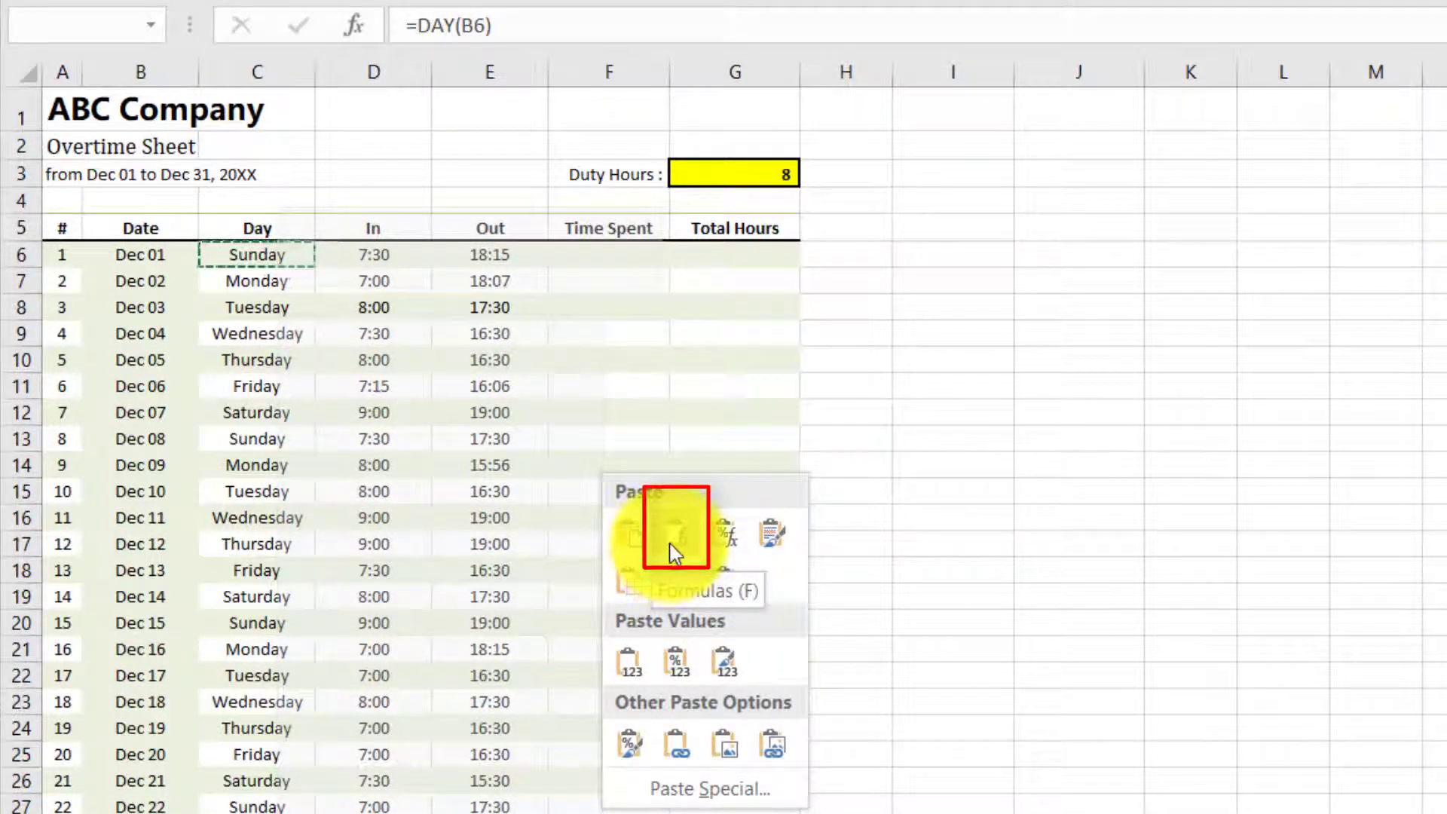
click(685, 545)
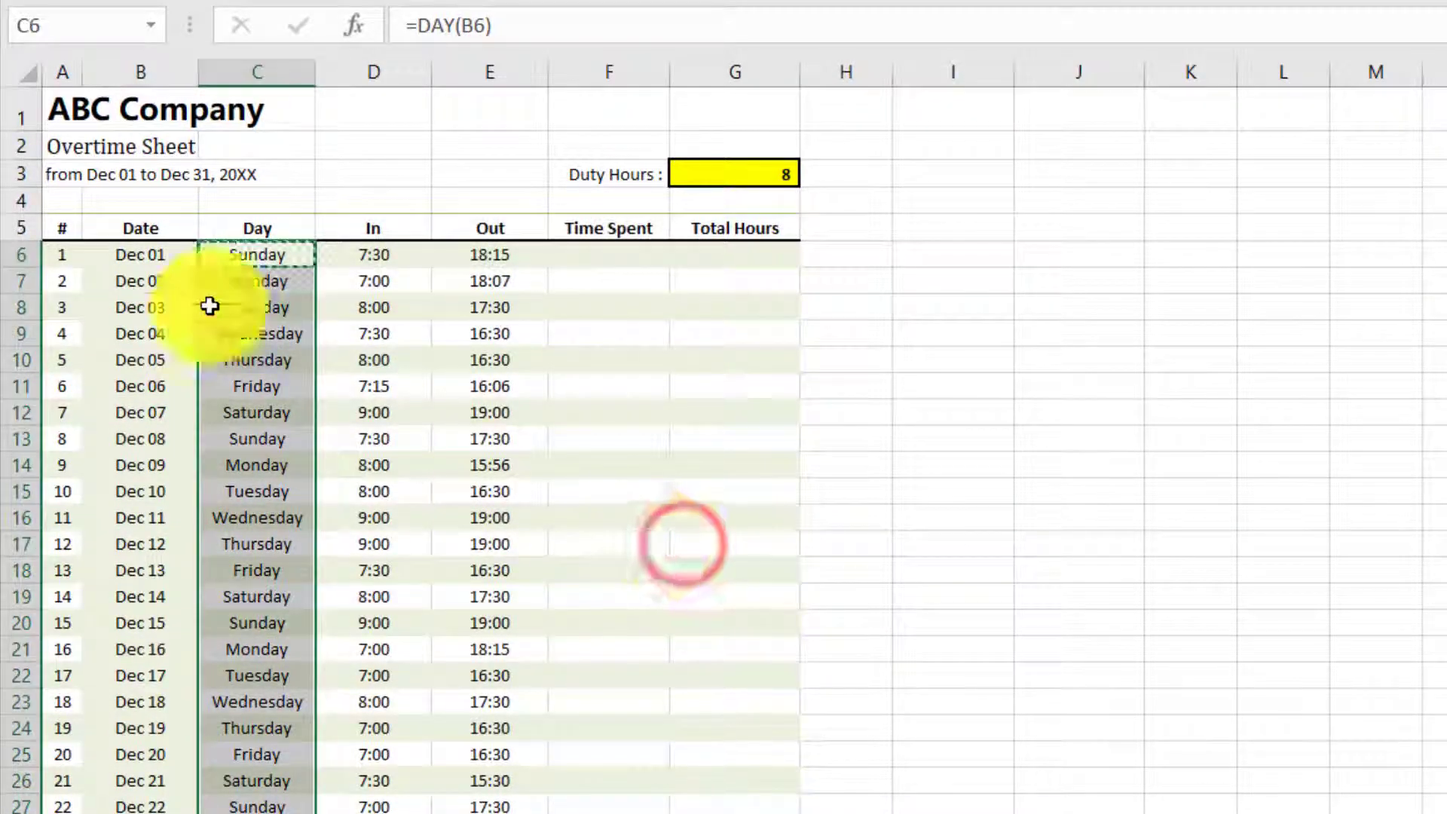
- Calculate the first row's Time Spent in F6 as Out minus In with =E6-D6
click(162, 263)
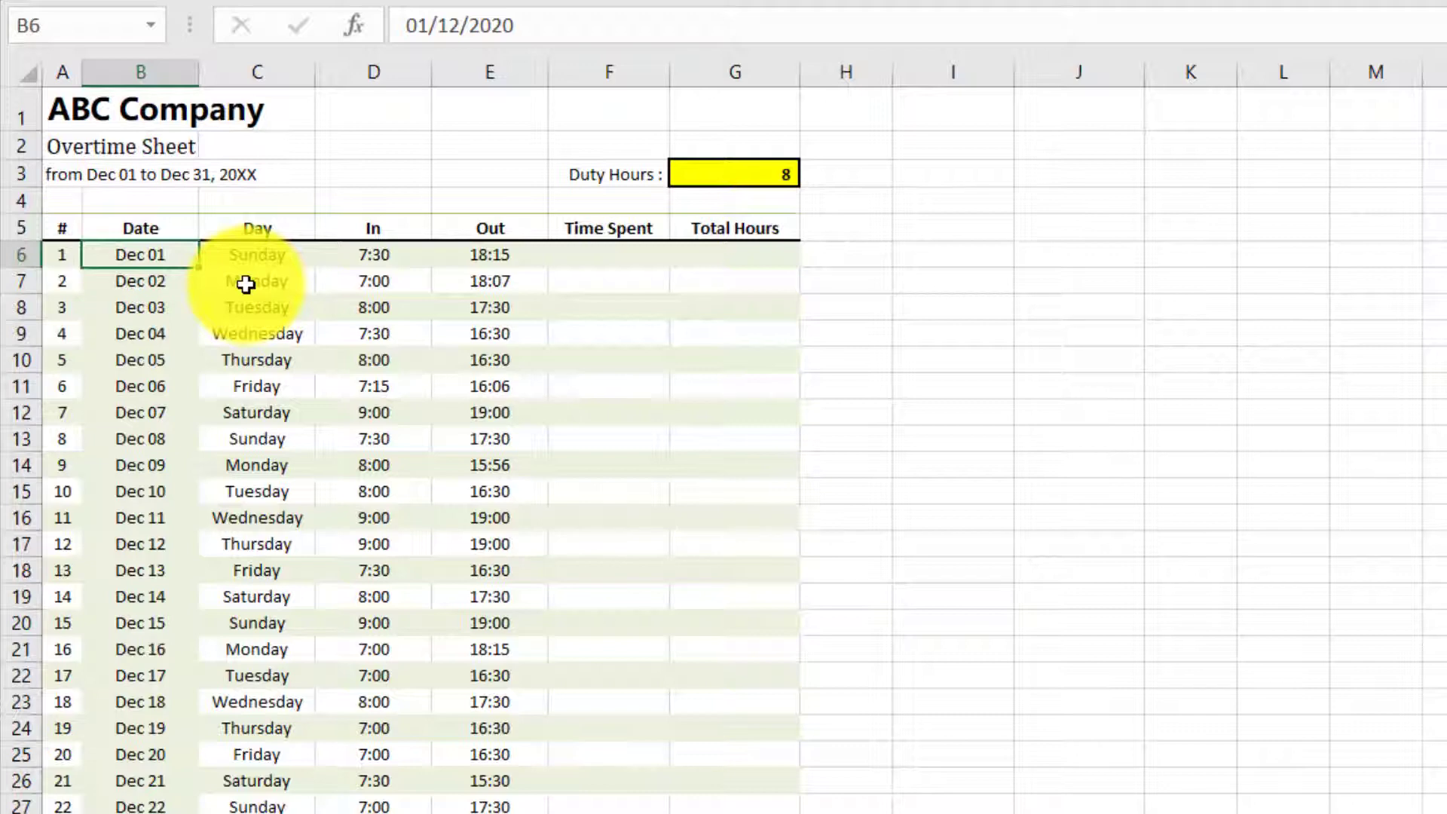
click(371, 256)
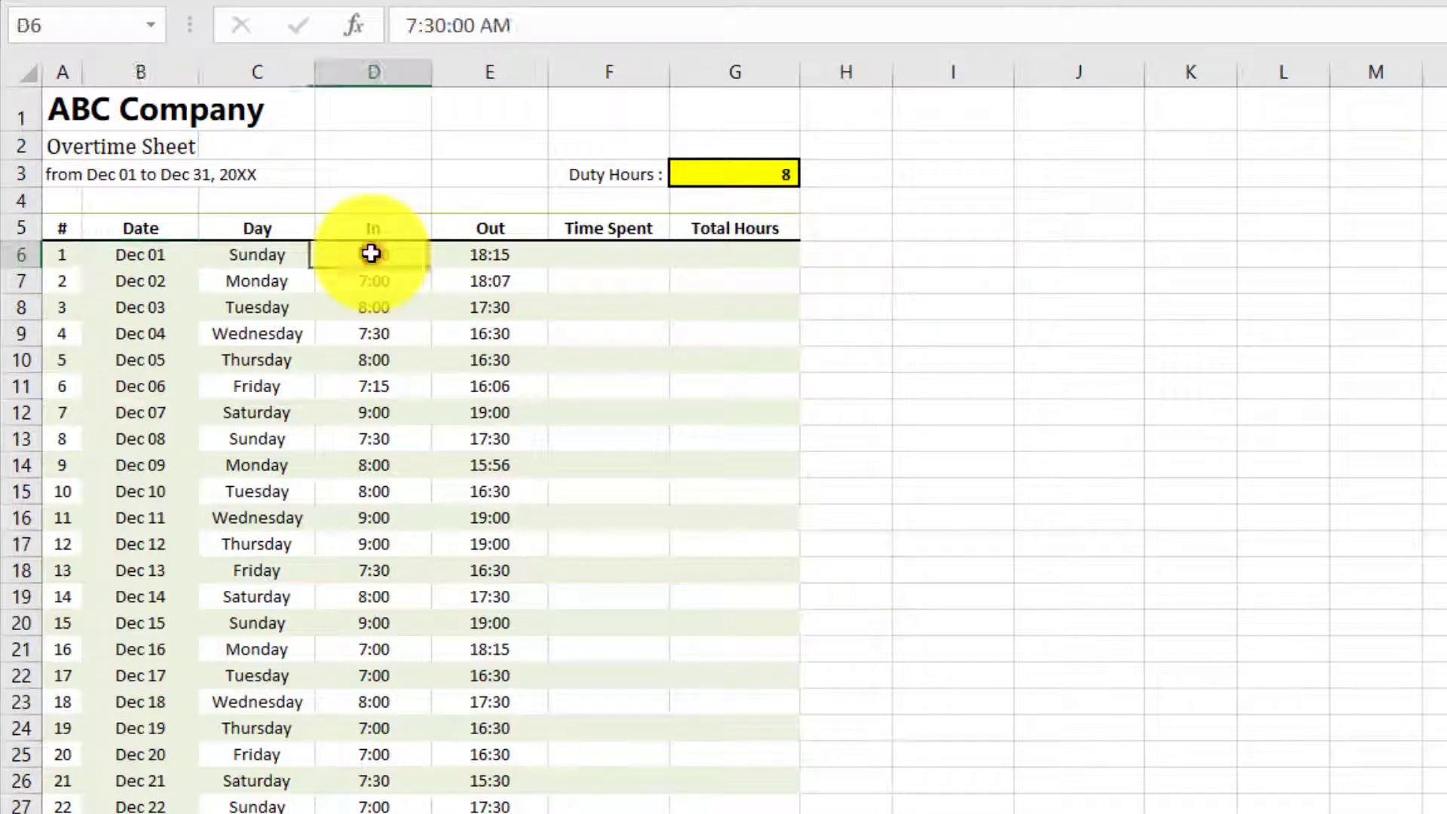
click(505, 257)
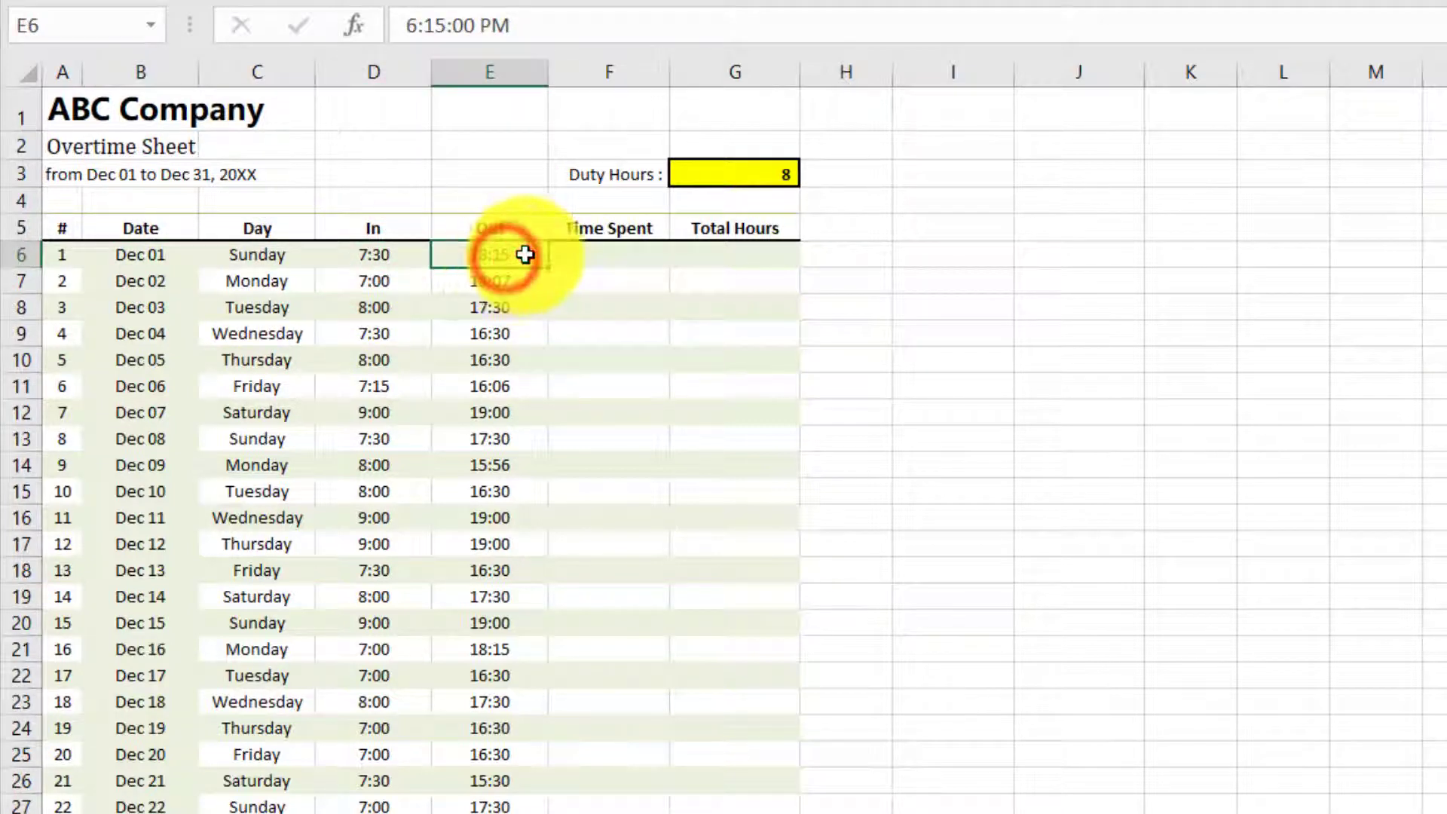
click(614, 258)
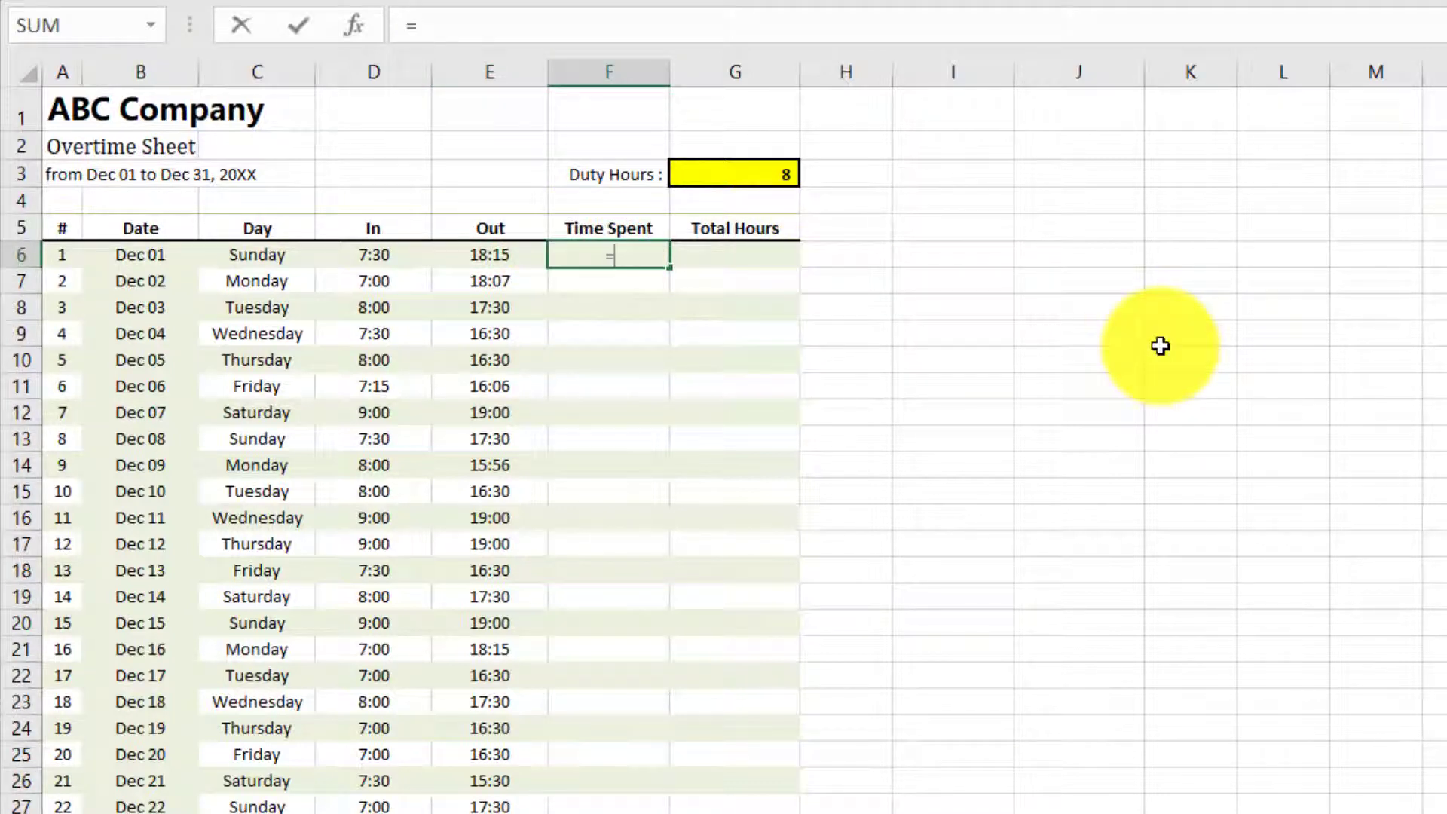
text(=E6-)
key(Left)
key(Left)
key(Return)
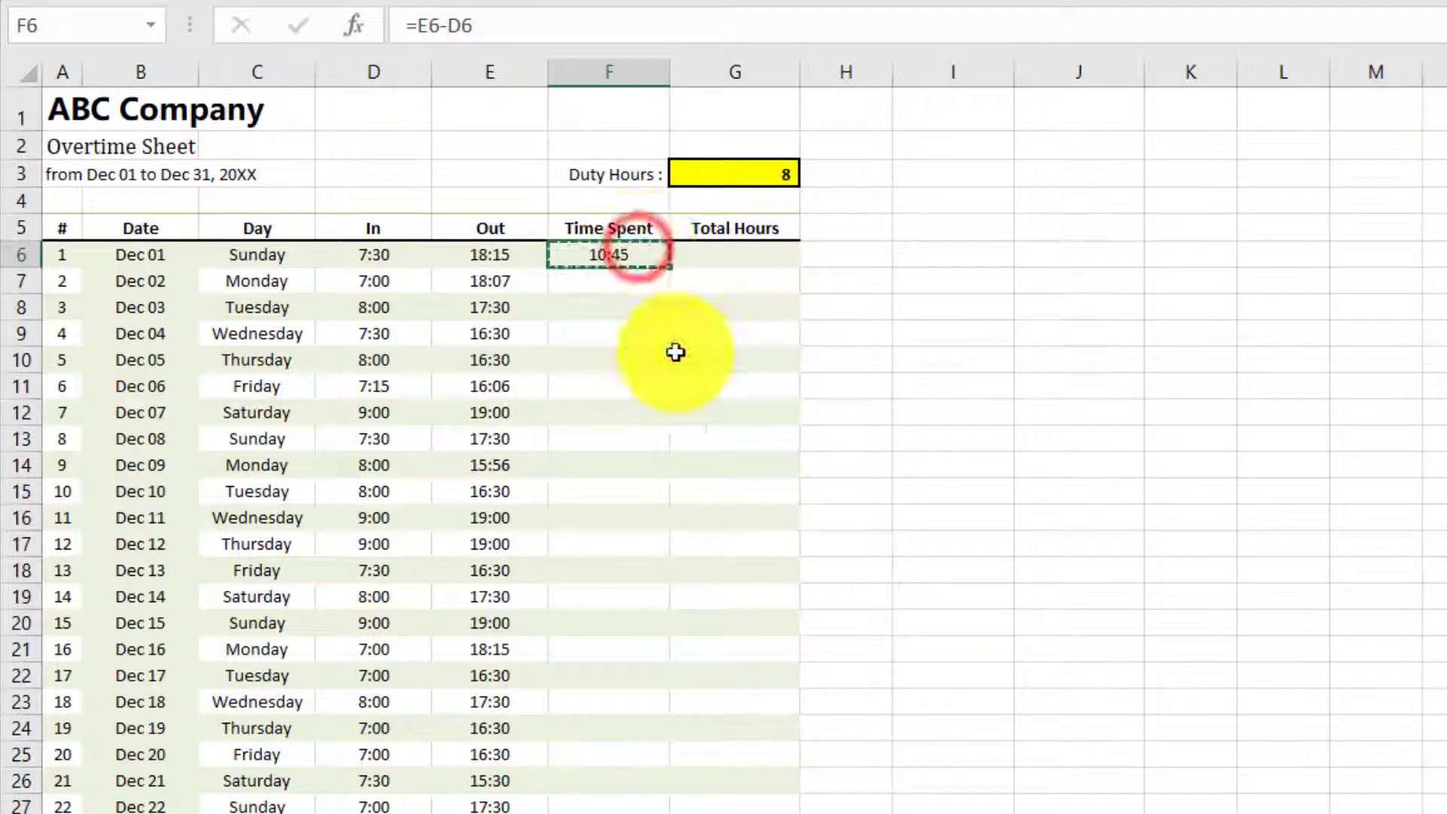
- Copy the Time Spent formula from F6 down to F36, pasting formulas only
scroll(656, 355, down, 2)
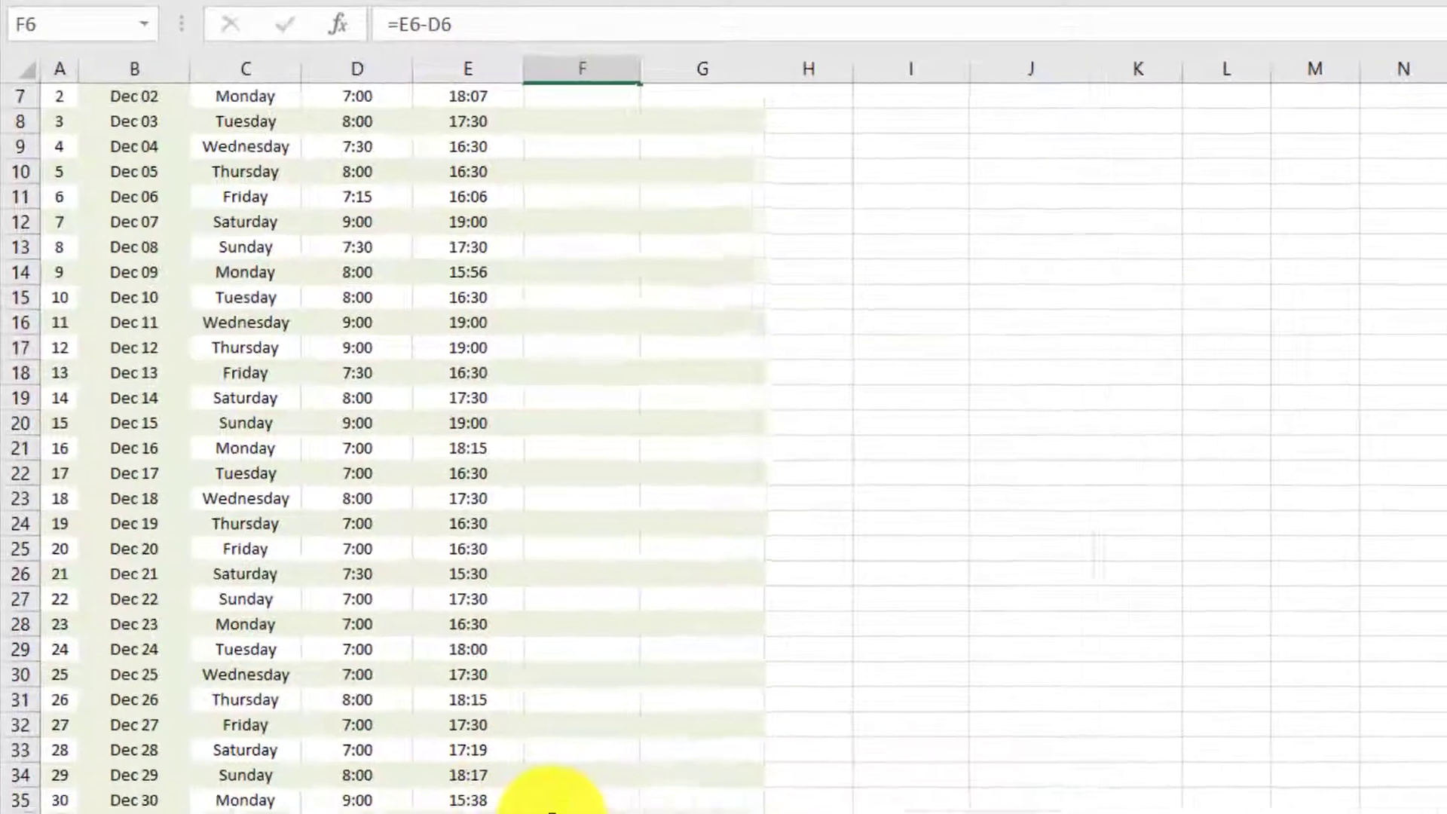
shift+click(549, 812)
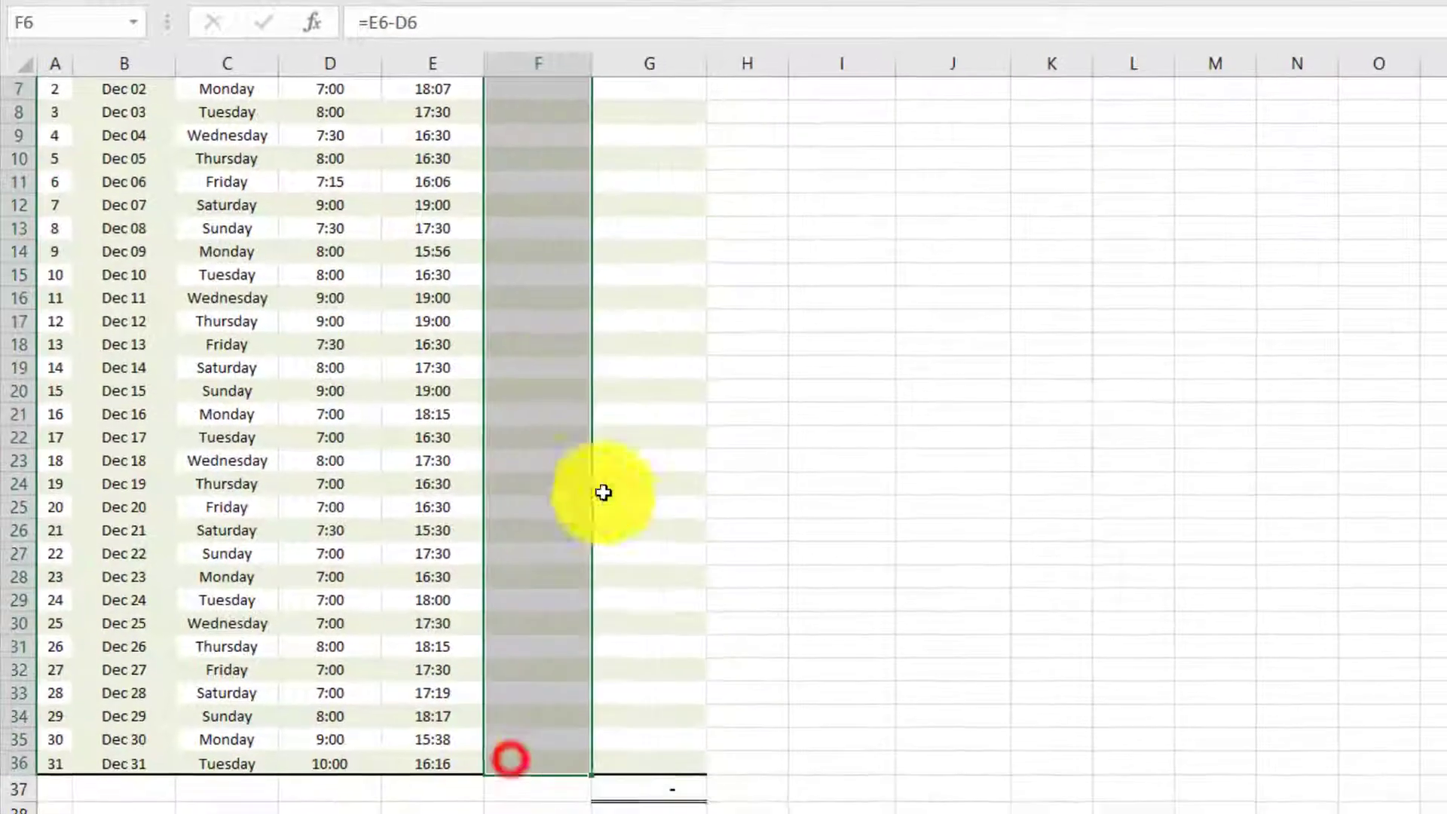
scroll(590, 363, up, 2)
right_click(544, 337)
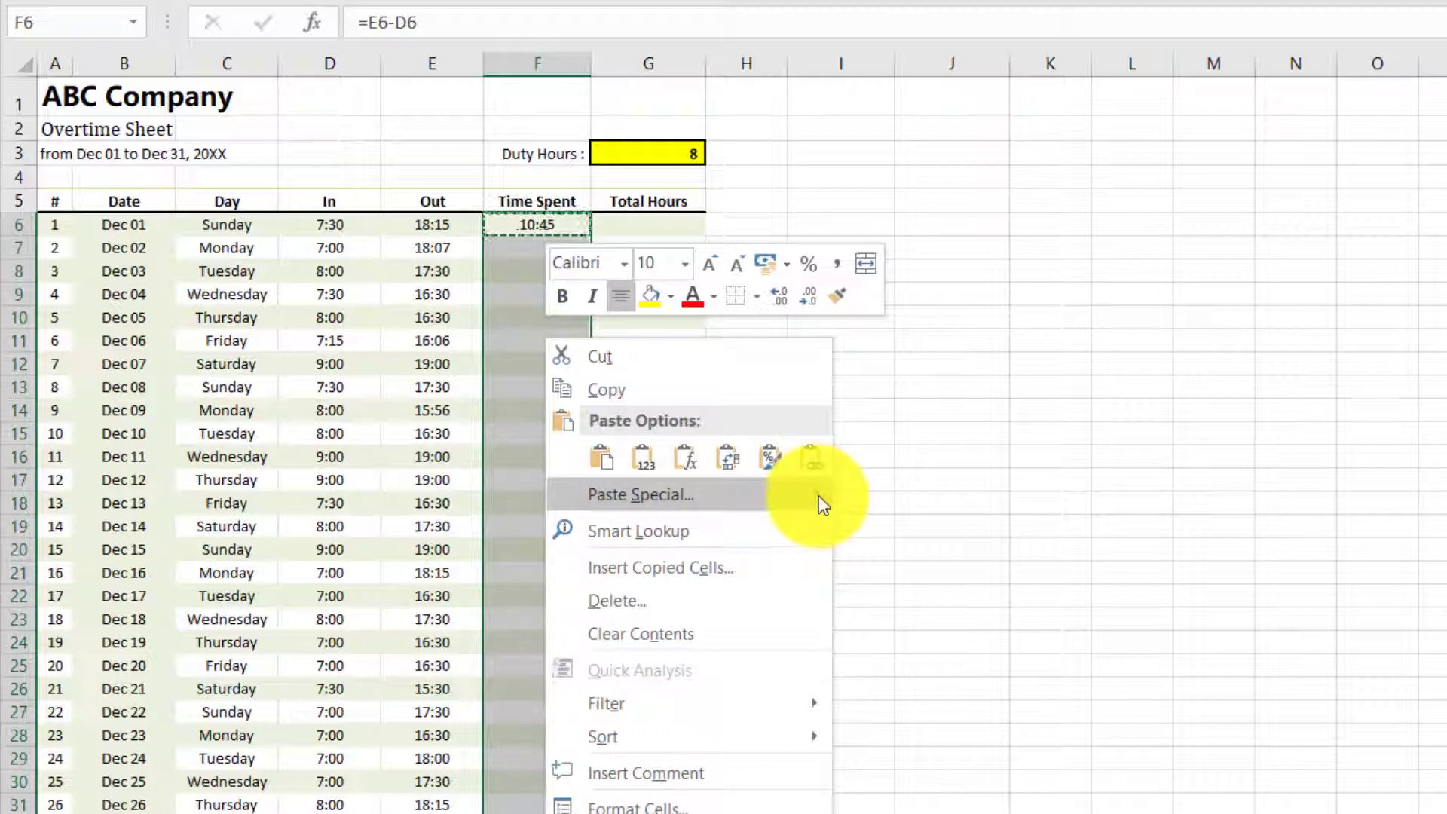
mouse_move(819, 495)
click(894, 533)
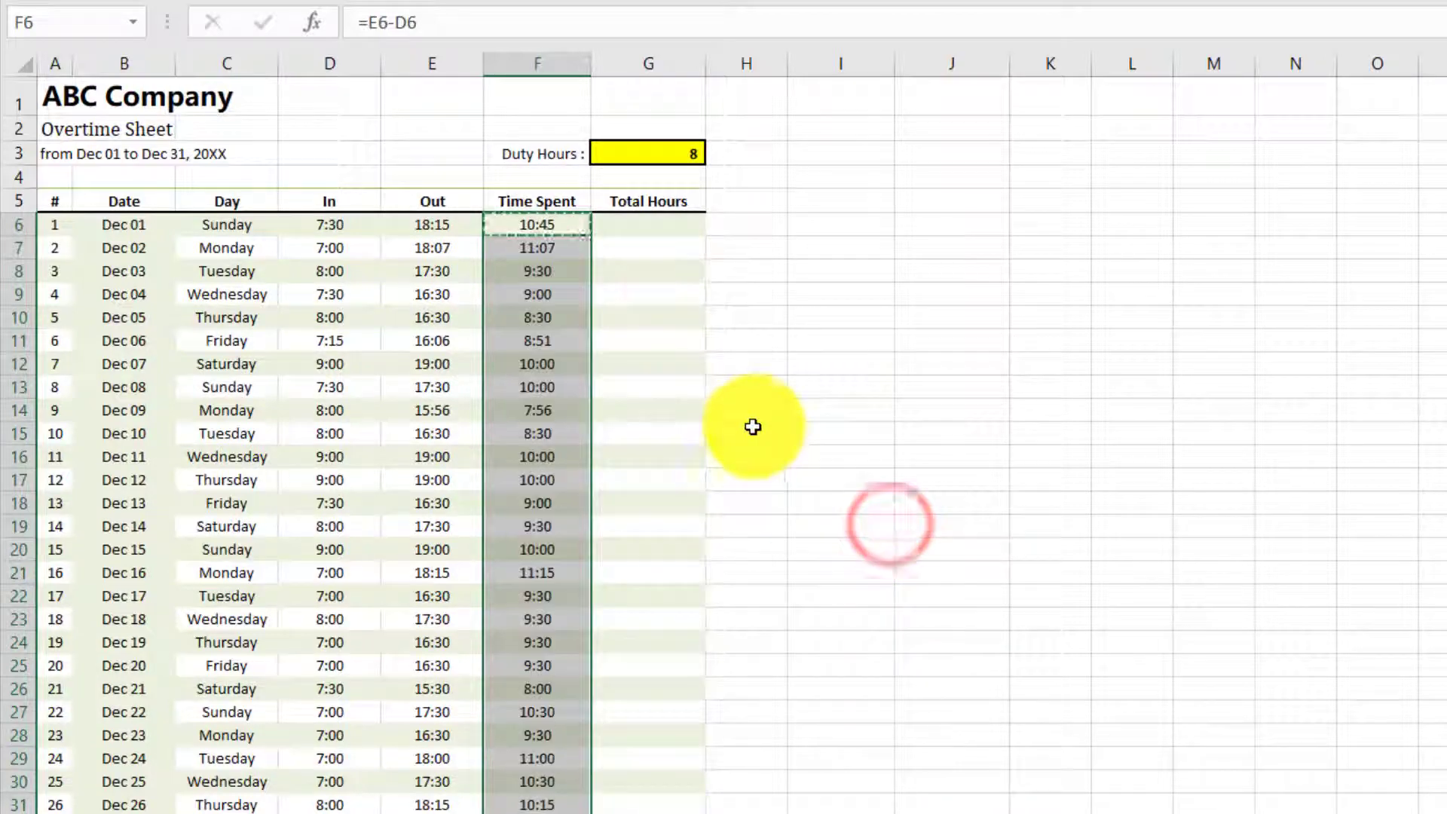
- Extract the hours of the first Time Spent value in G6 with =HOUR(F6)
click(635, 224)
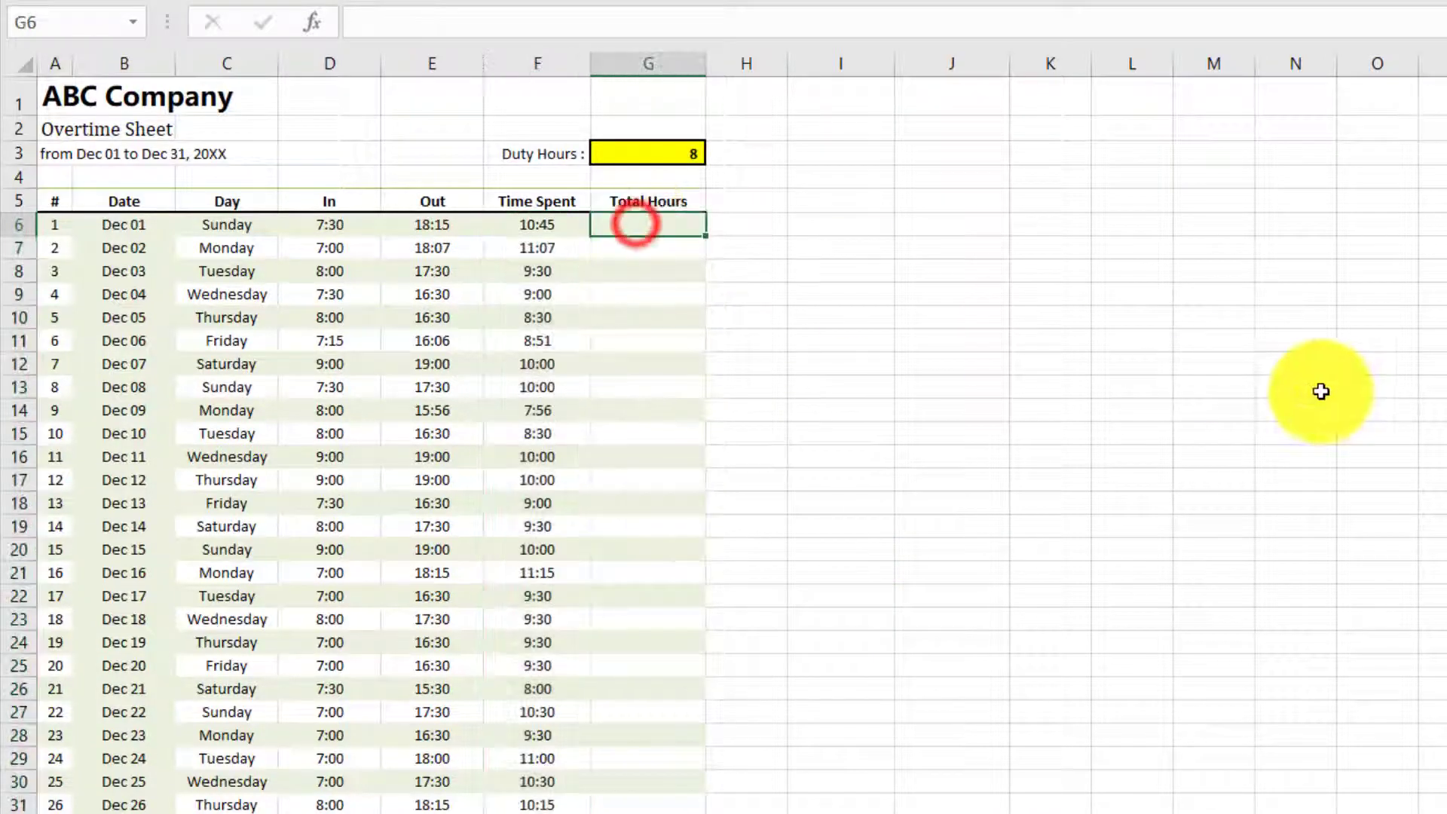
text(=)
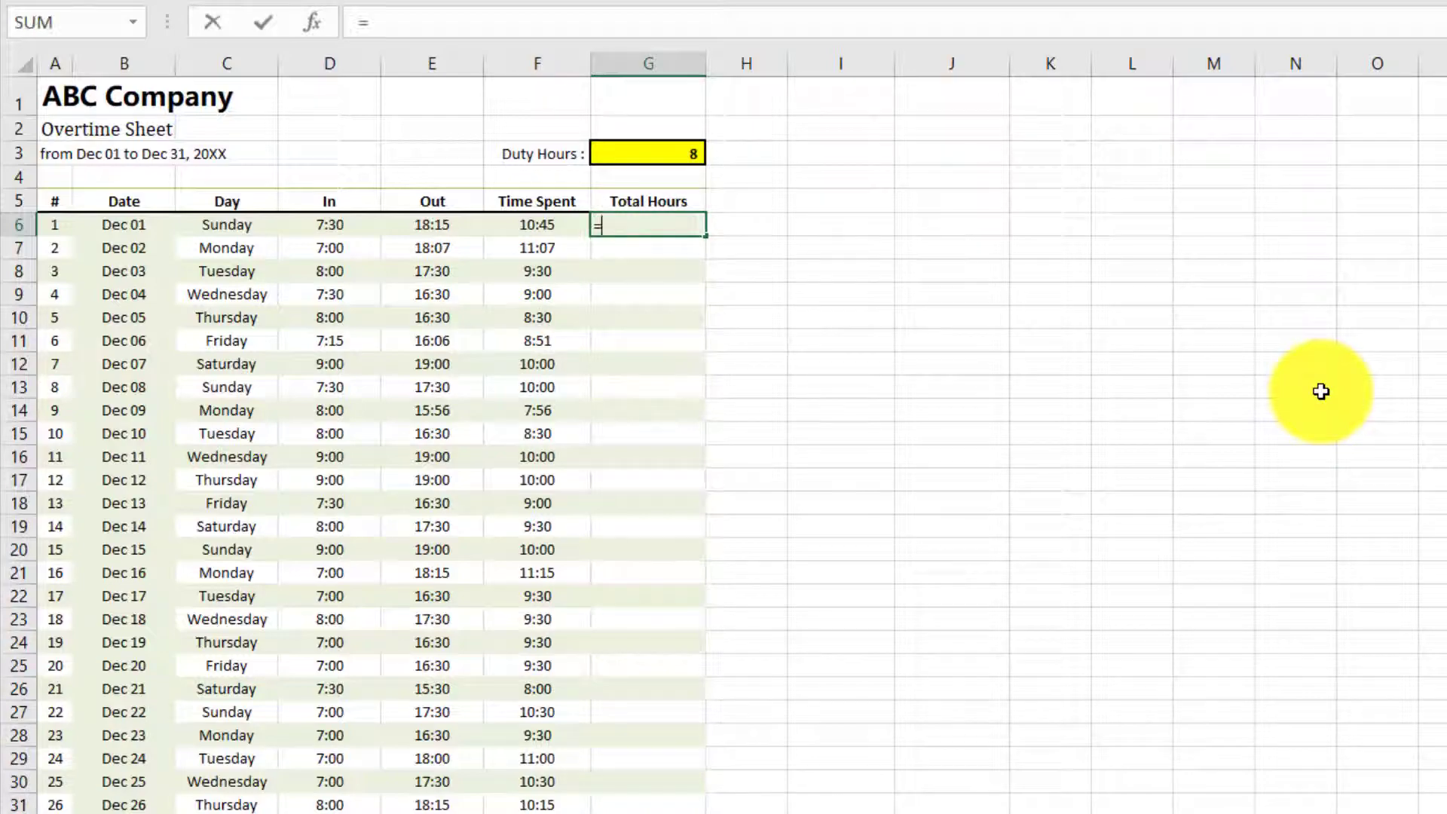
text(hou)
key(Tab)
key(Left)
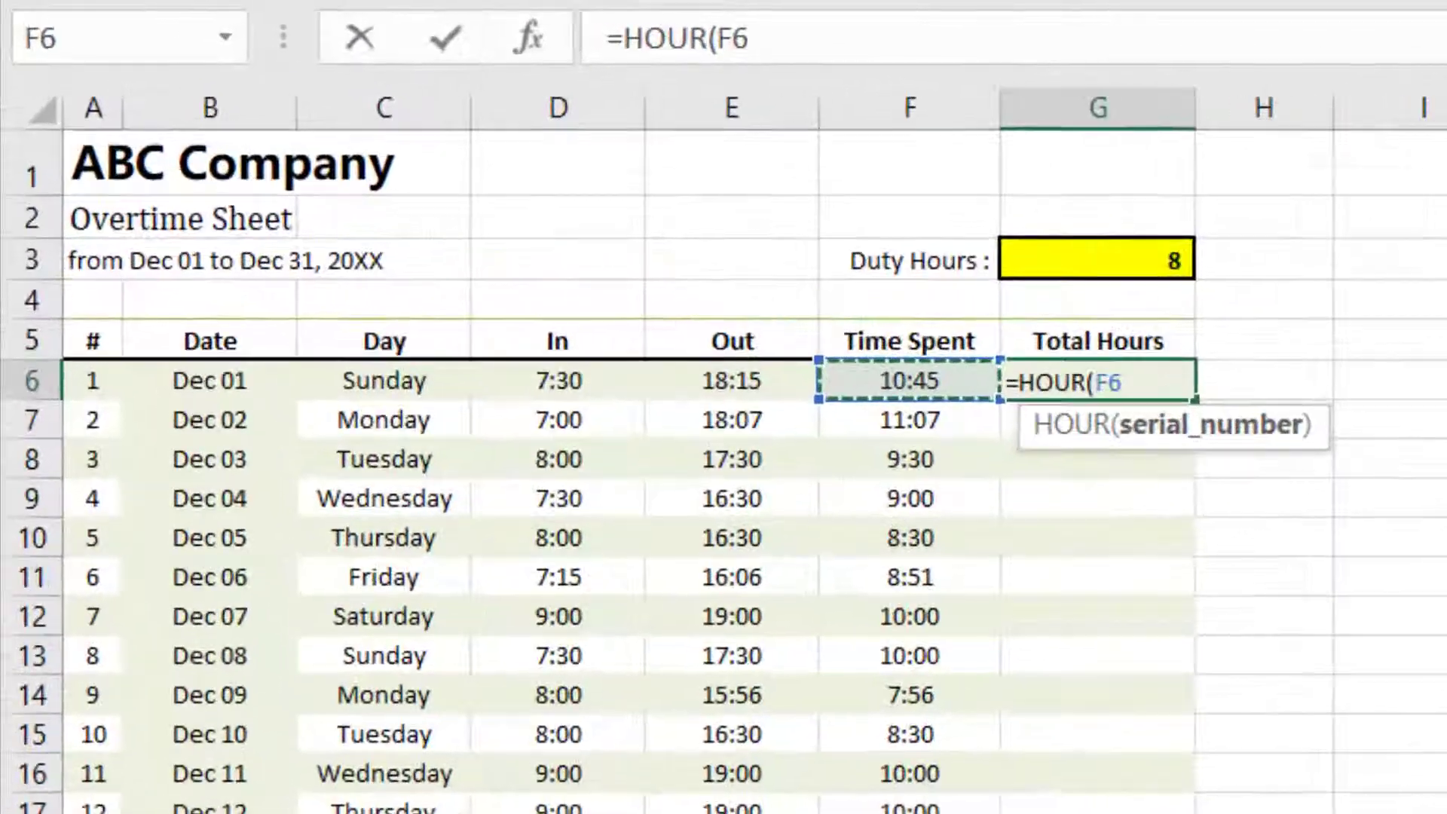
key(Return)
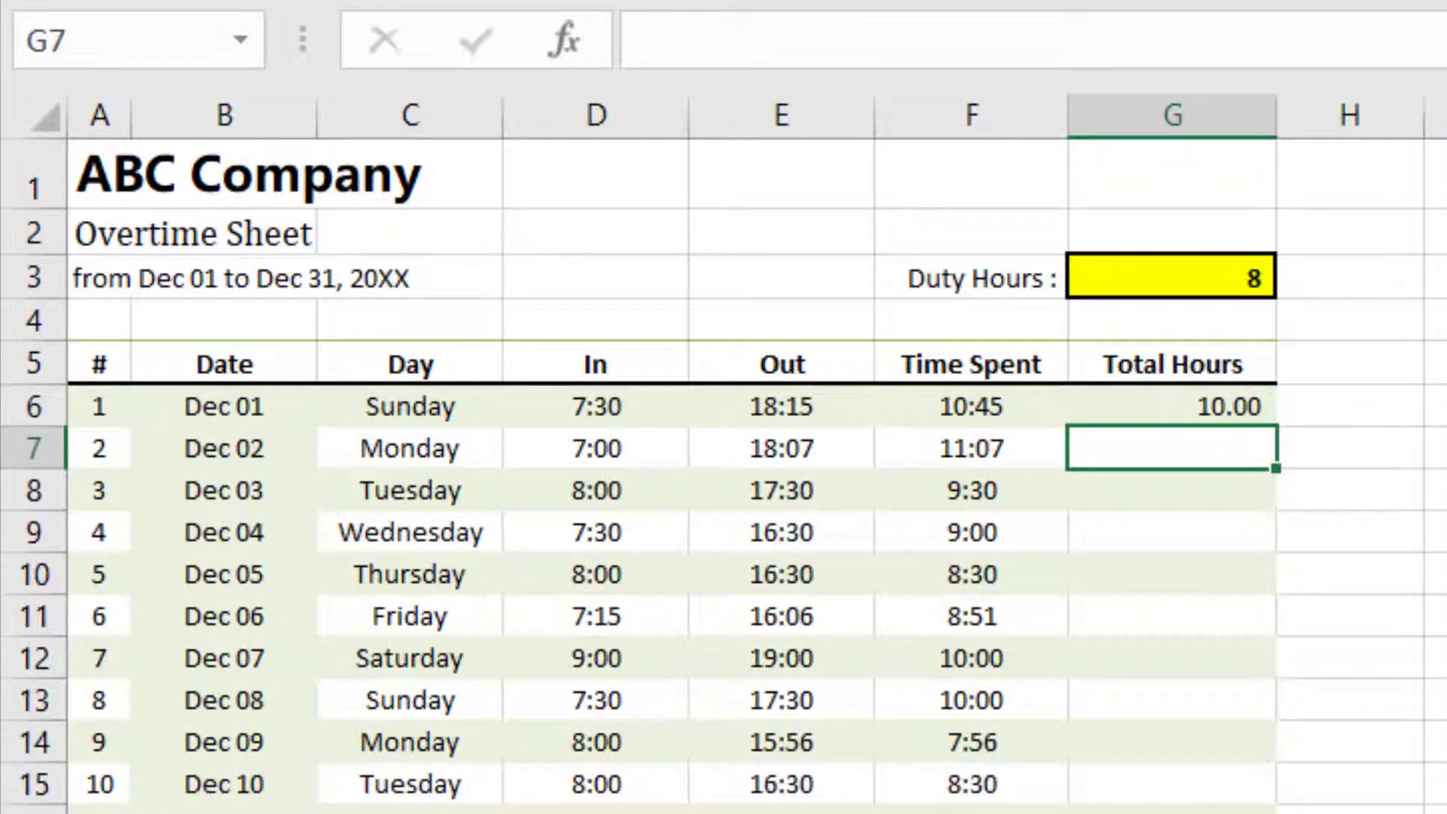
- Review the hour formula in G6 and replace it with =MINUTE(F6) to extract the minutes
click(1172, 407)
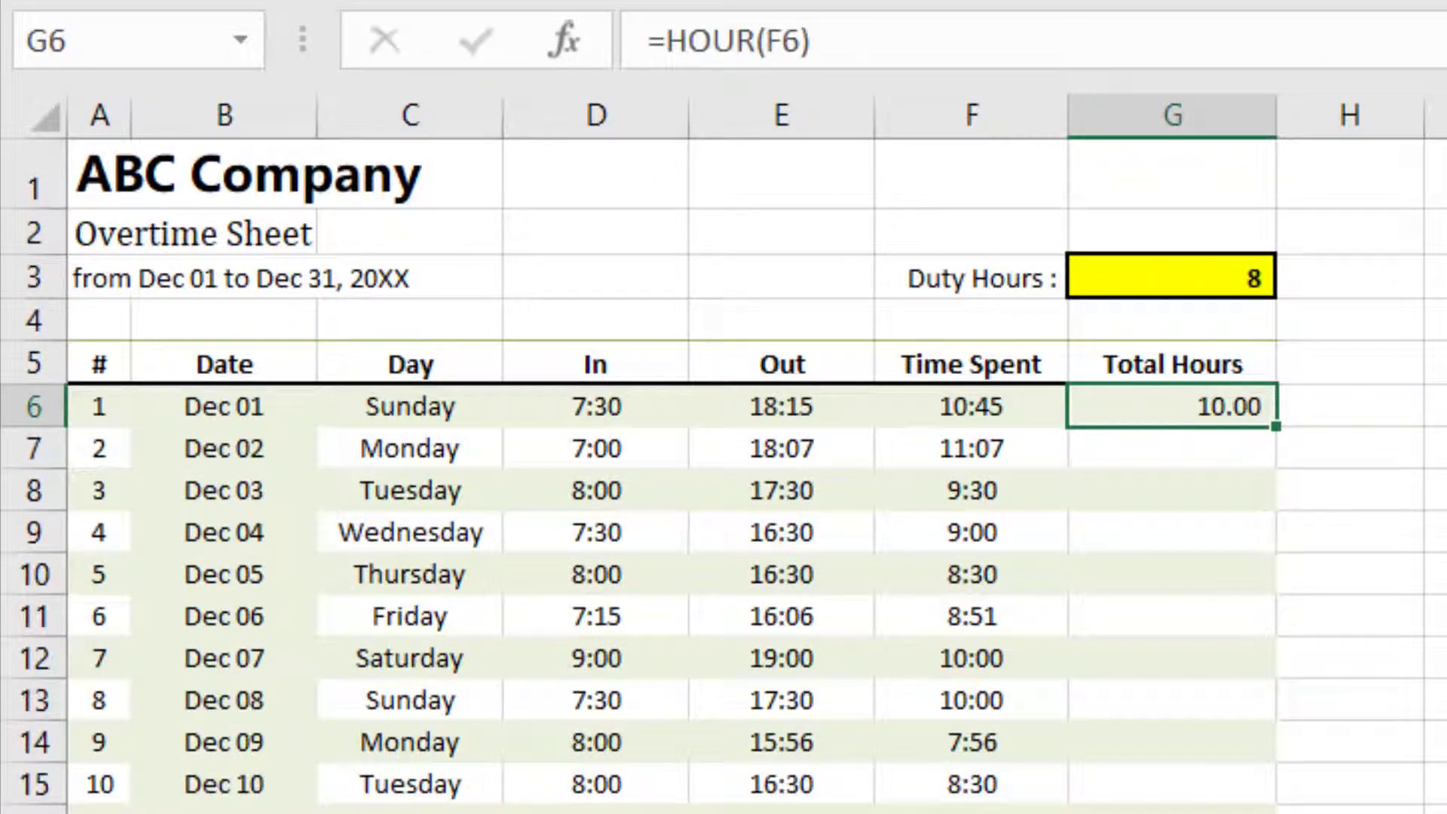
key(F2)
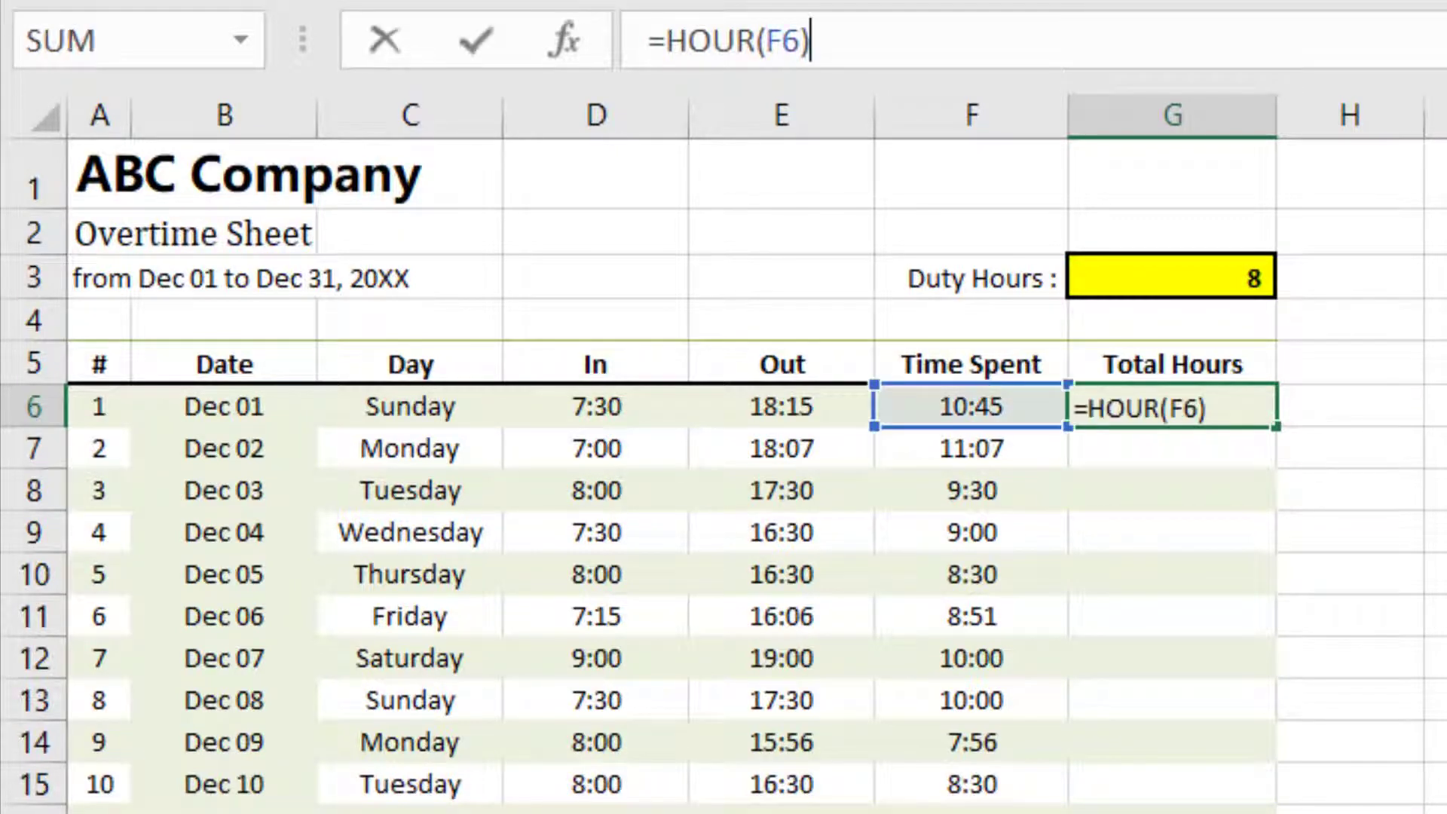
key(Escape)
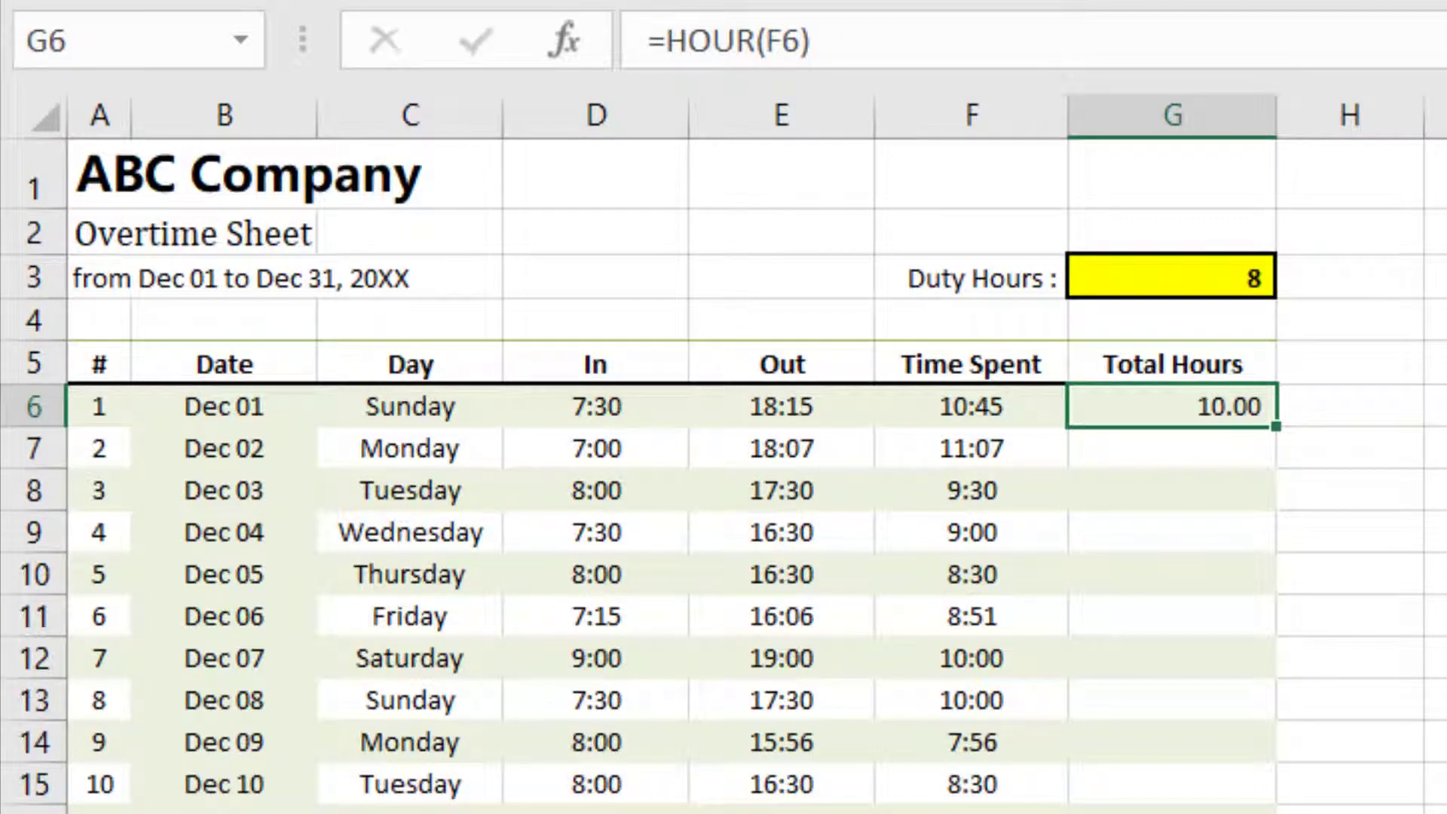
text(=minu)
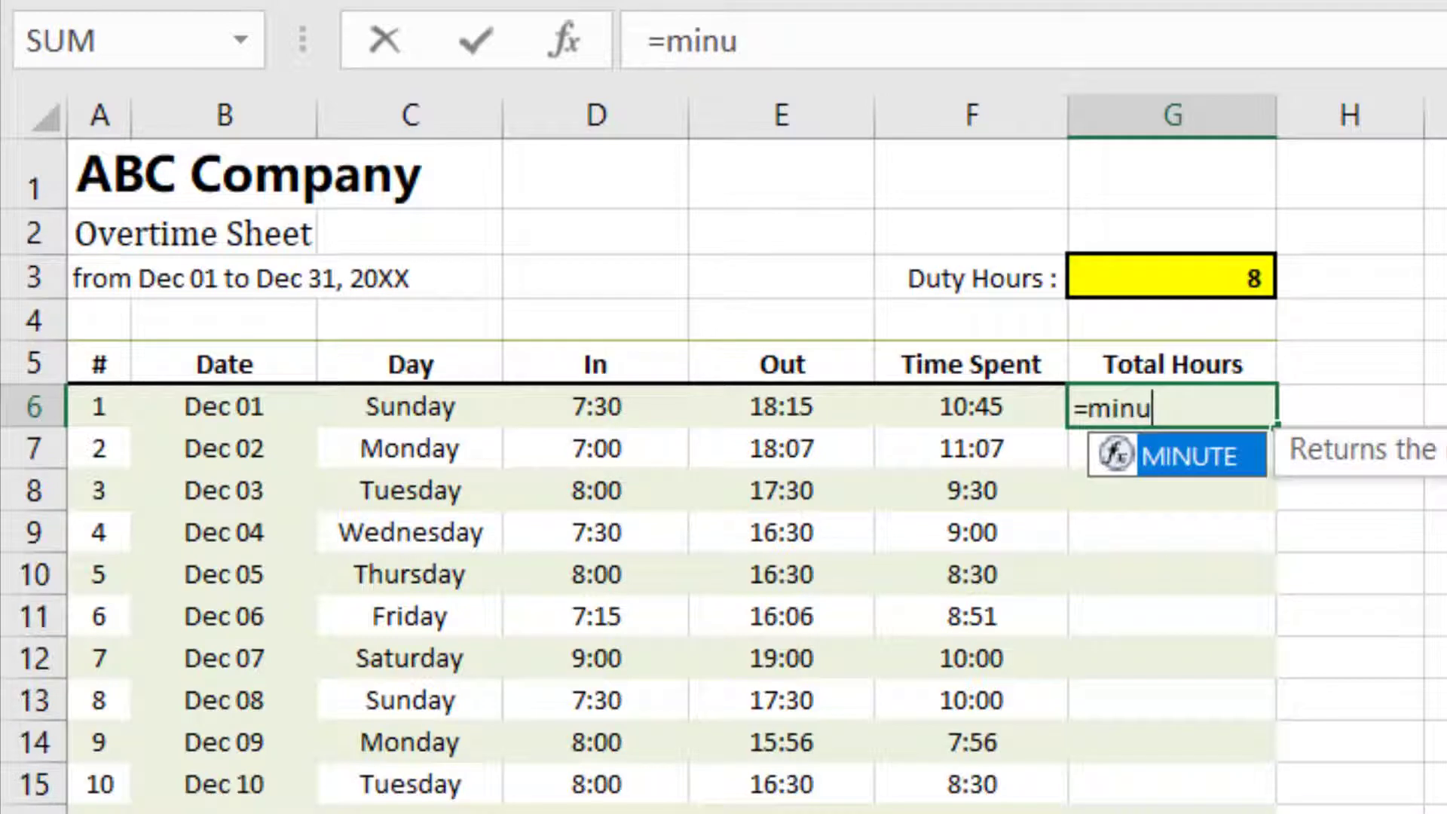
key(Tab)
key(Left)
key(Return)
- Replace the formula in G6 with =HOUR(F6)+MINUTE(F6) to add the hours and minutes of the first Time Spent value
click(1172, 407)
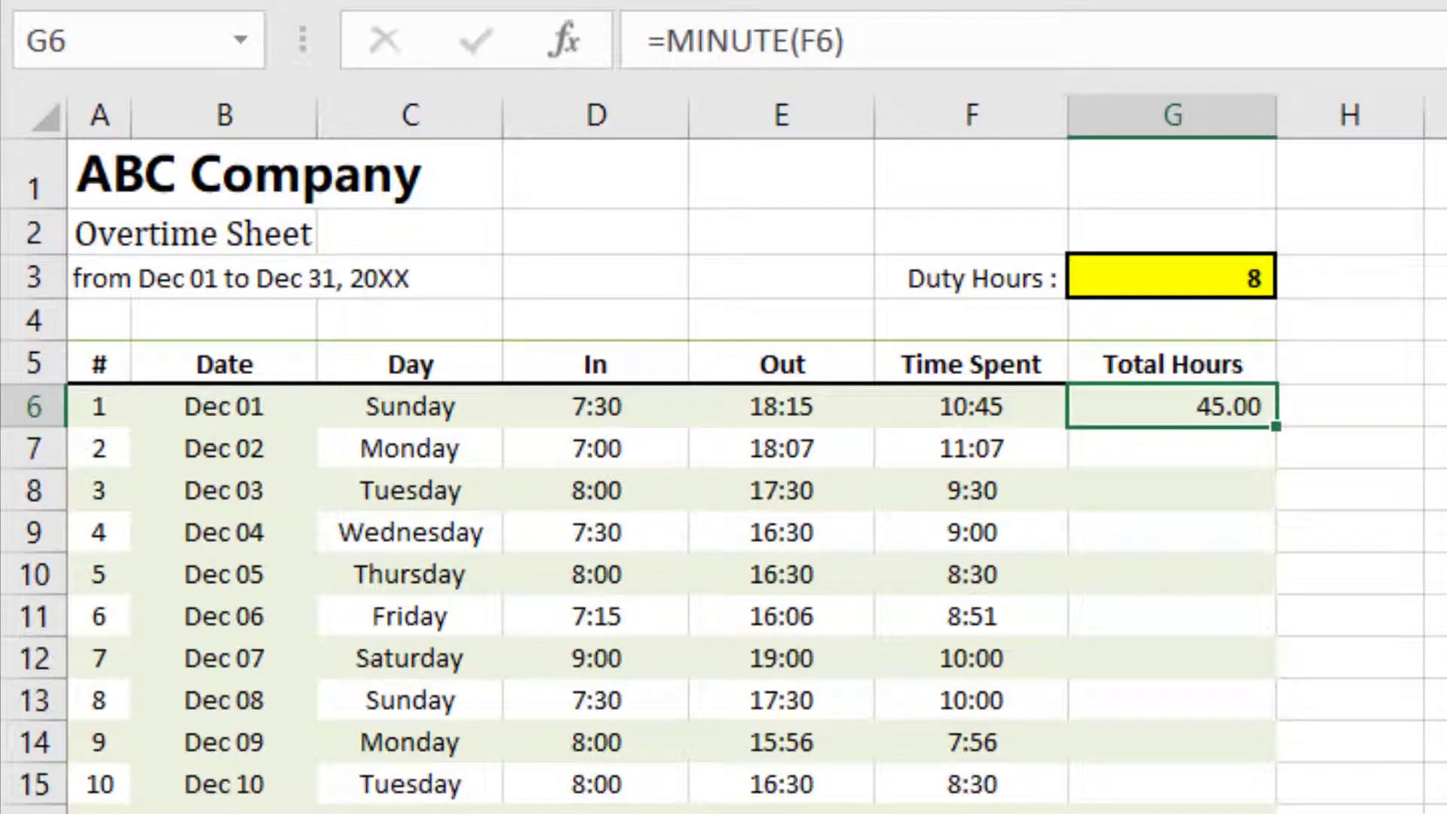
text(=)
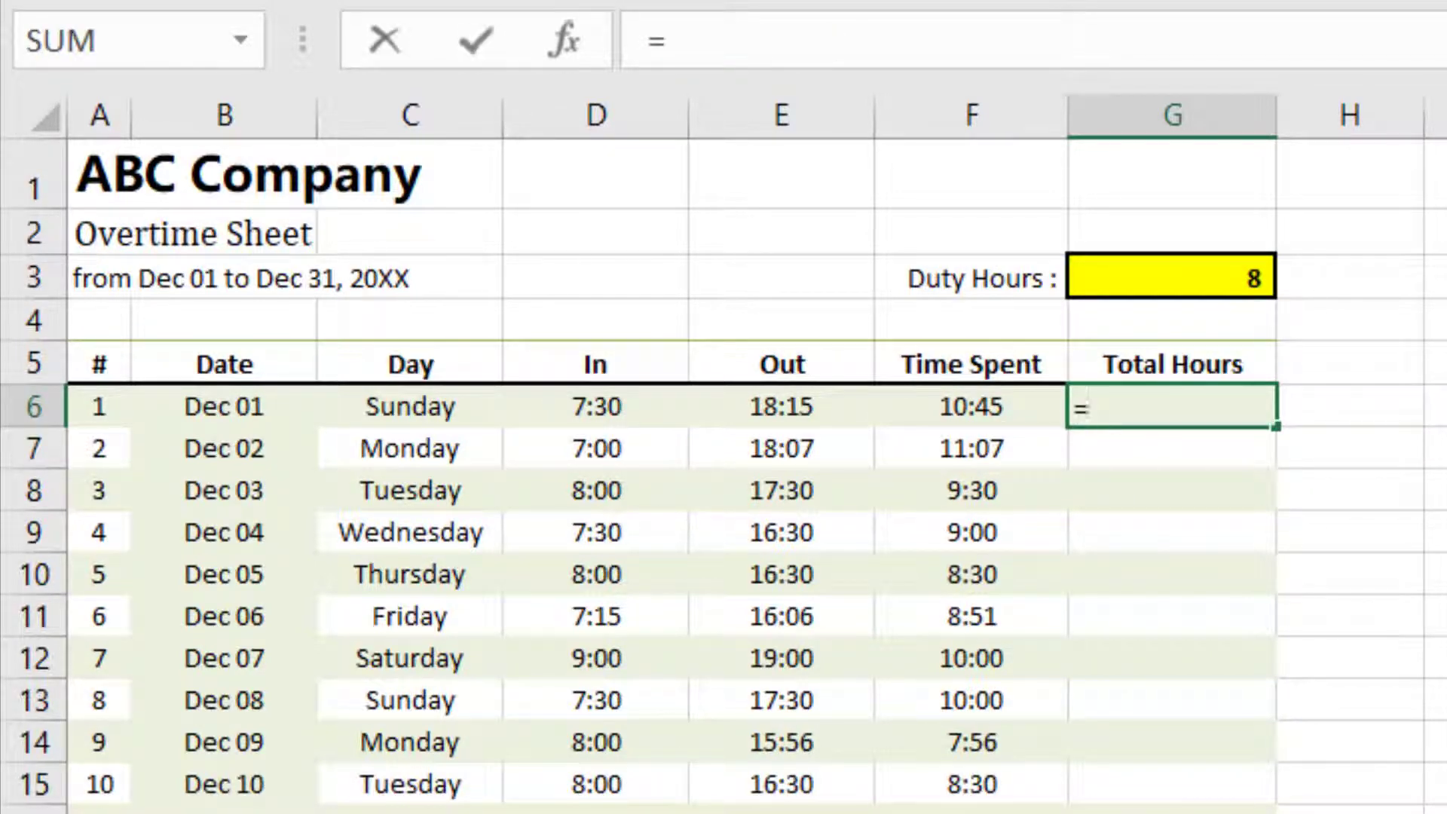
text(hour)
key(Tab)
key(Left)
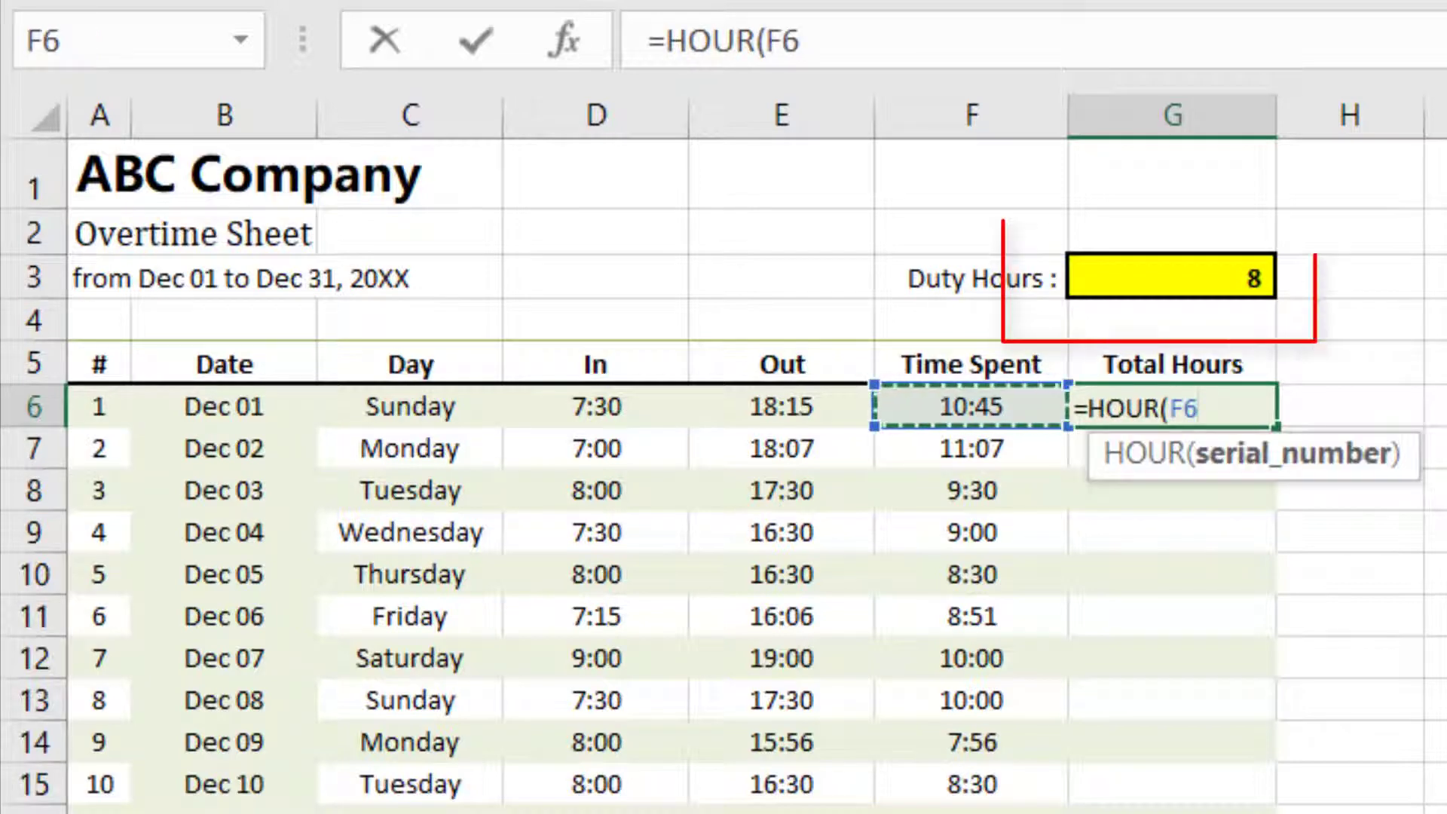
text())
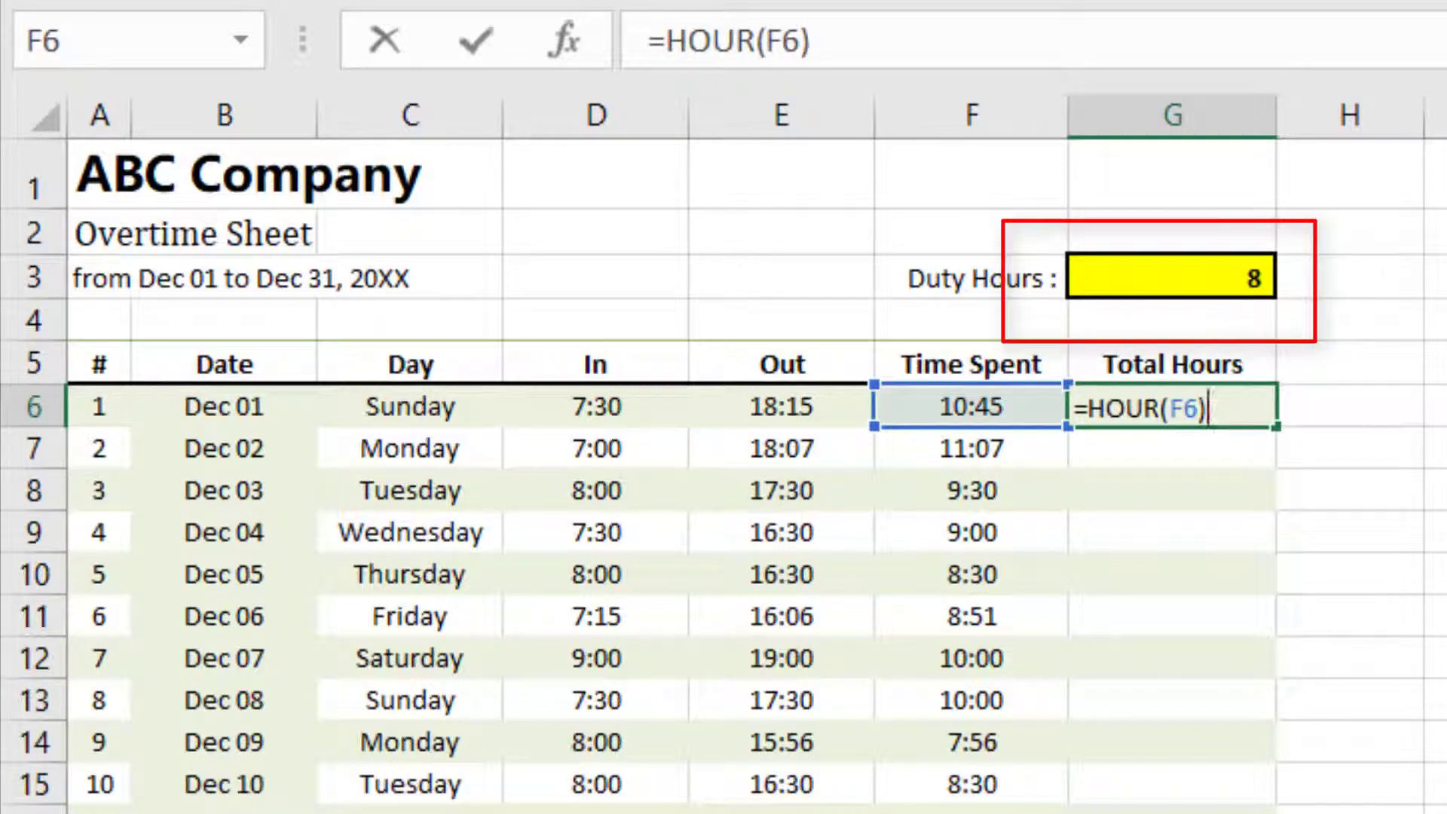
text(+minu)
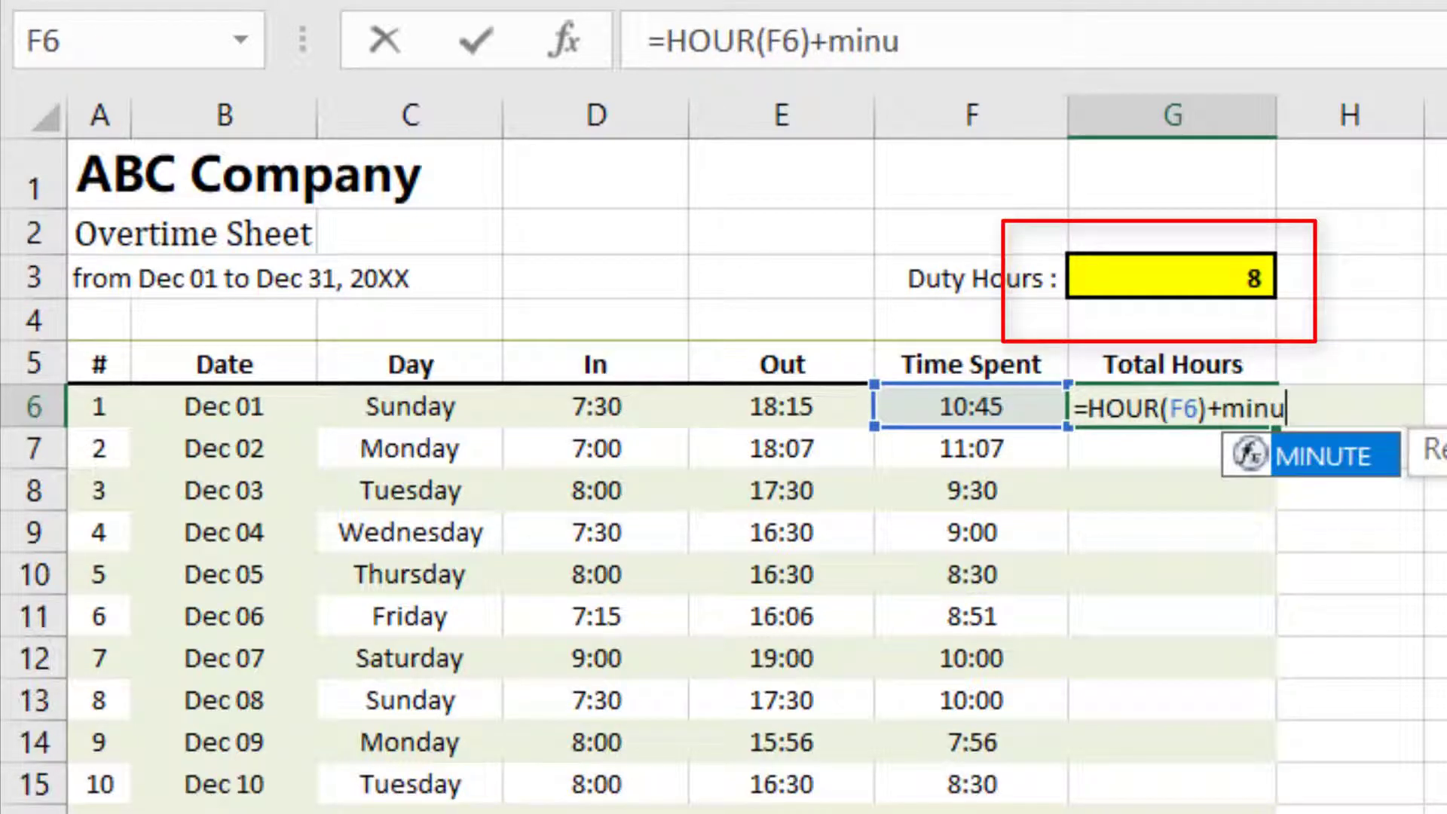
key(Tab)
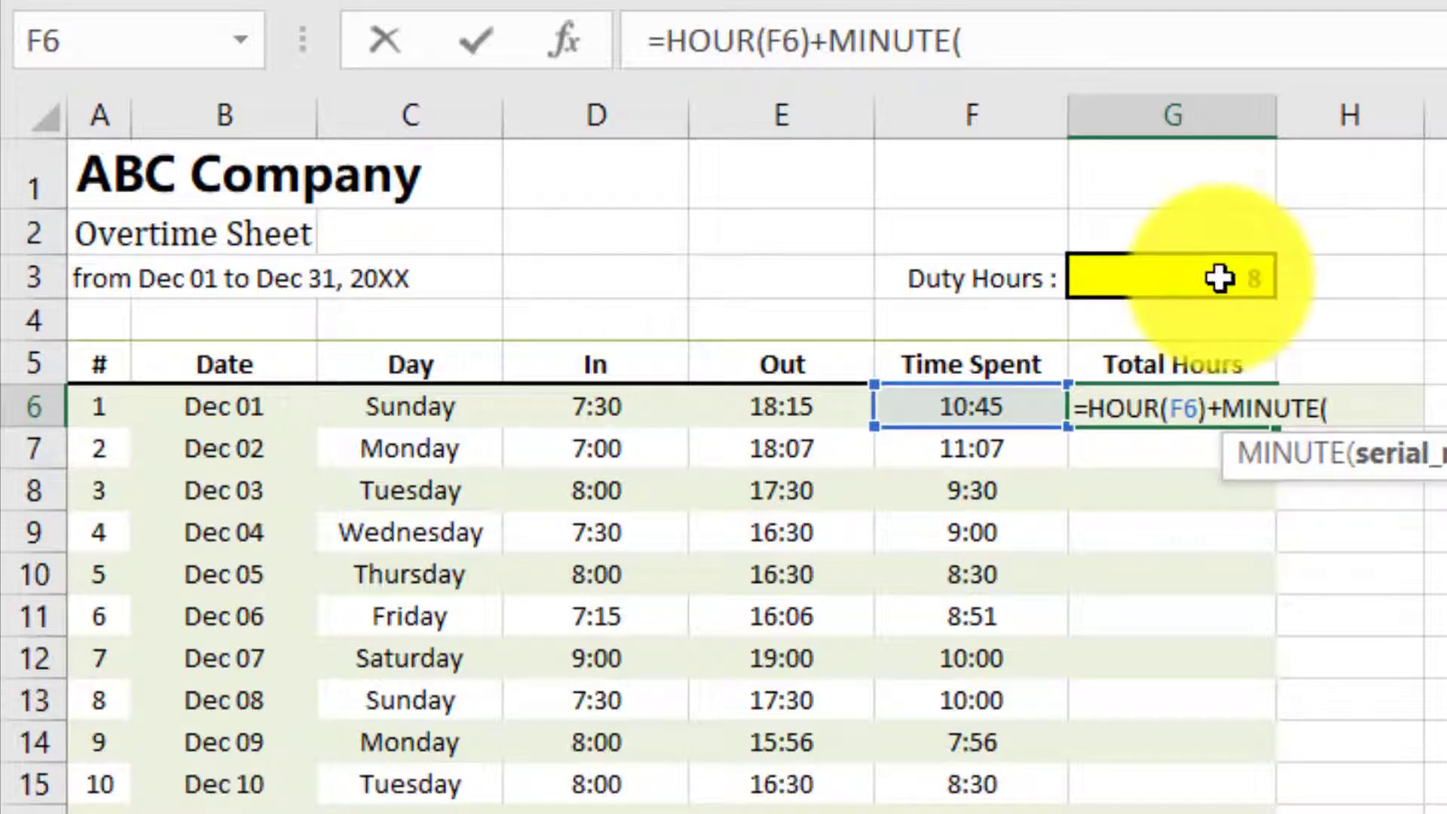
click(979, 408)
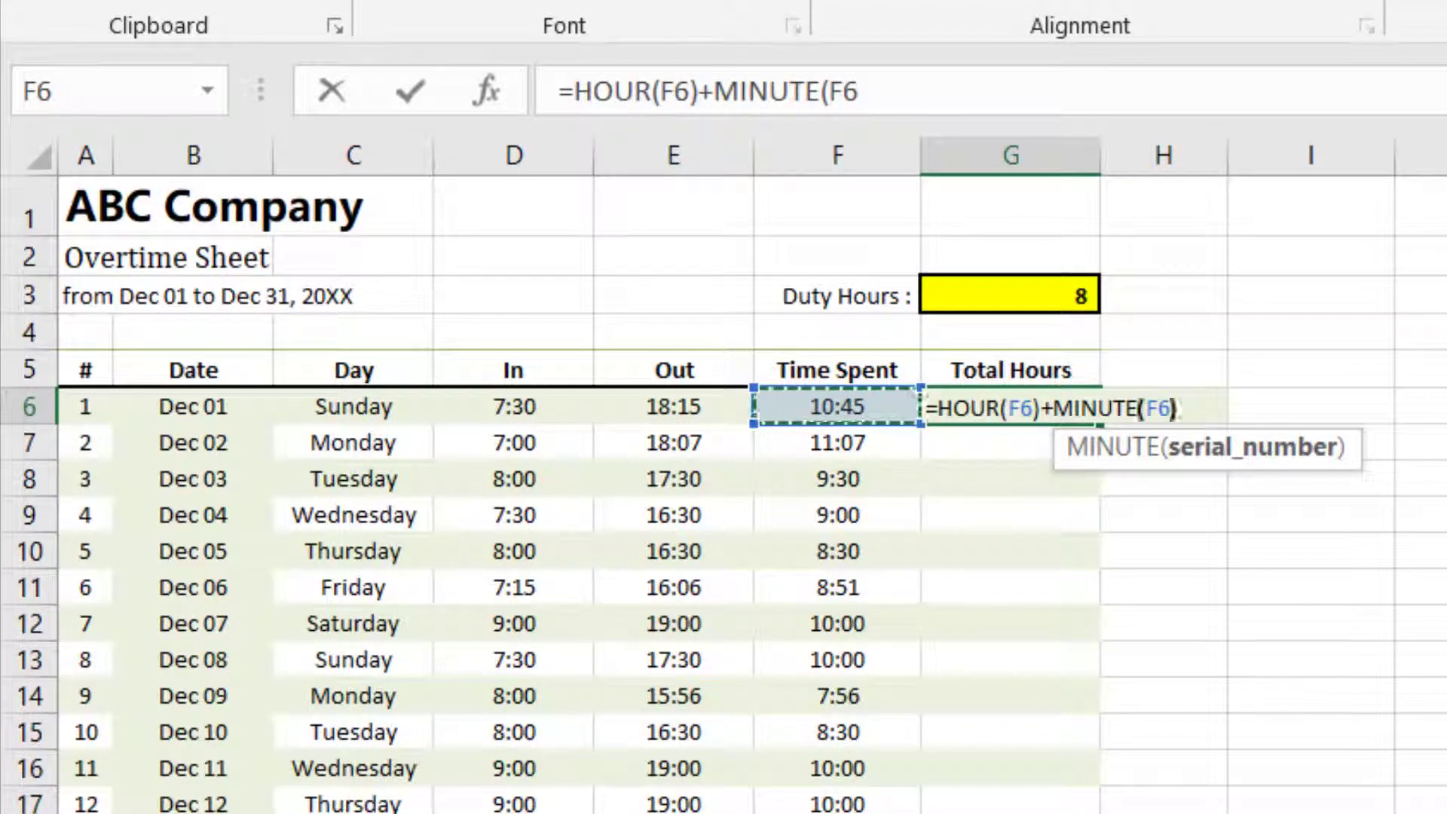
text())
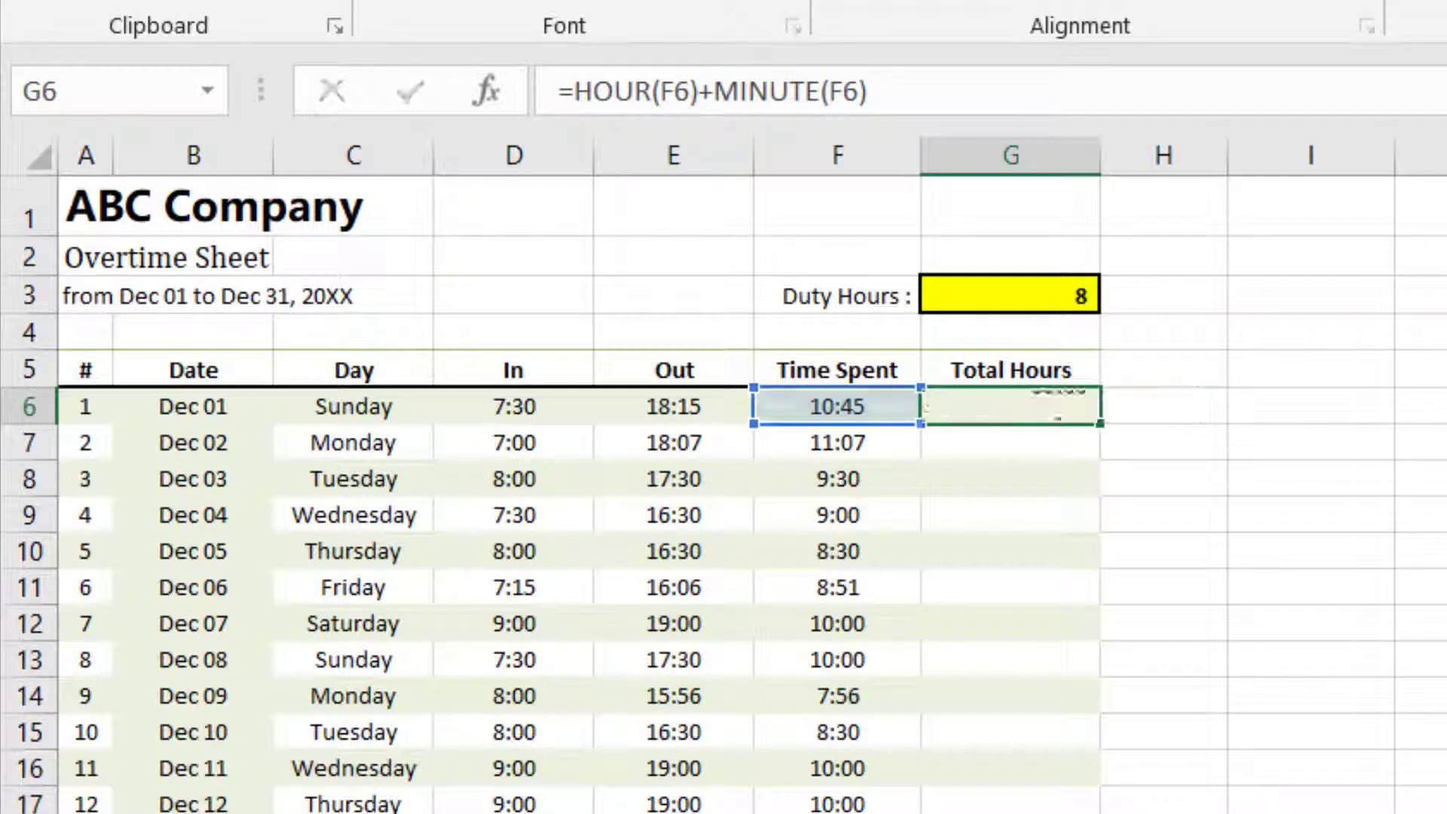
key(Return)
key(Up)
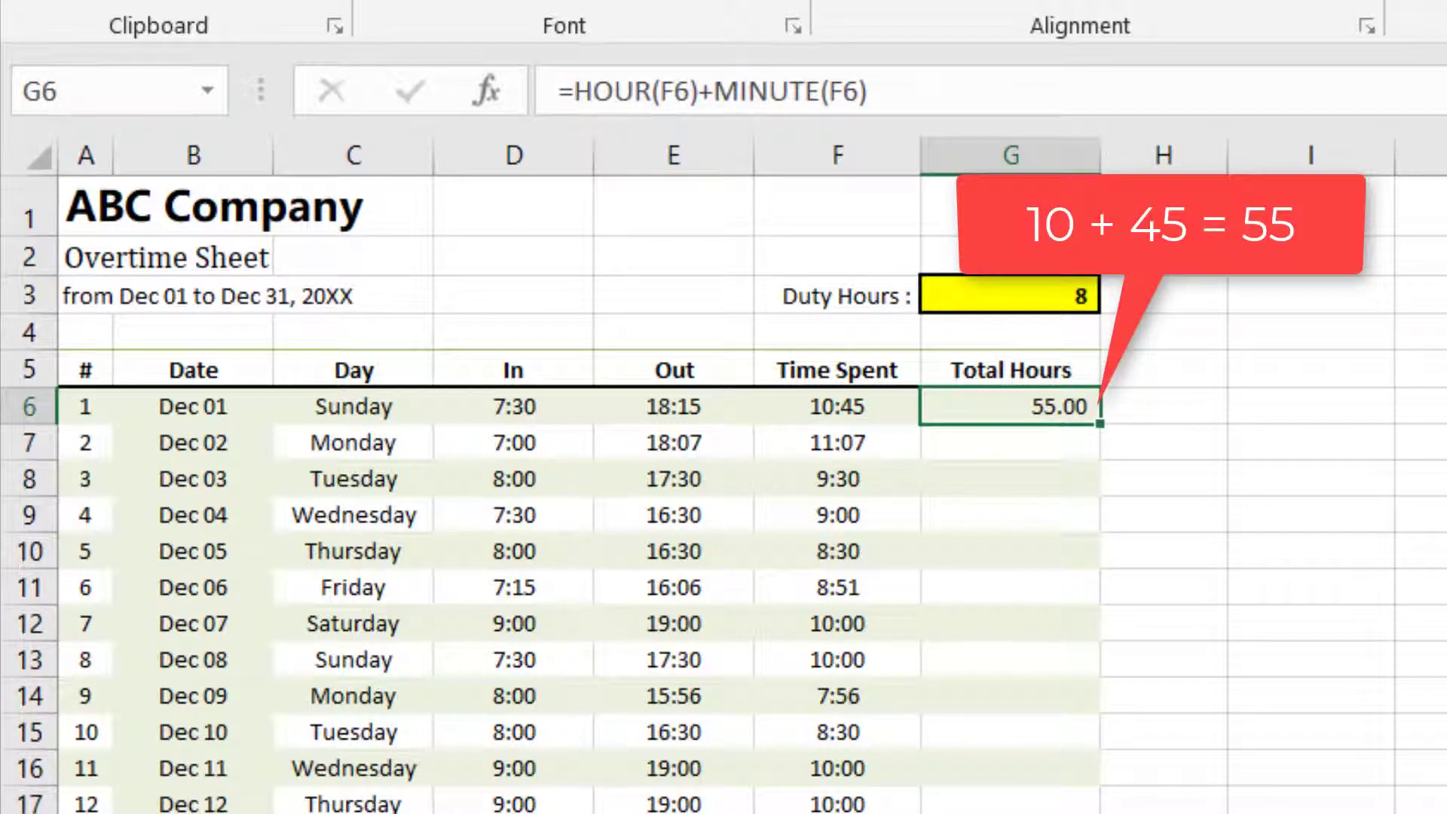
- Divide the minute part of the G6 formula by 60, making it =HOUR(F6)+MINUTE(F6)/60
click(1027, 102)
text(/)
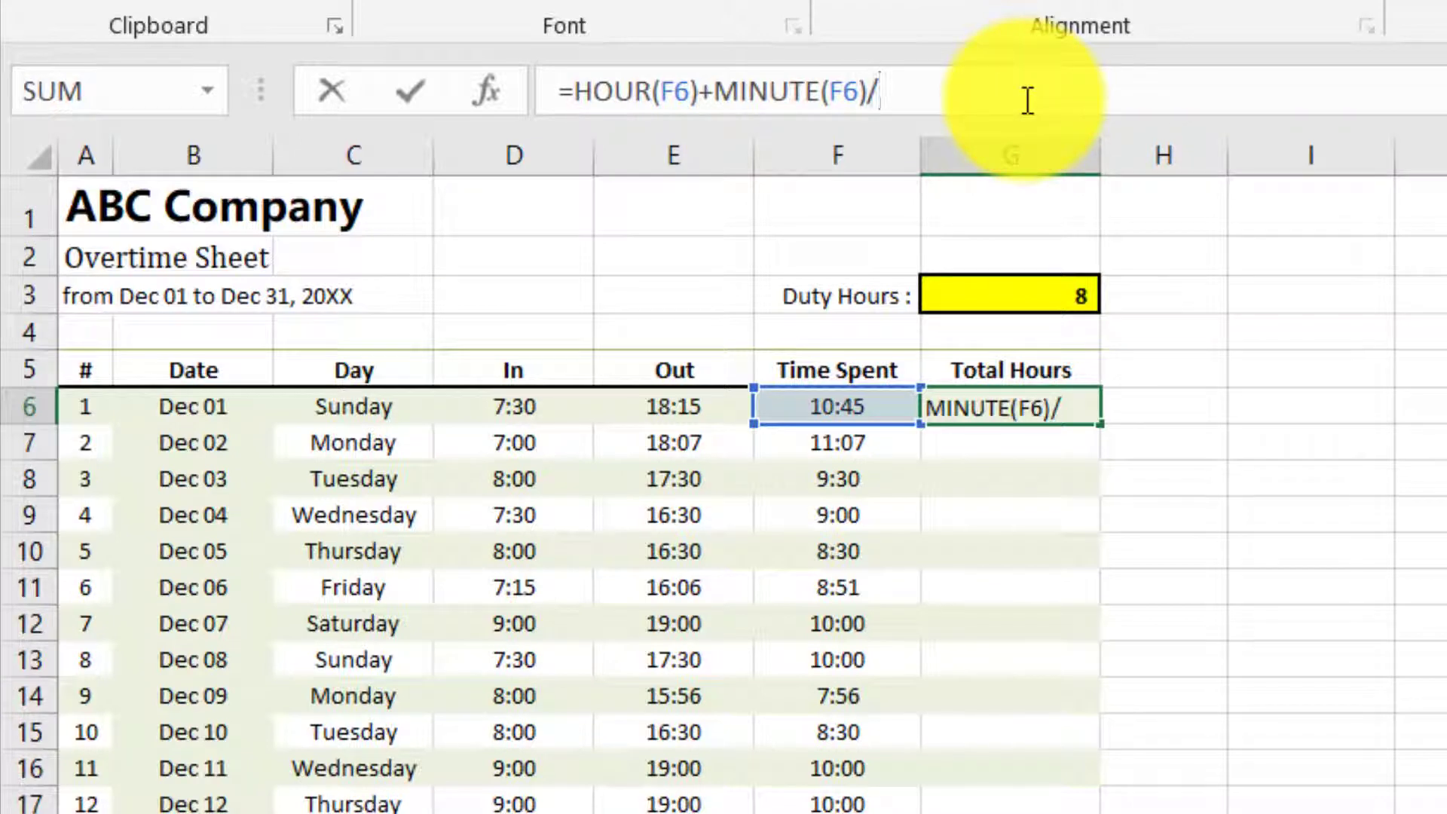
text(60)
key(Return)
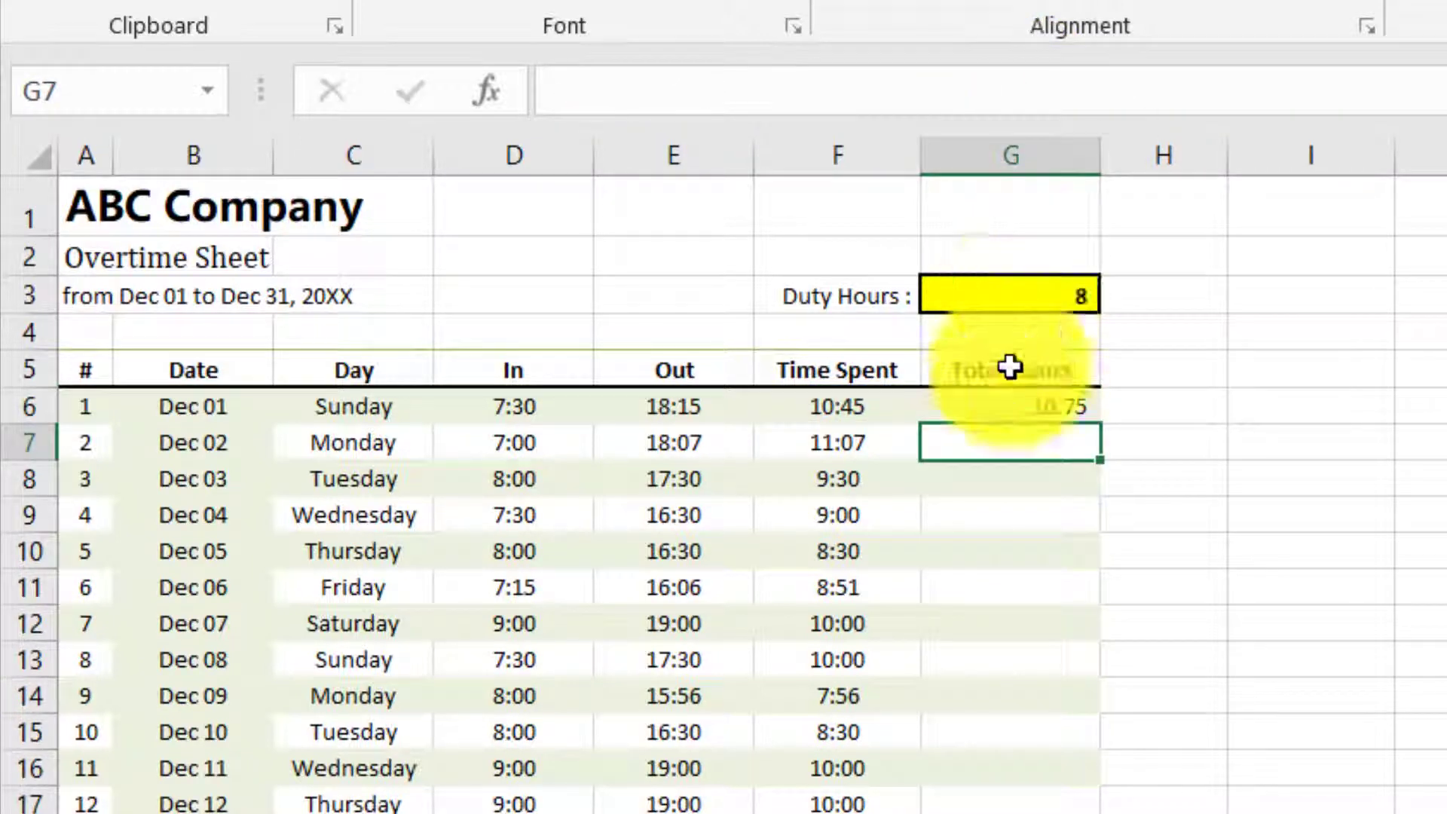
- Enclose the G6 calculation in parentheses and subtract the Duty Hours cell, giving =(HOUR(F6)+MINUTE(F6)/60)-G3
click(1011, 410)
click(988, 85)
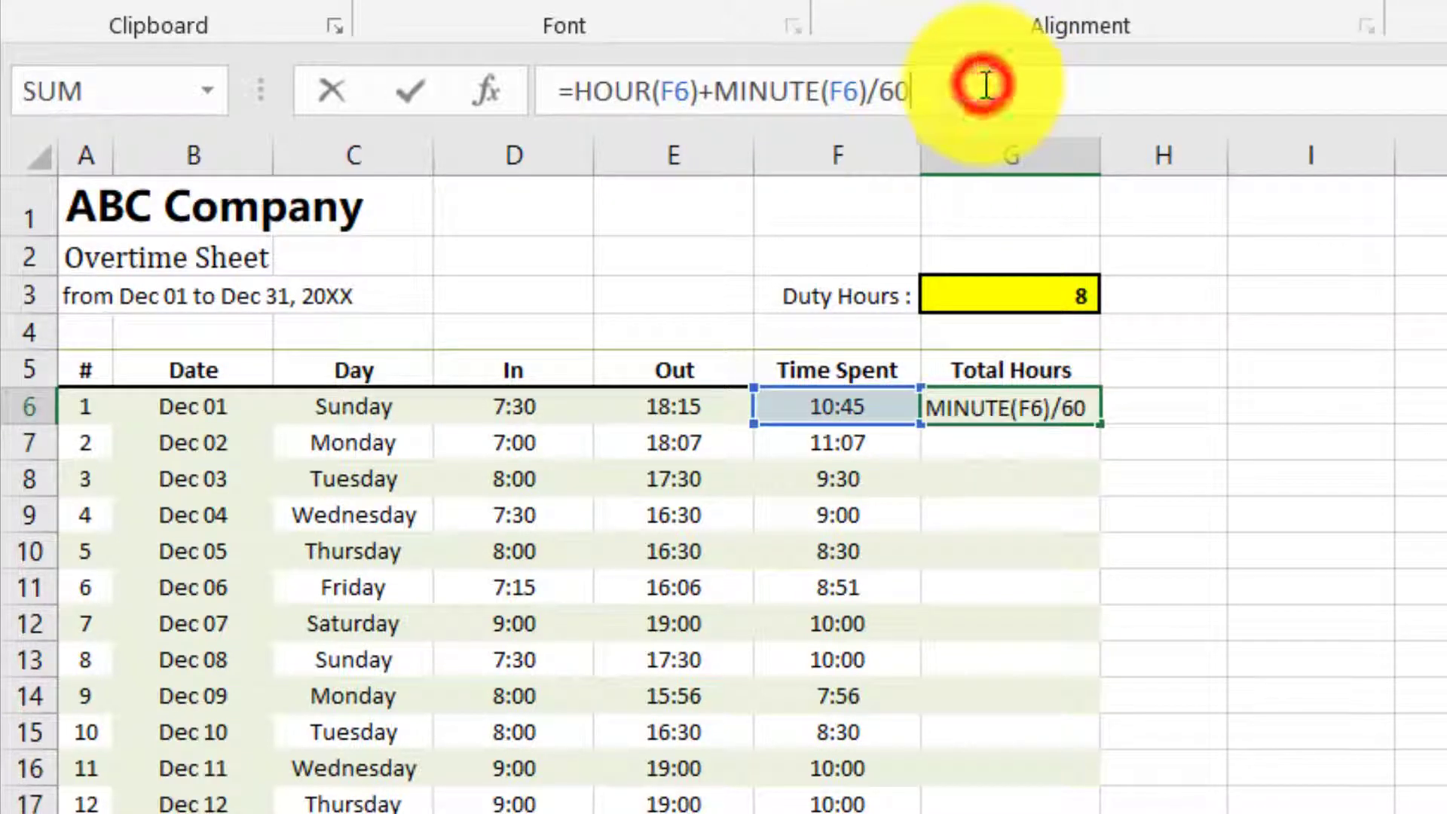
text())
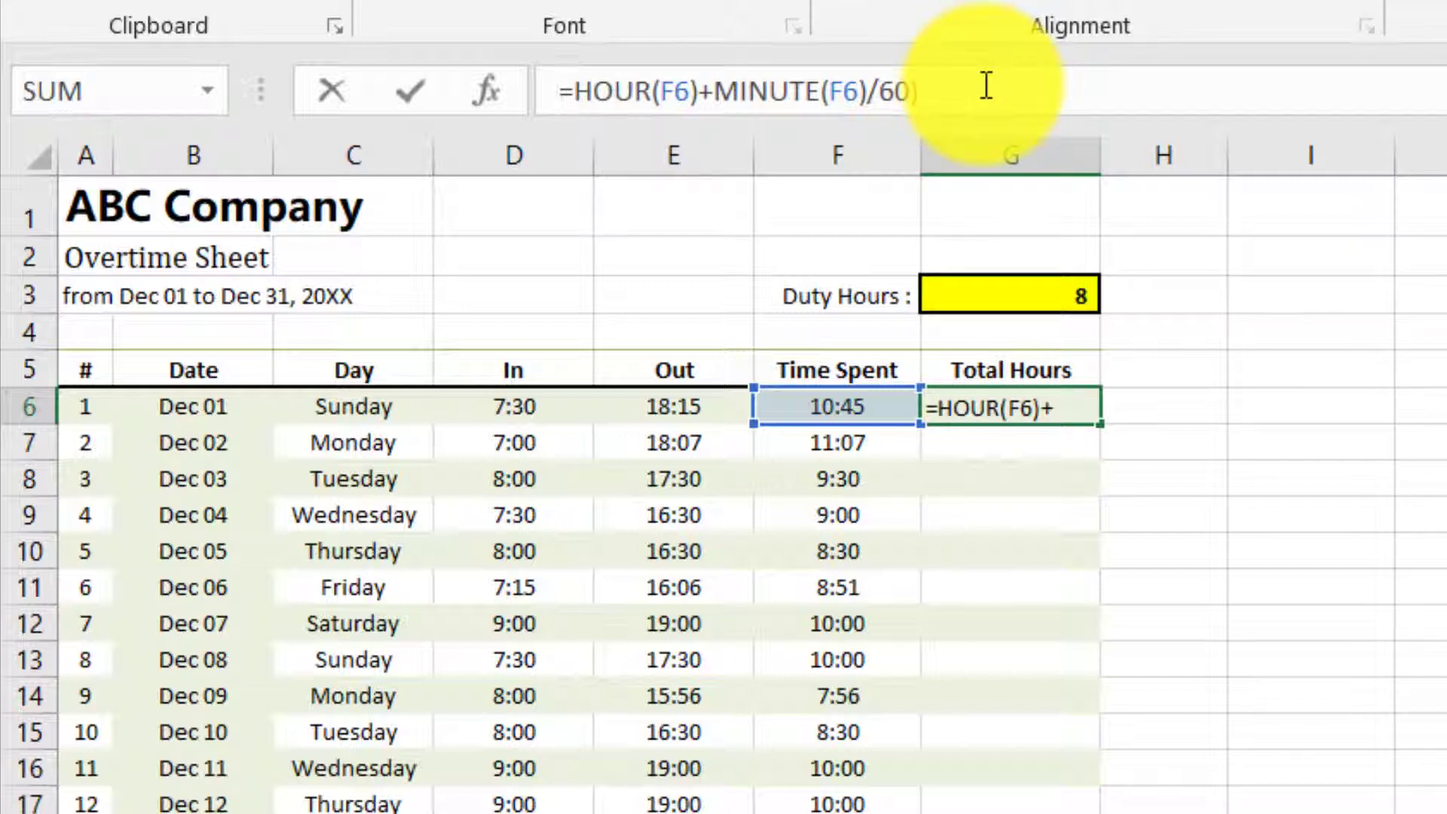
text(()
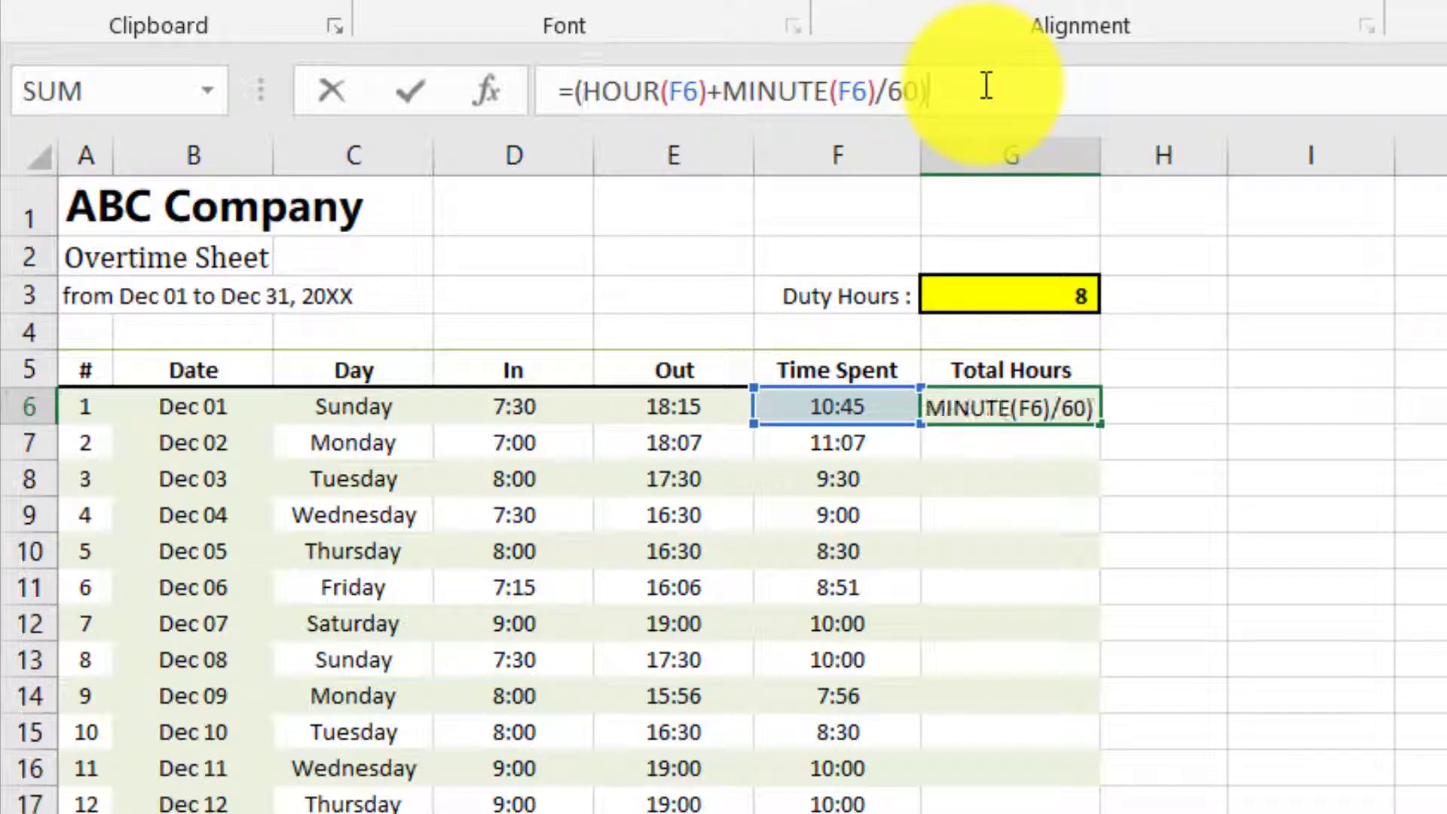
text(-)
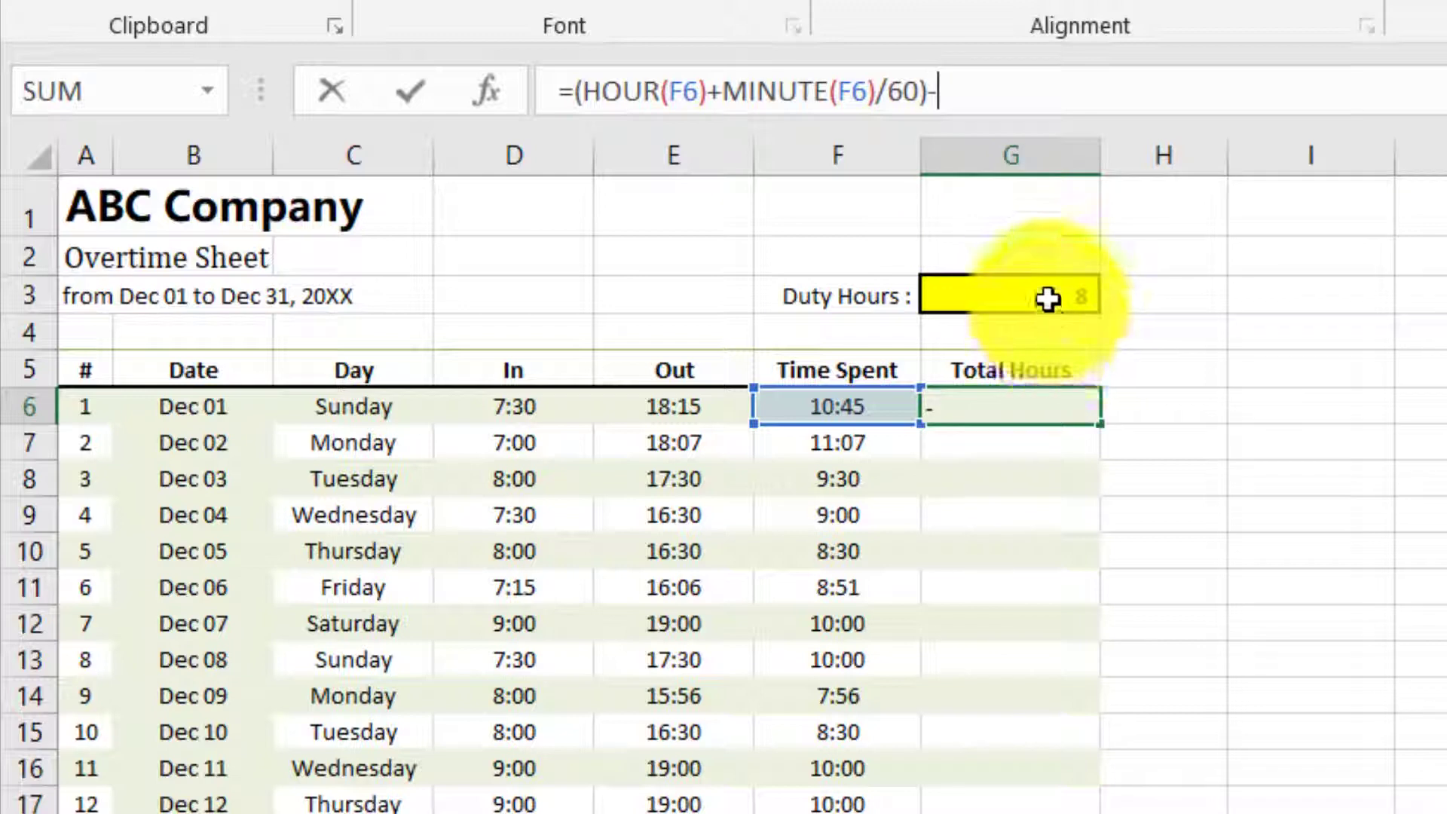
click(1046, 295)
key(Return)
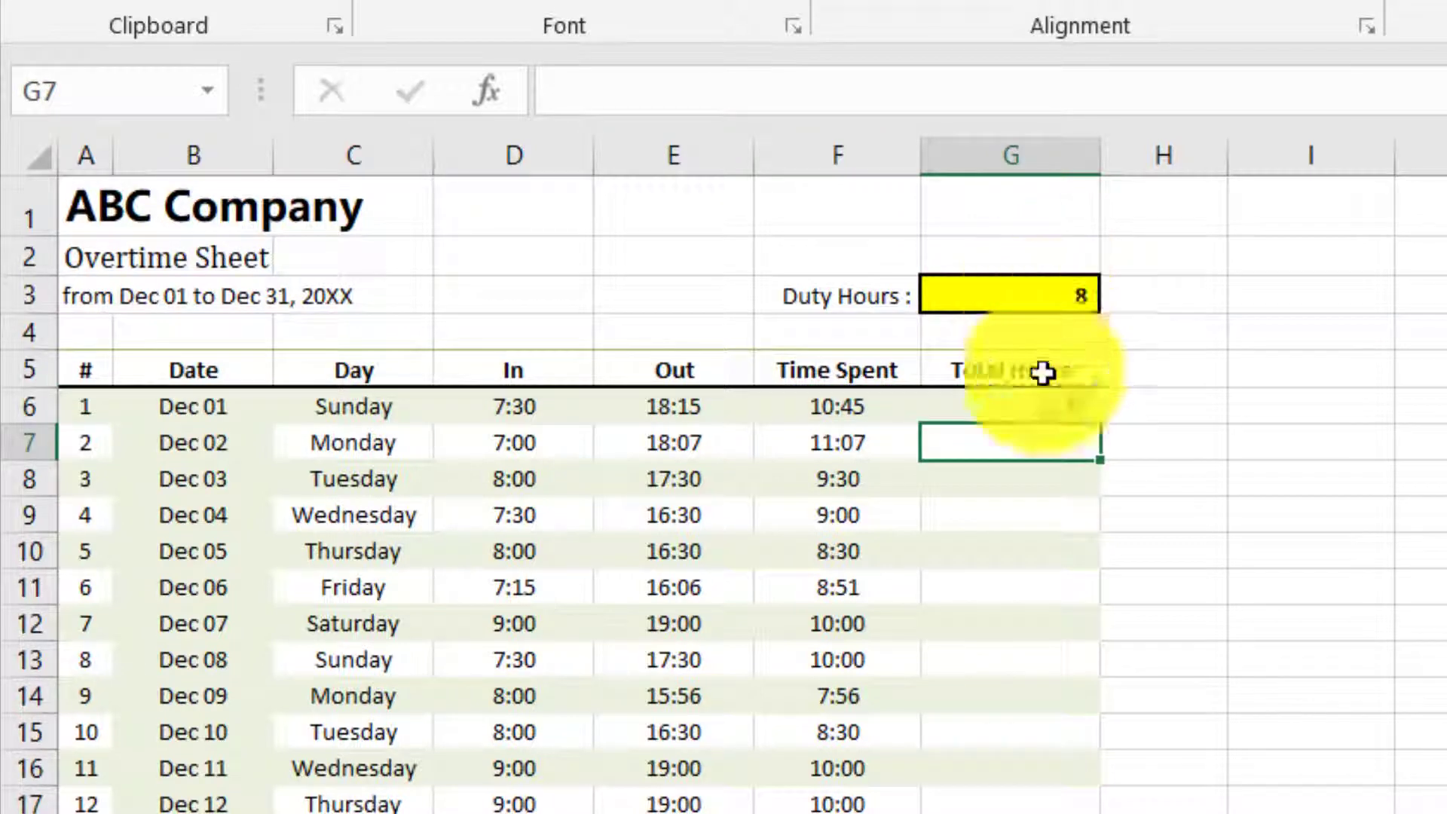
- Make the Duty Hours reference in the G6 formula absolute as $G$3
click(1025, 406)
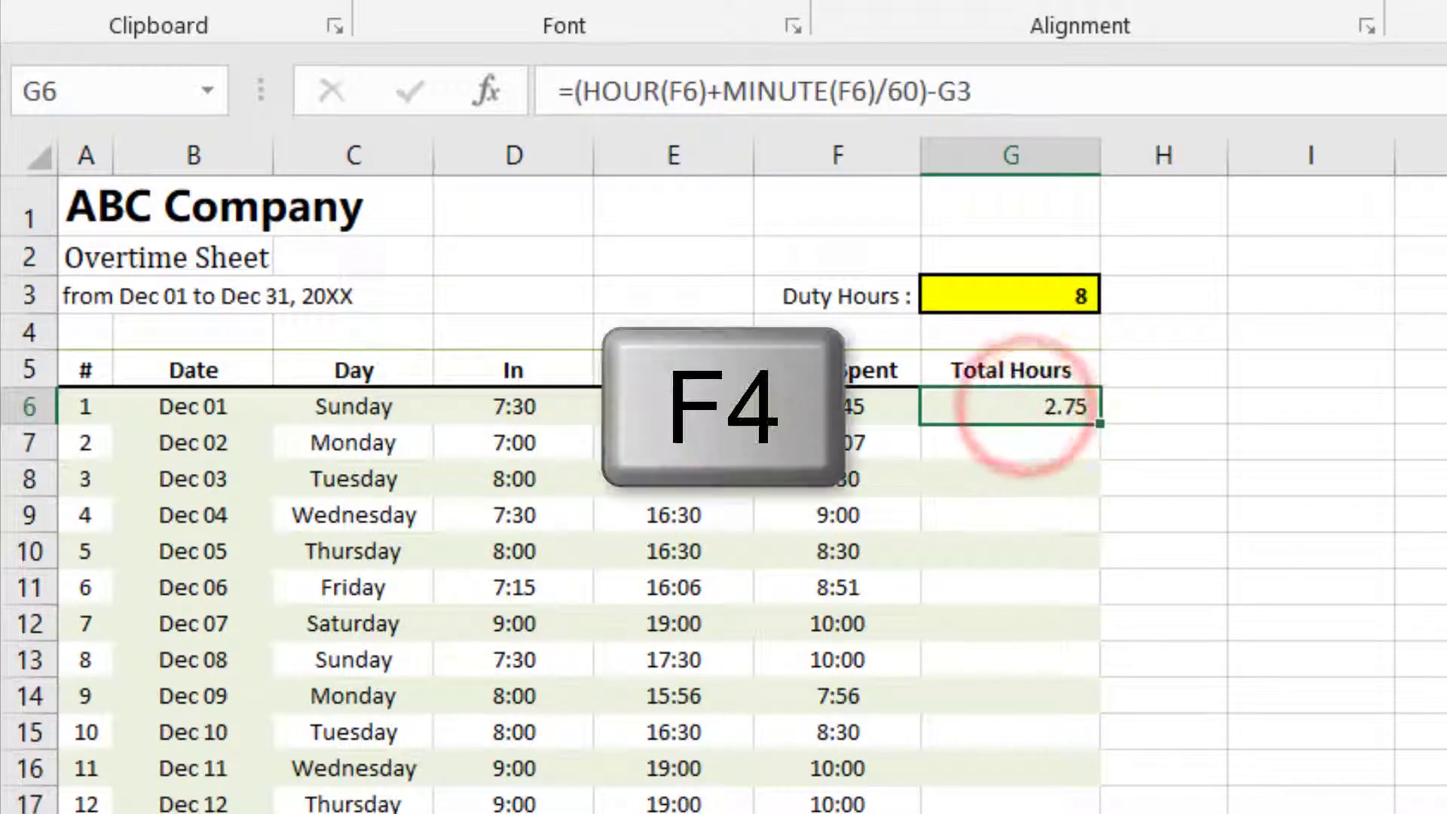
click(957, 103)
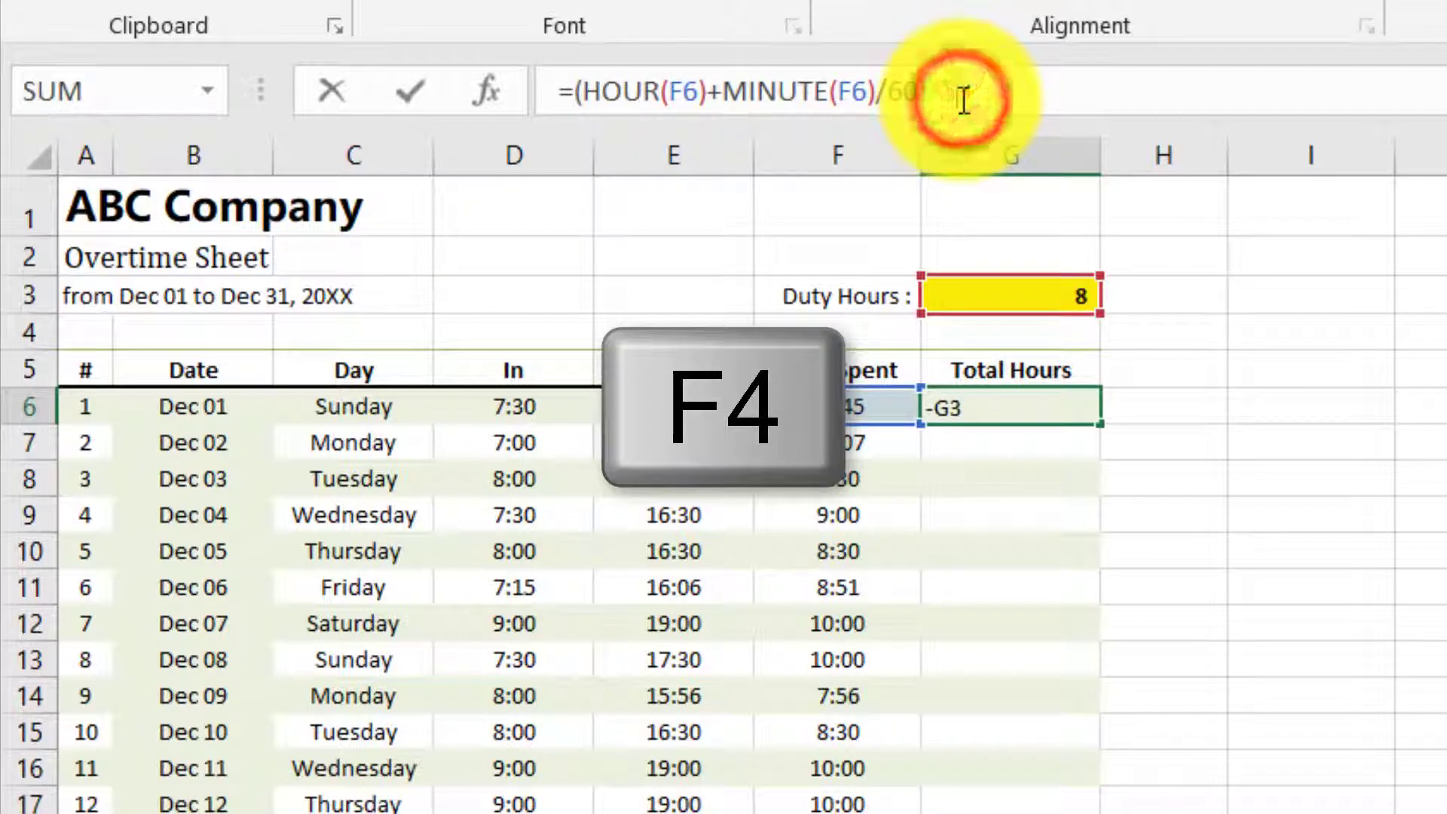
key(Return)
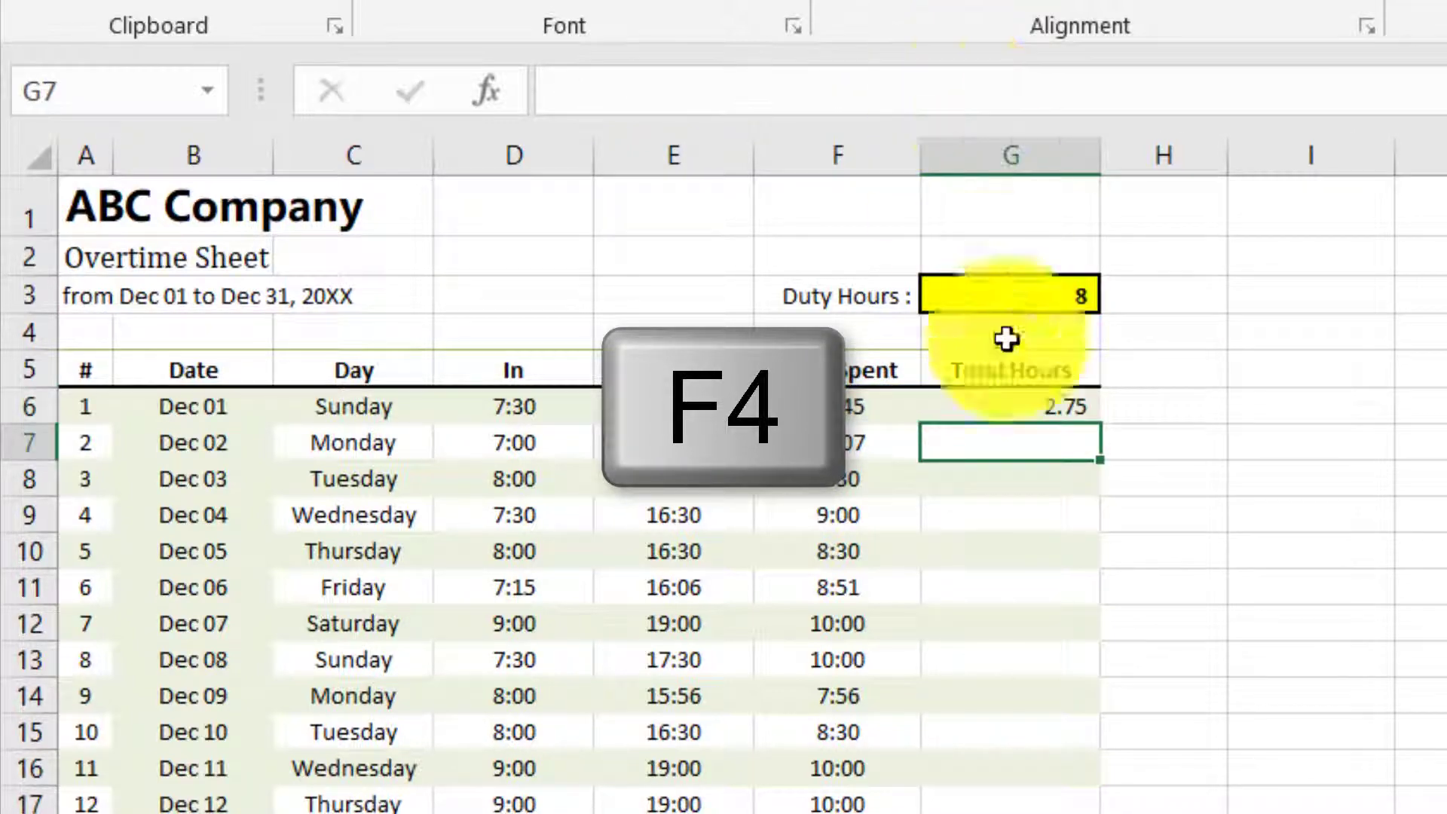
- Copy the Total Hours formula from G6 down to G36, pasting formulas only
click(1066, 407)
key(ctrl+c)
scroll(1161, 461, down, 2)
scroll(1161, 461, down, 1)
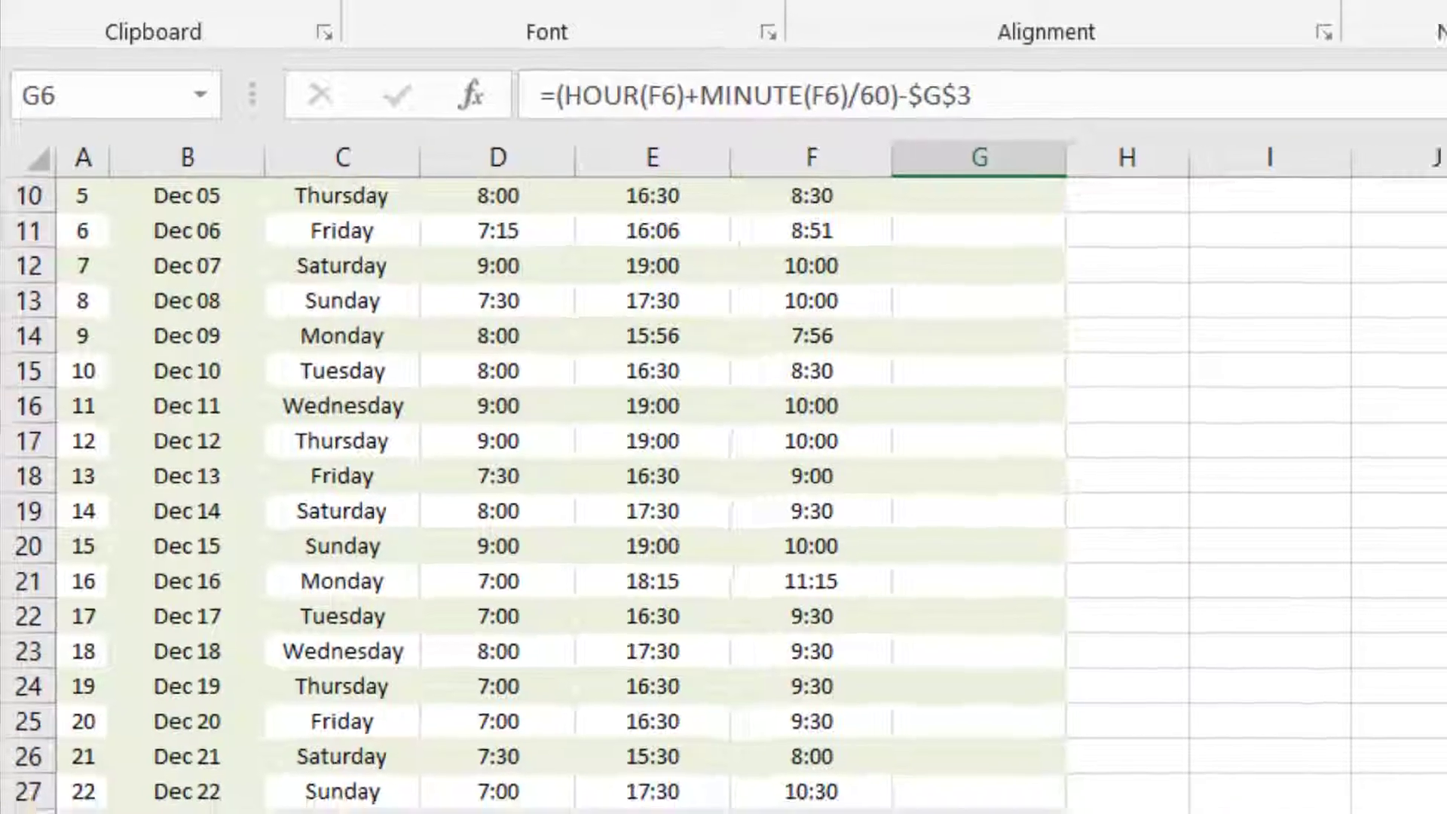
shift+click(440, 614)
scroll(490, 437, up, 3)
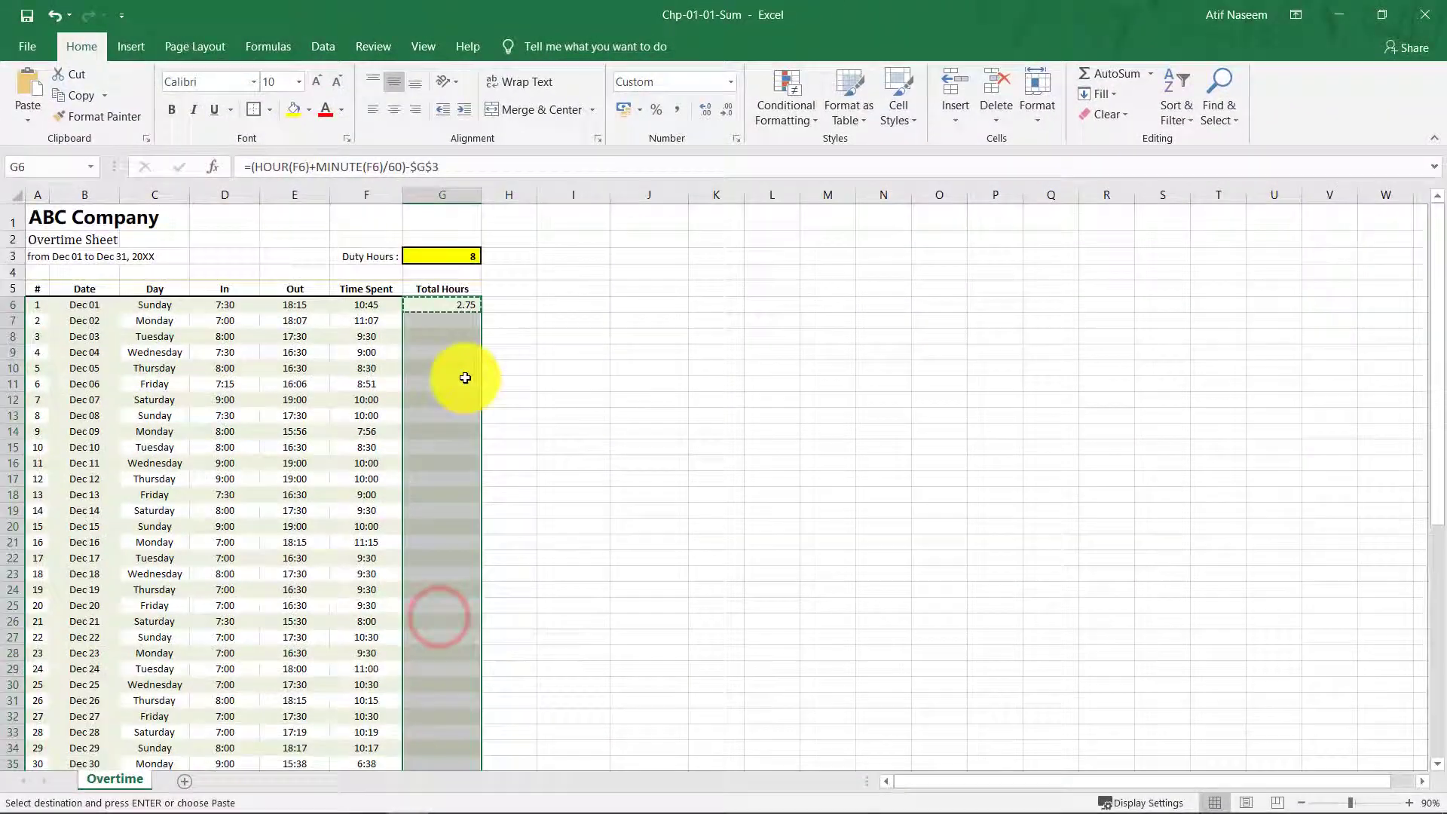
right_click(455, 333)
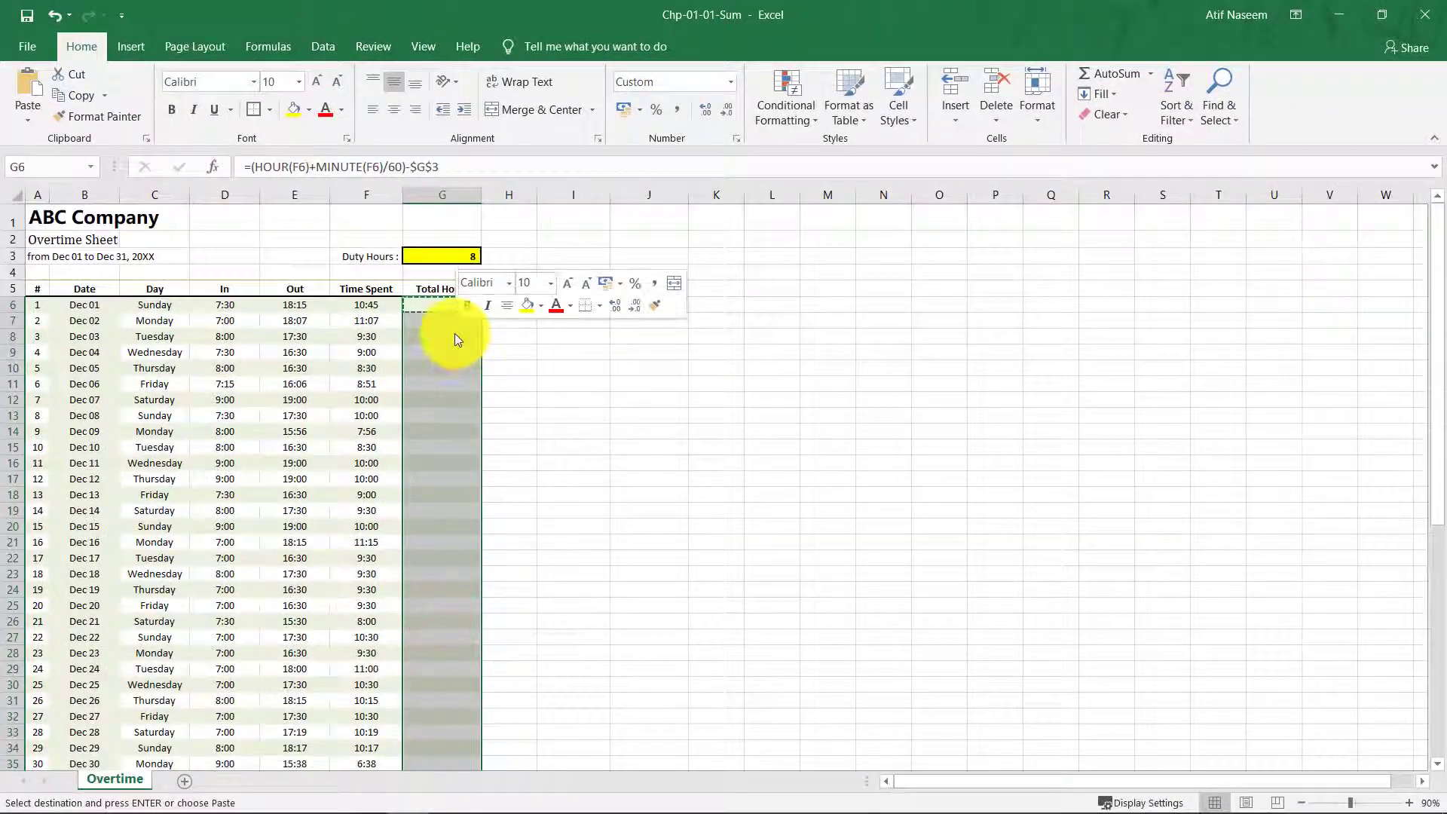
mouse_move(648, 439)
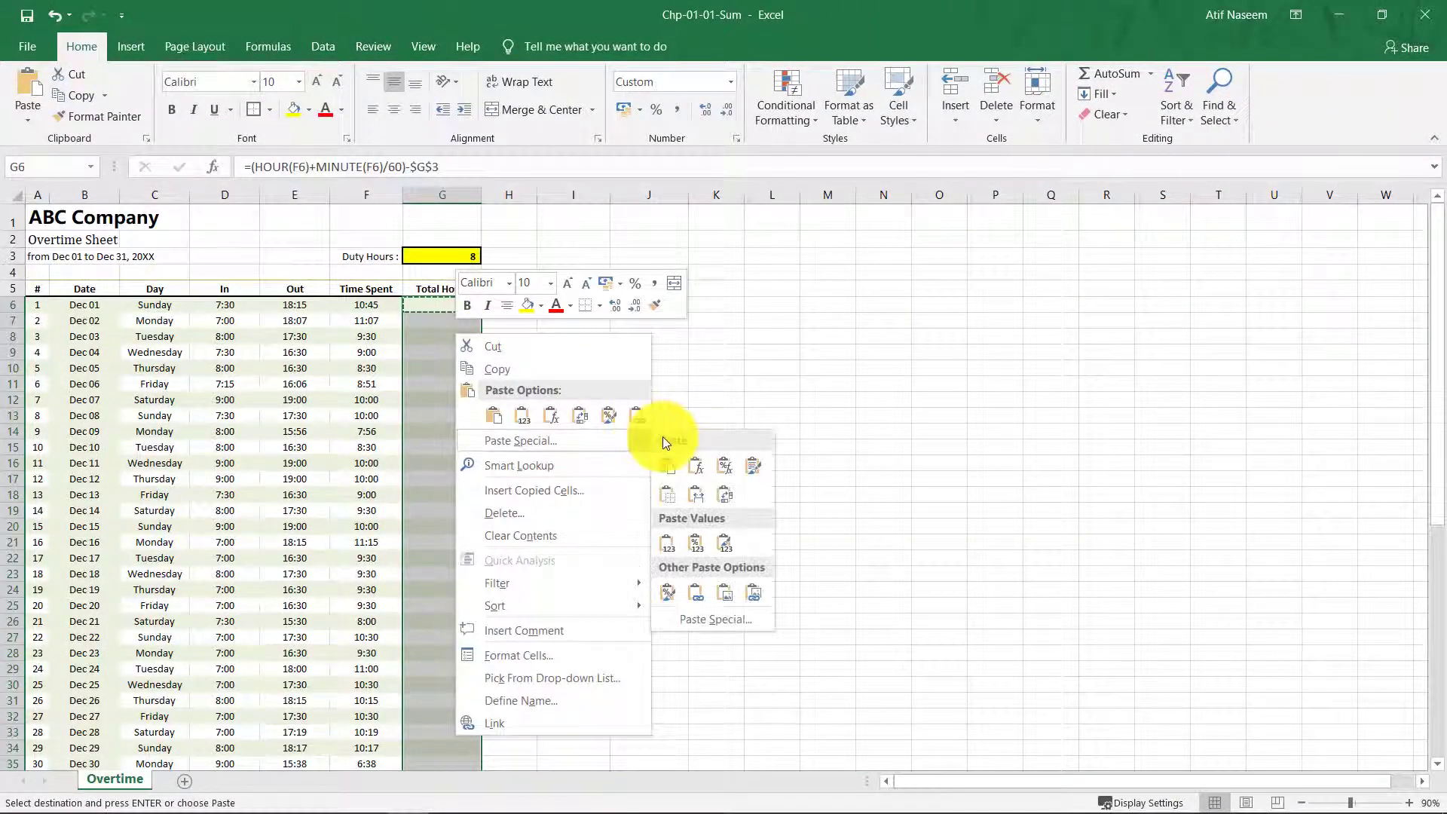
click(695, 463)
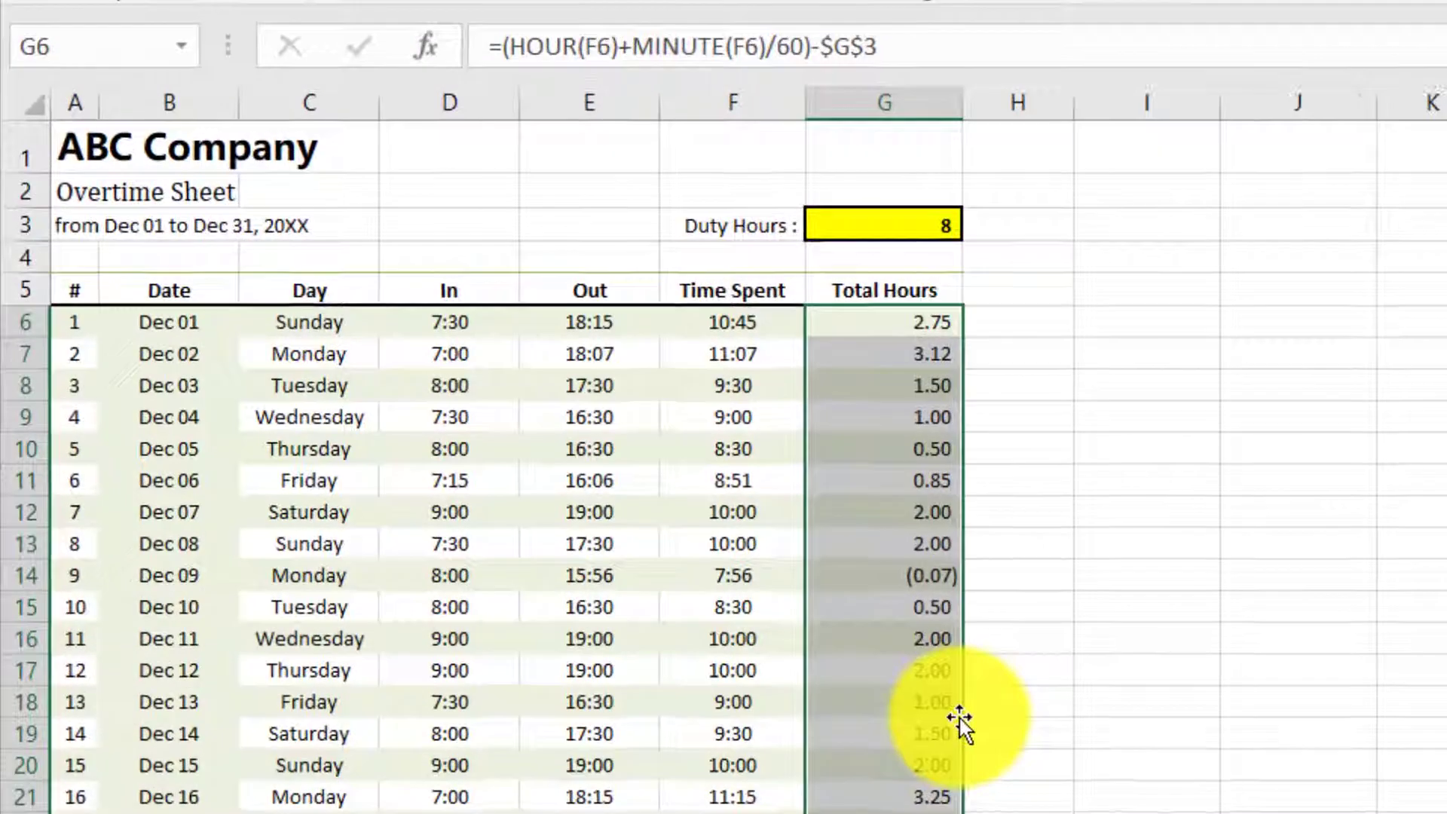
- Check the SUM formula in G37 that totals the Total Hours column
scroll(479, 524, down, 4)
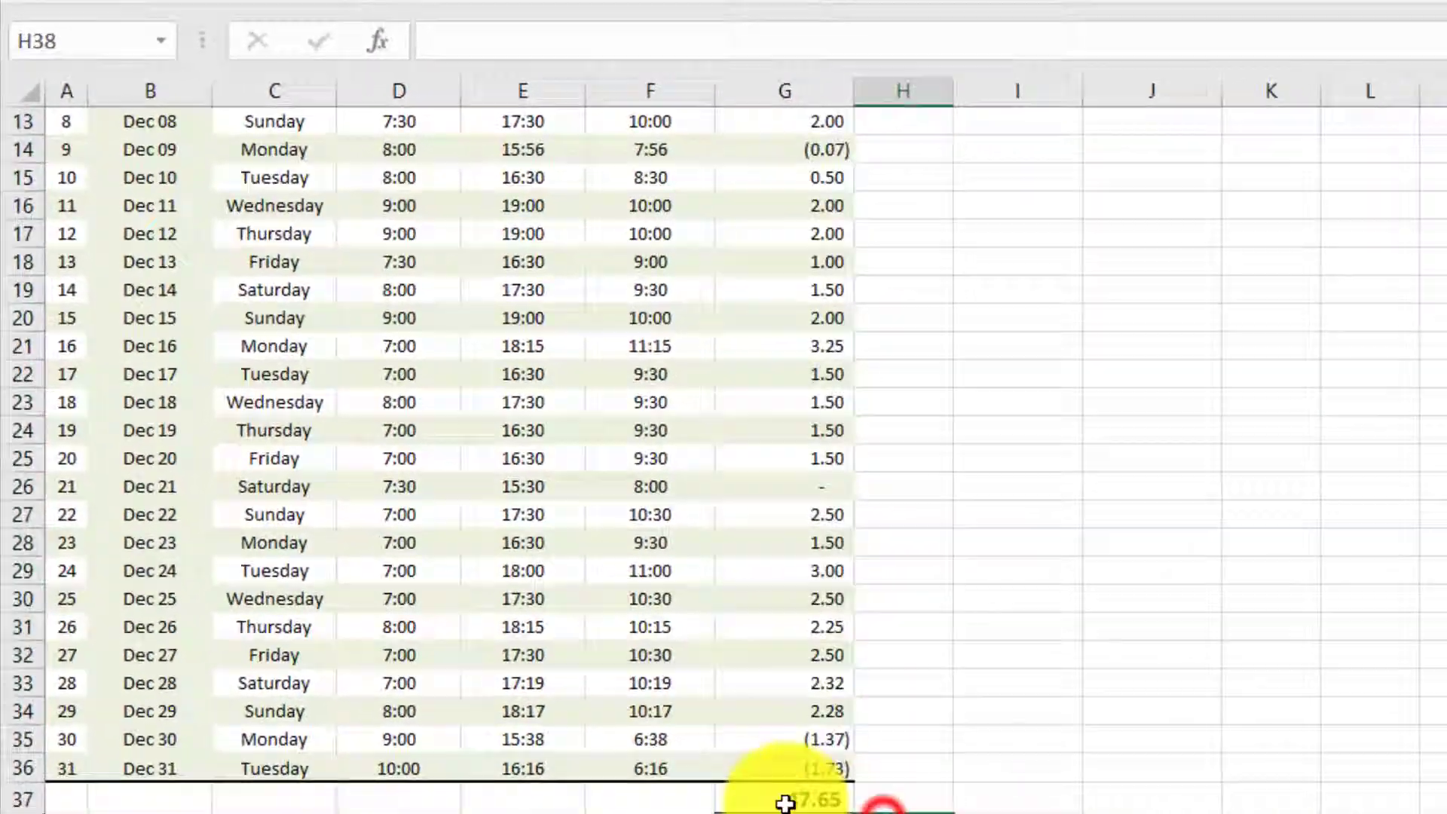
click(753, 787)
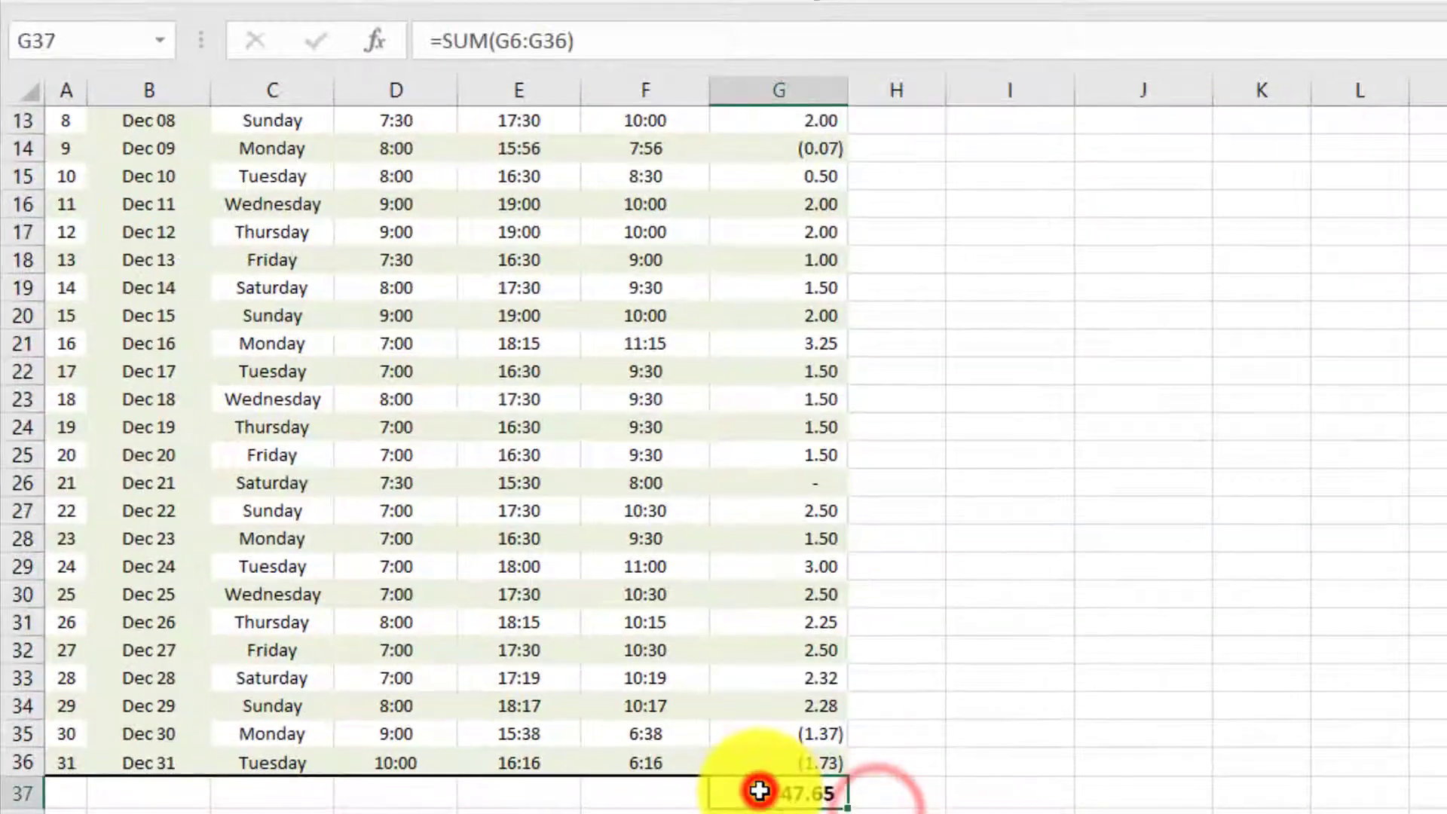
key(ctrl+c)
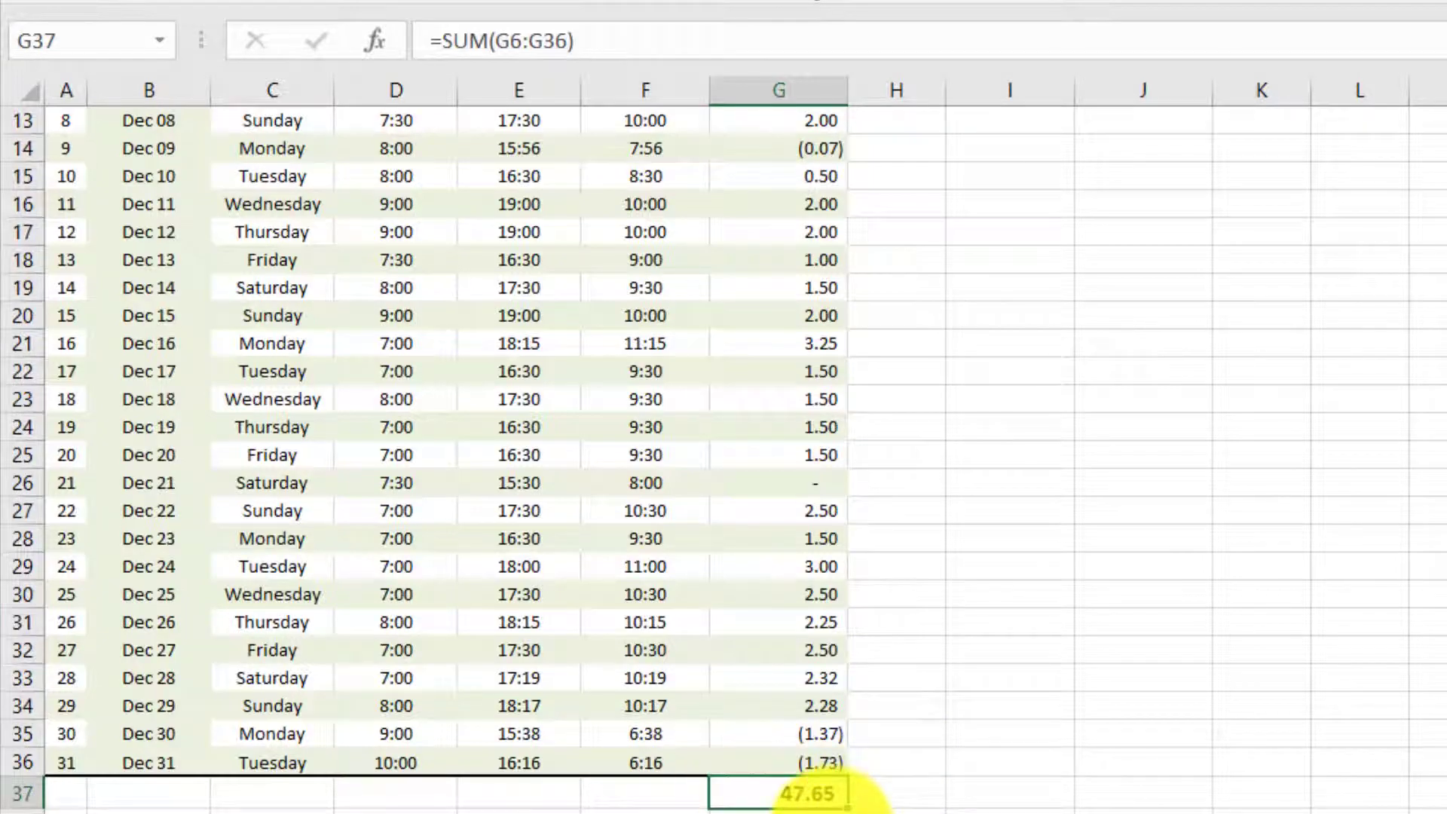
scroll(833, 799, up, 4)
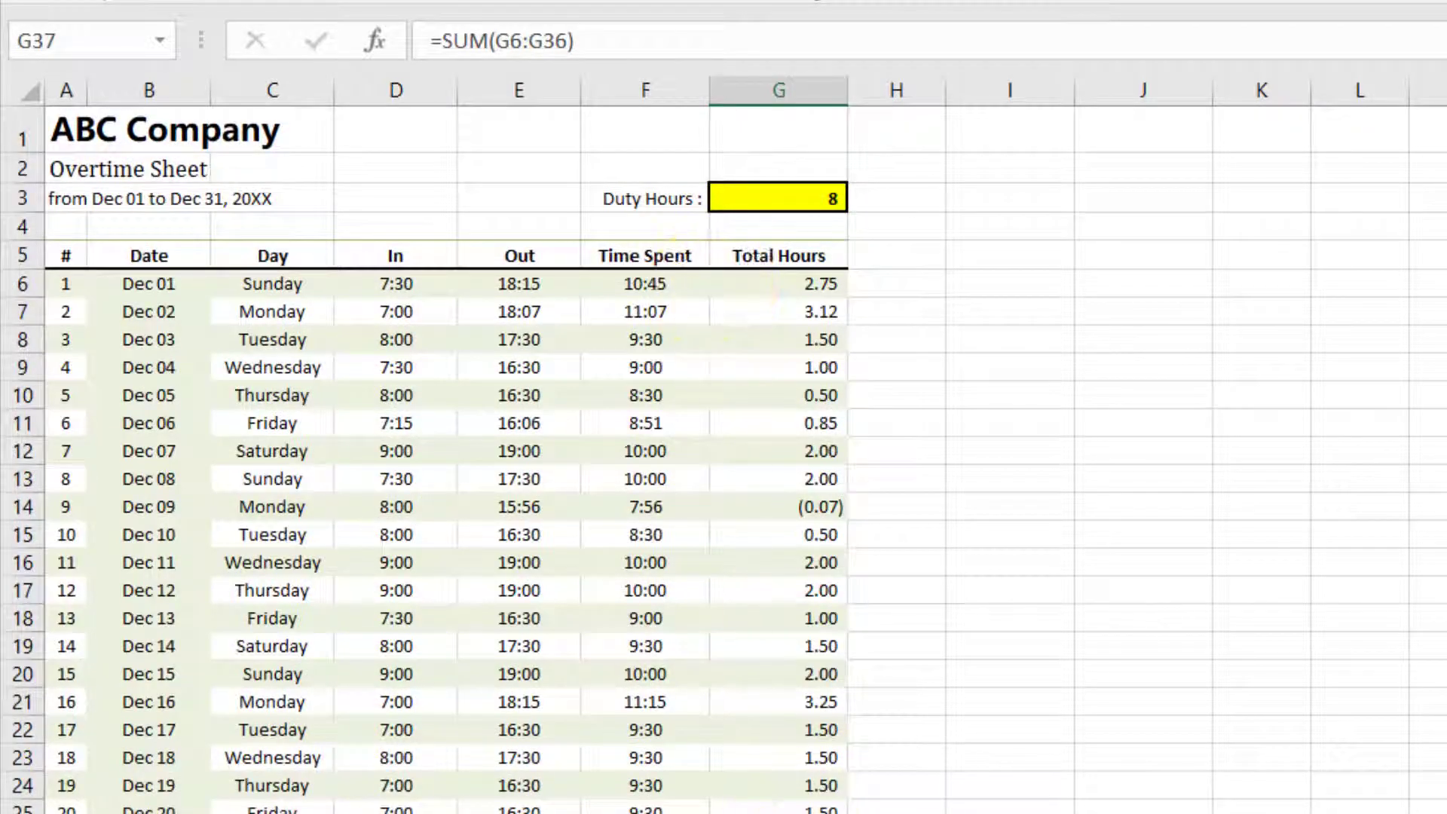
- Examine the From and To dates and times in the INPUT section and the empty RESULT tables below the overtime sheet
scroll(817, 791, down, 6)
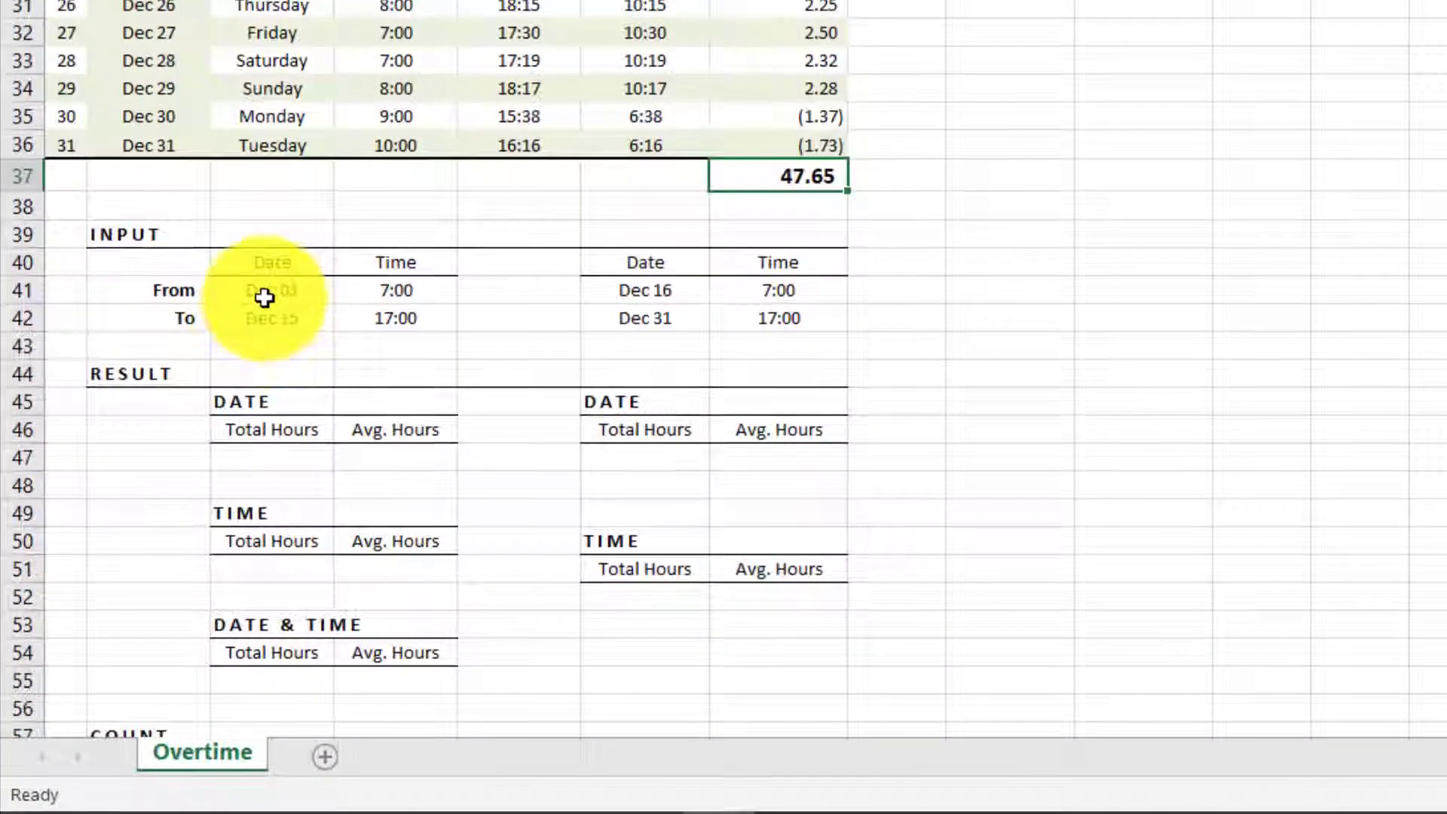
click(264, 722)
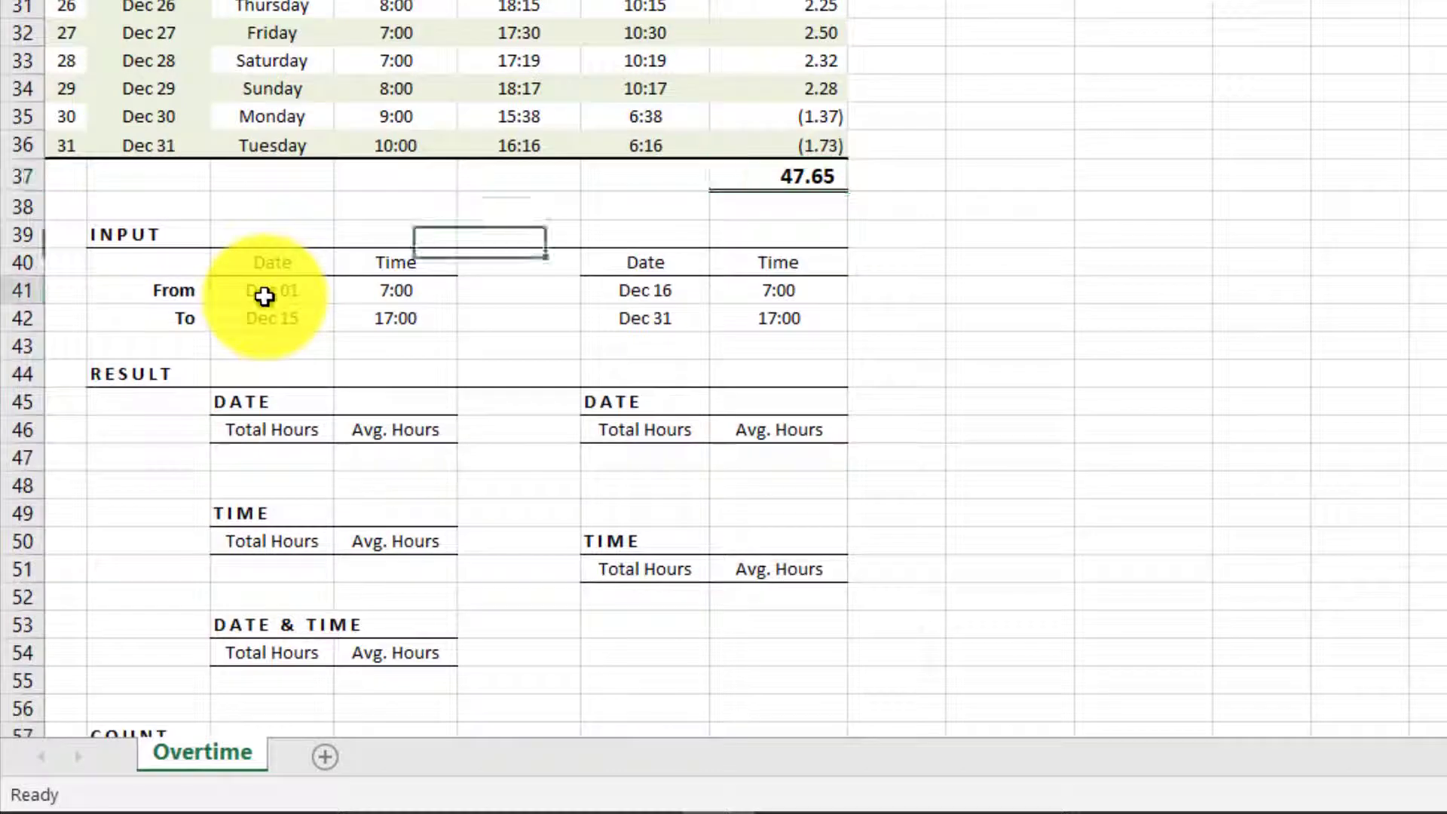
click(377, 289)
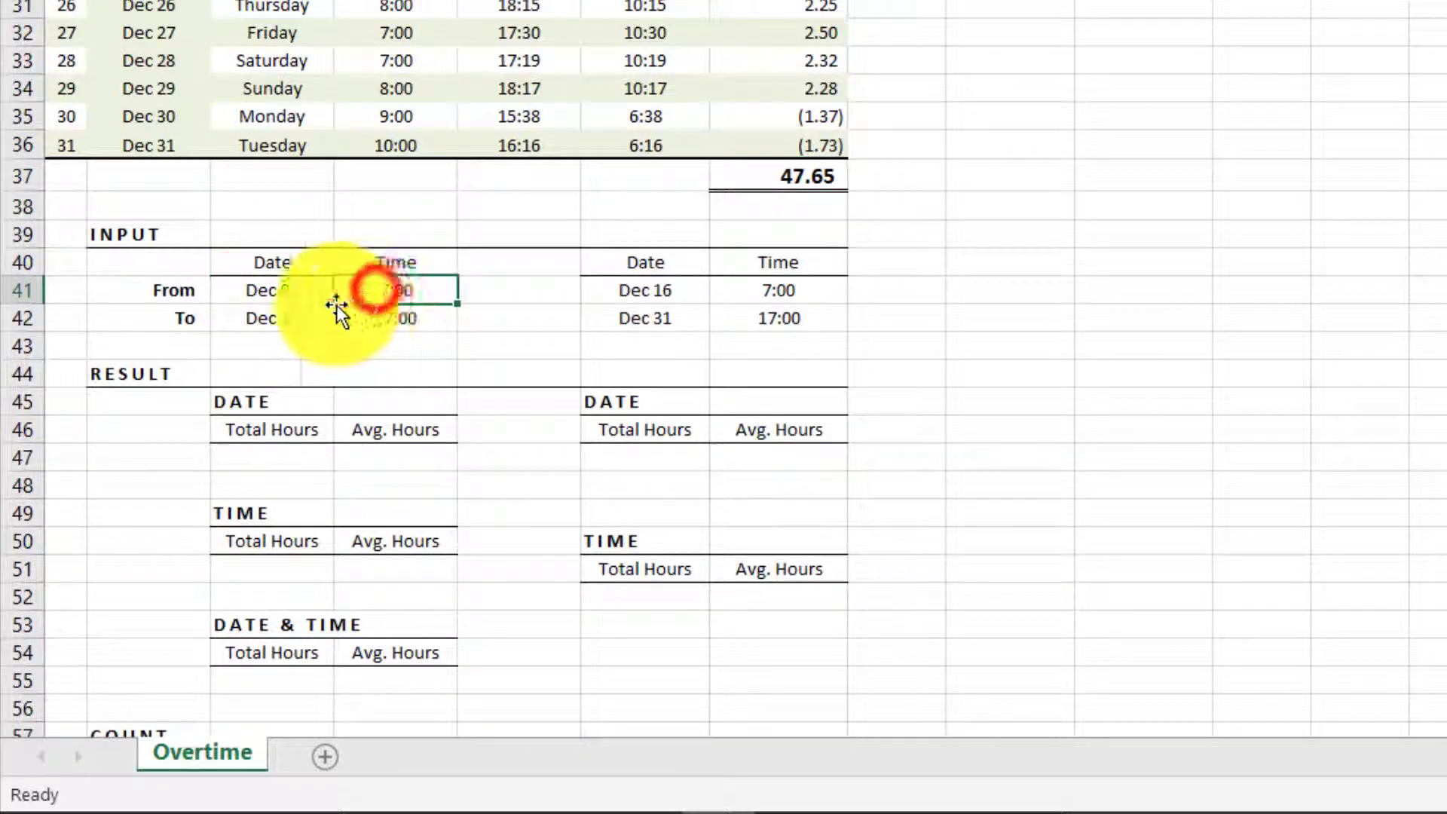
click(283, 319)
click(385, 323)
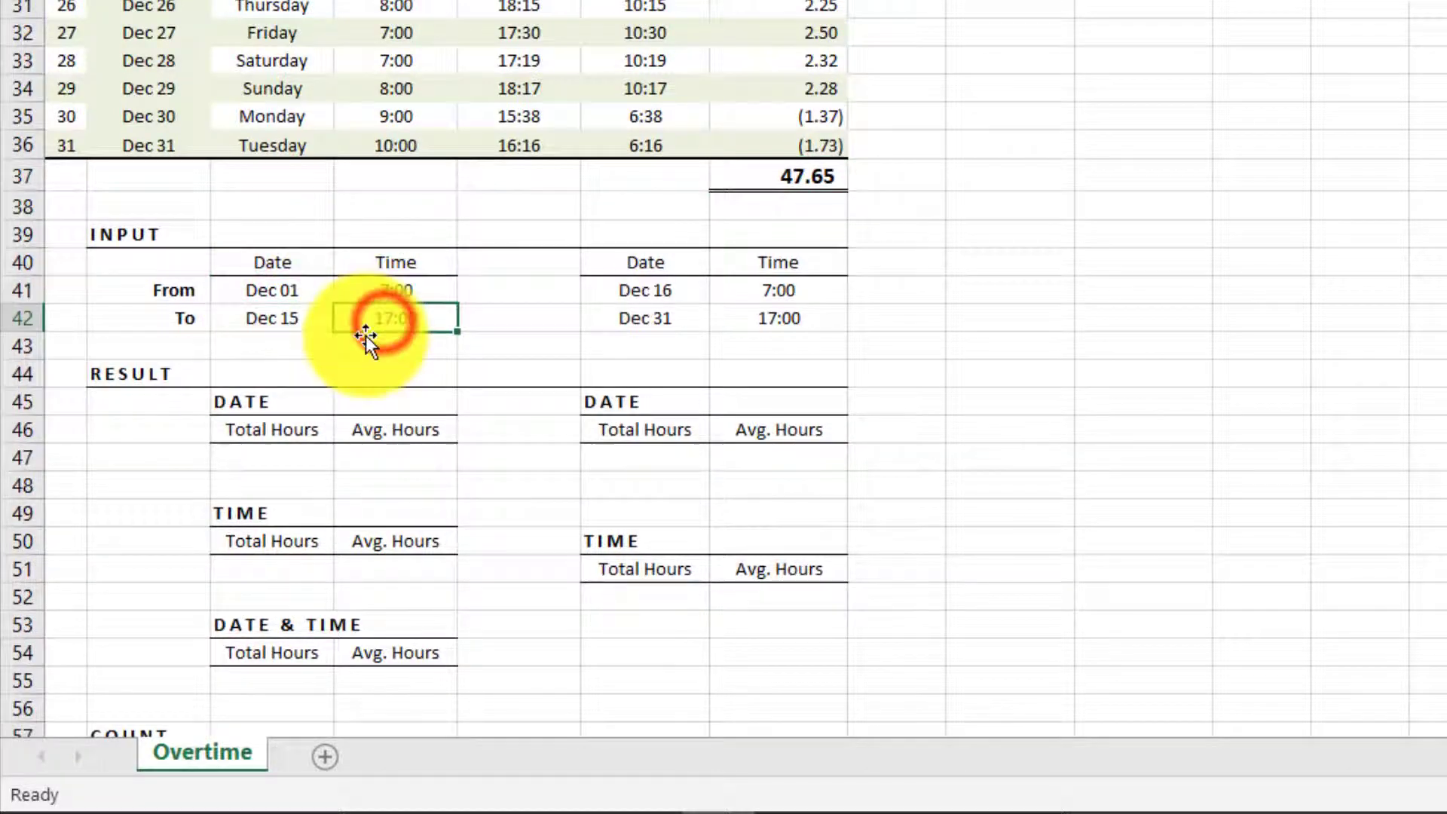
click(275, 462)
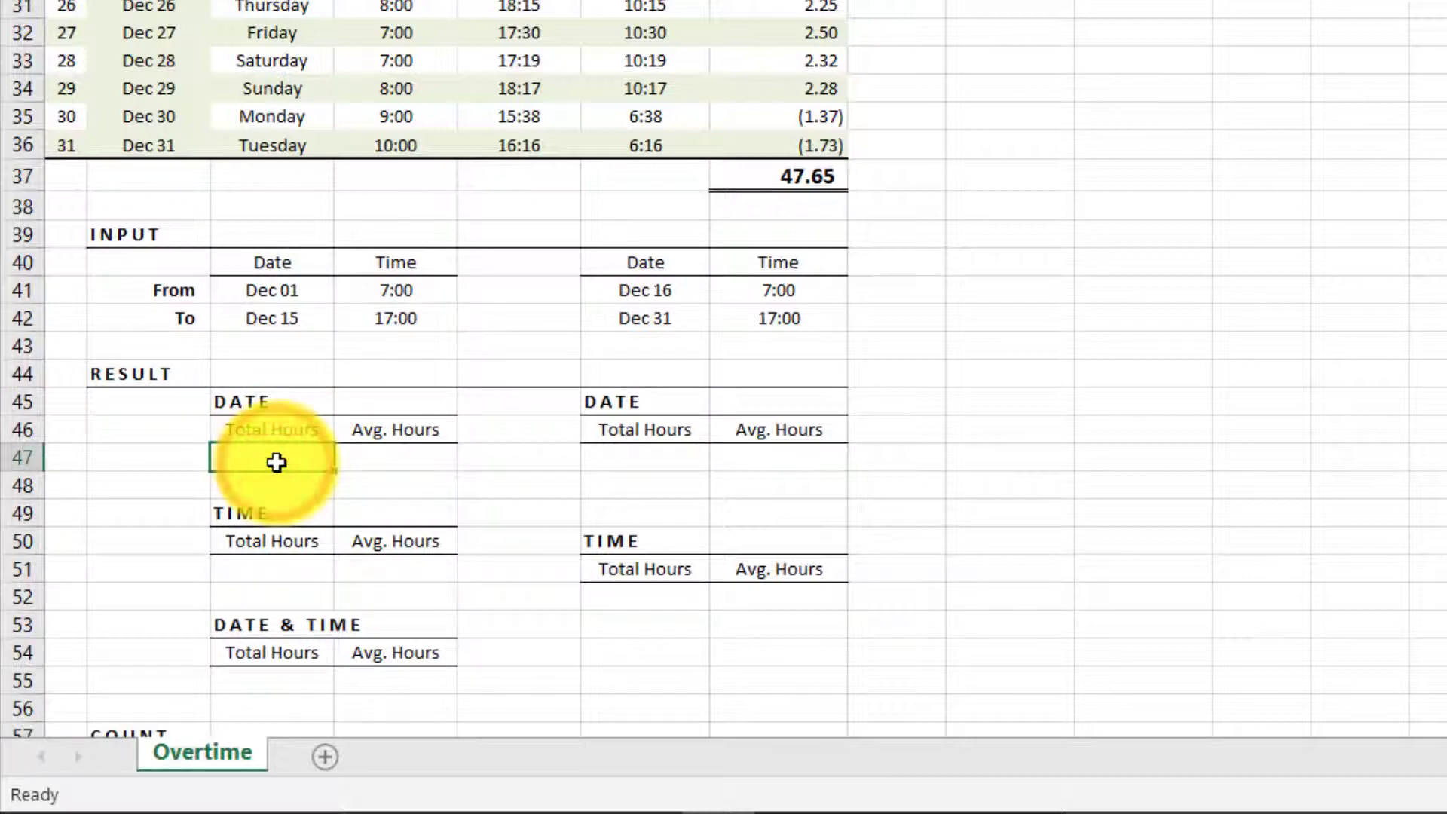
scroll(462, 497, down, 1)
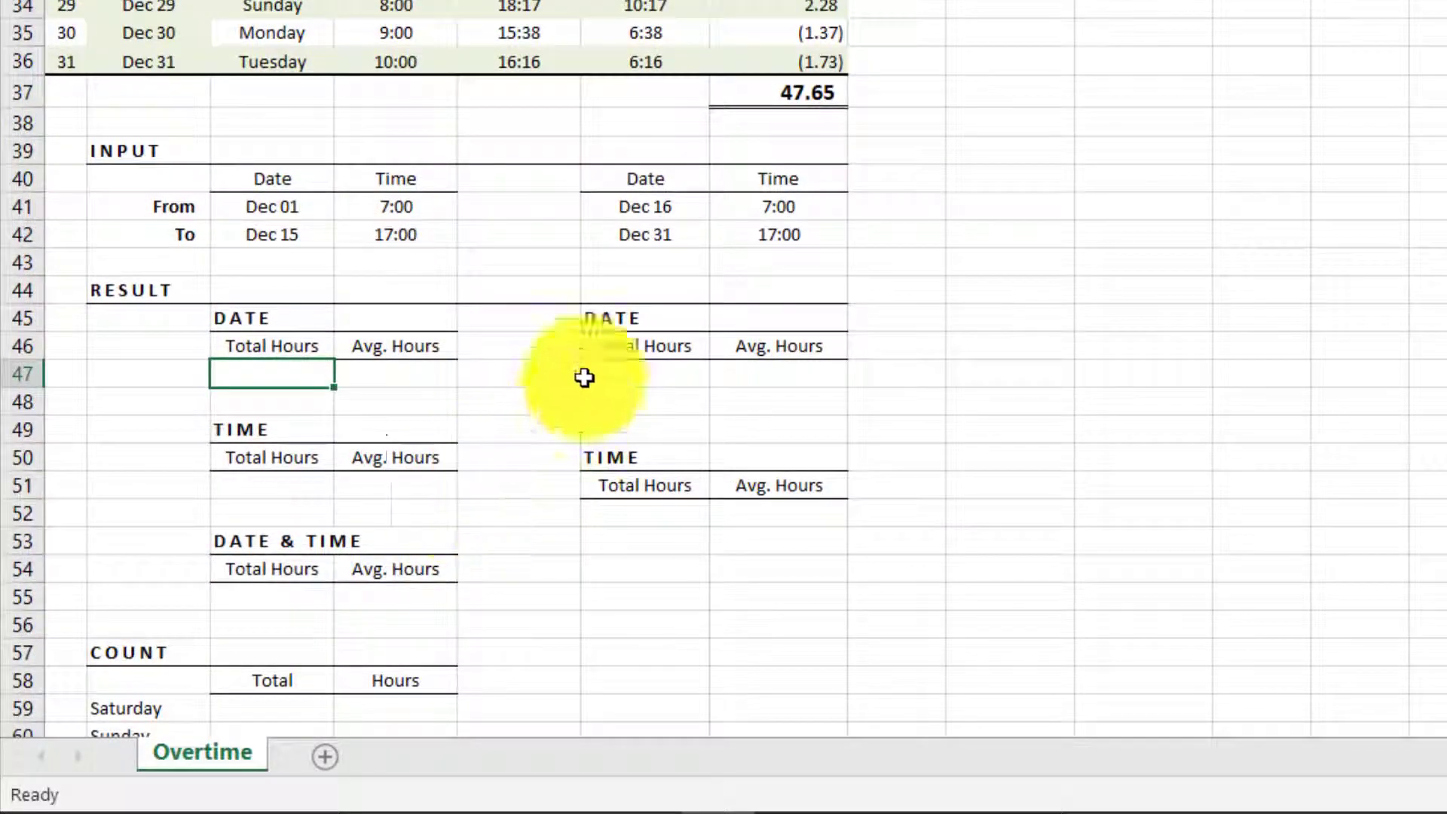
click(646, 201)
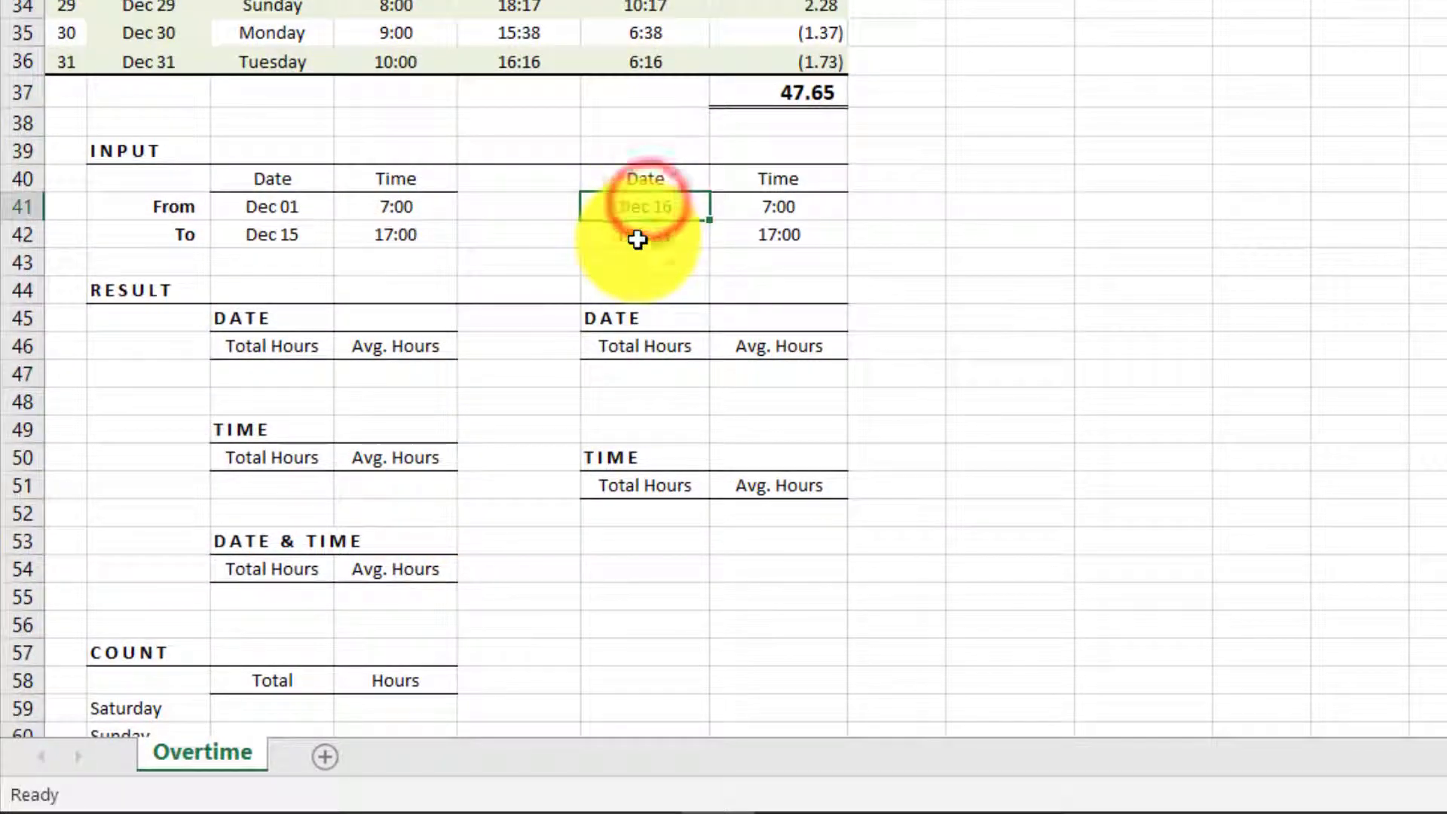
- Examine the second criteria set in the INPUT section, with its From and To dates in F41:F42 and times in G41:G42
click(638, 235)
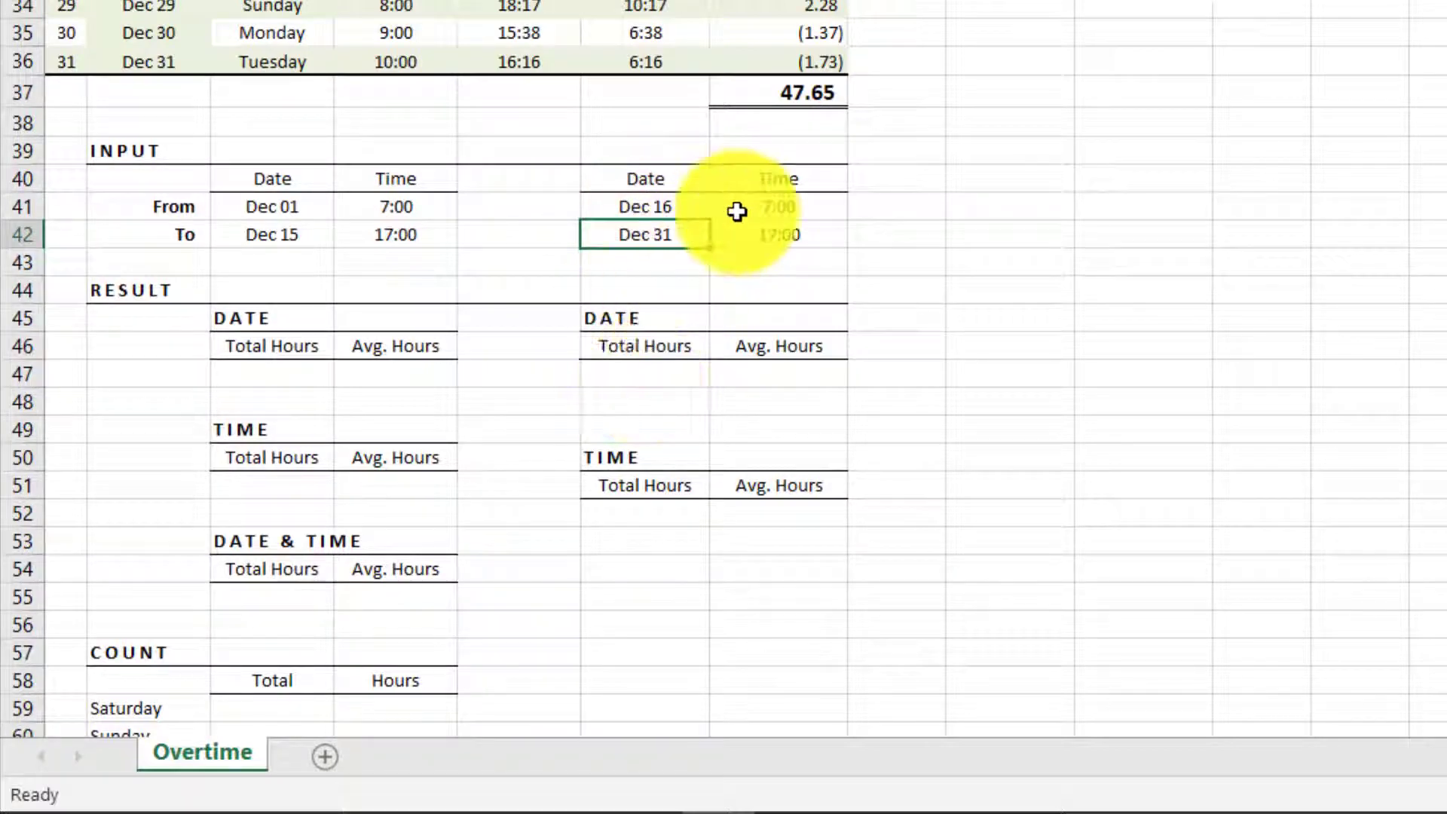
click(792, 205)
click(795, 232)
click(653, 229)
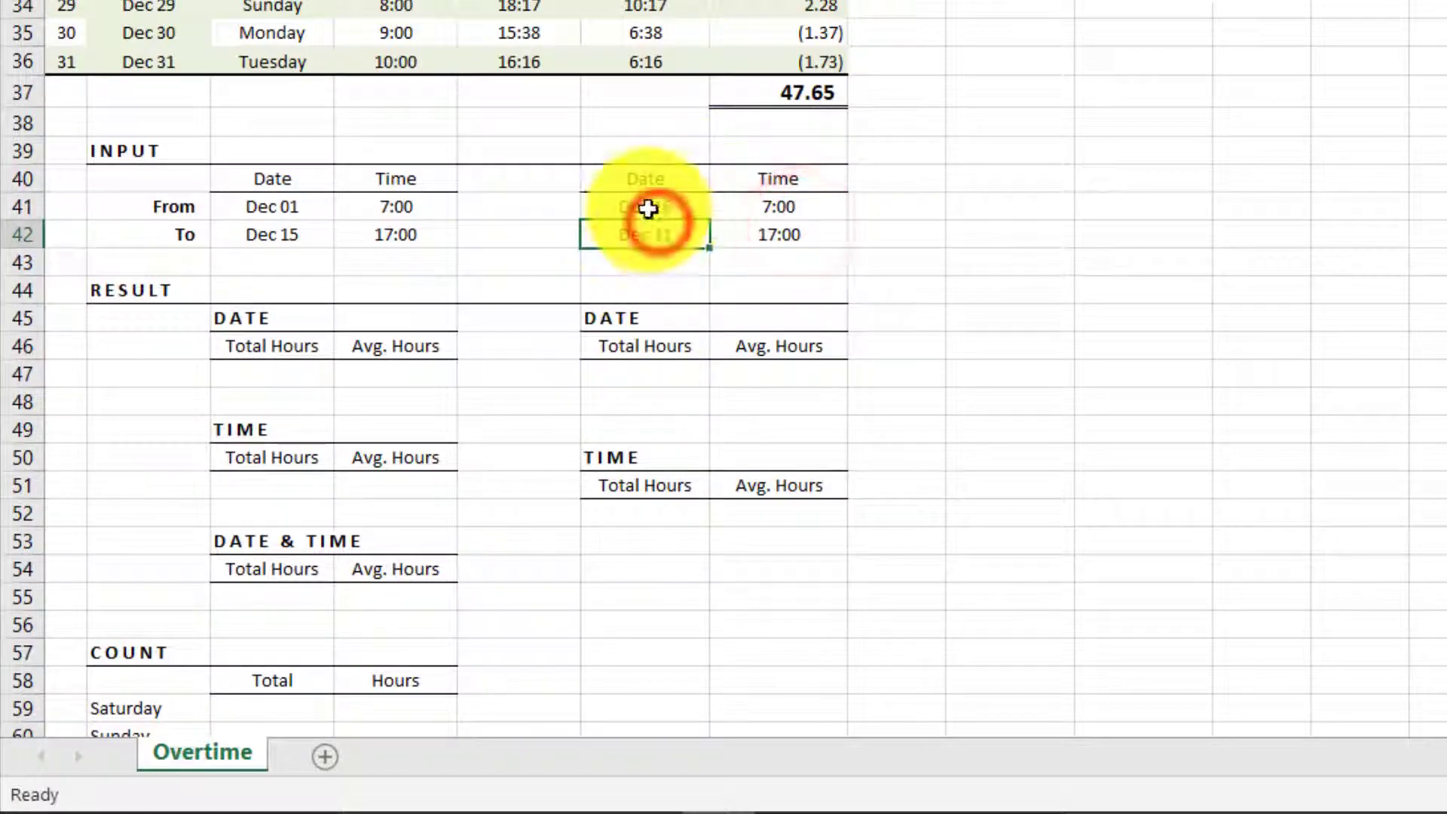
click(646, 208)
- Total the hours dated on or after the second From date by entering =SUMIF(B6:B36,">="&F41,G6:G36) in F47
click(637, 374)
text(=)
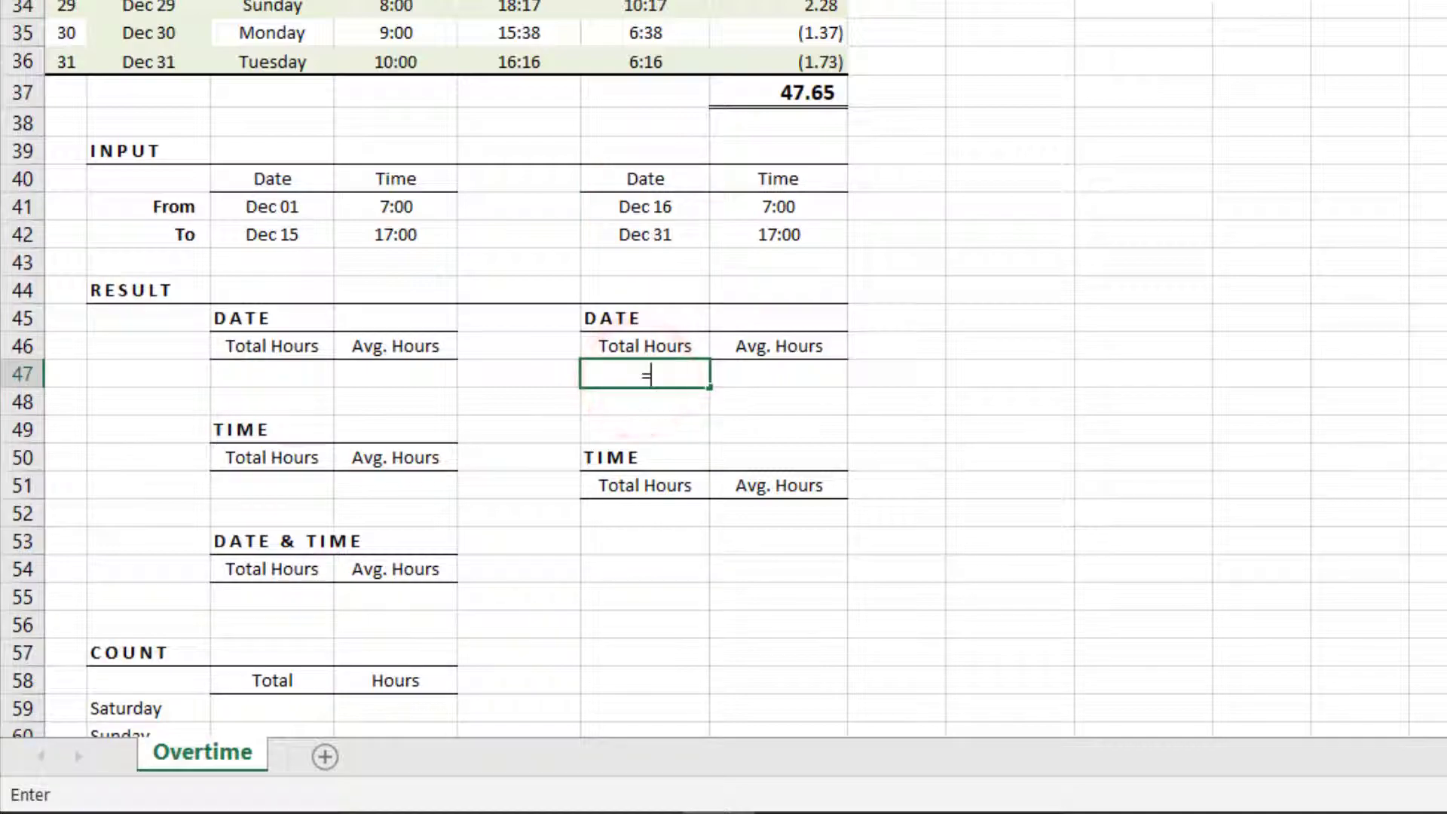
text(sumif)
key(Tab)
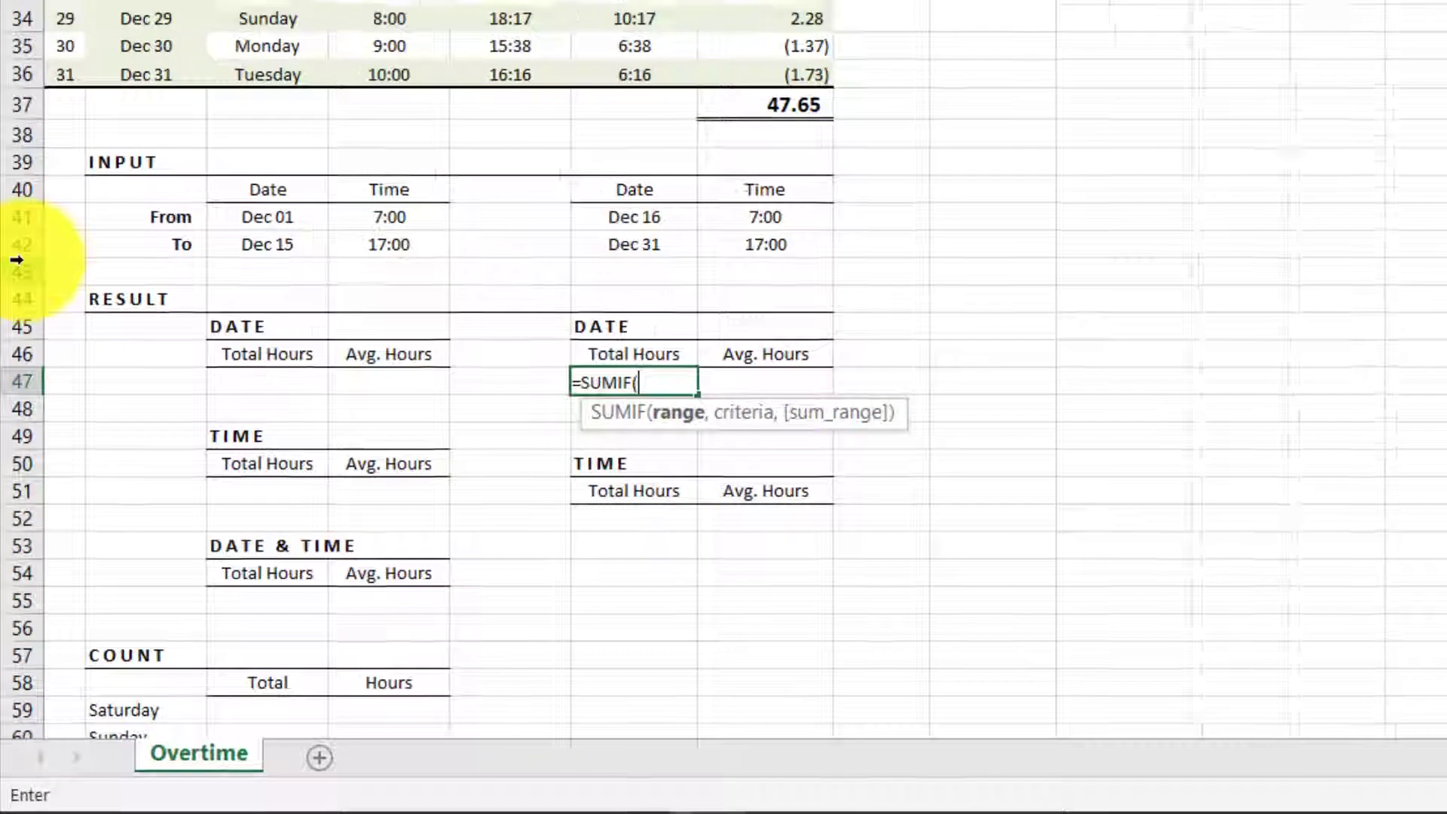
scroll(17, 260, up, 5)
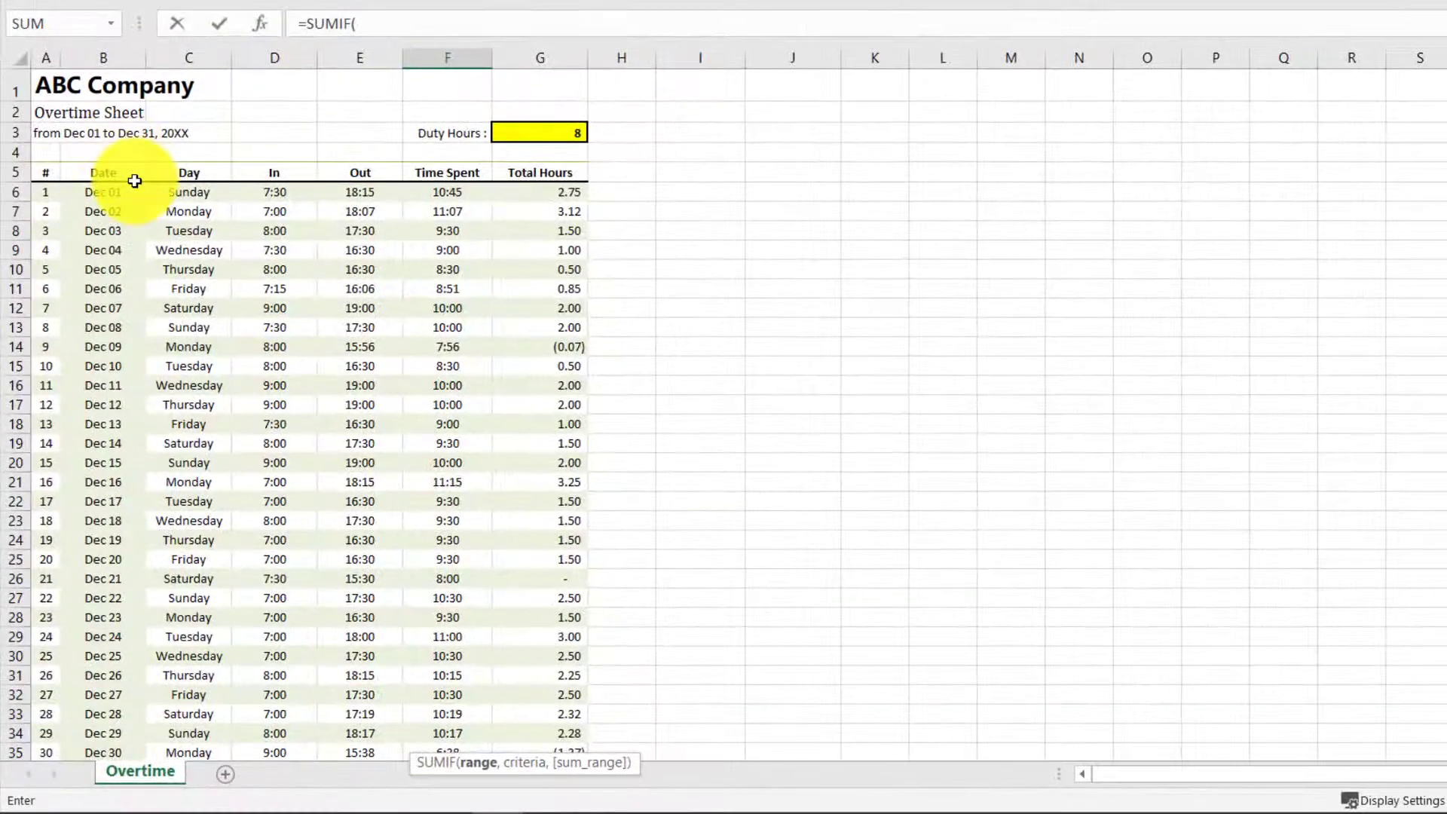
drag(108, 191, 87, 728)
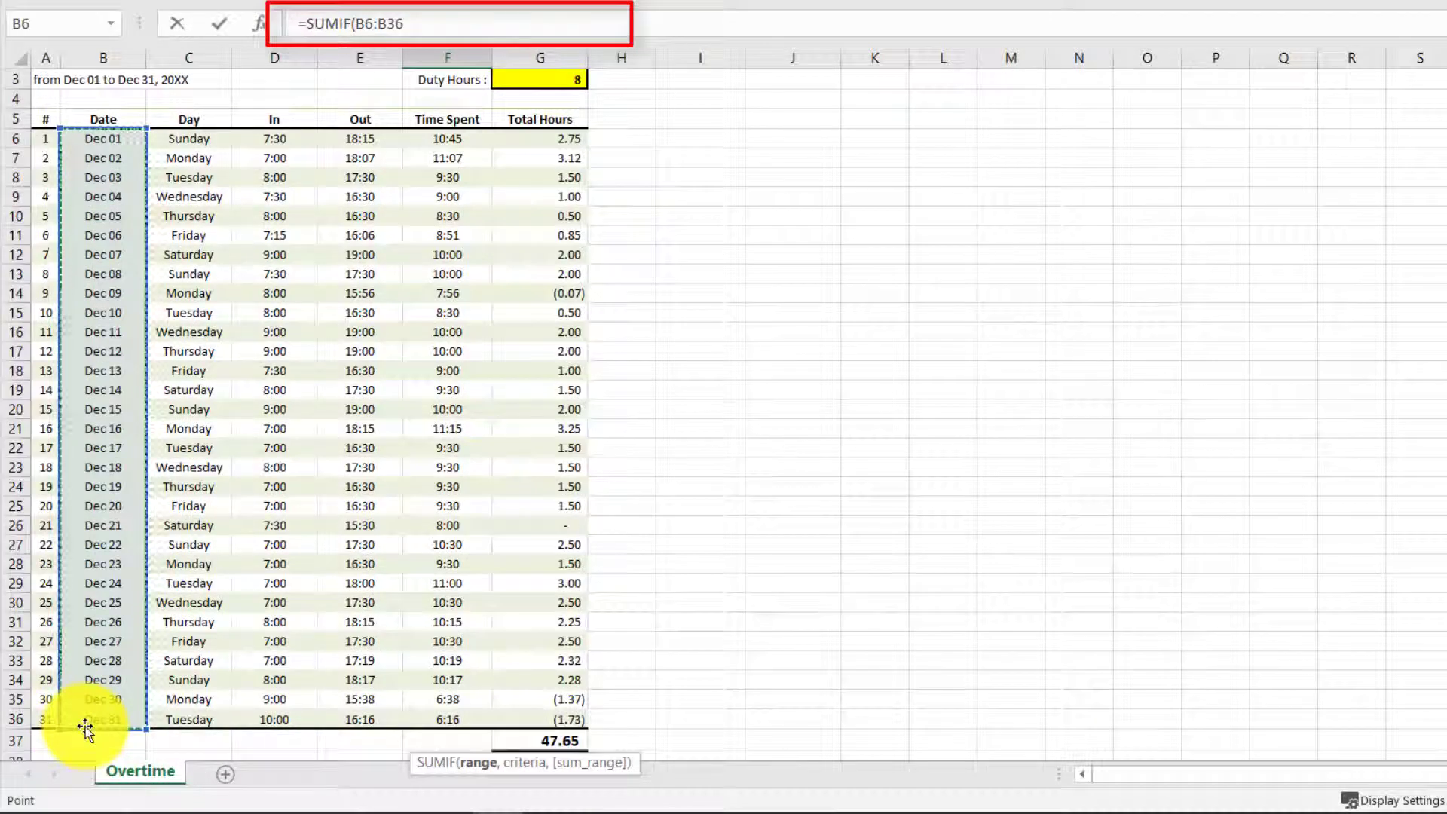
text(,">="&)
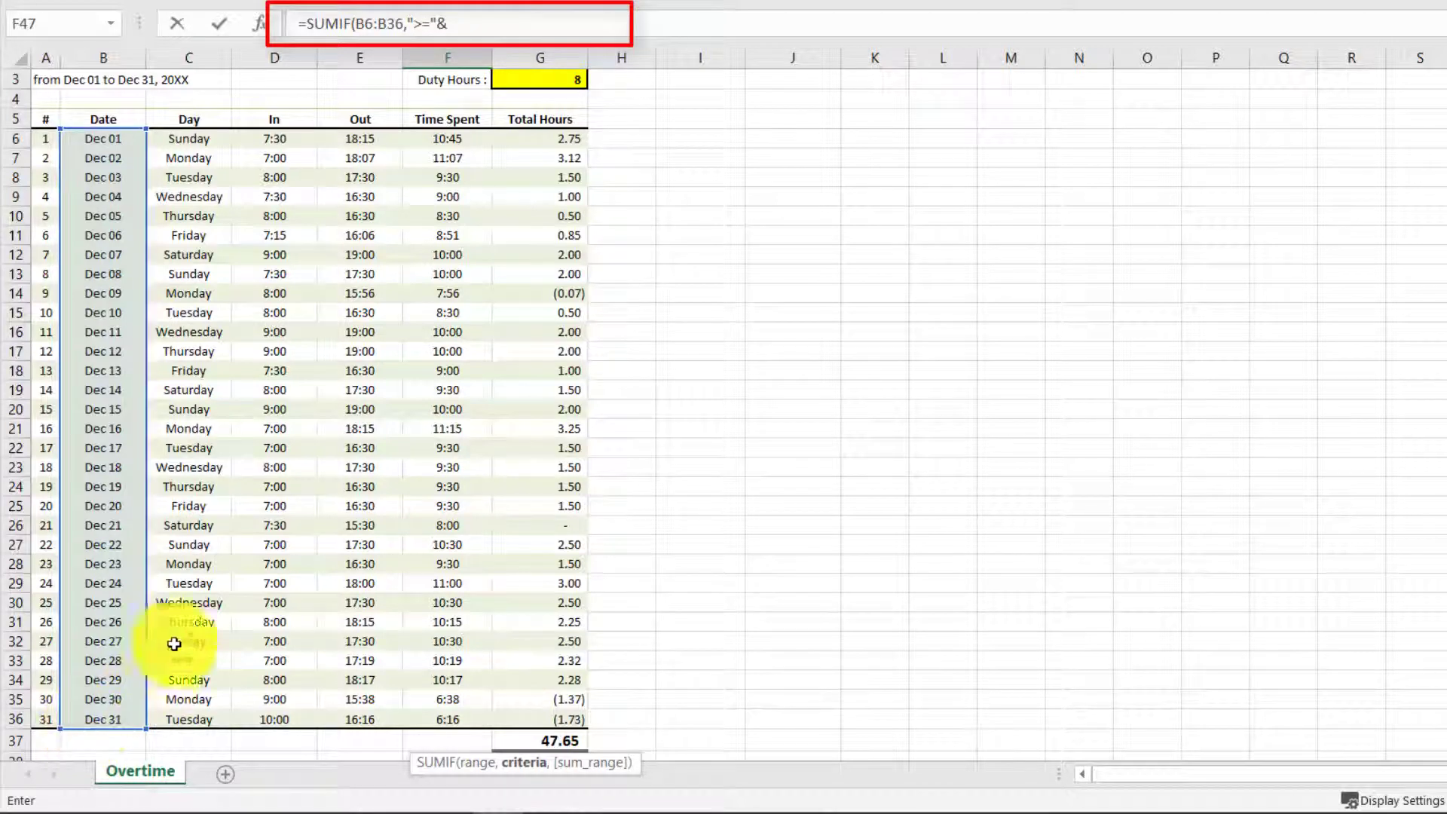
scroll(482, 663, down, 3)
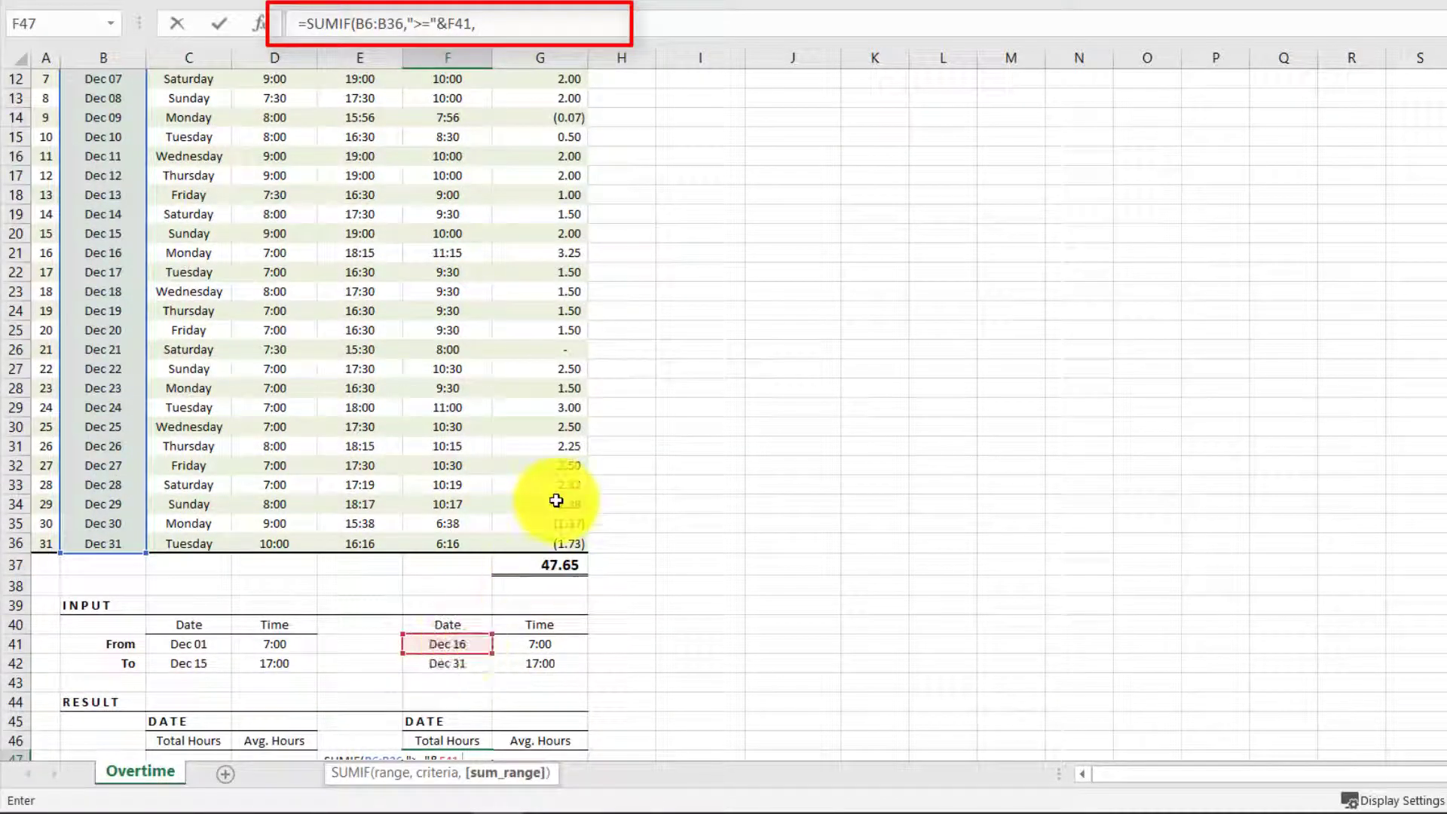
scroll(542, 120, up, 4)
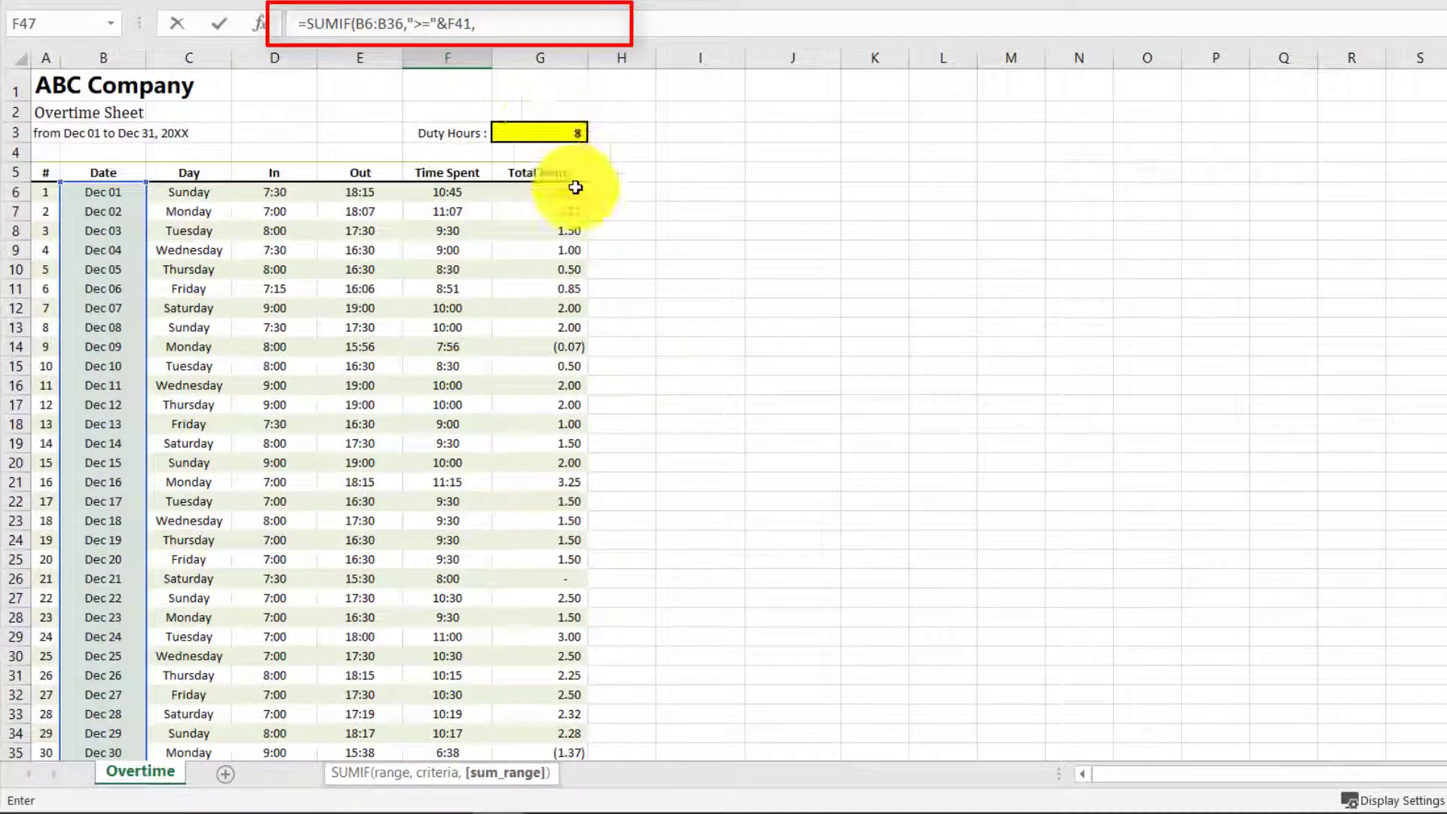
drag(568, 188, 544, 722)
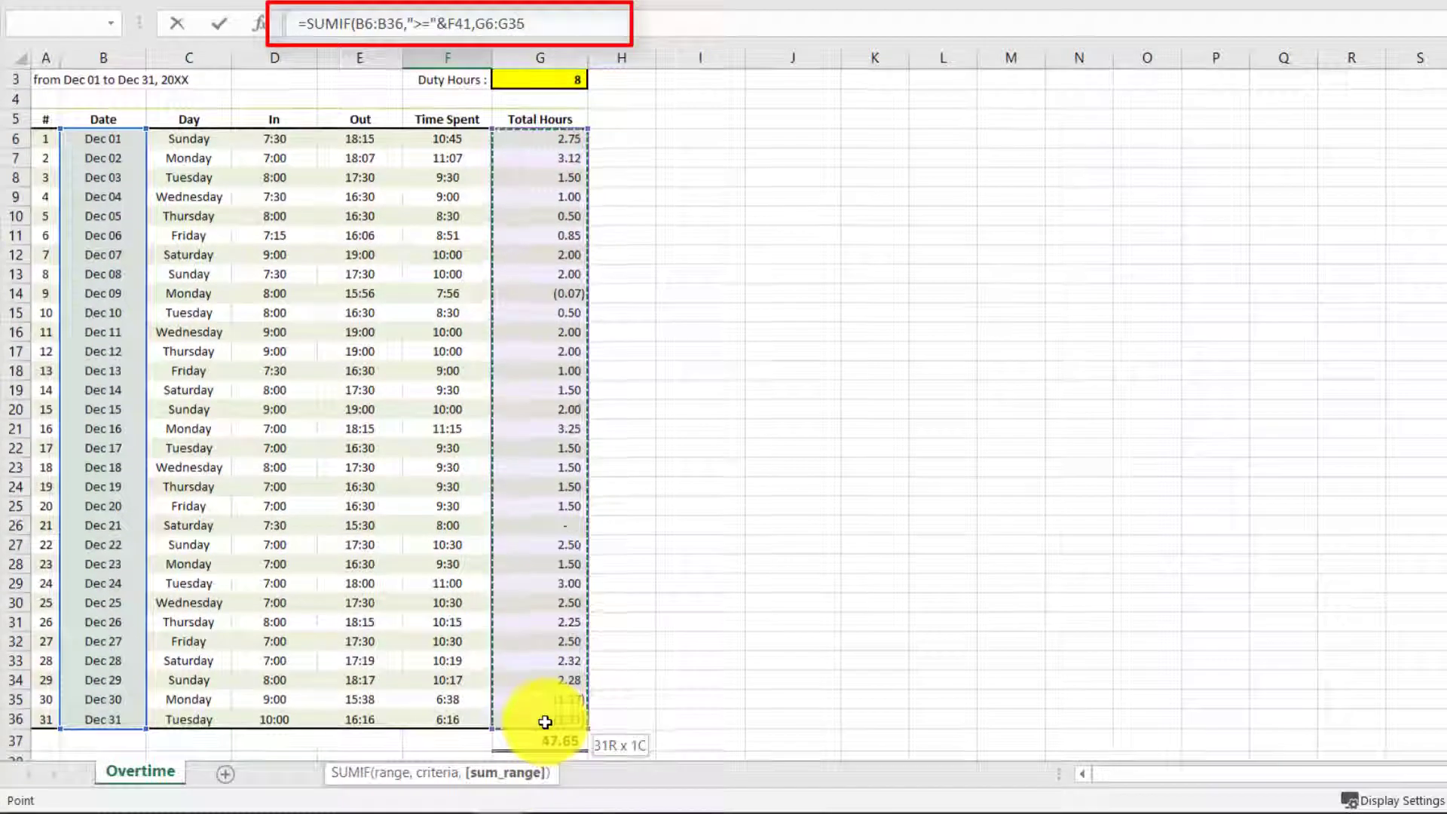
key(Return)
scroll(472, 747, down, 3)
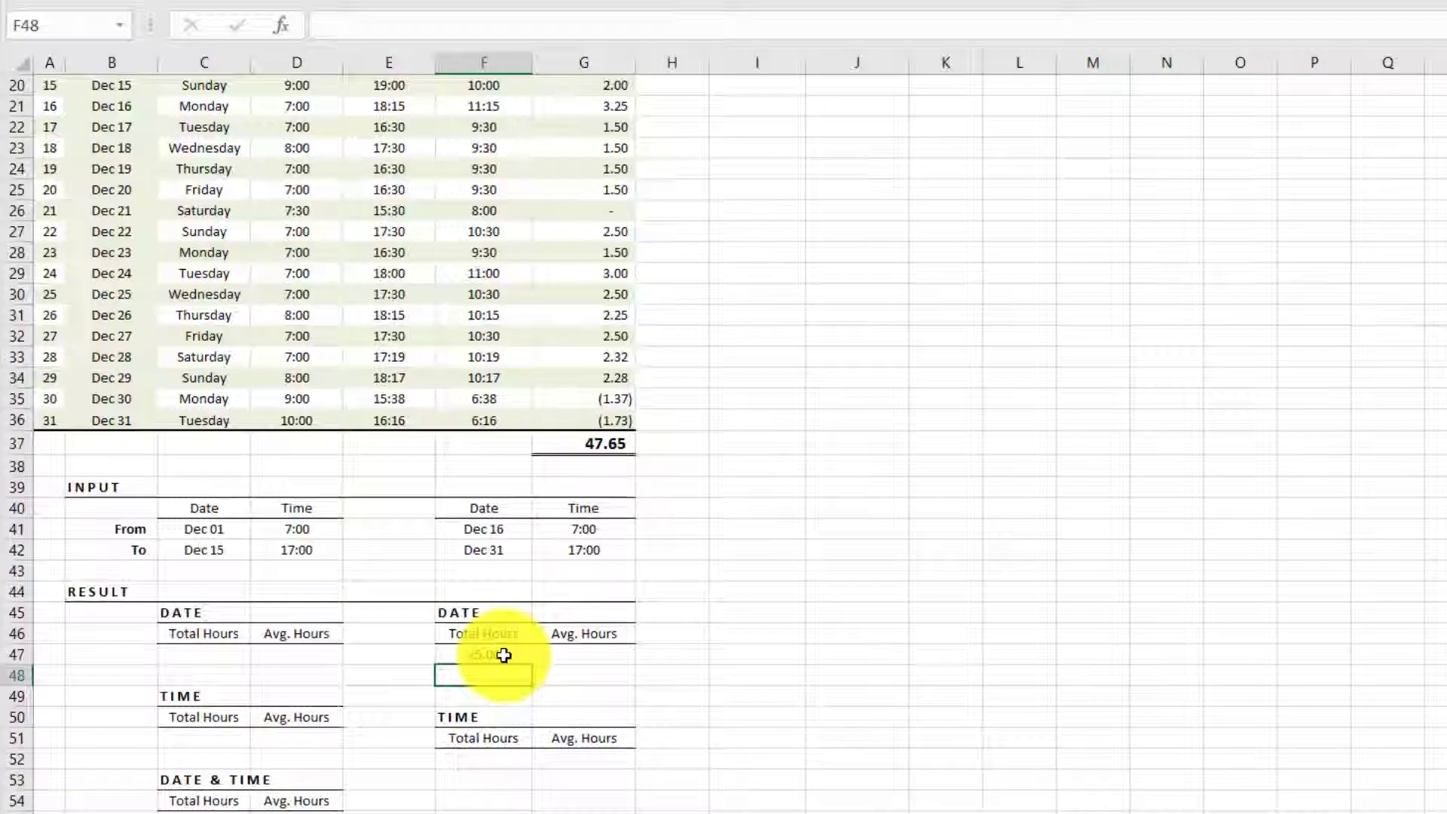
- Cross-check the F47 result against the sum of the Total Hours cells G21:G36, from Dec 16 to Dec 31
click(461, 602)
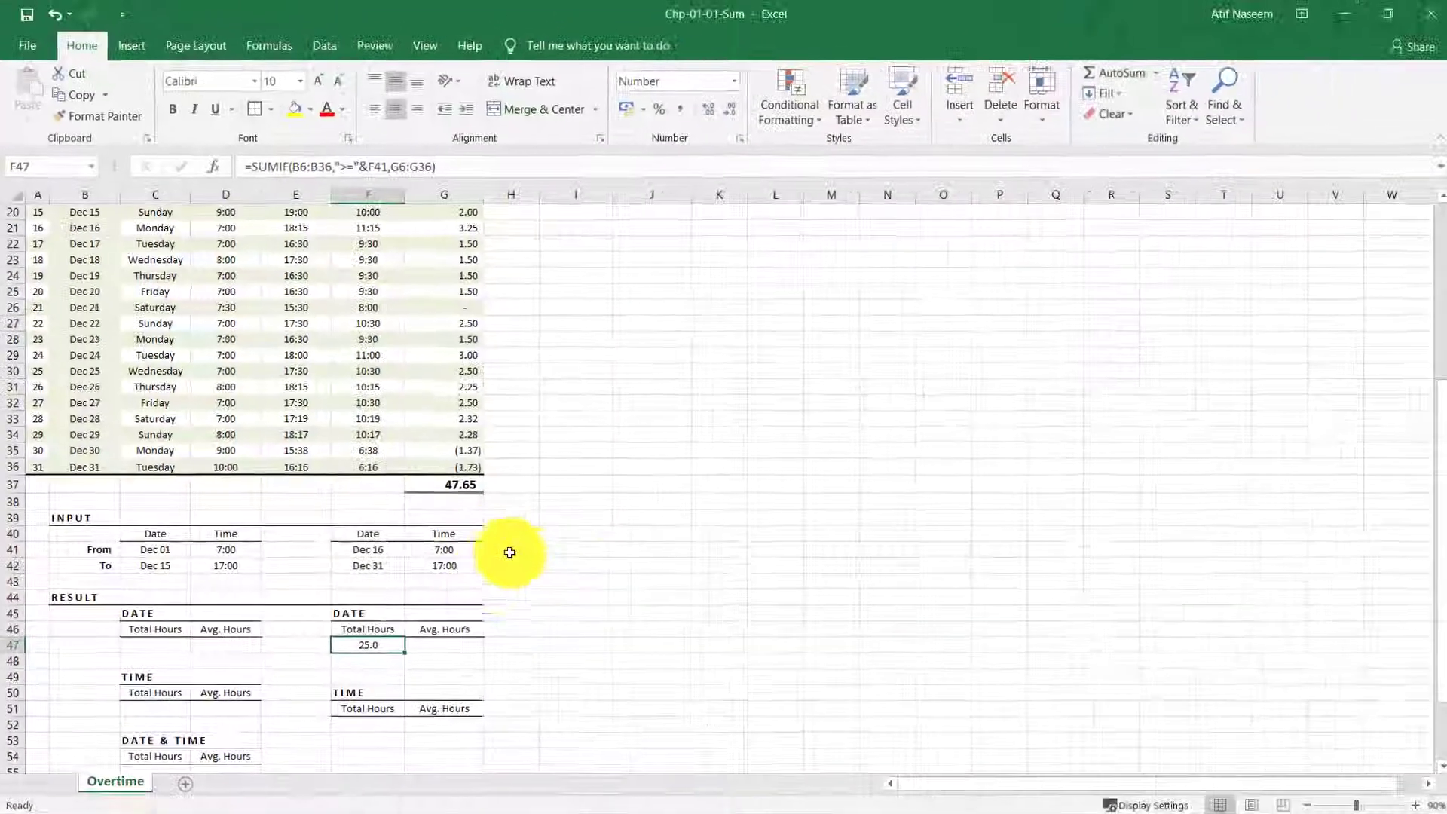
click(365, 548)
scroll(646, 575, up, 4)
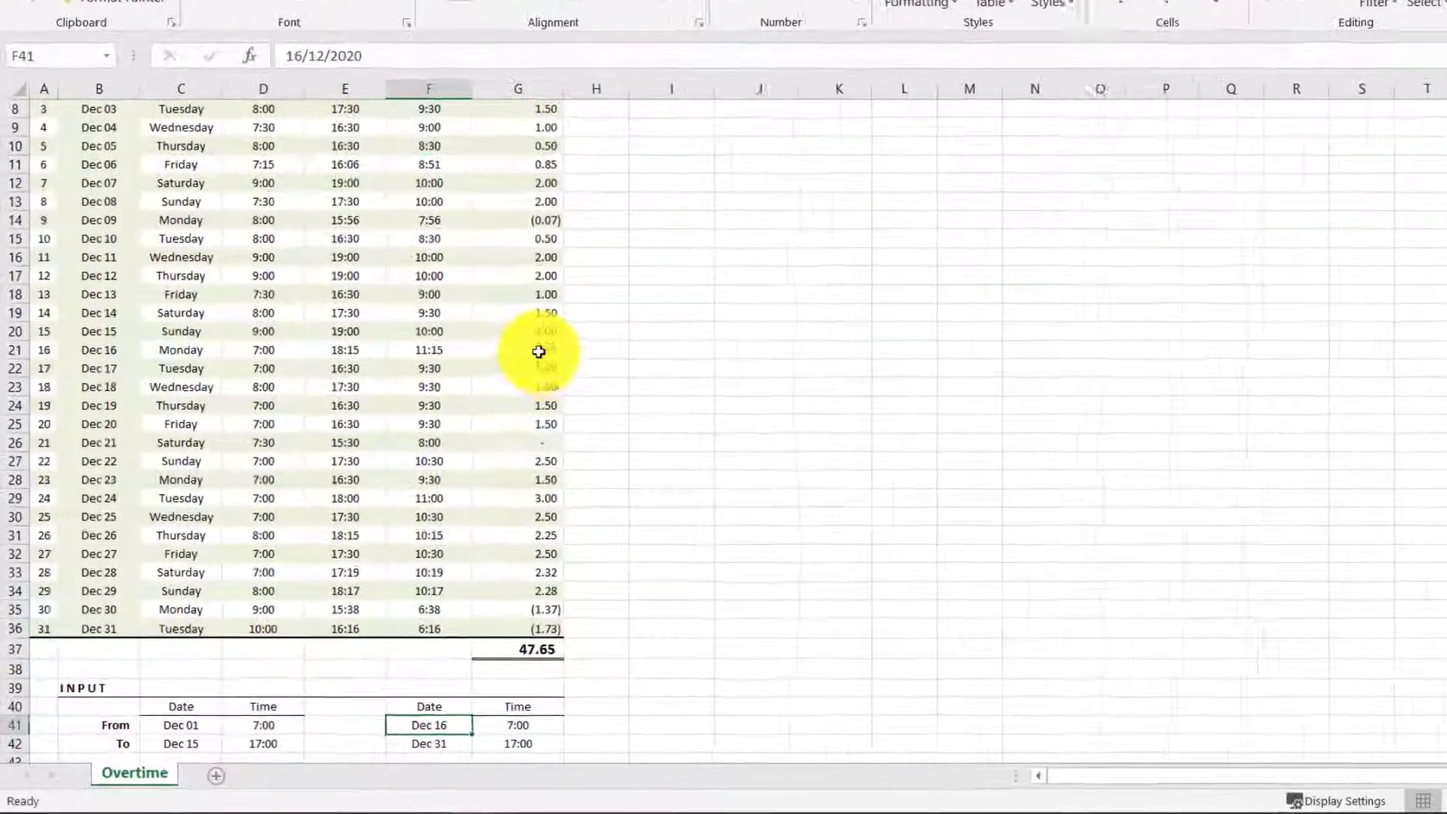
drag(460, 418, 464, 639)
drag(568, 604, 573, 620)
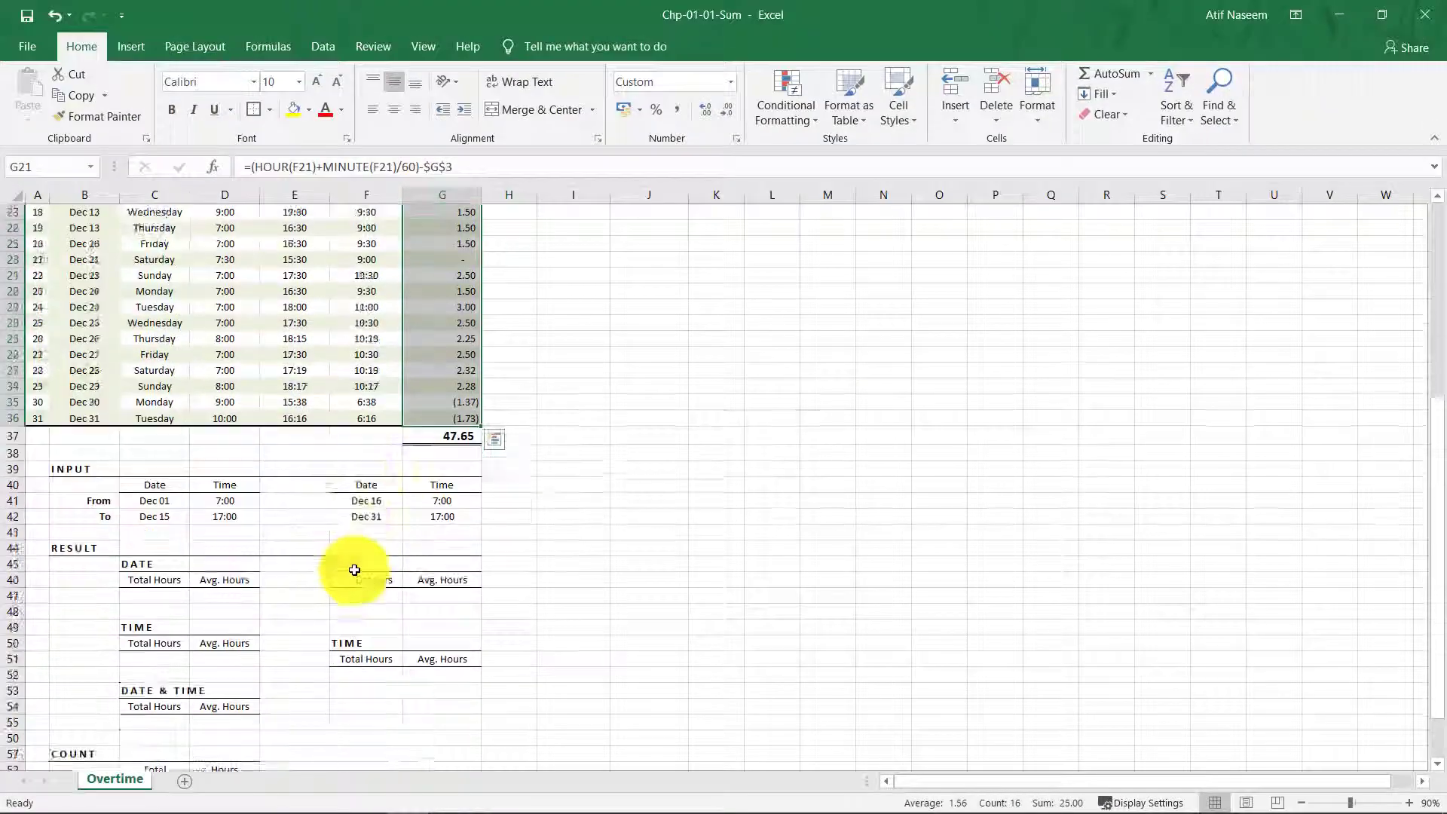
scroll(355, 572, down, 1)
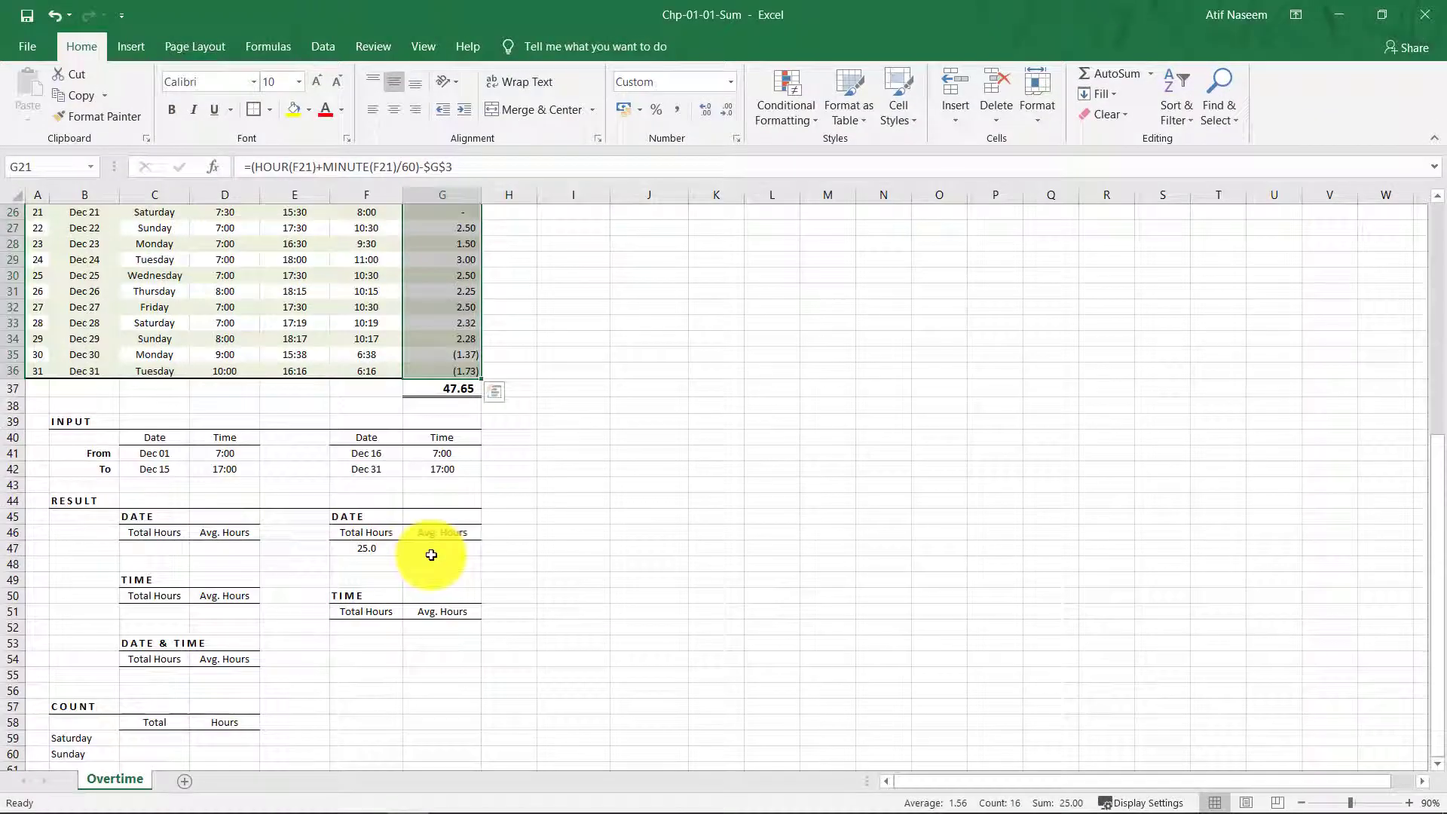
- Average the hours dated on or after the second From date by entering =AVERAGEIF(B6:B36,">="&F41,G6:G36) in G47
click(432, 554)
text(=av)
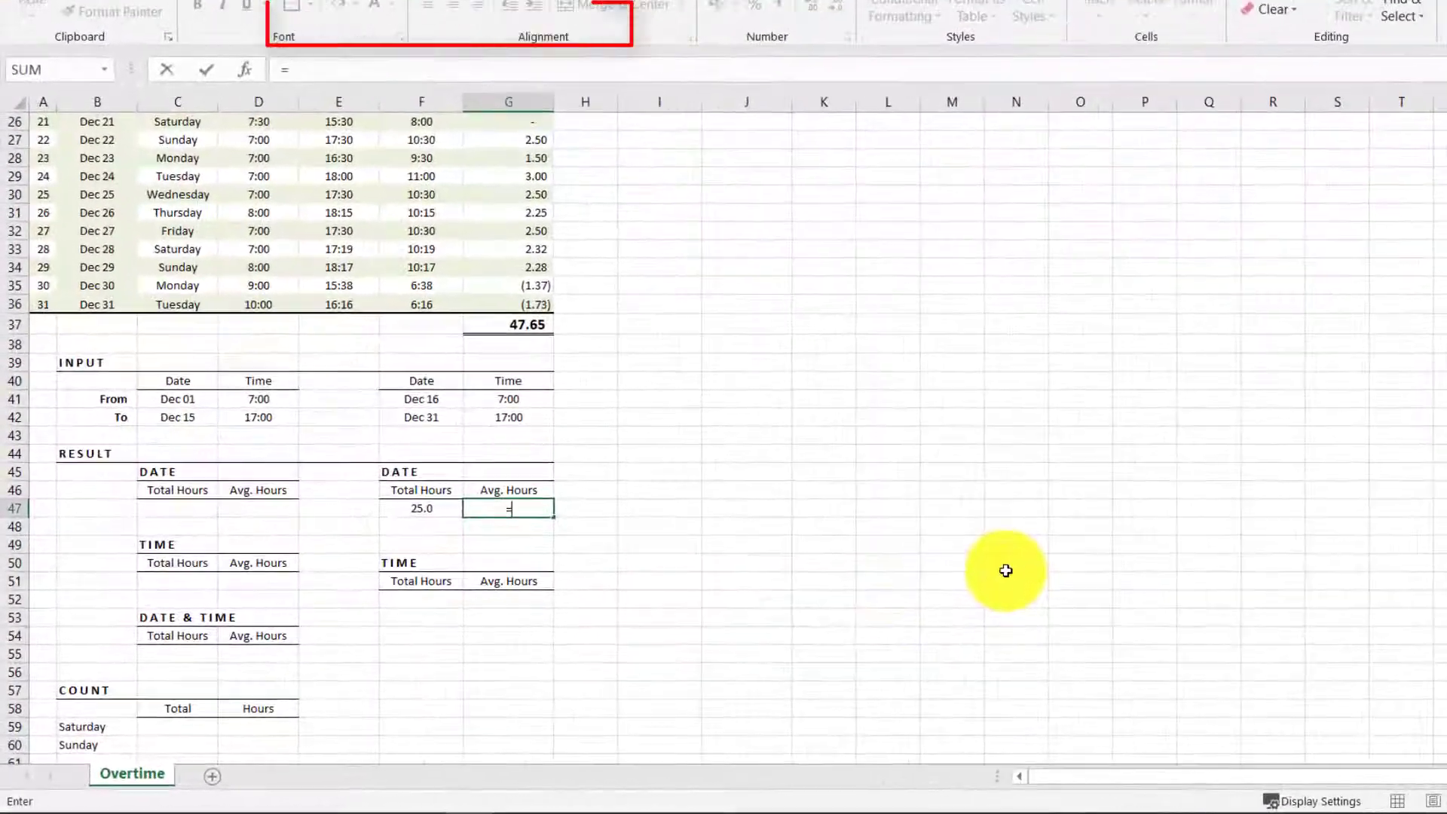
text(e)
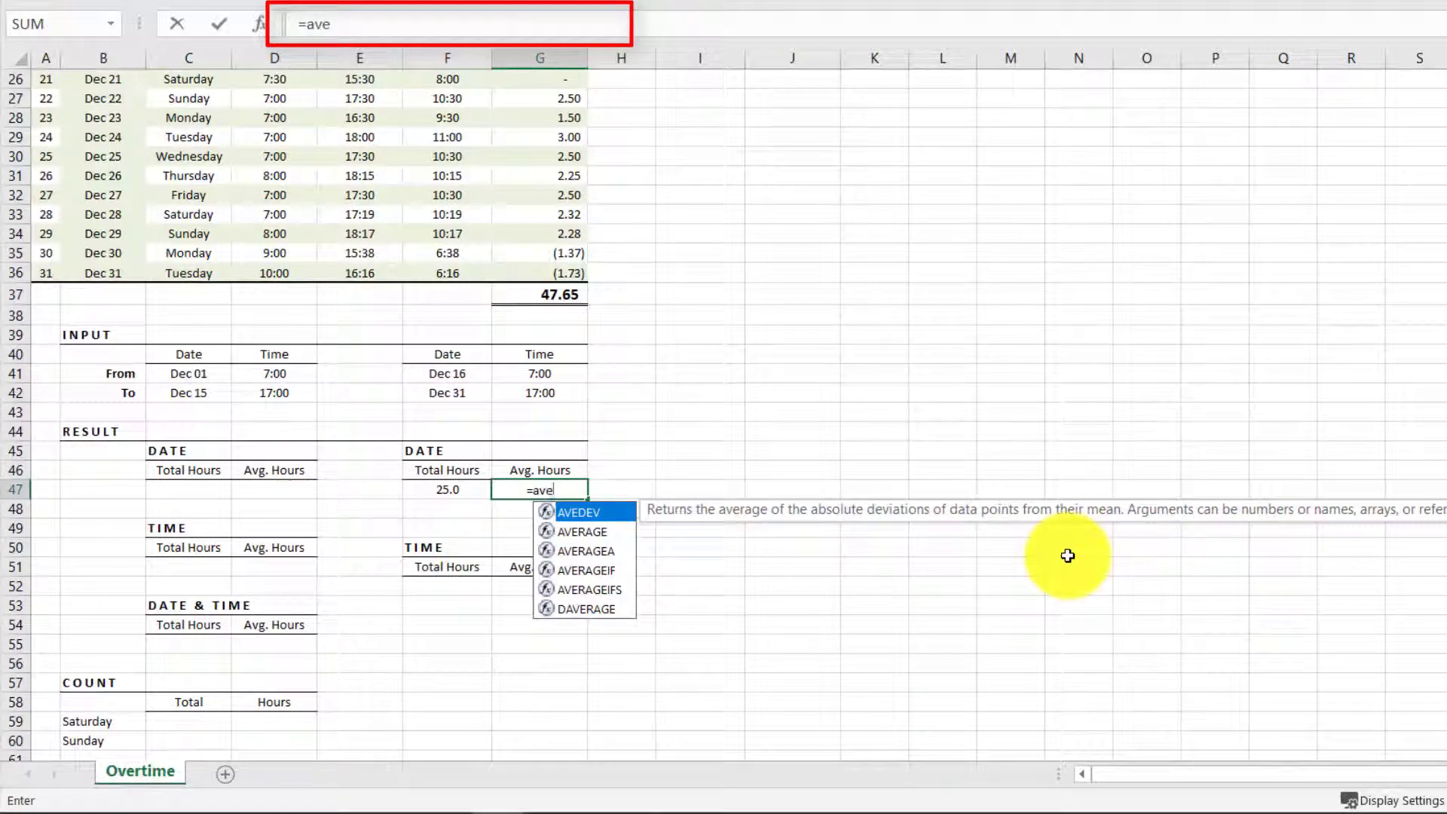
text(rageif()
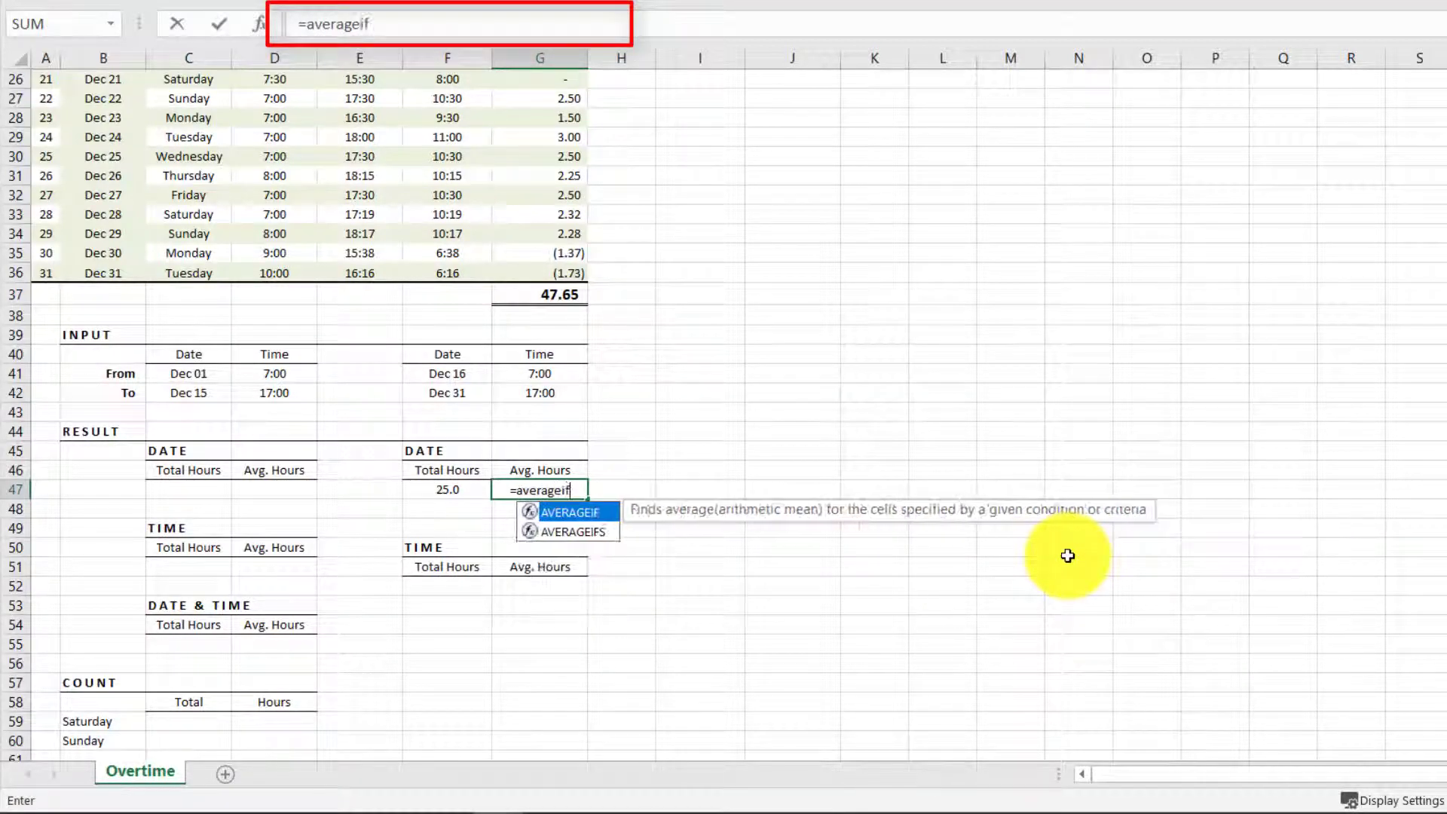
scroll(143, 287, up, 8)
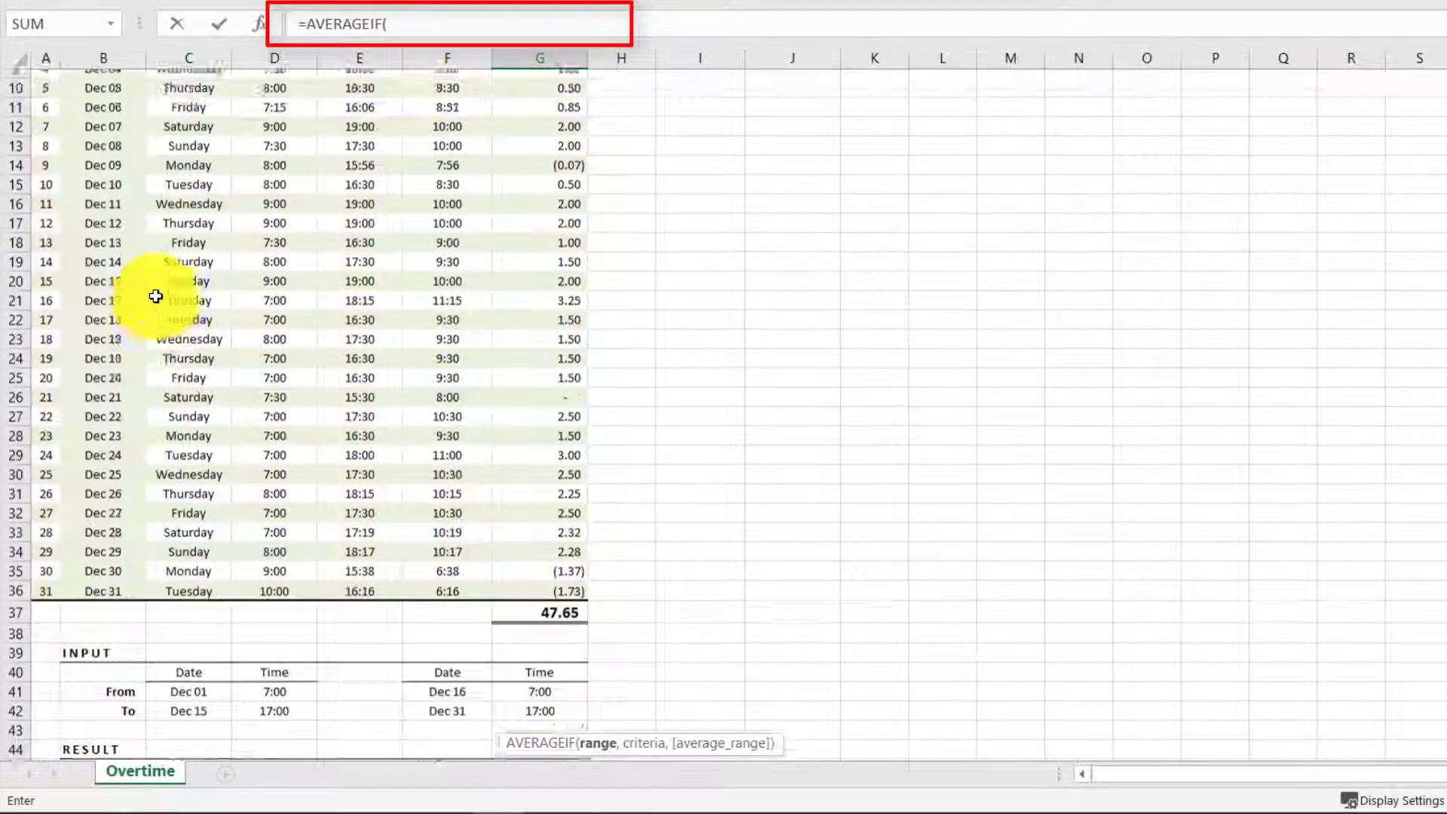
drag(78, 161, 119, 733)
text(,">="&)
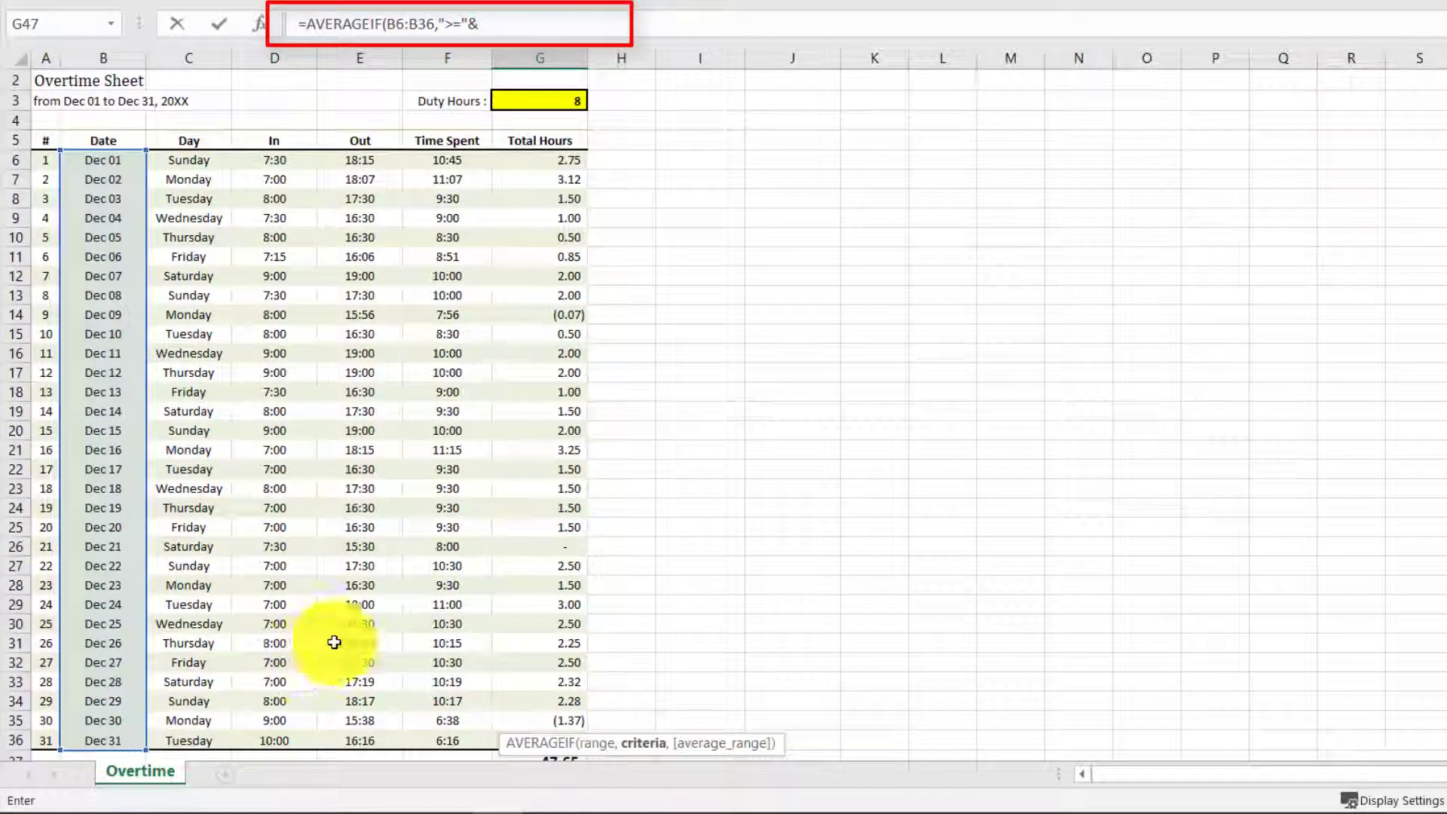
scroll(423, 614, down, 5)
click(437, 554)
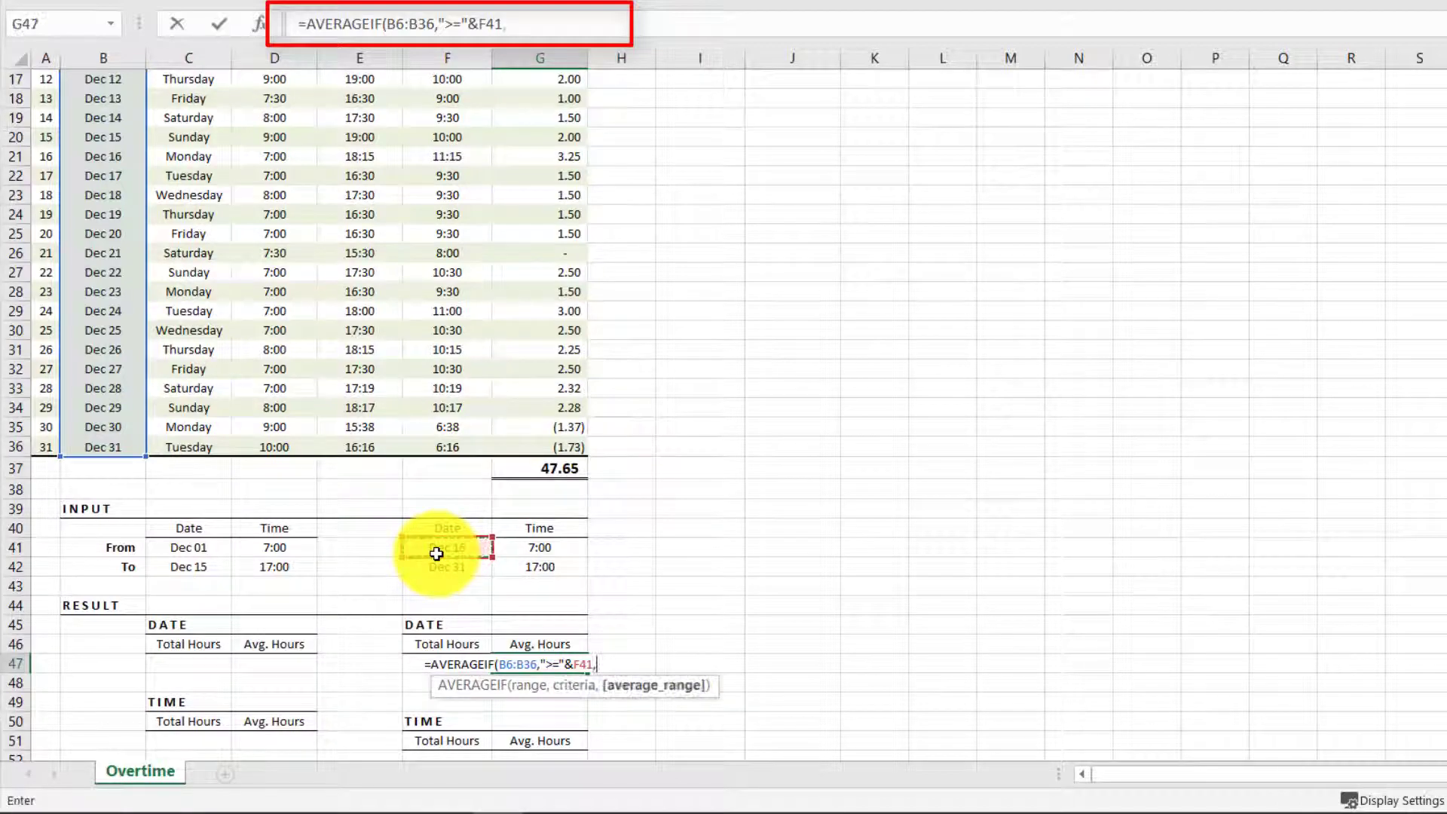
text(,)
scroll(691, 265, up, 5)
drag(565, 189, 536, 694)
key(Return)
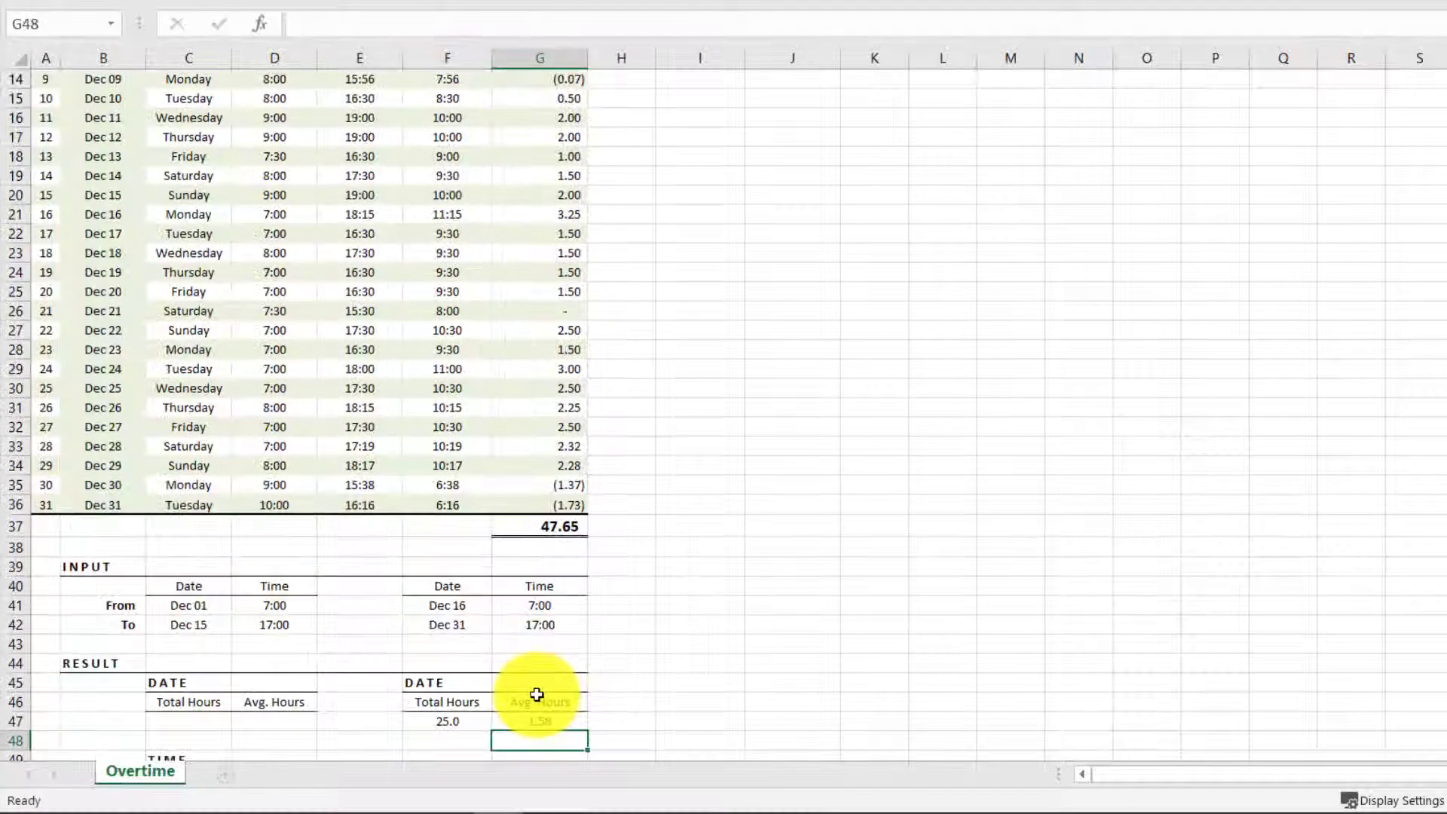
- Cross-check the G47 result against the average of the Total Hours cells G21:G36
scroll(537, 694, down, 3)
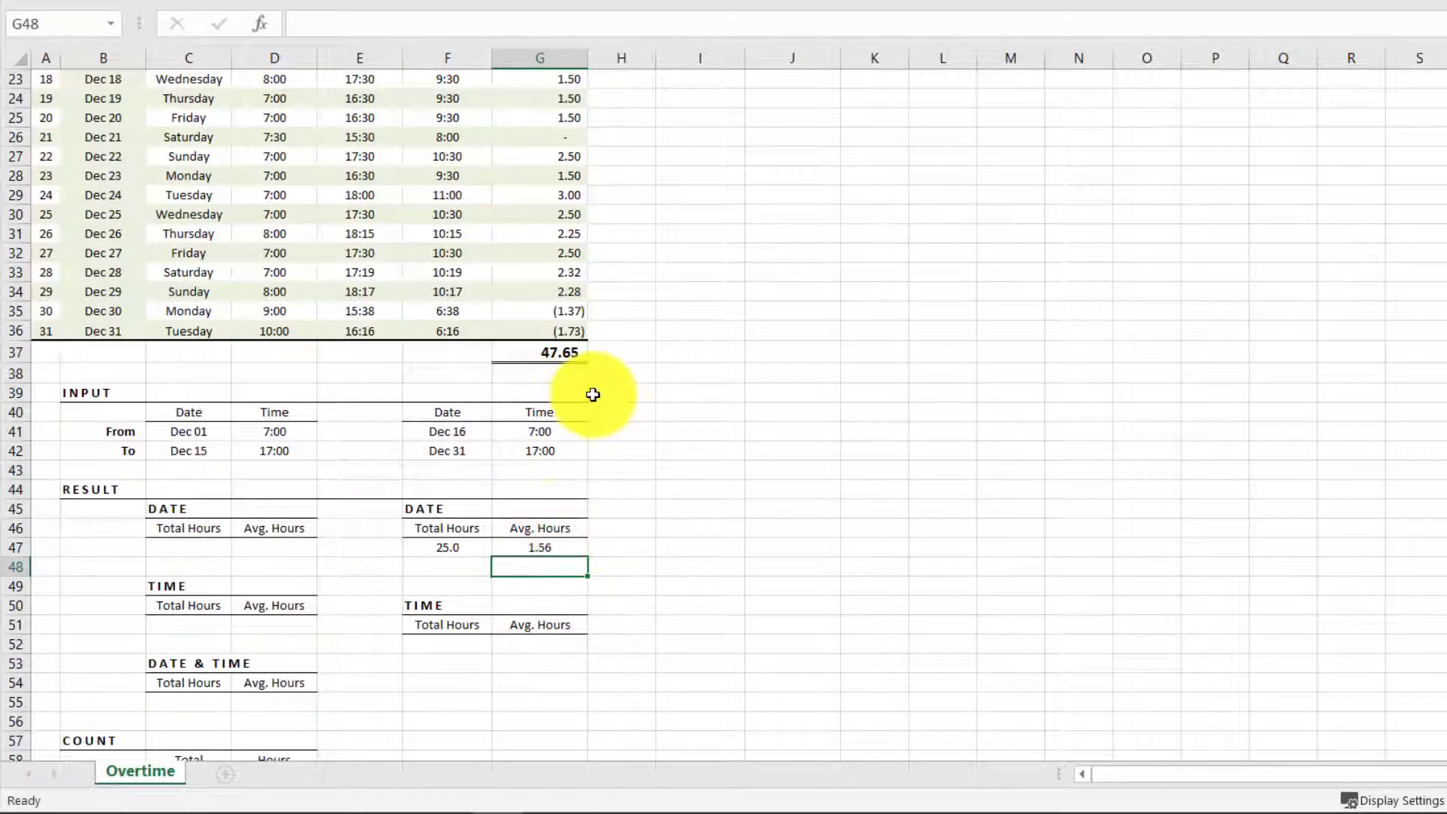
scroll(593, 394, up, 1)
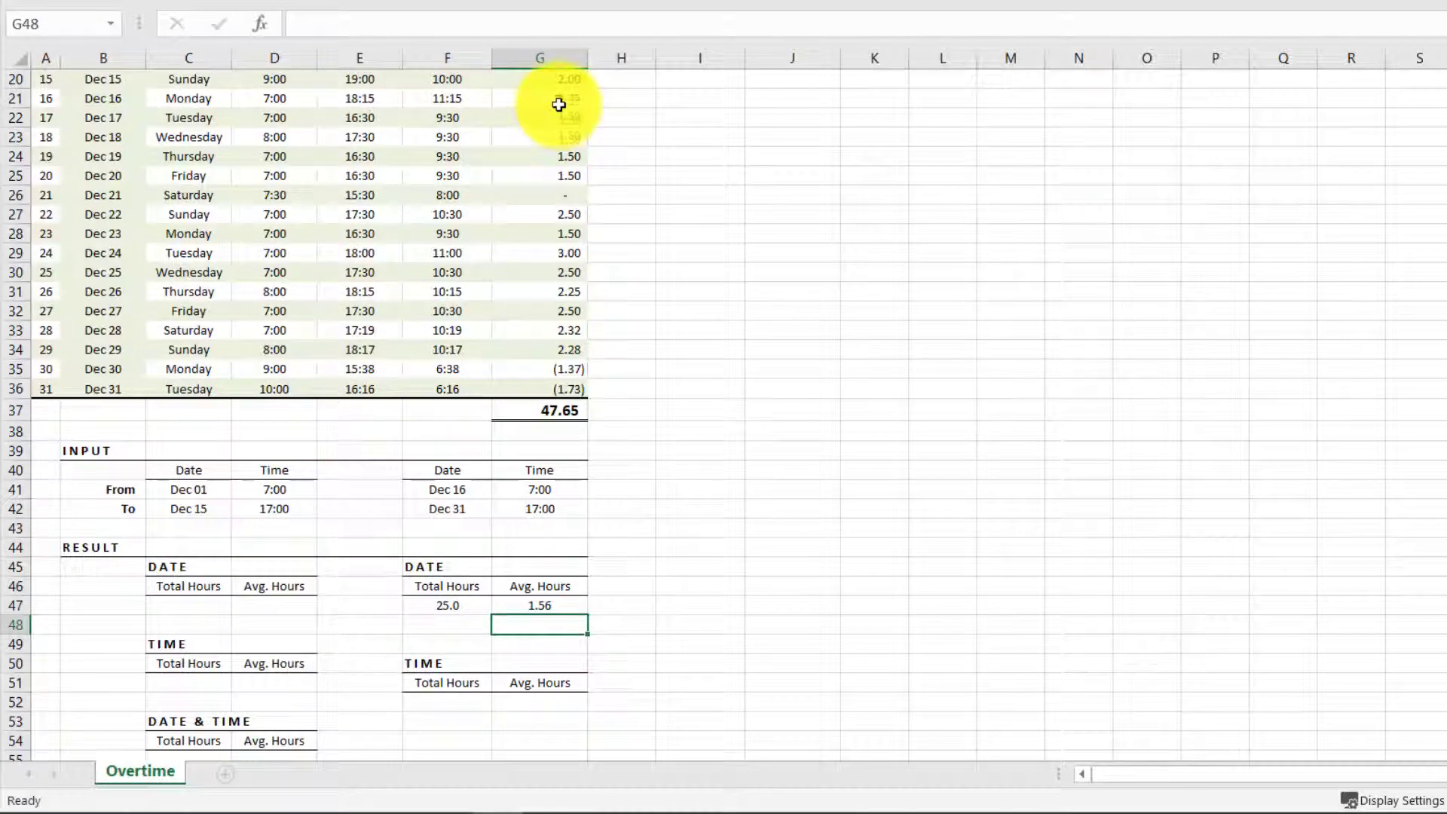
drag(559, 104, 542, 389)
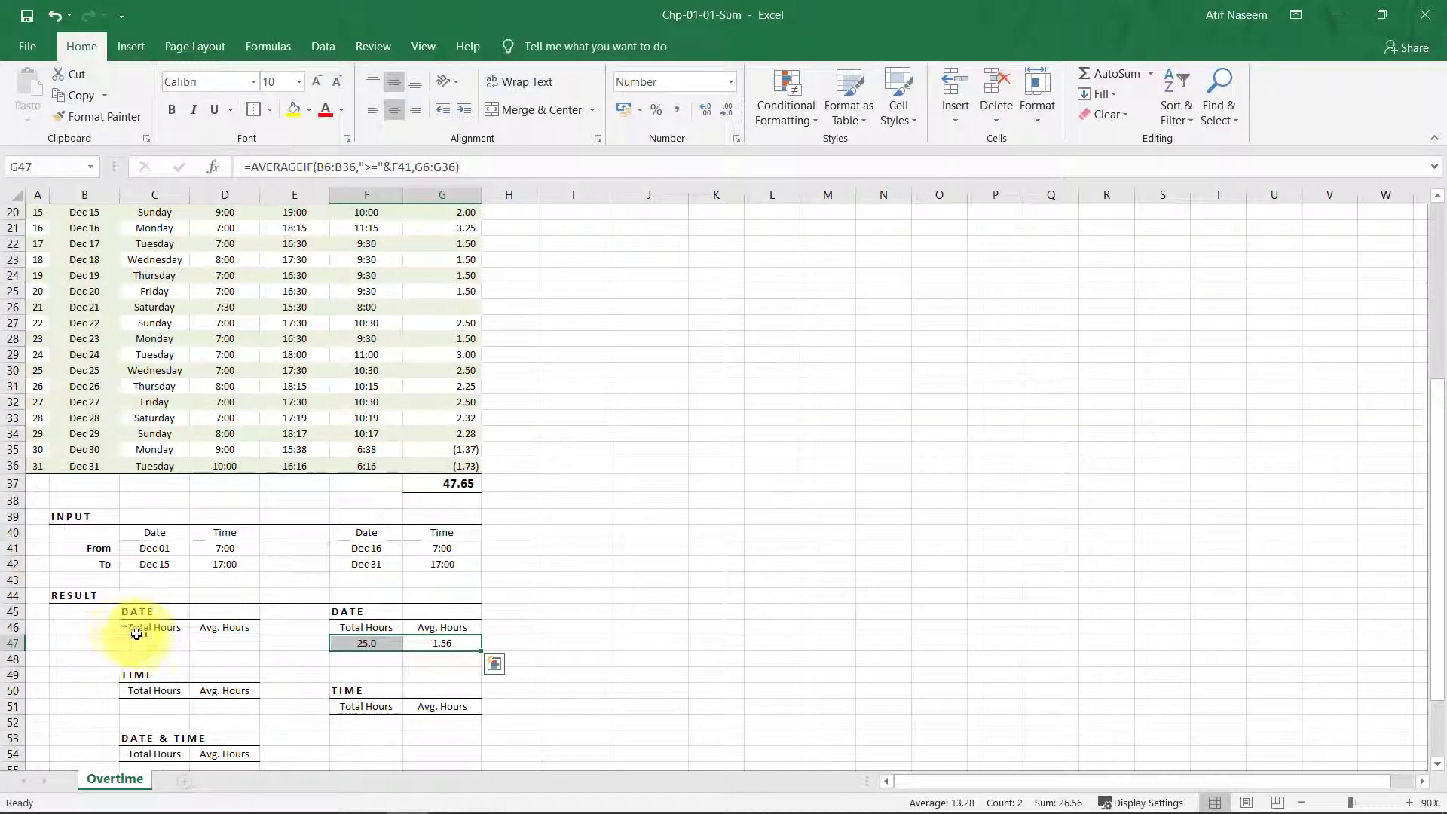
- Start a SUMIFS formula in C47 with the Total Hours cells G6:G36 as the sum range
click(137, 633)
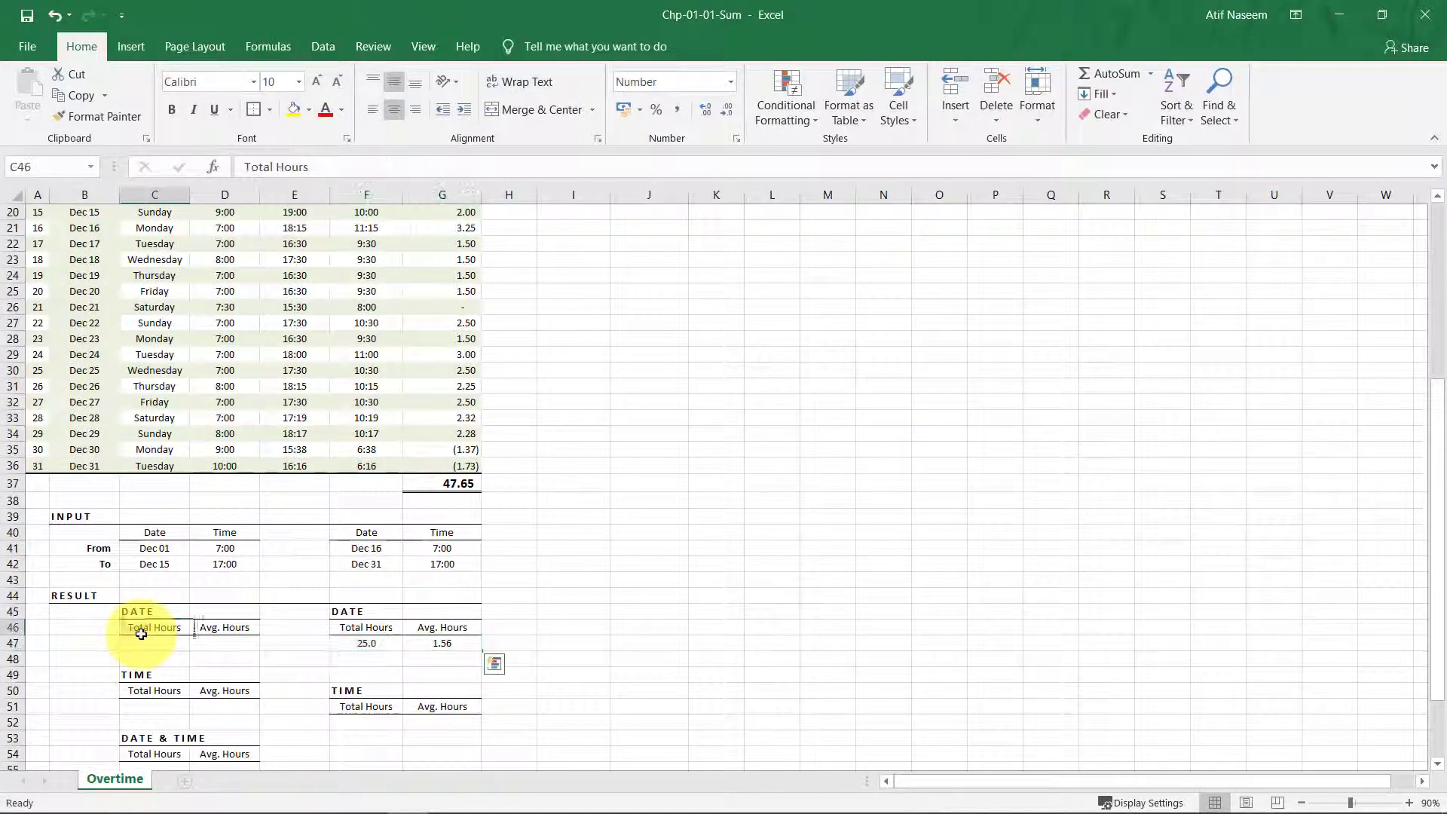
click(150, 644)
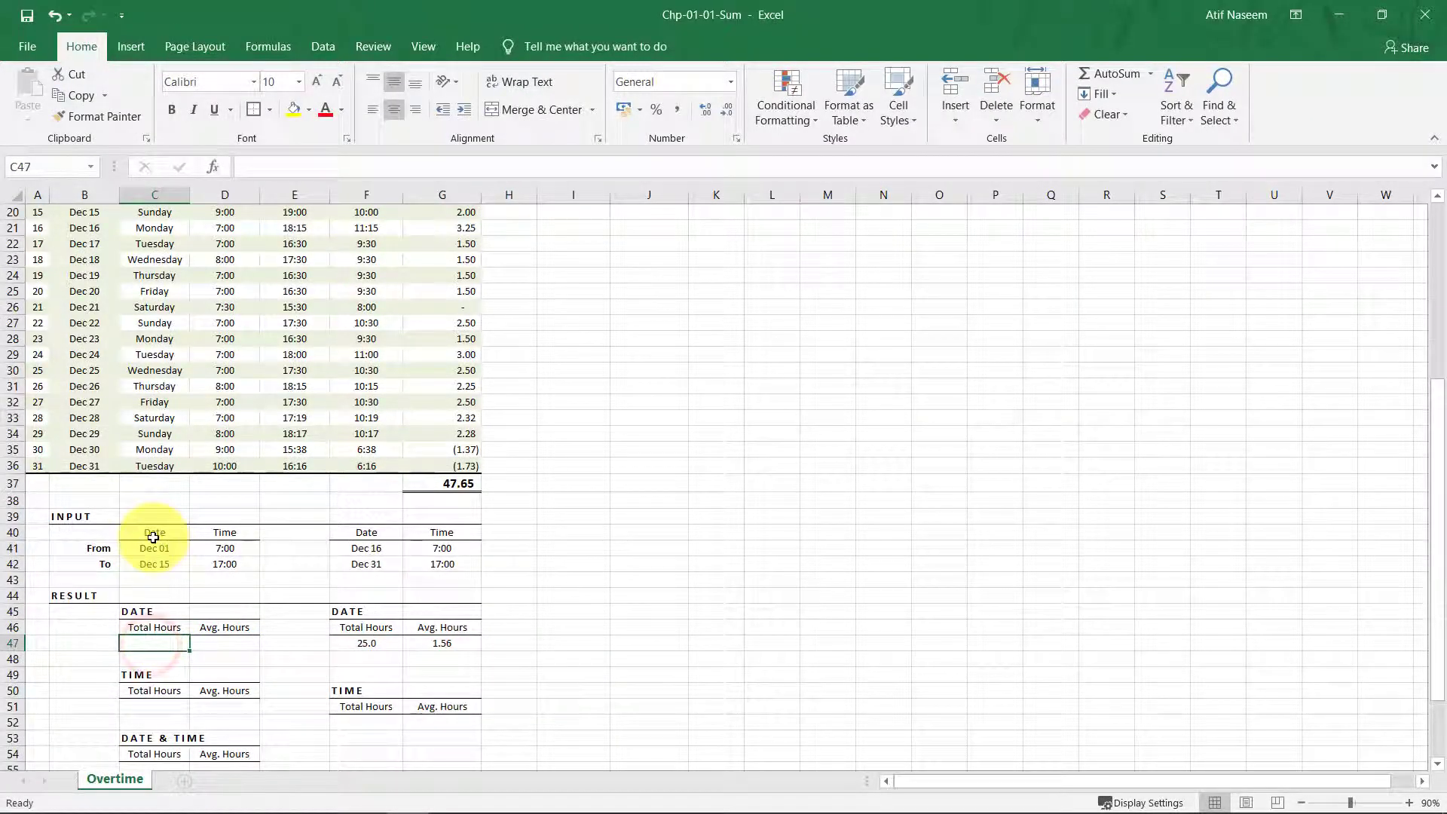
click(162, 643)
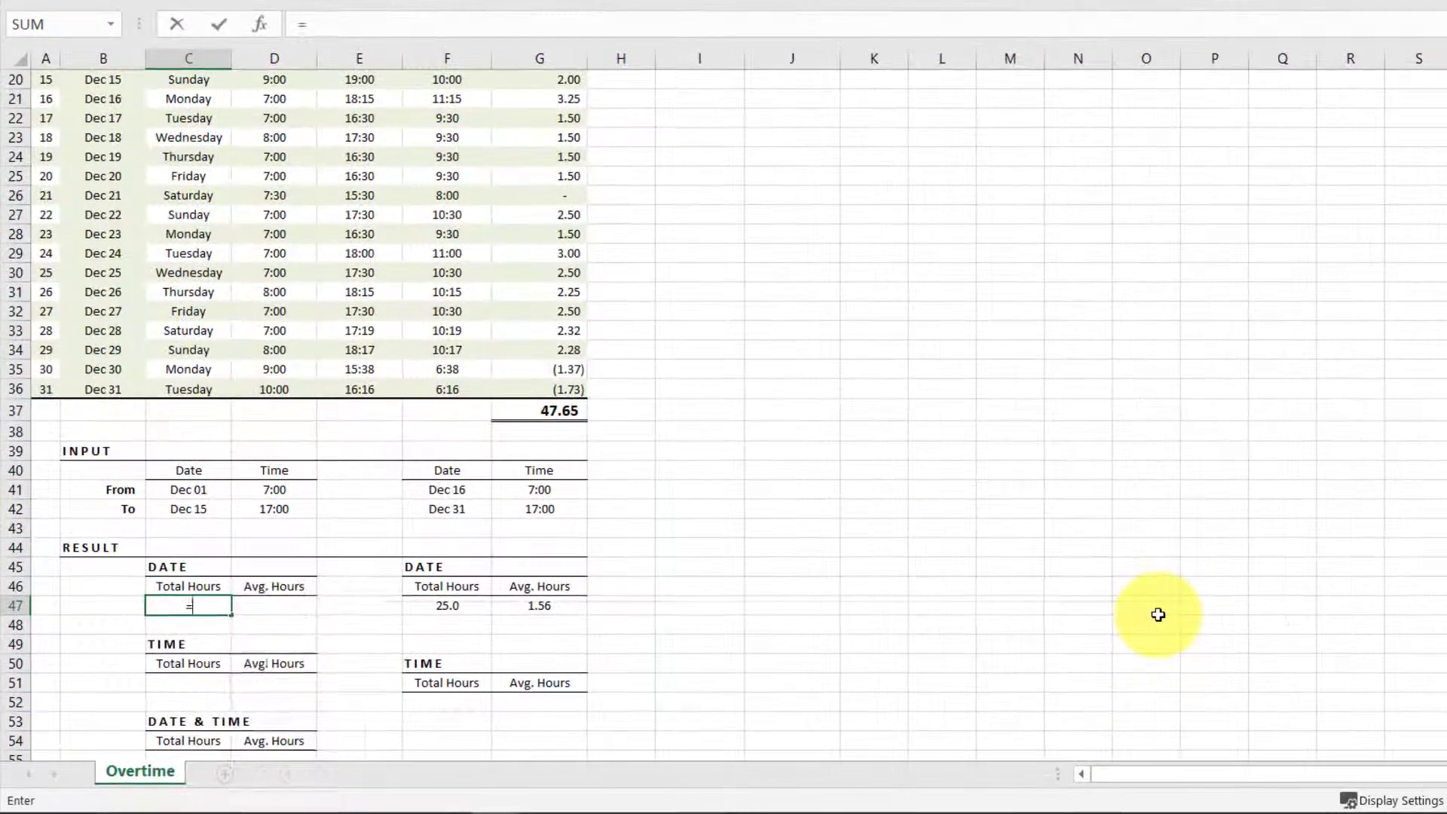
text(=sumif)
key(Down)
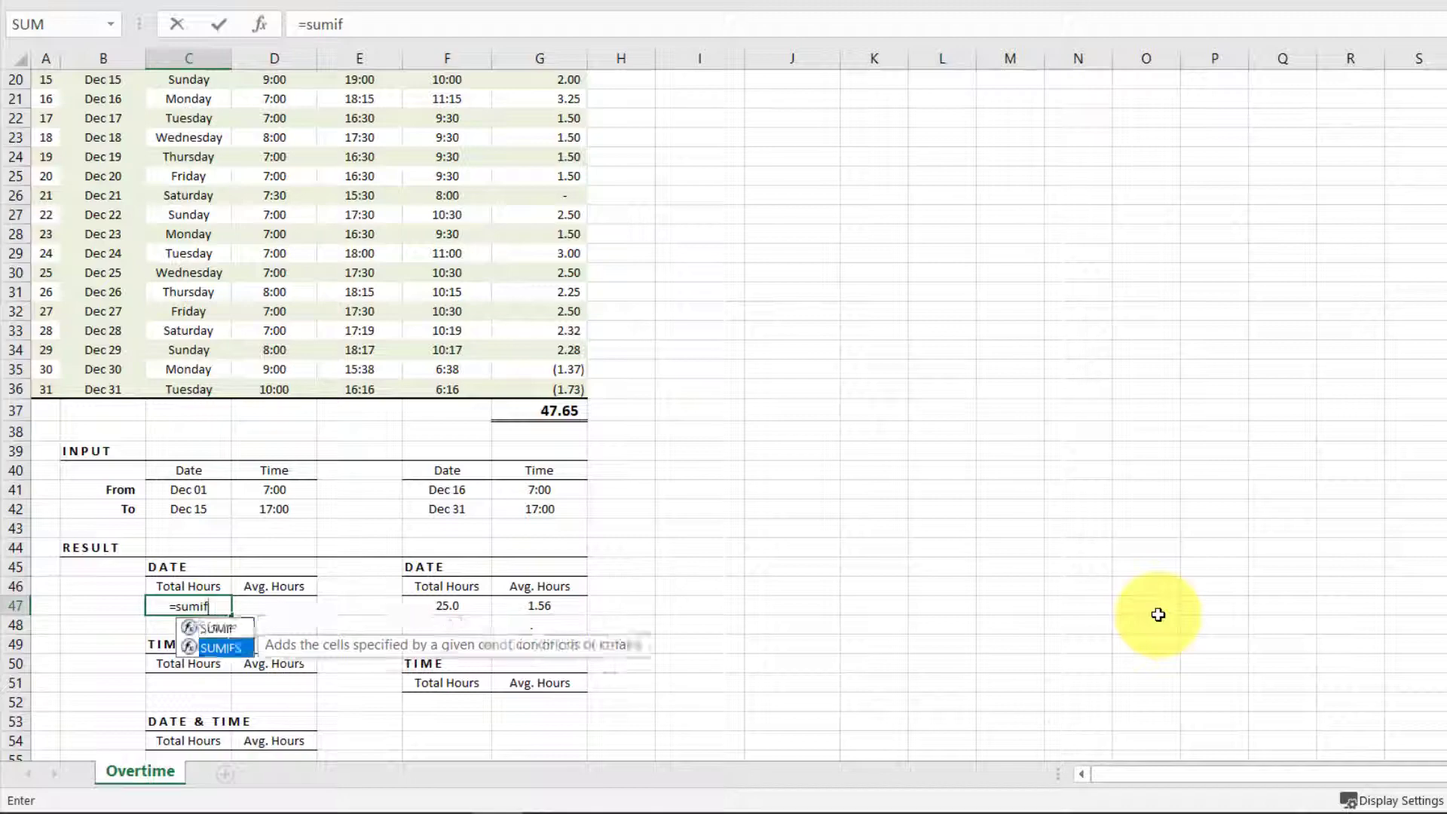
key(Tab)
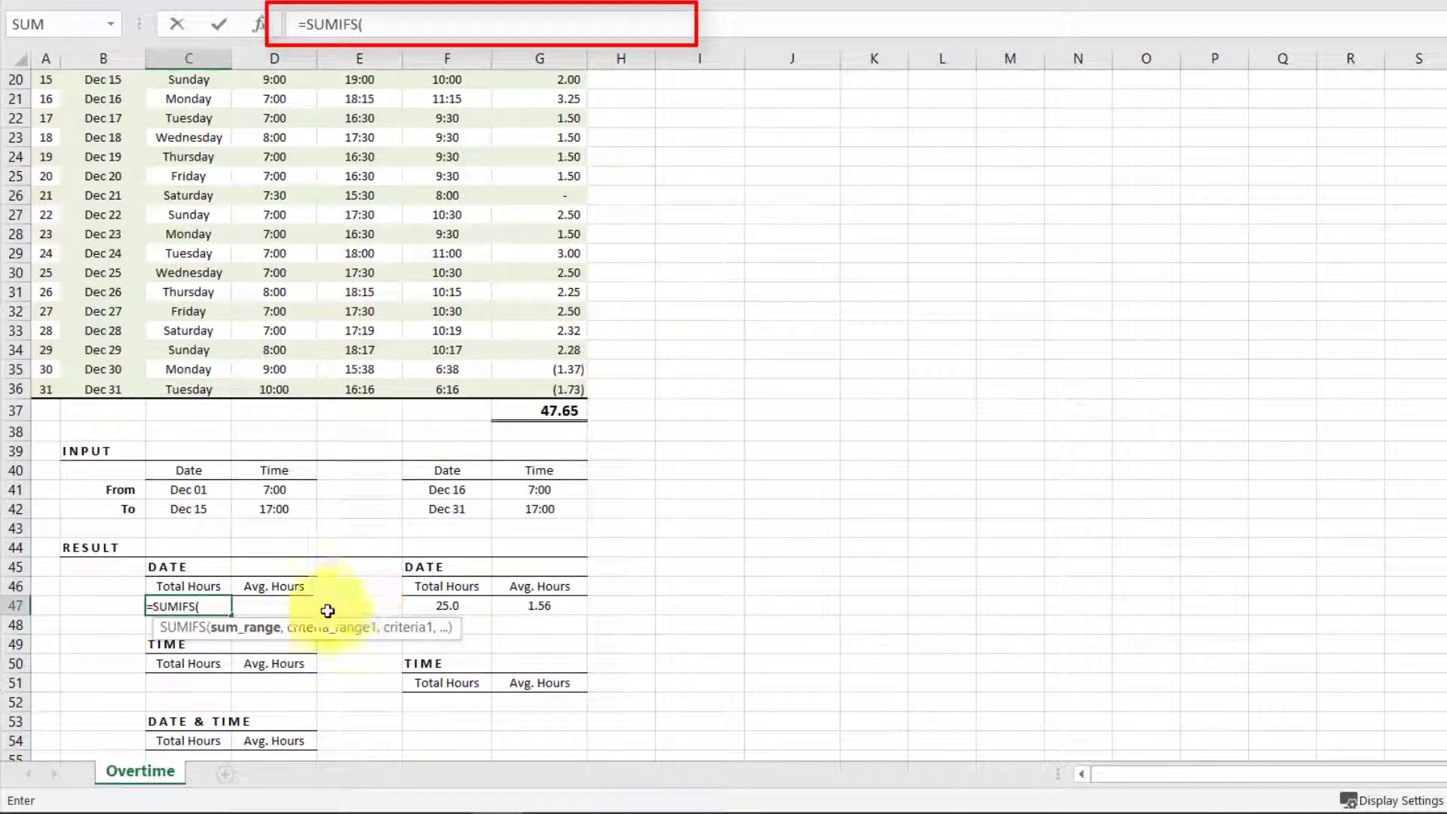
scroll(614, 444, up, 6)
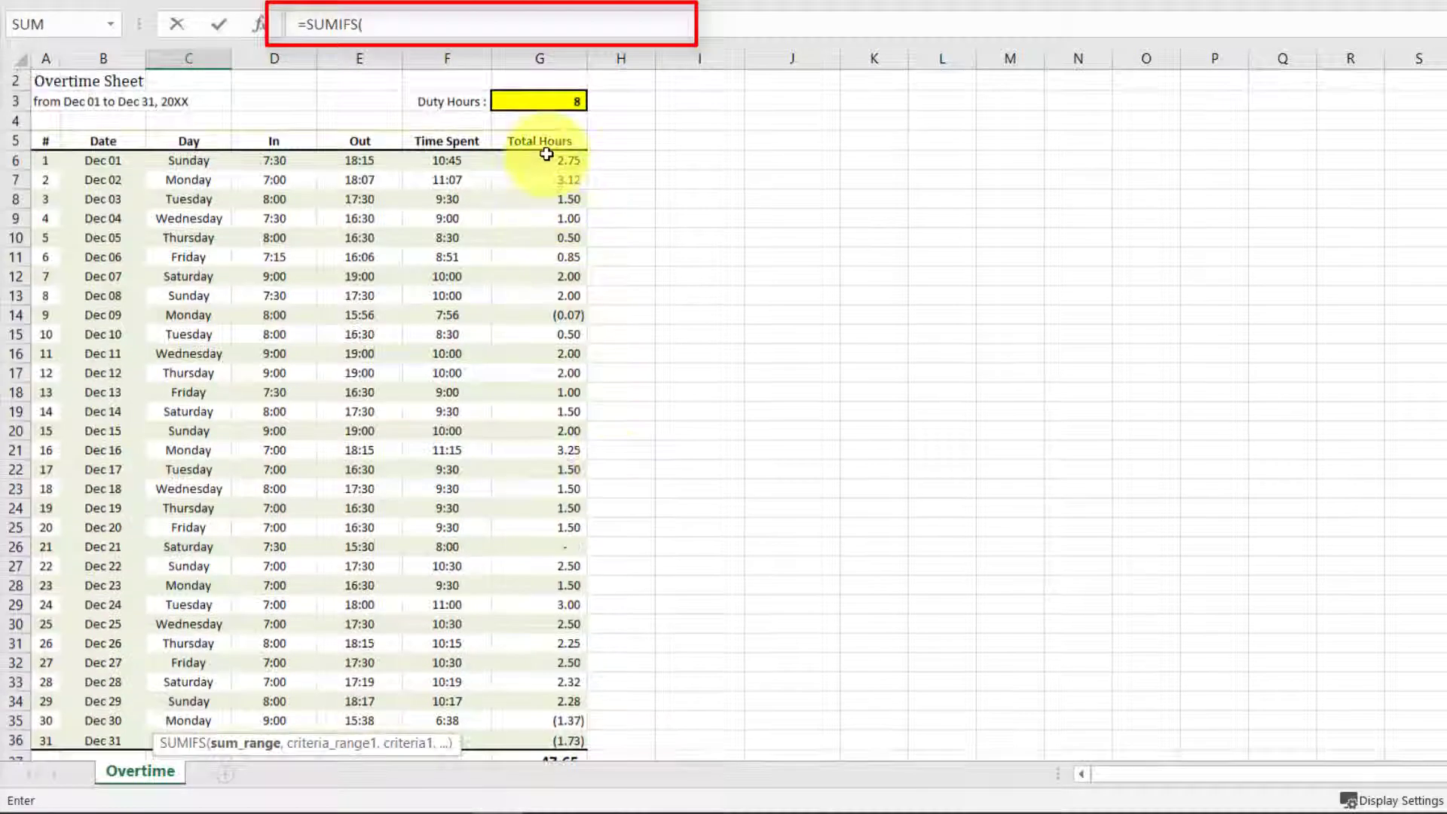
click(546, 168)
drag(546, 168, 531, 742)
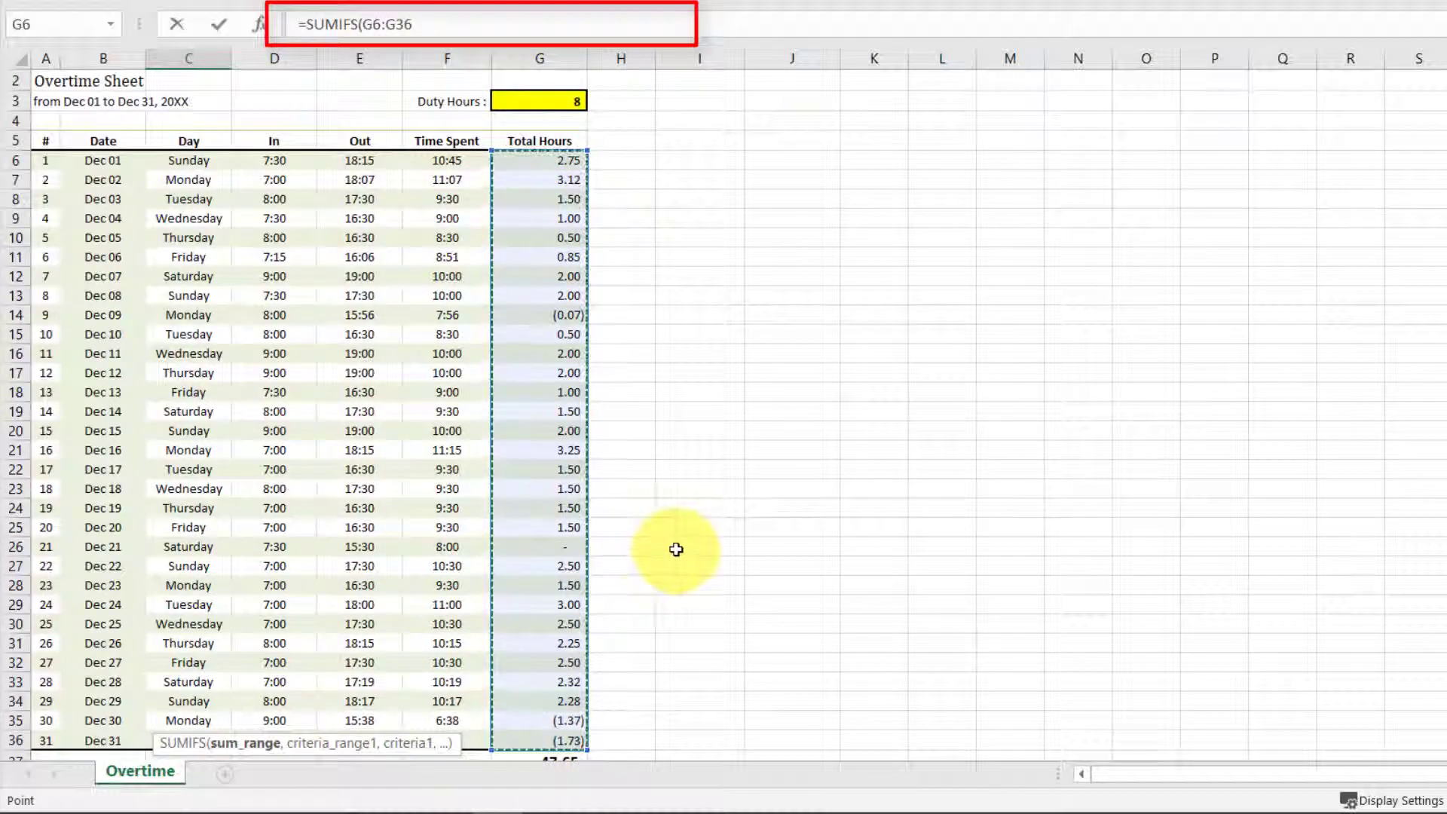
- Add the on-or-after From date criterion to the C47 formula and enter it as =SUMIFS(G6:G36,B6:B36,">="&C41)
scroll(677, 549, down, 7)
text(,)
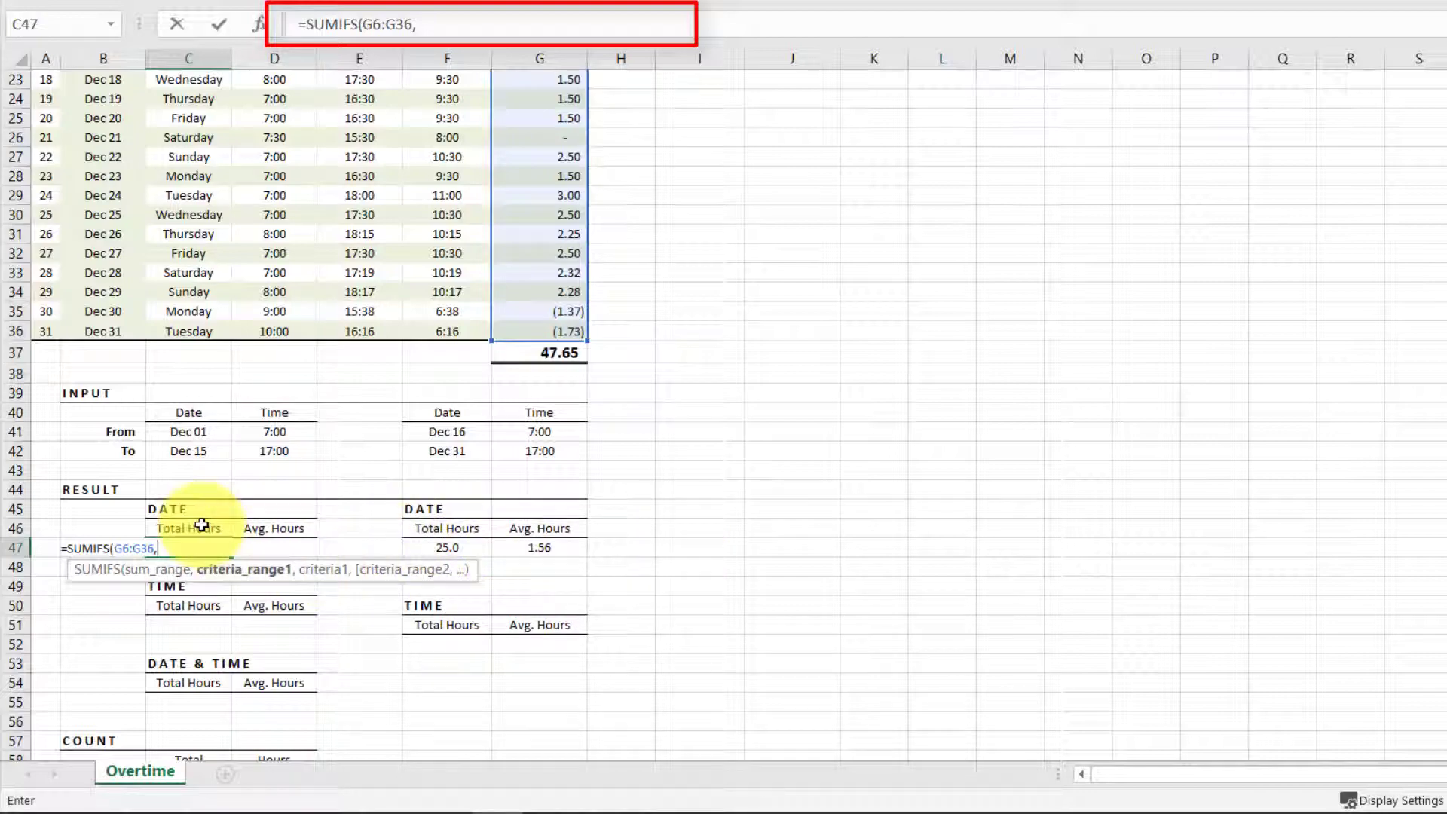
scroll(201, 310, up, 7)
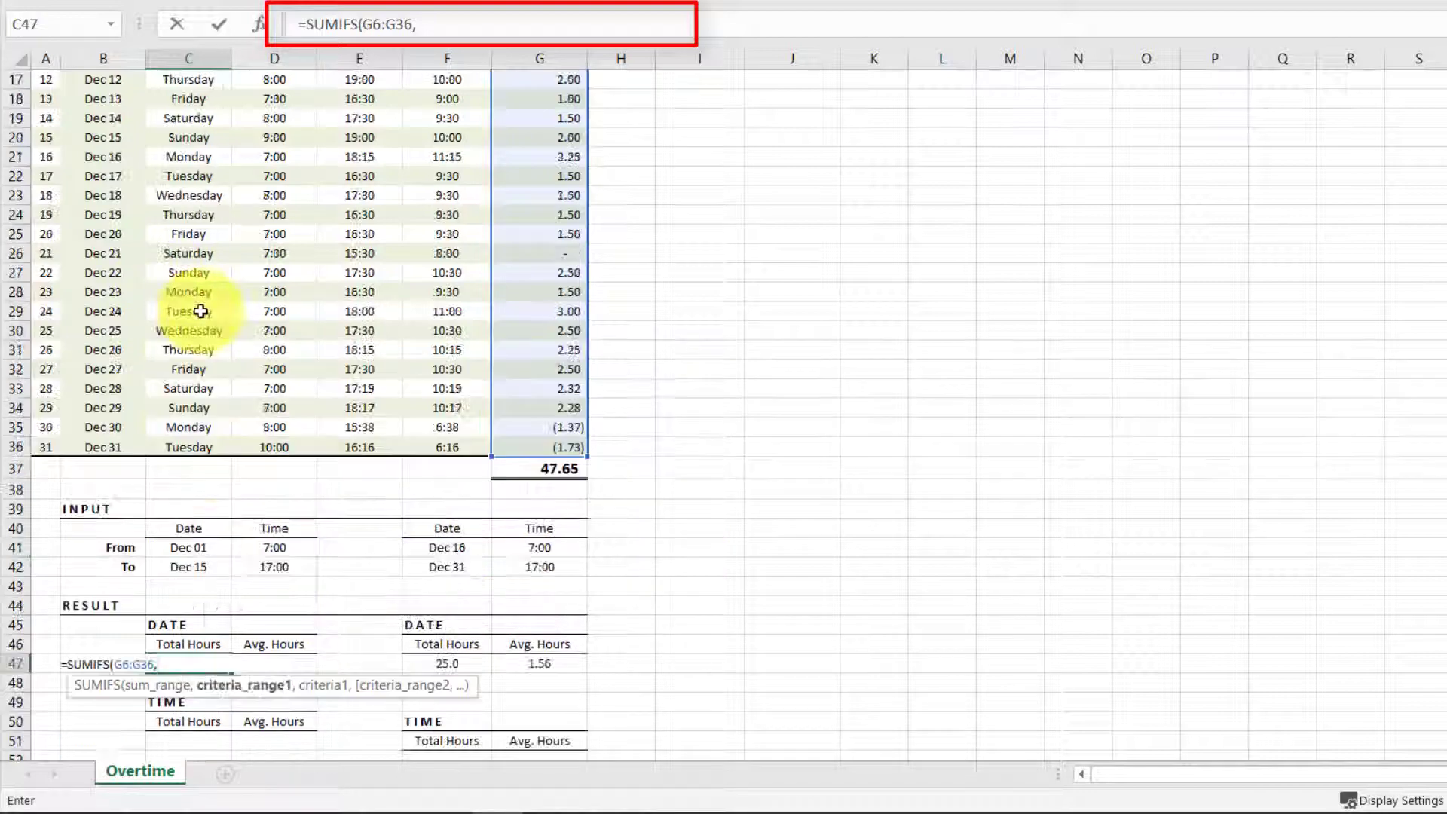
drag(106, 192, 116, 789)
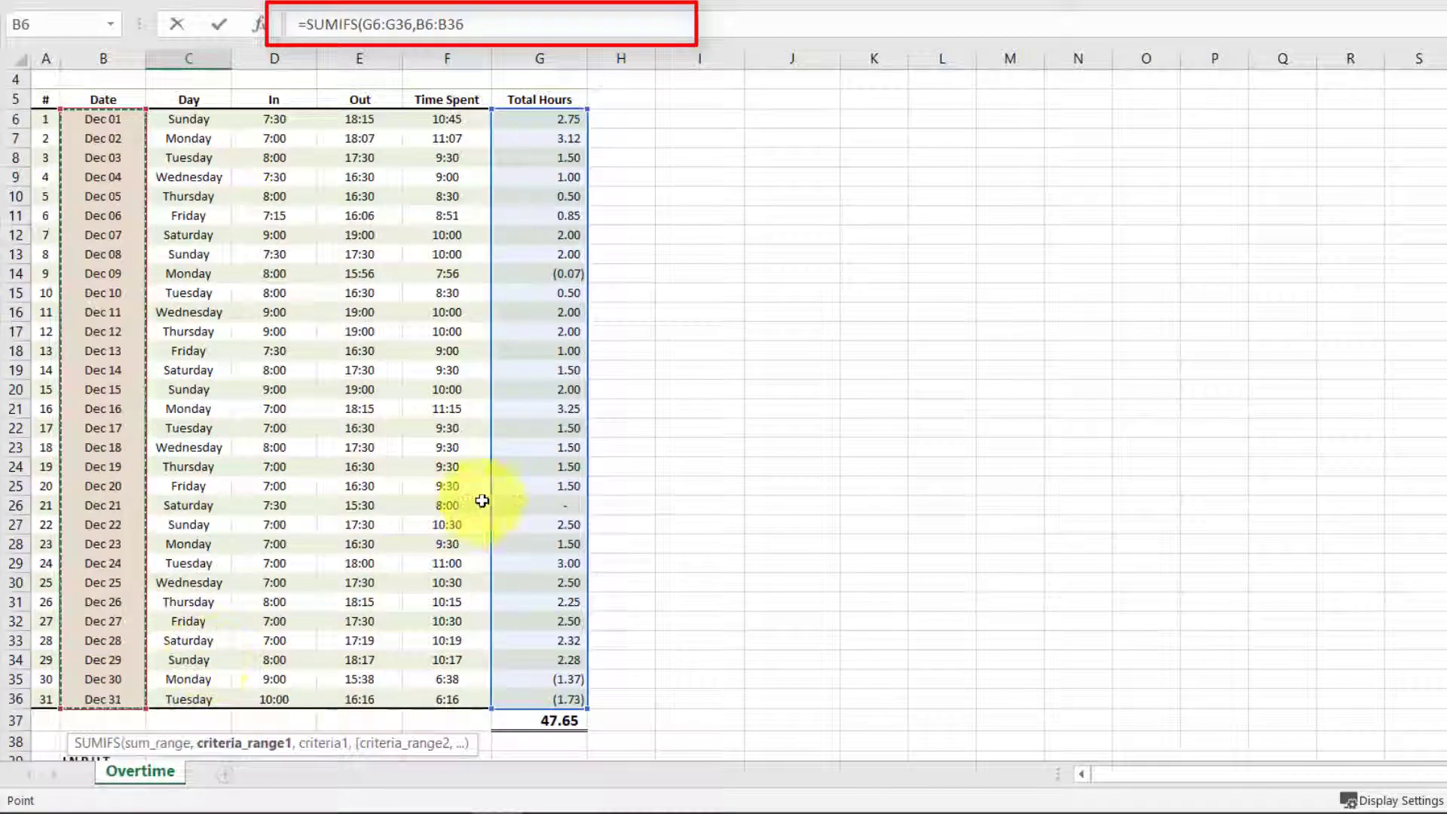
scroll(529, 488, down, 5)
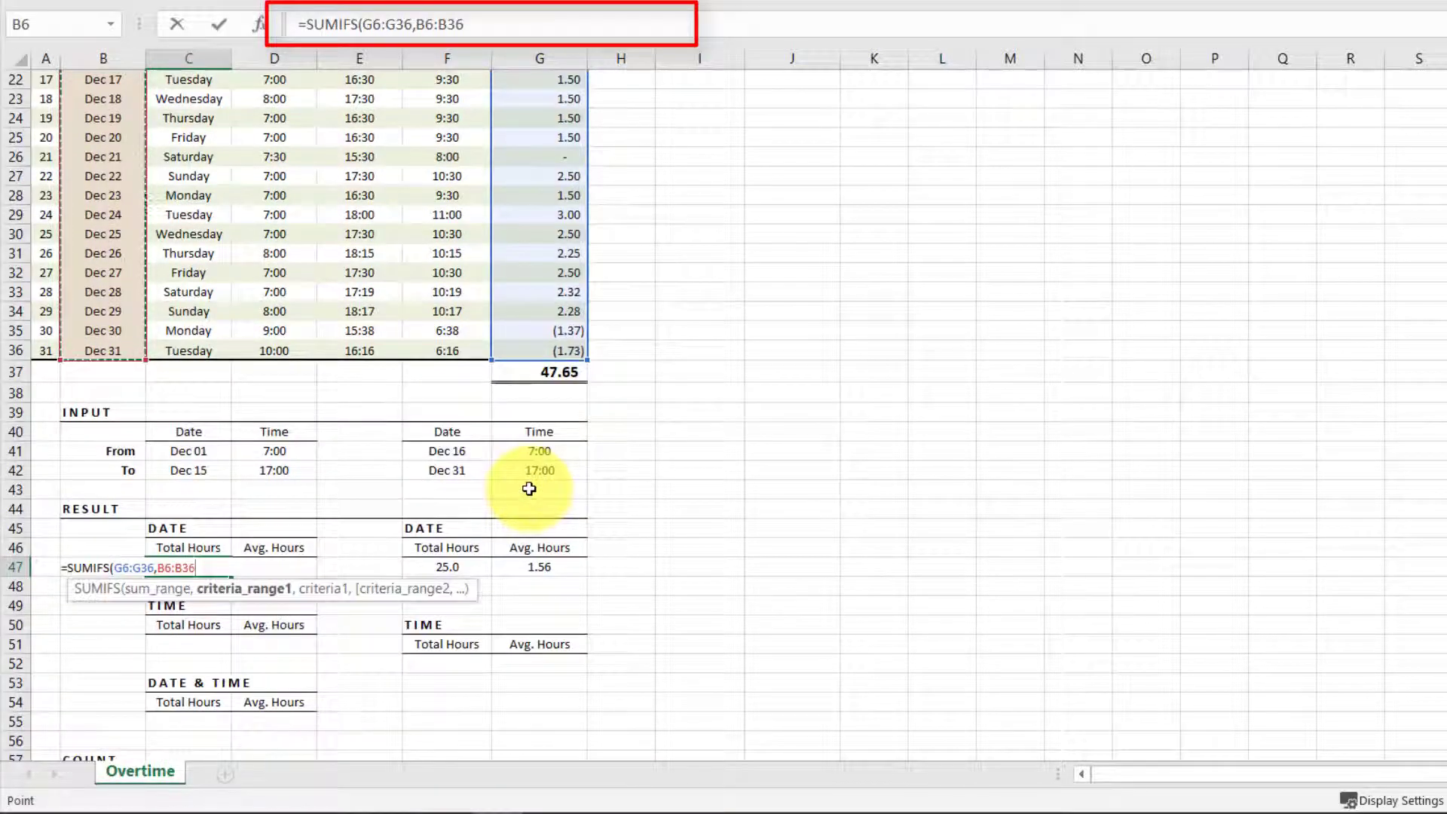
text(,">="&)
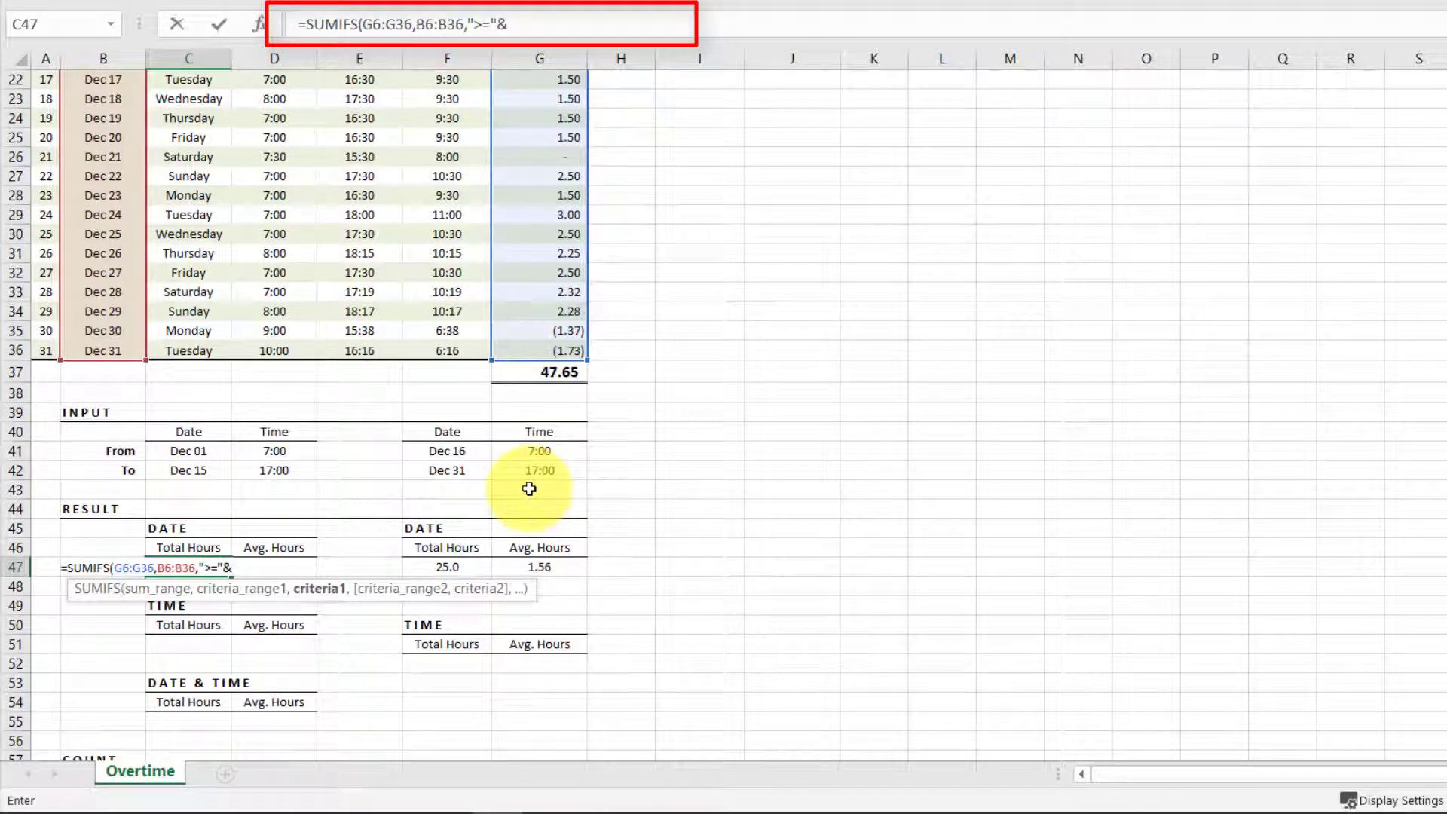
click(196, 454)
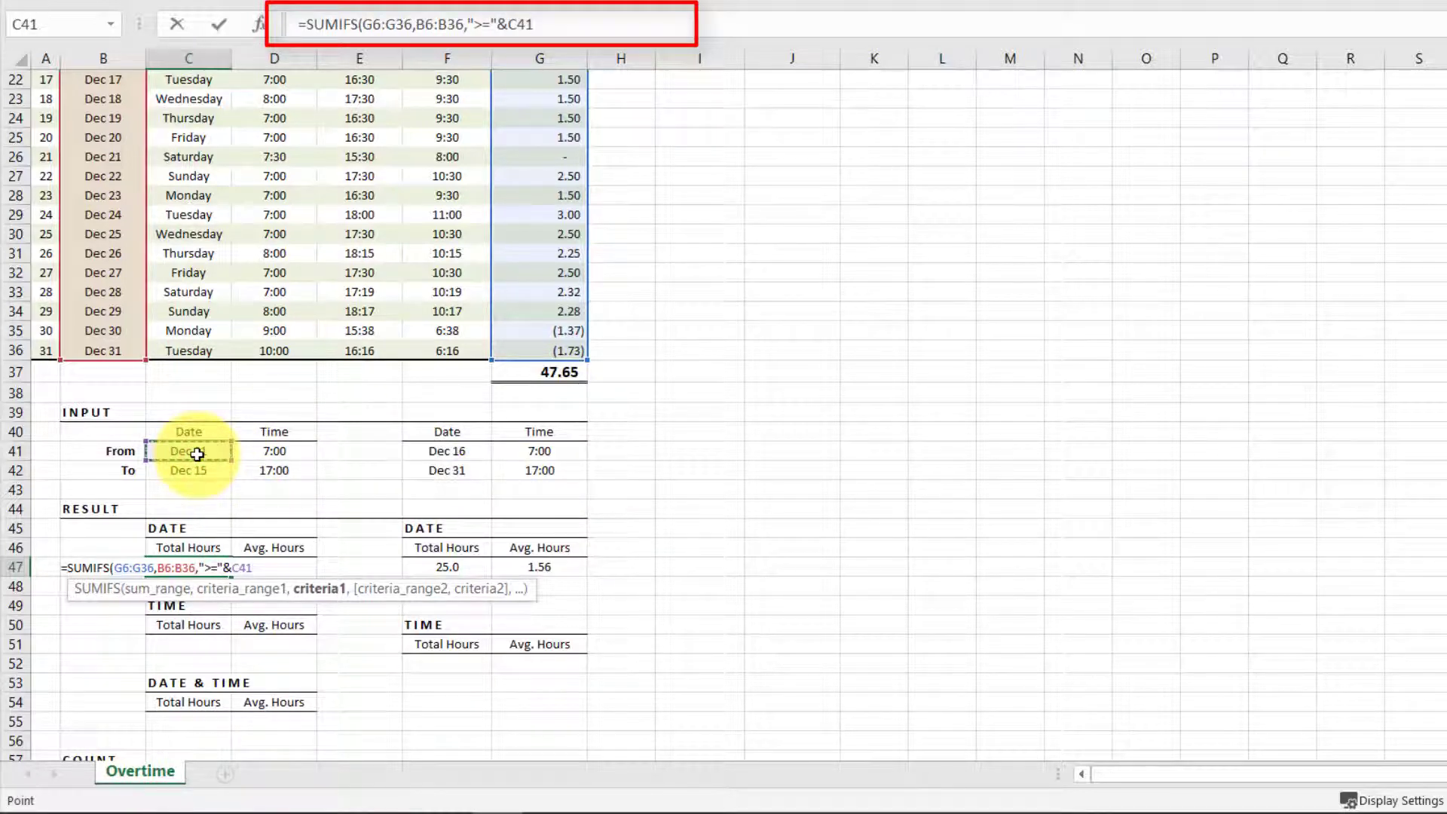
text())
key(Return)
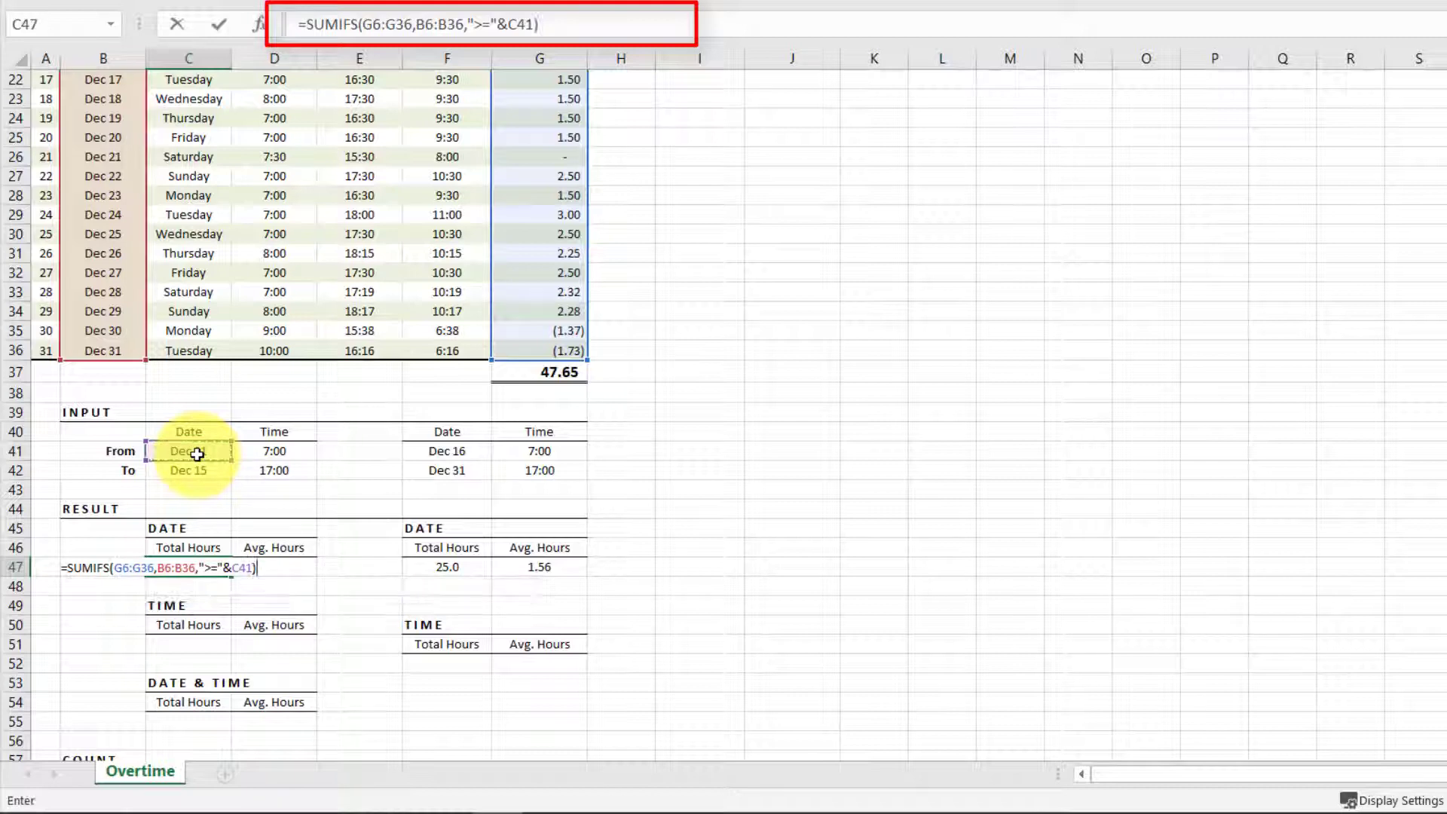
key(Up)
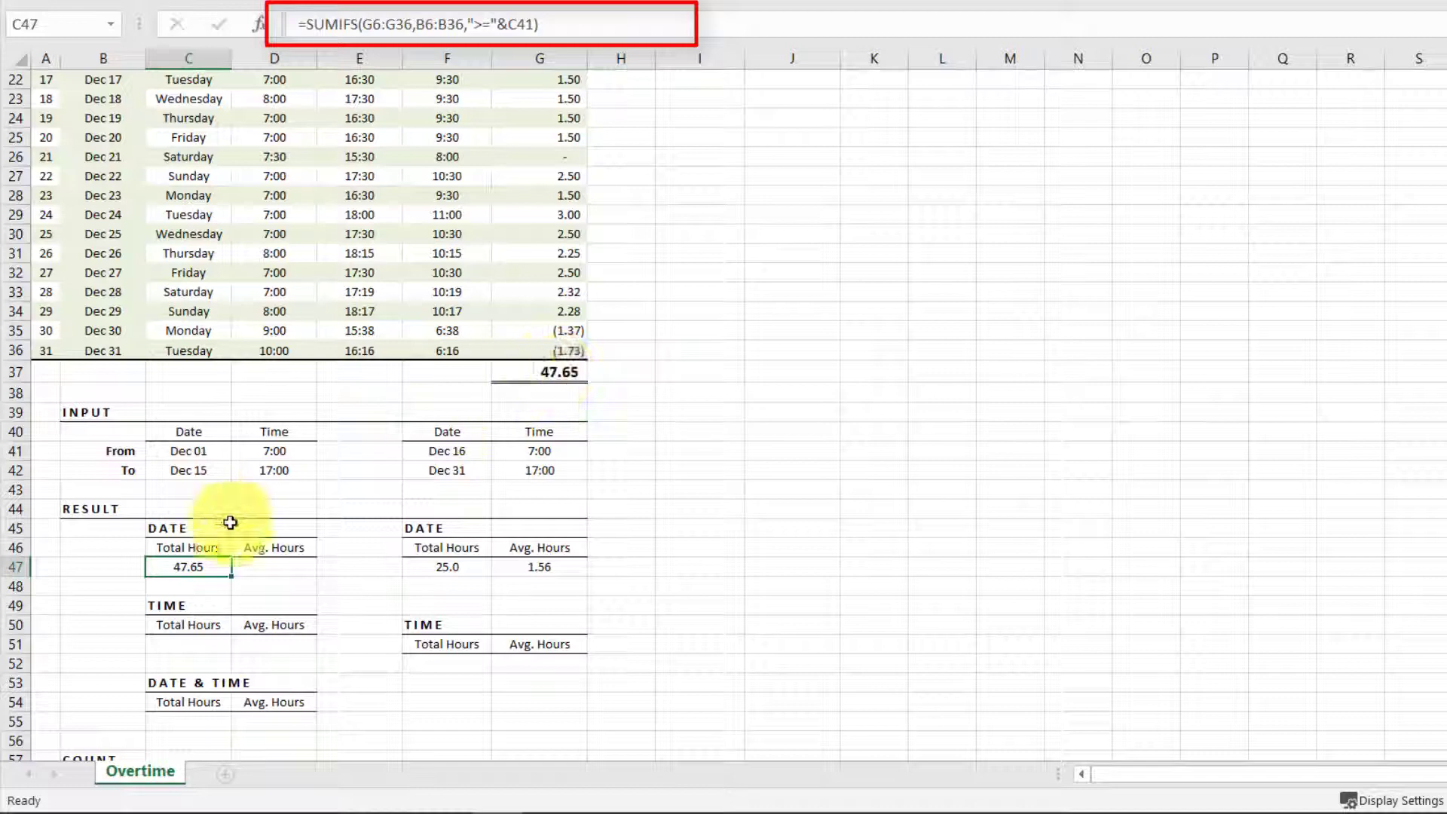
- Extend the C47 SUMIFS formula with a second criterion, B6:B36,"<="&C42, limiting the total to dates up to the first To date
click(535, 27)
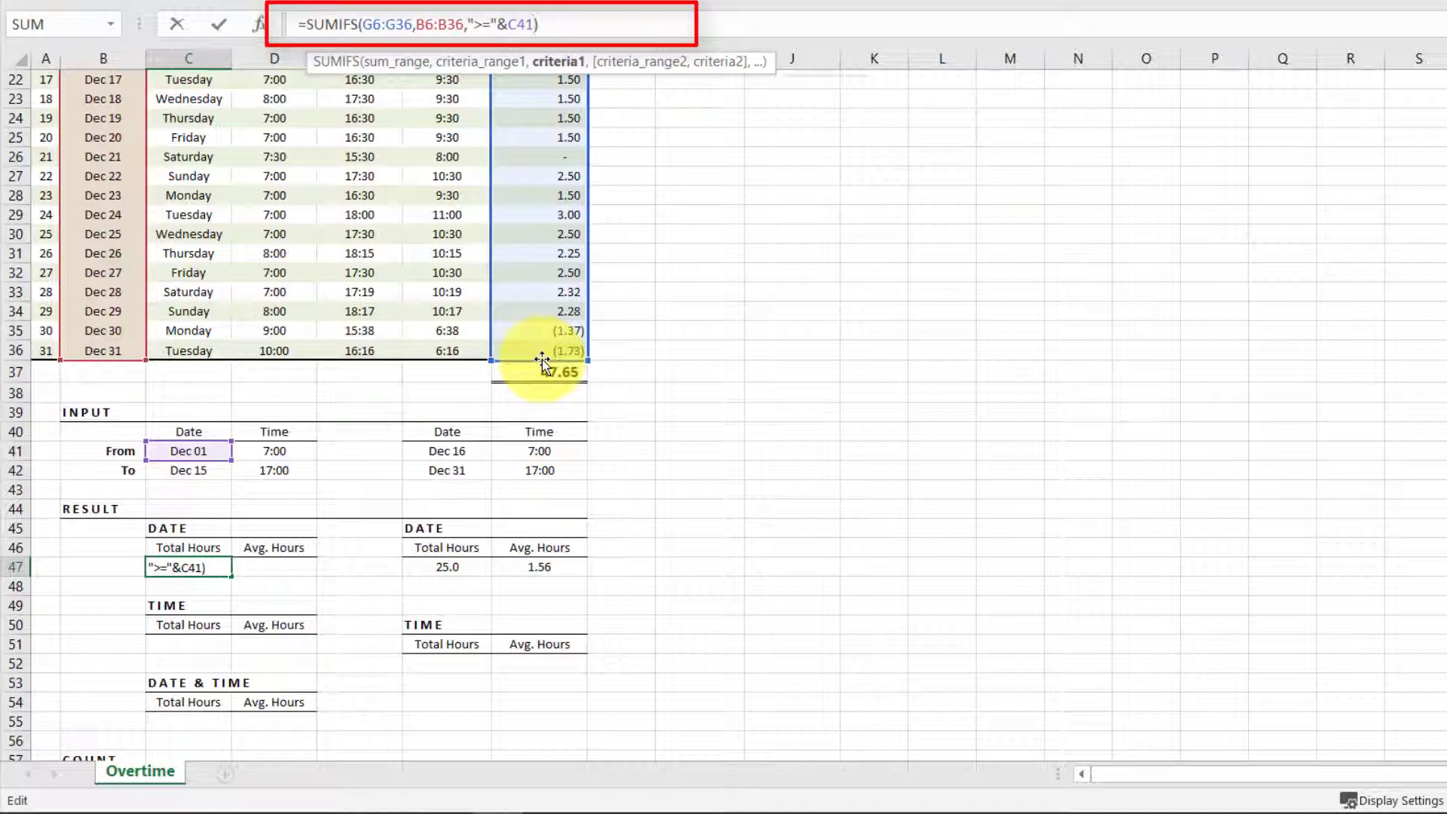
text(,)
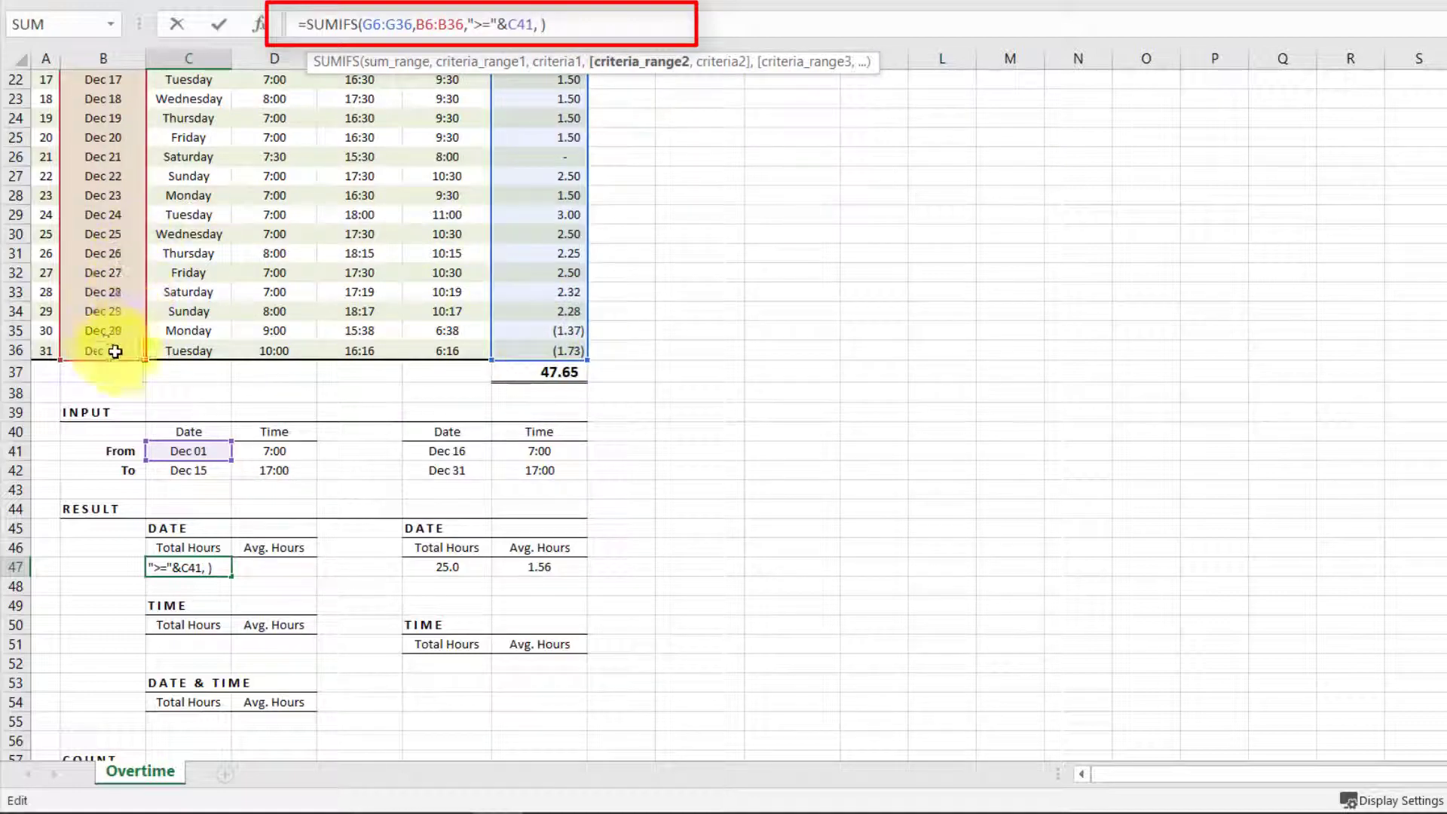
scroll(114, 335, up, 7)
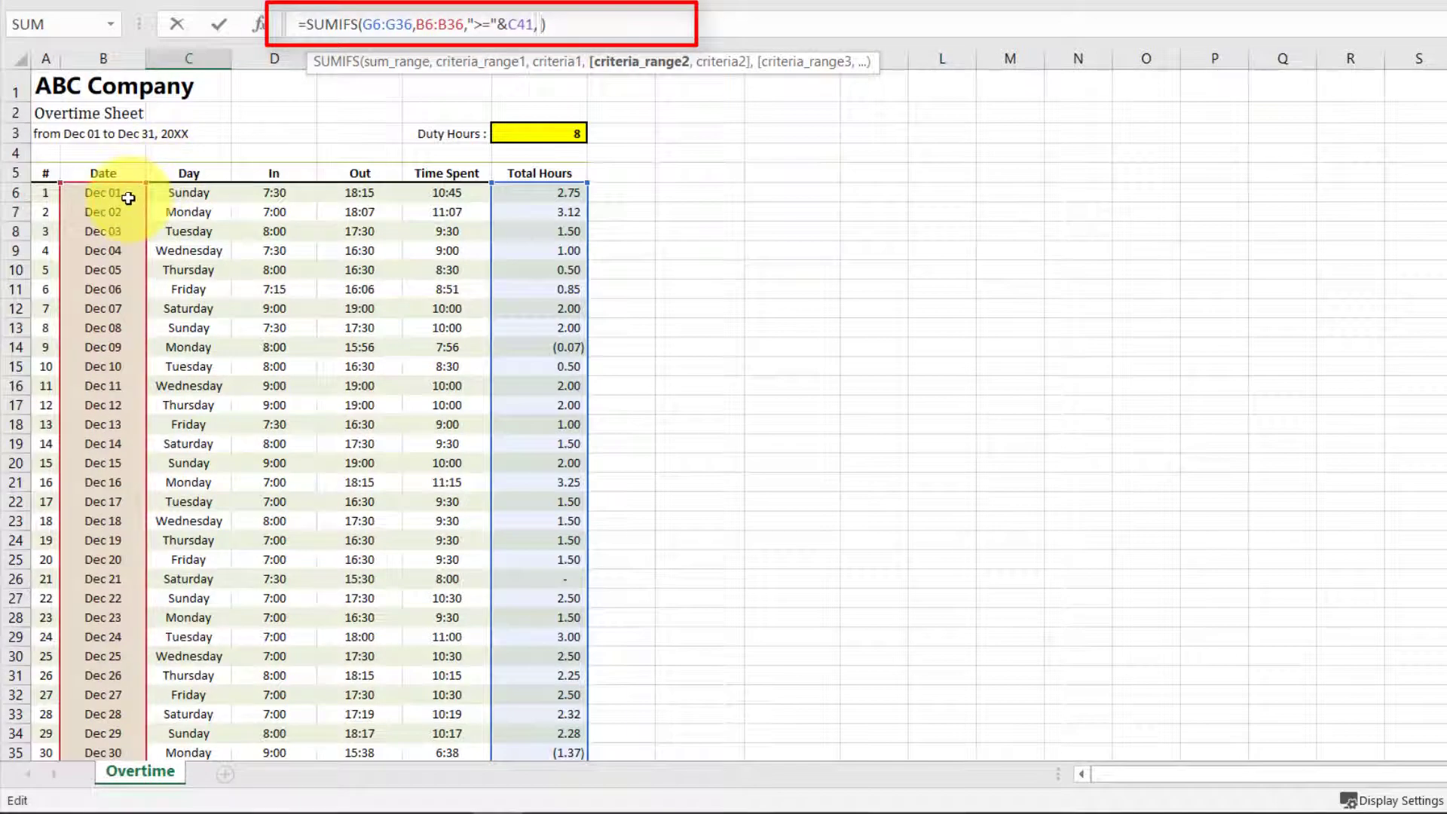
drag(128, 198, 111, 690)
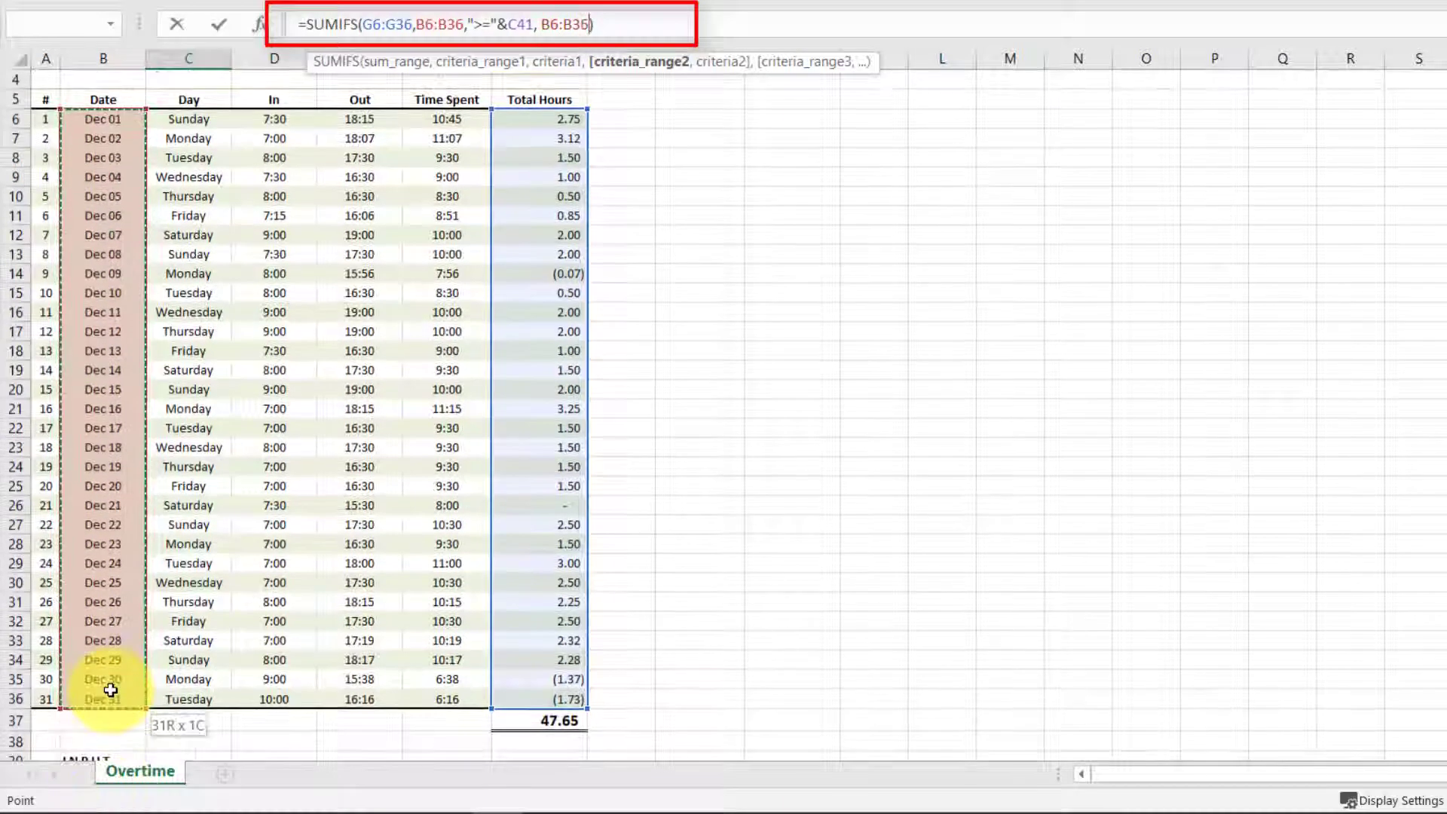
text(,"<="&)
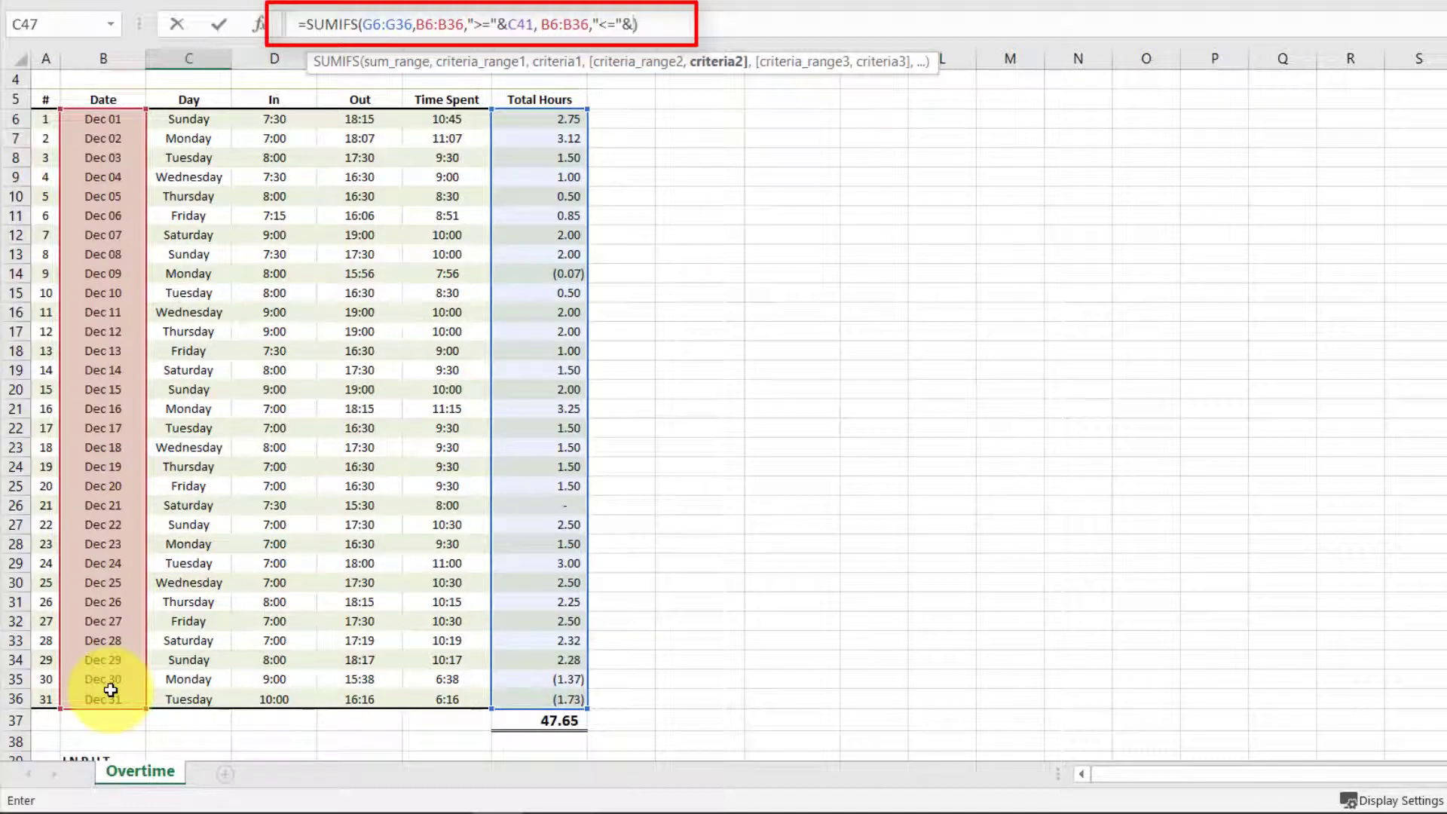
scroll(111, 690, down, 4)
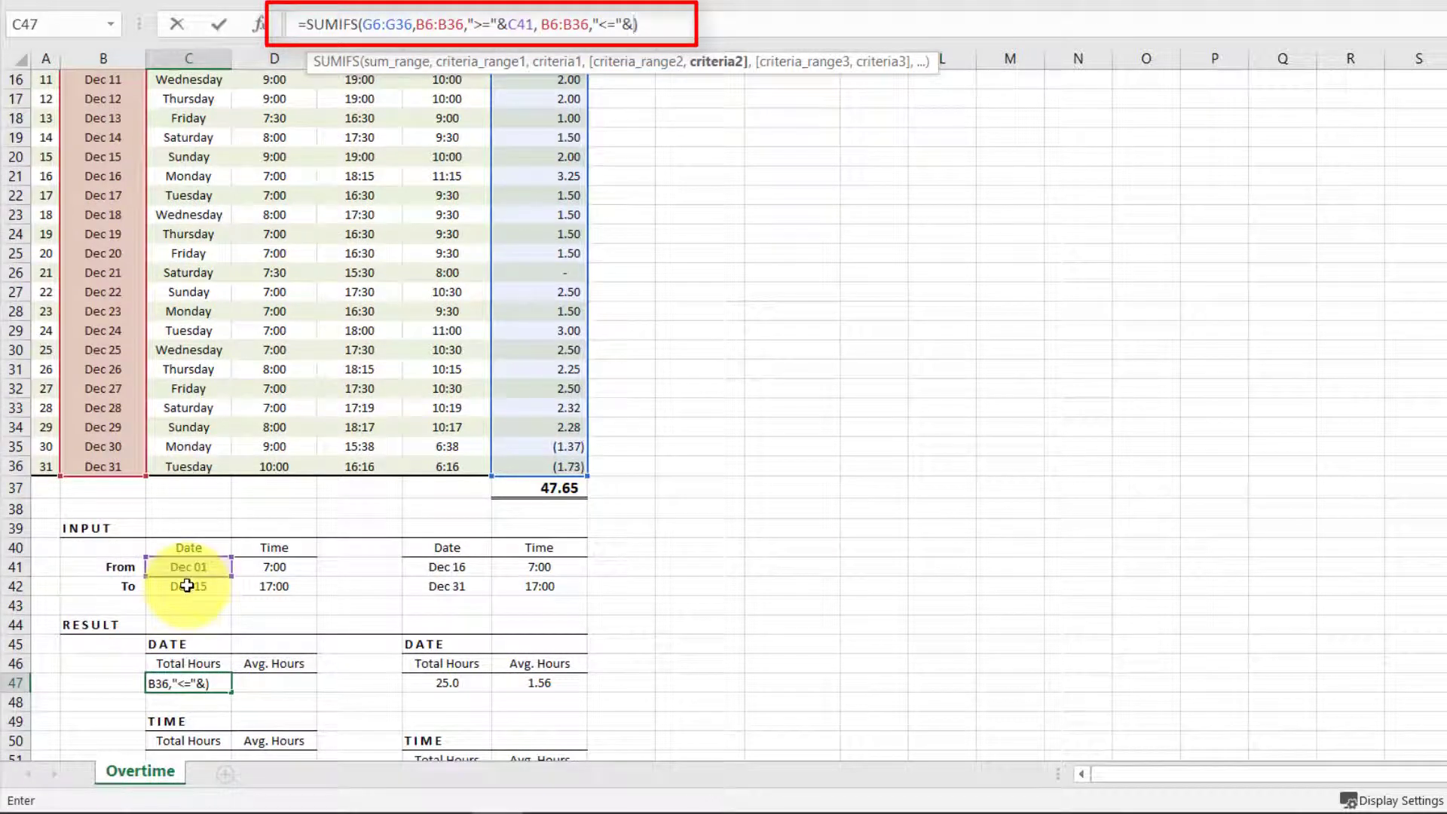
text())
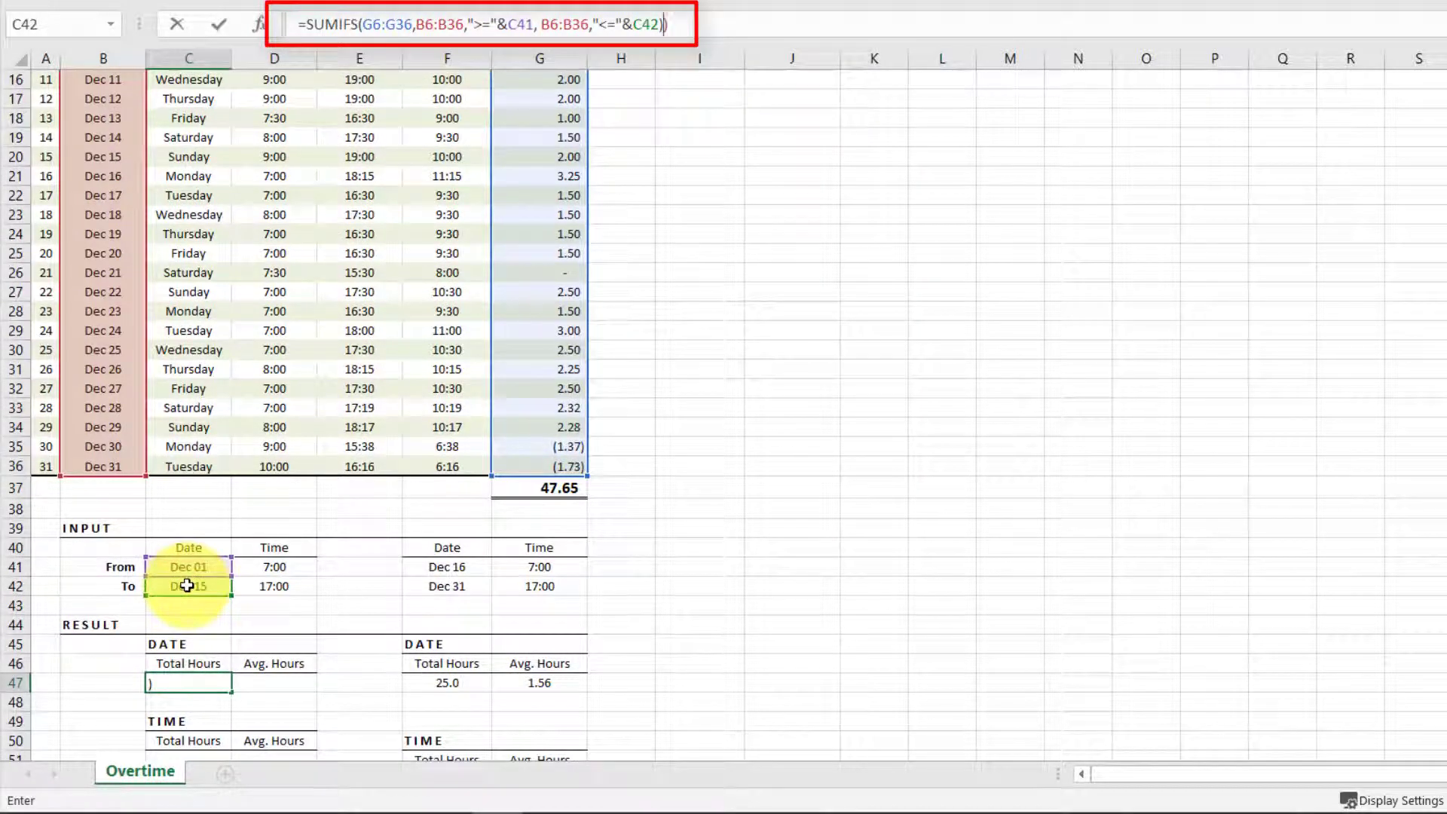
key(Return)
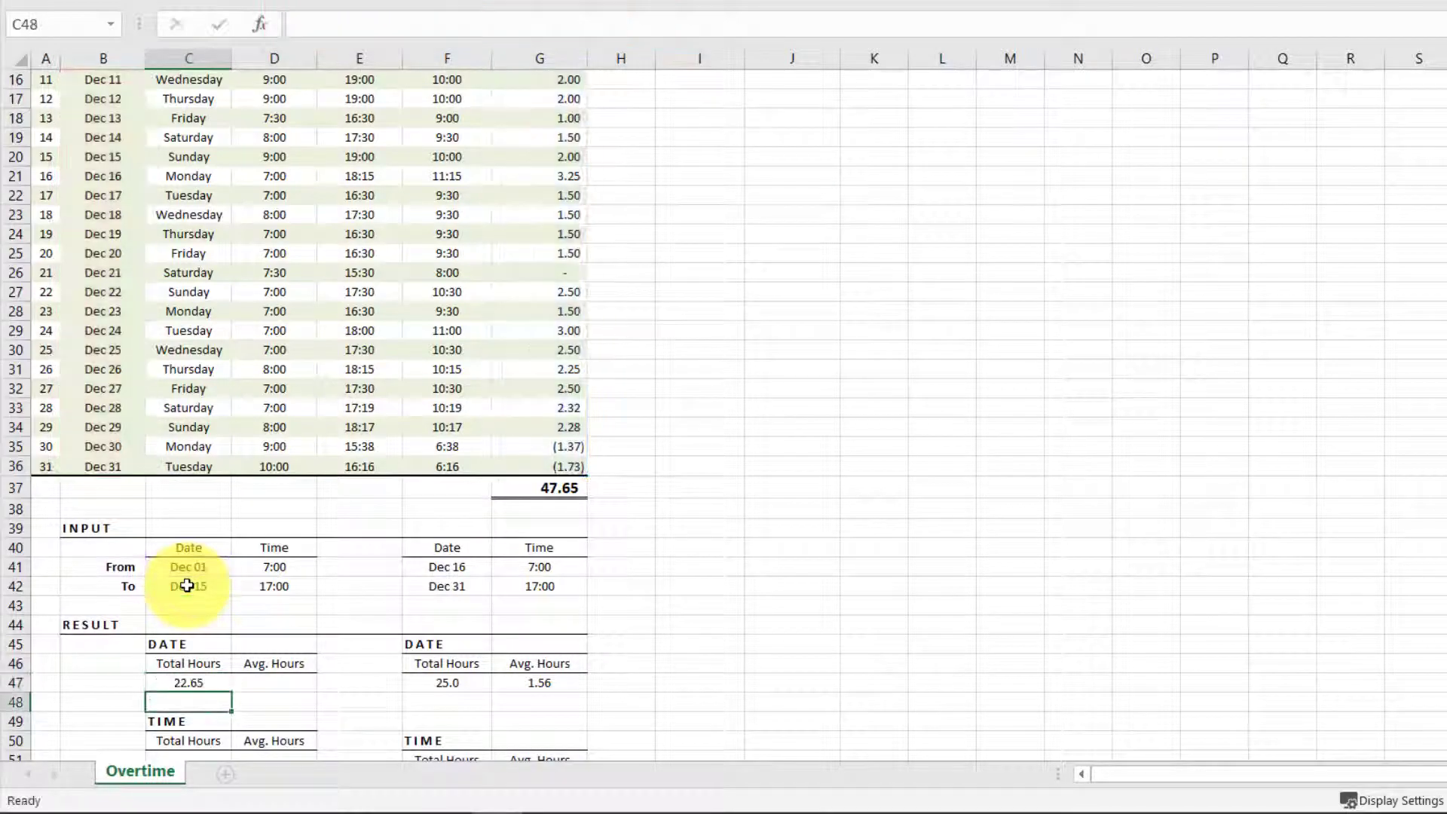
- Cross-check the C47 result against the sum of the Total Hours cells G6:G20, from Dec 01 to Dec 15
scroll(120, 625, down, 1)
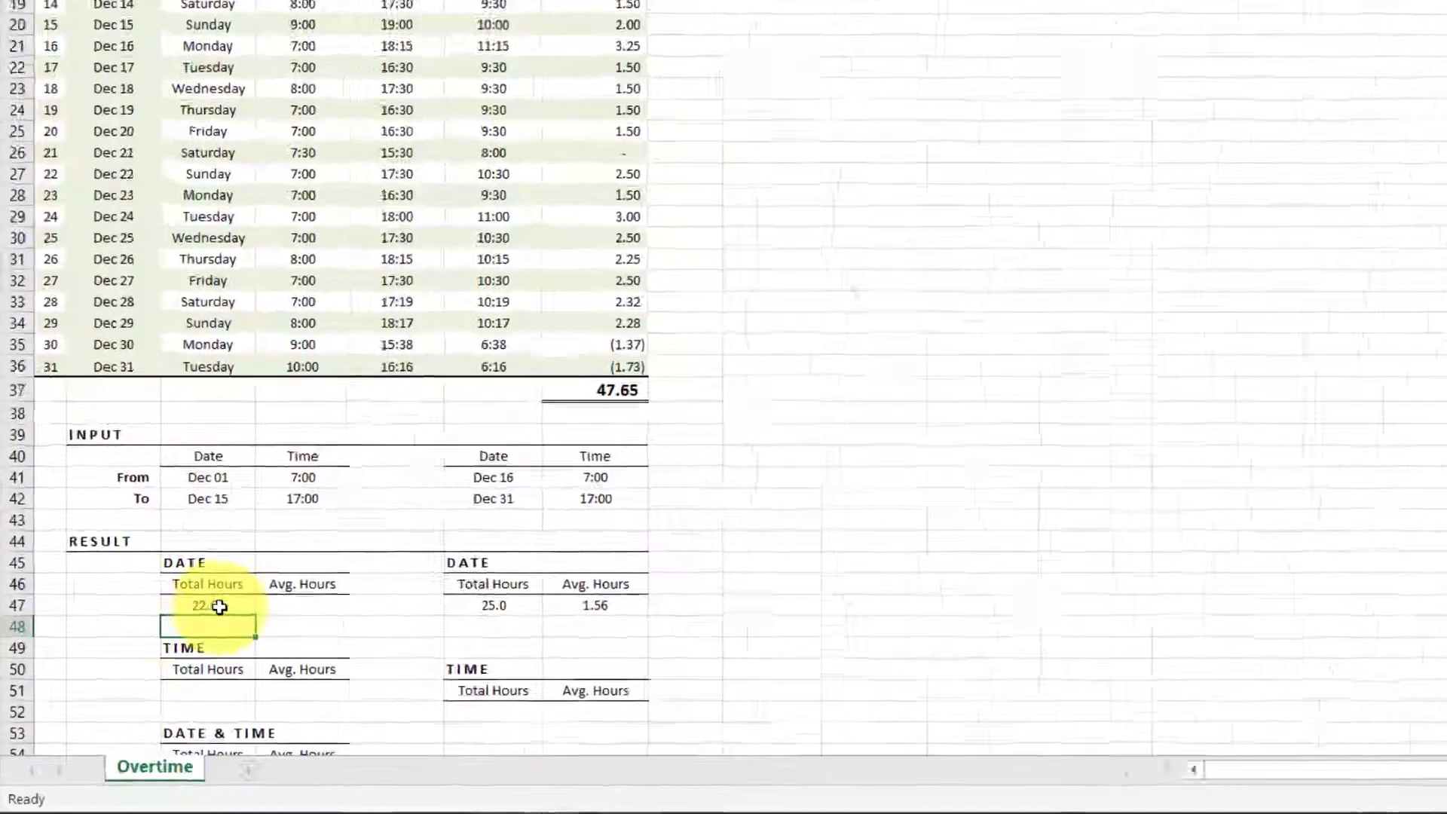
click(219, 607)
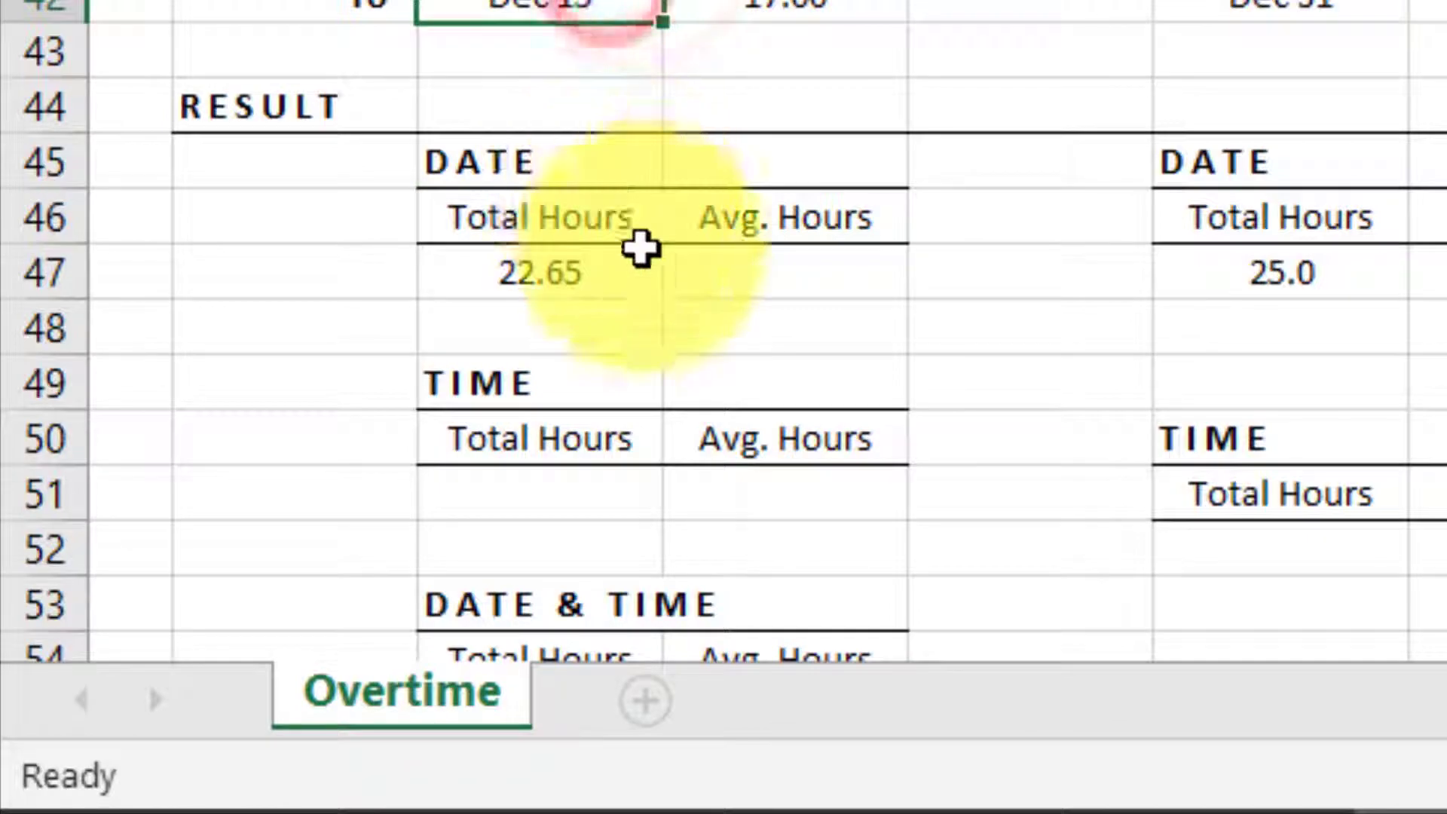
click(581, 279)
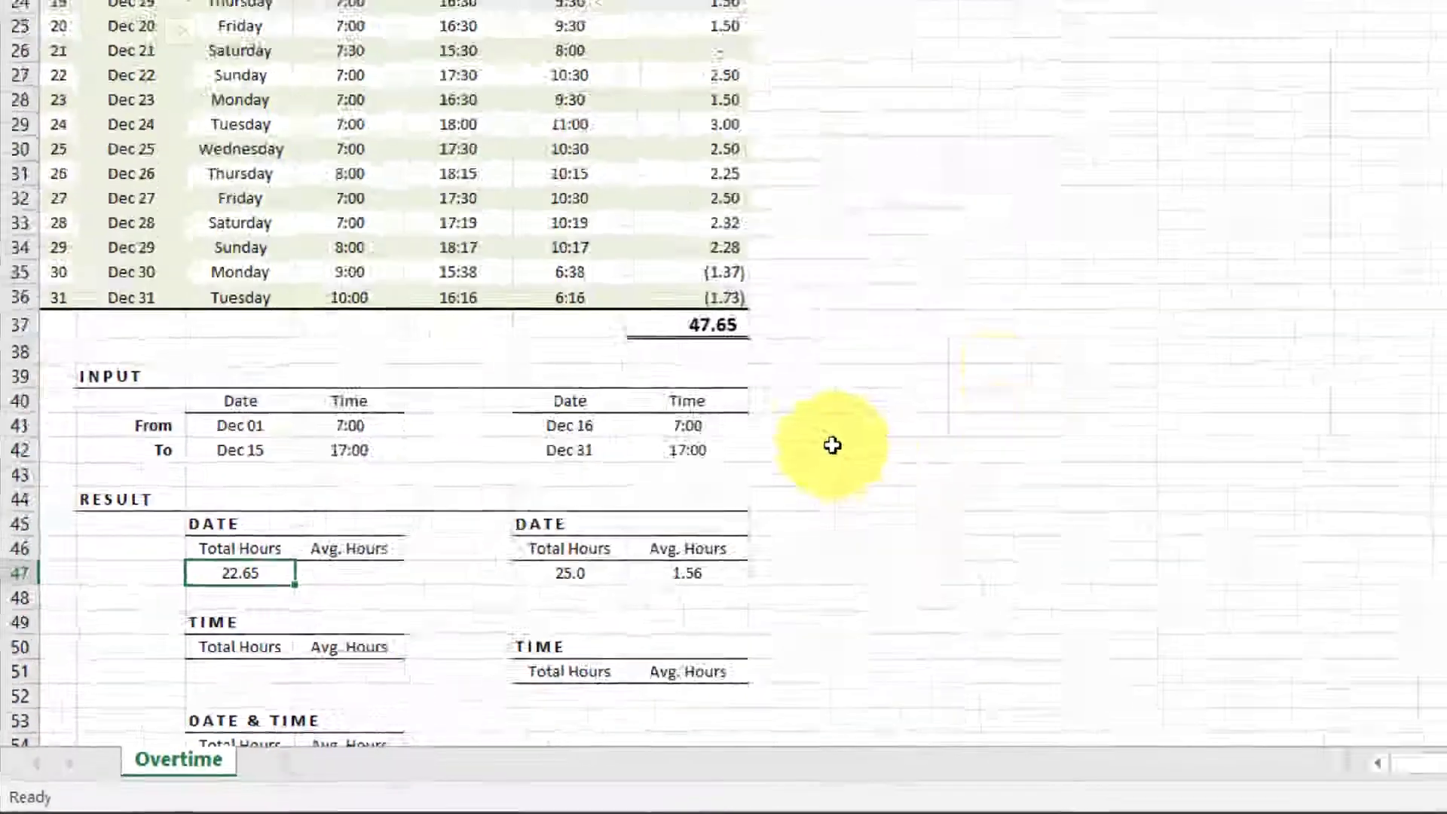
scroll(1251, 346, up, 9)
drag(458, 244, 453, 468)
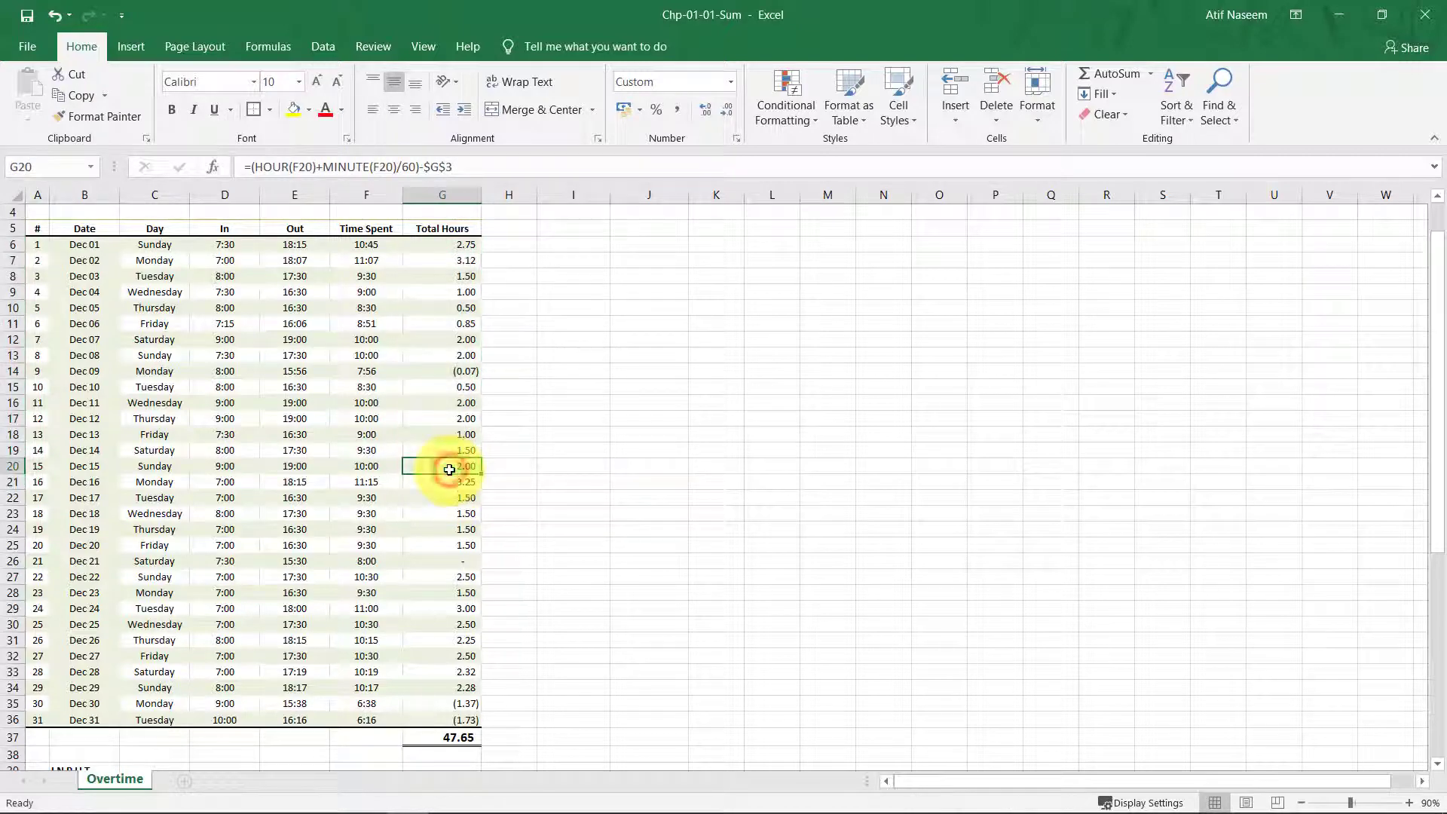
drag(455, 242, 457, 467)
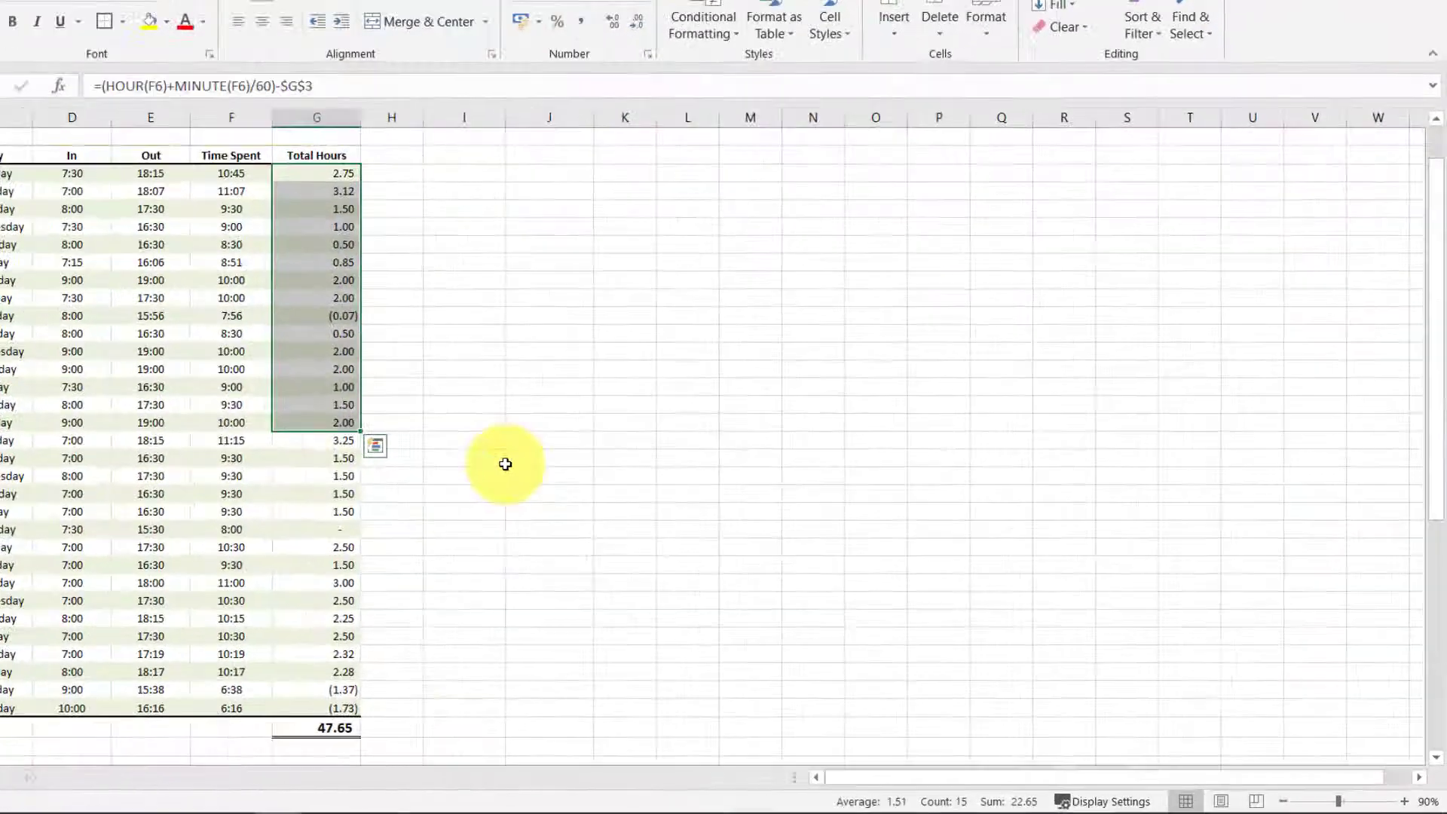
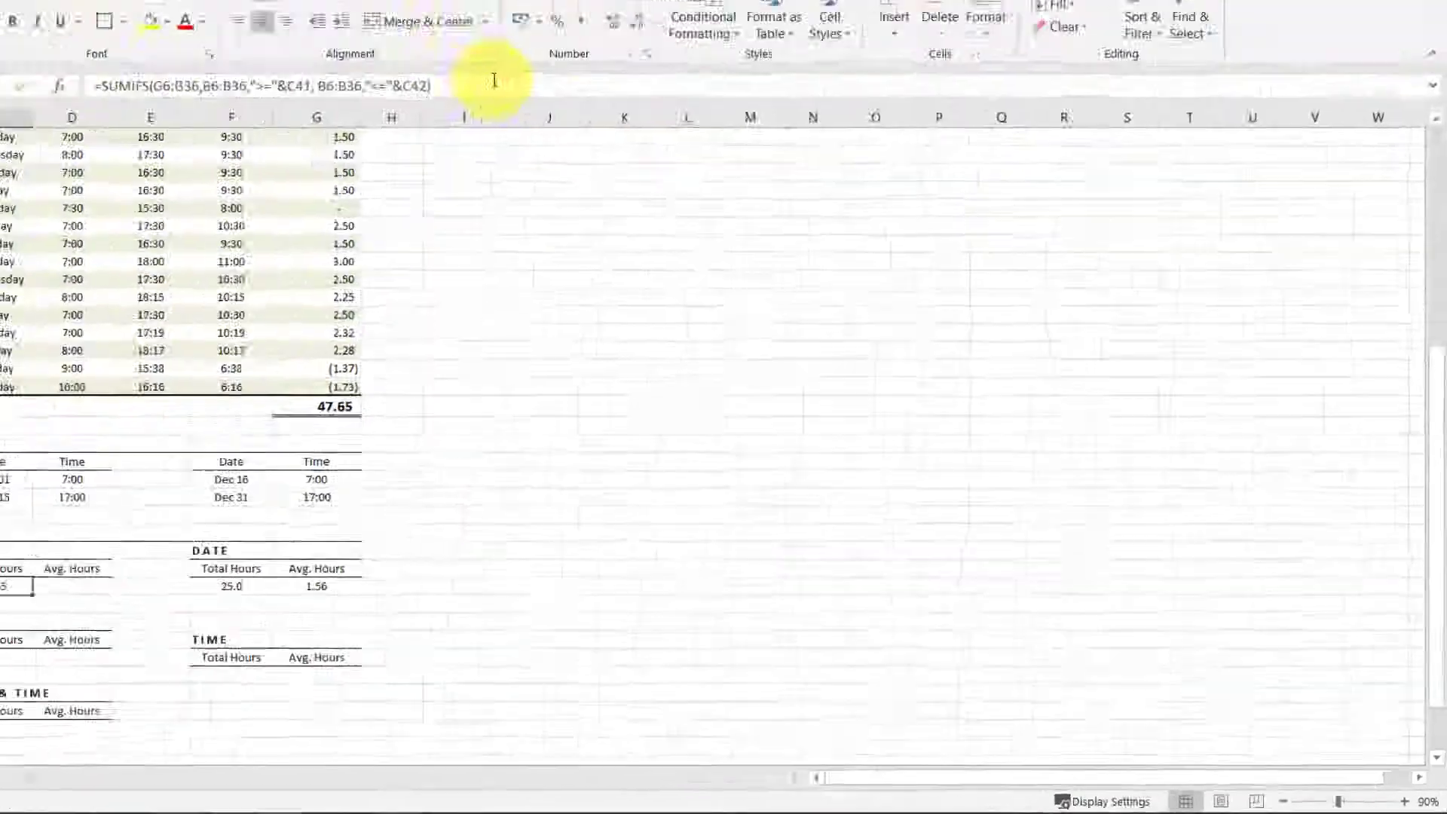
- Copy the C47 formula text into D47 and change its function, entering =AVERAGEIFS(G6:G36,B6:B36,">="&C41, B6:B36,"<="&C42)
drag(599, 162, 269, 192)
key(ctrl+c)
key(Return)
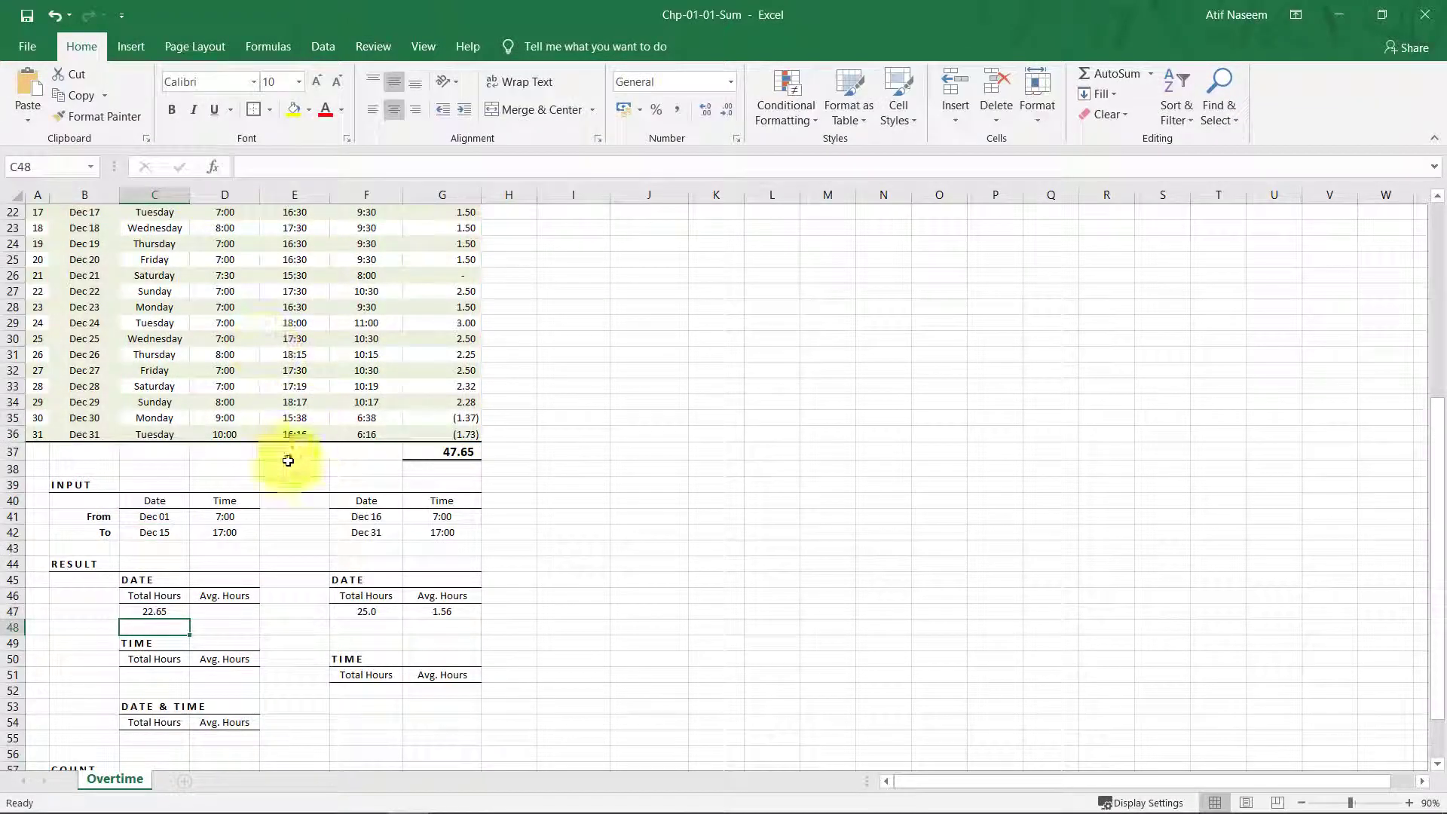
click(211, 611)
click(315, 165)
key(ctrl+v)
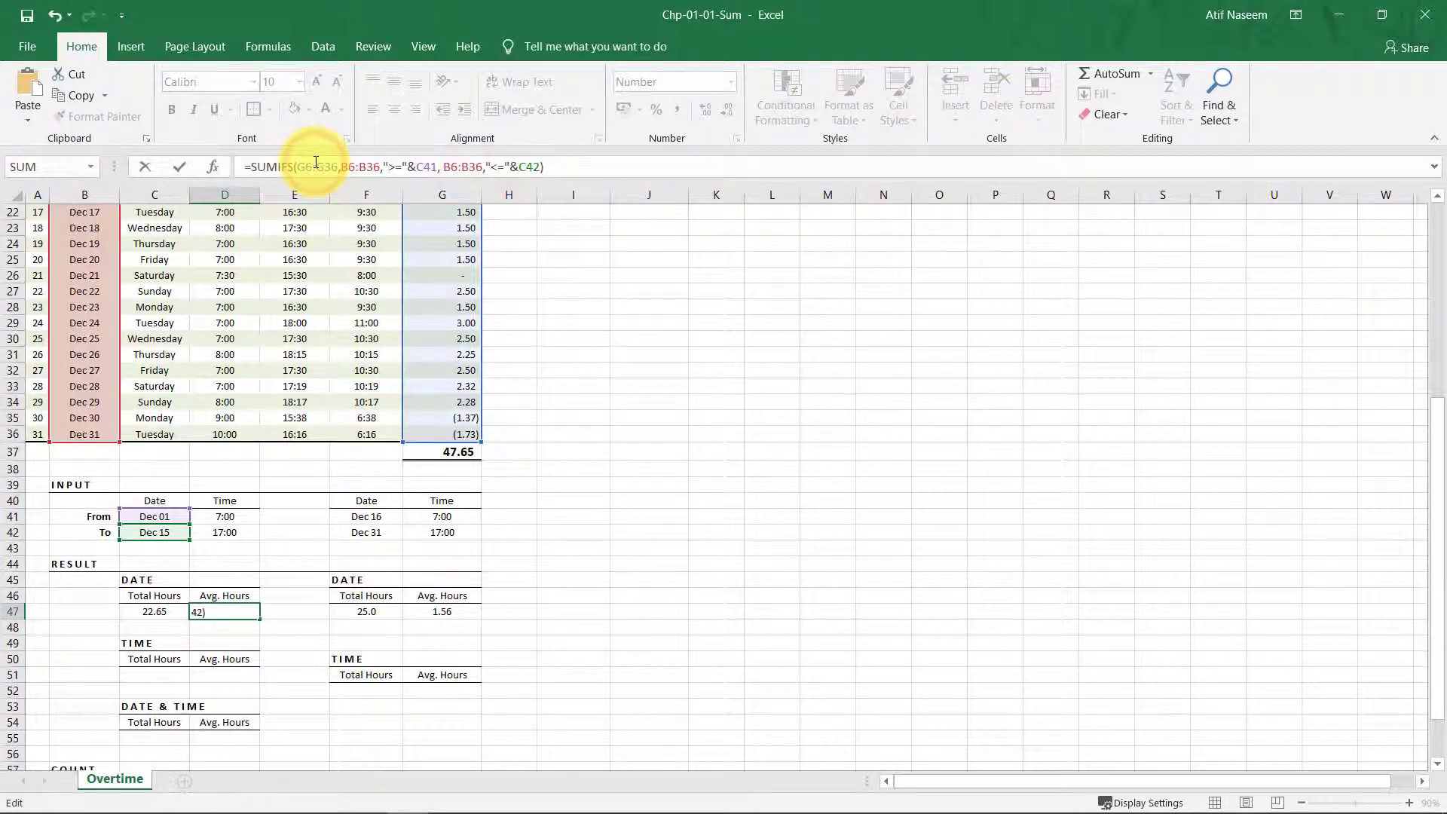
double_click(276, 166)
text(avera)
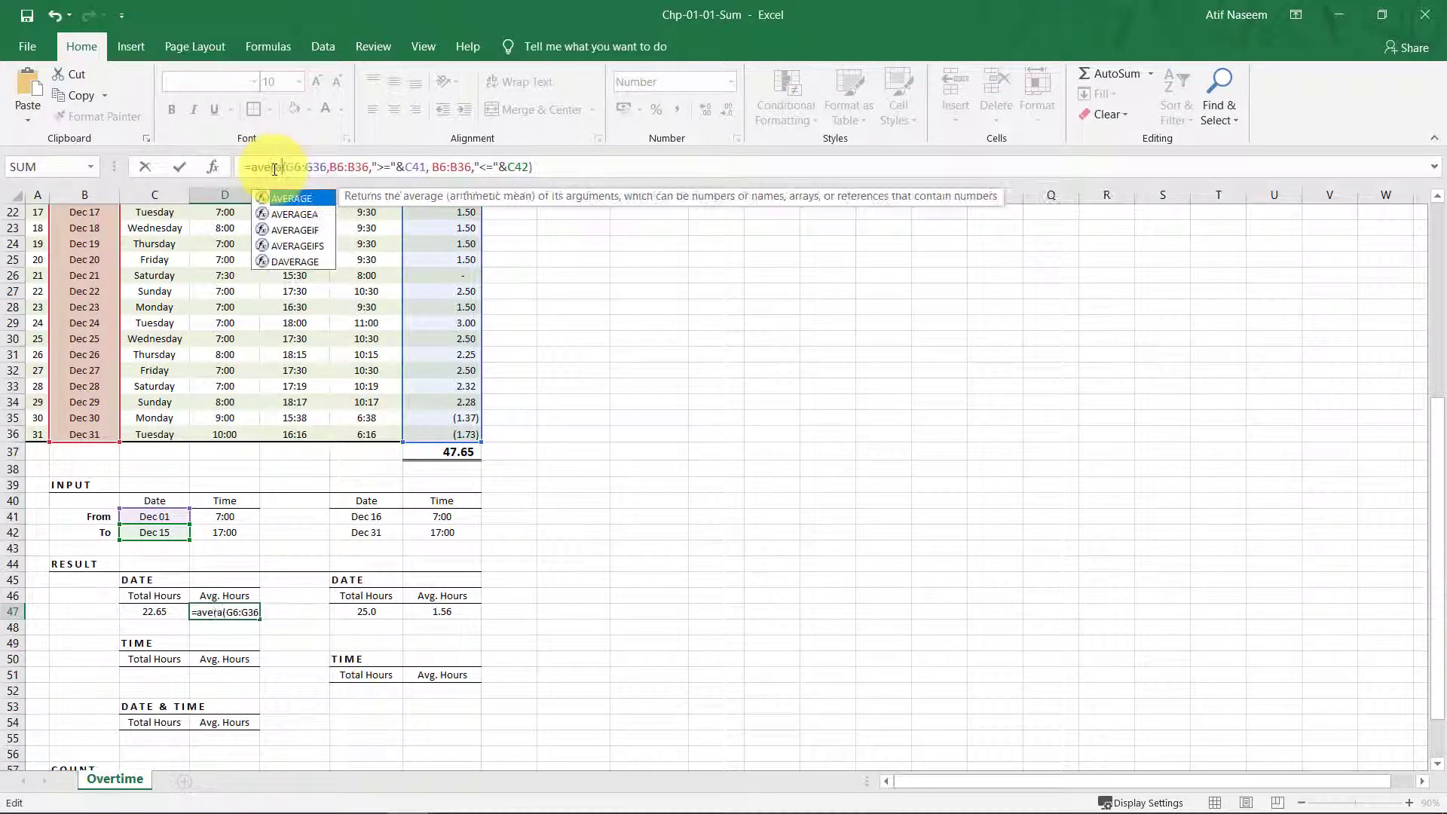
double_click(315, 245)
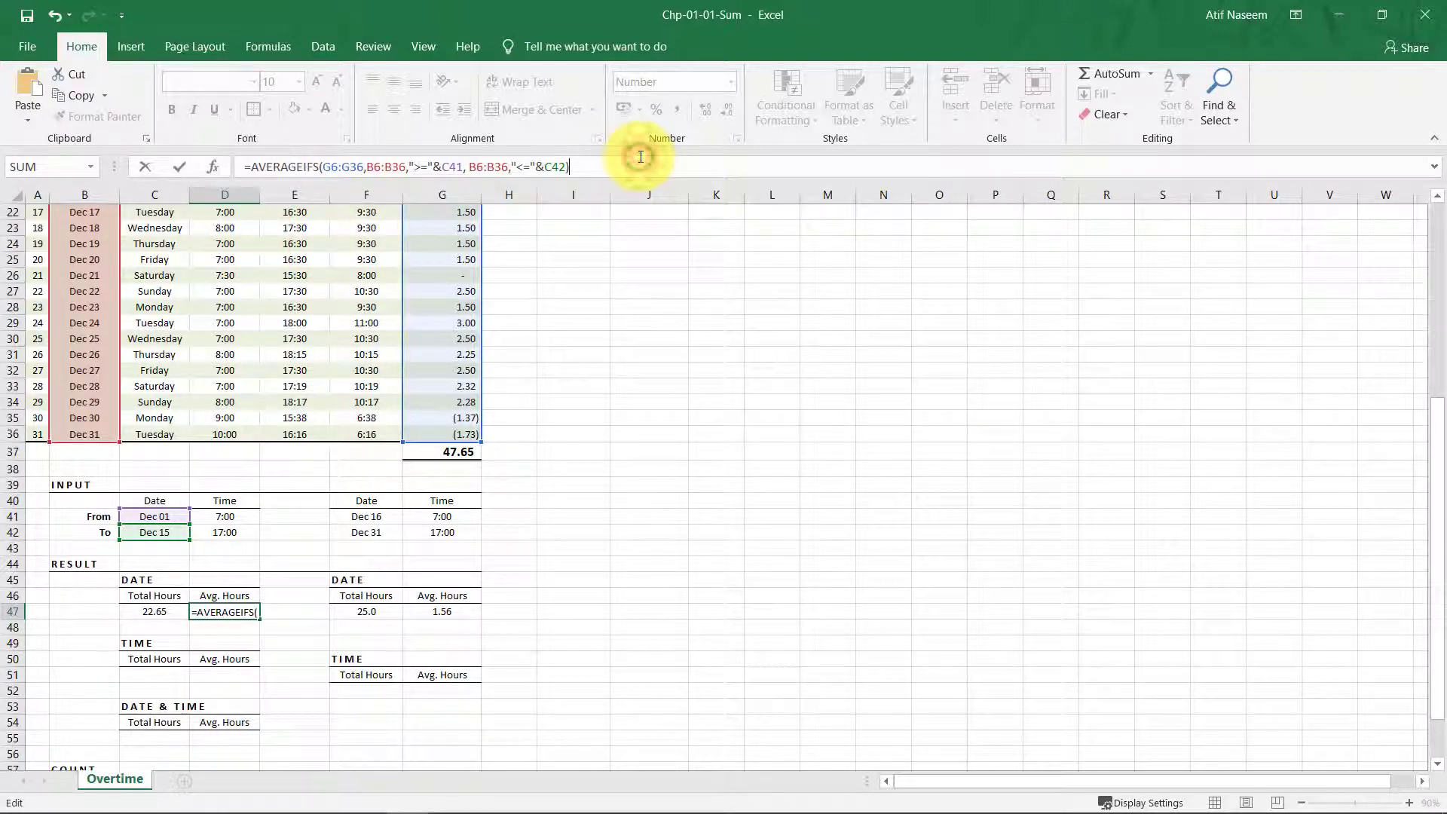
key(Return)
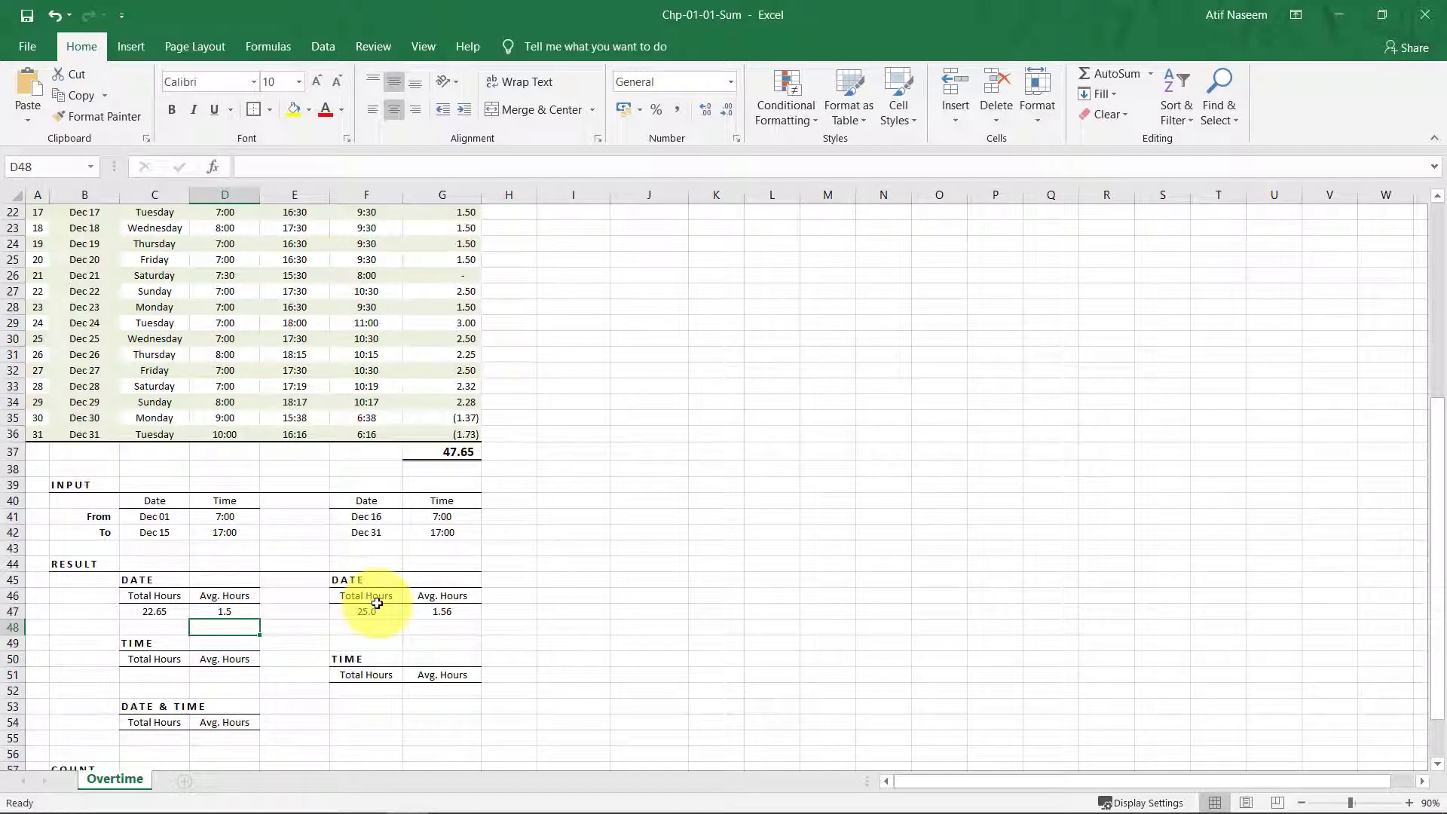
click(132, 579)
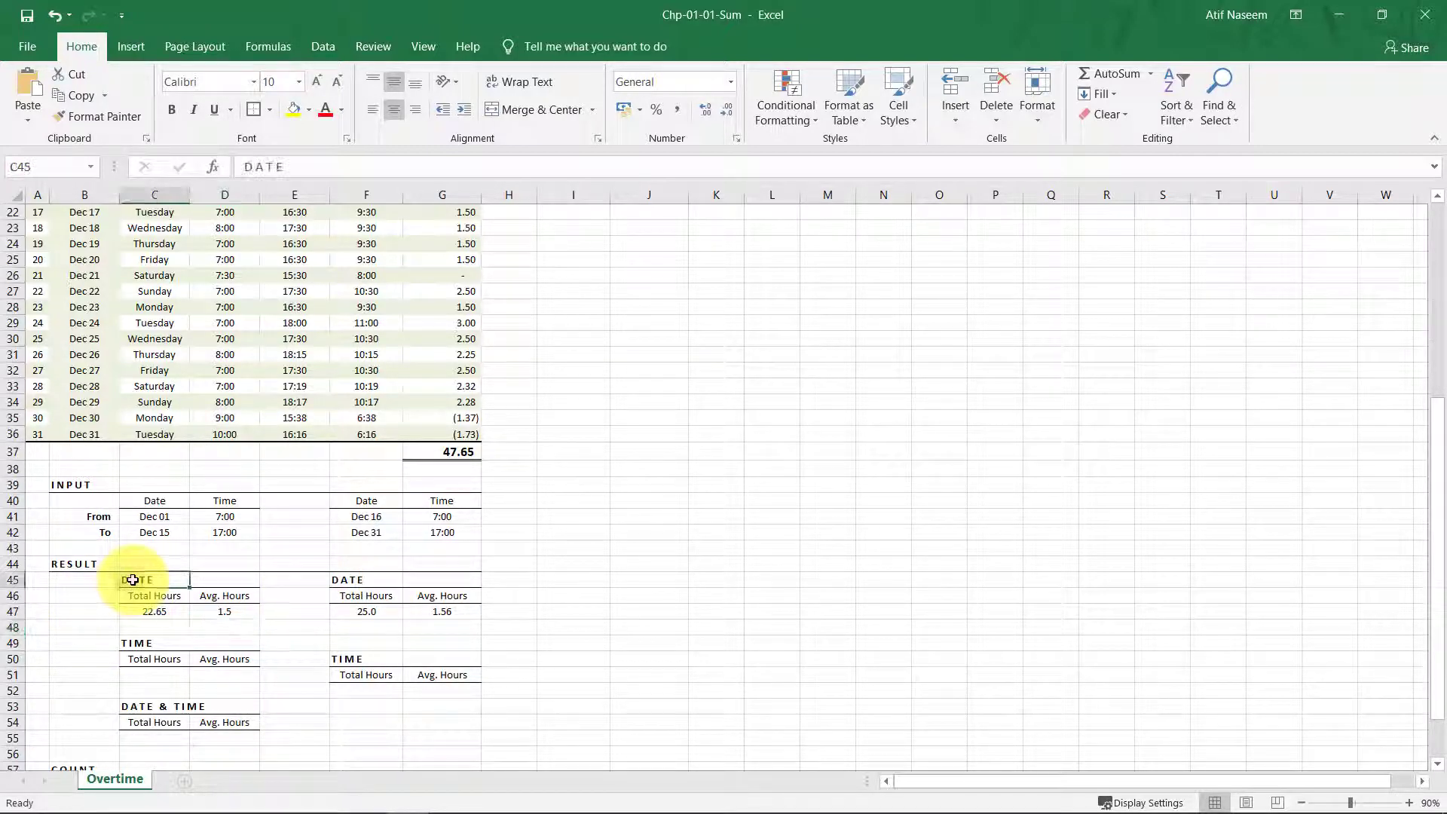
click(355, 580)
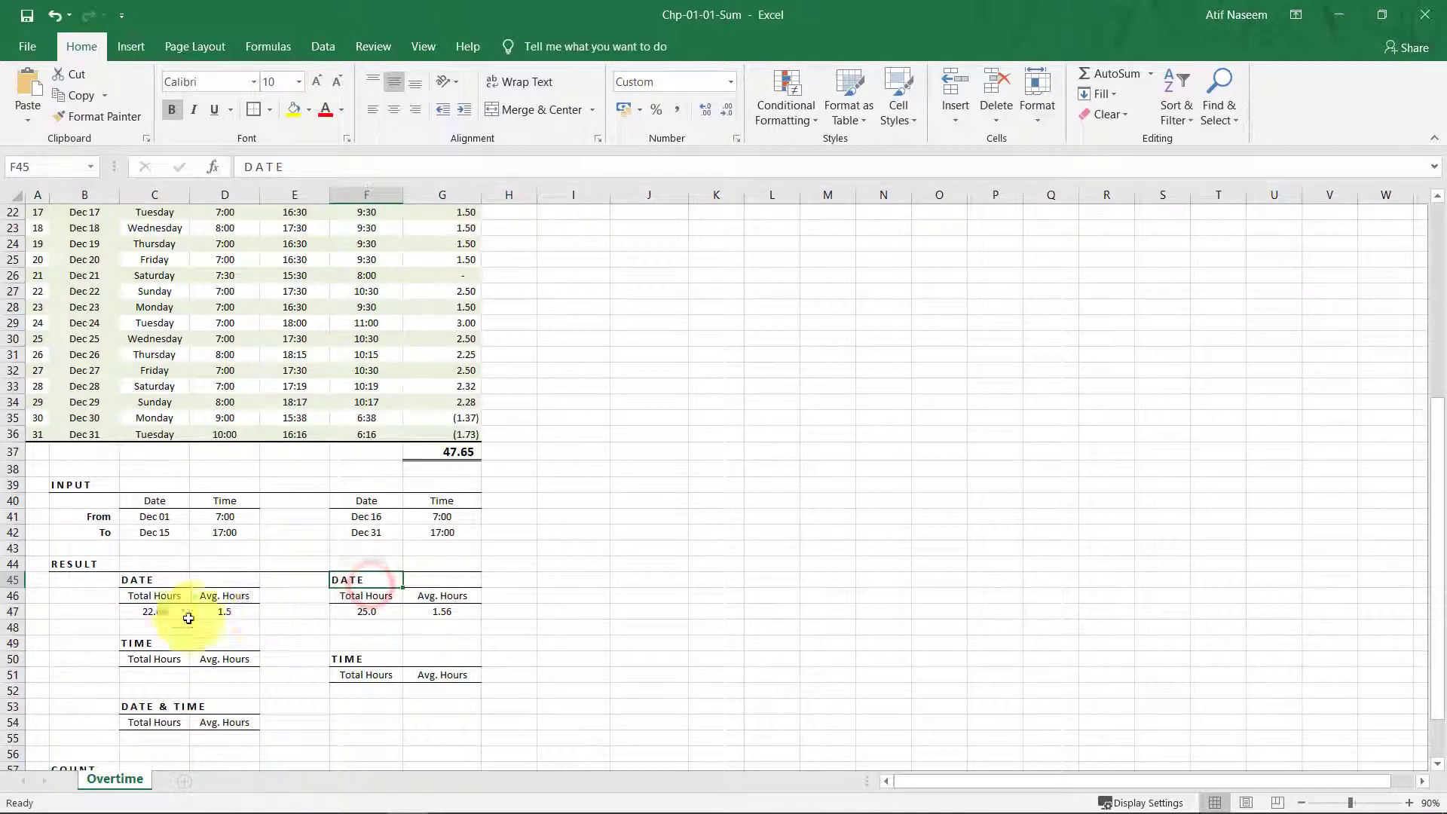
click(156, 610)
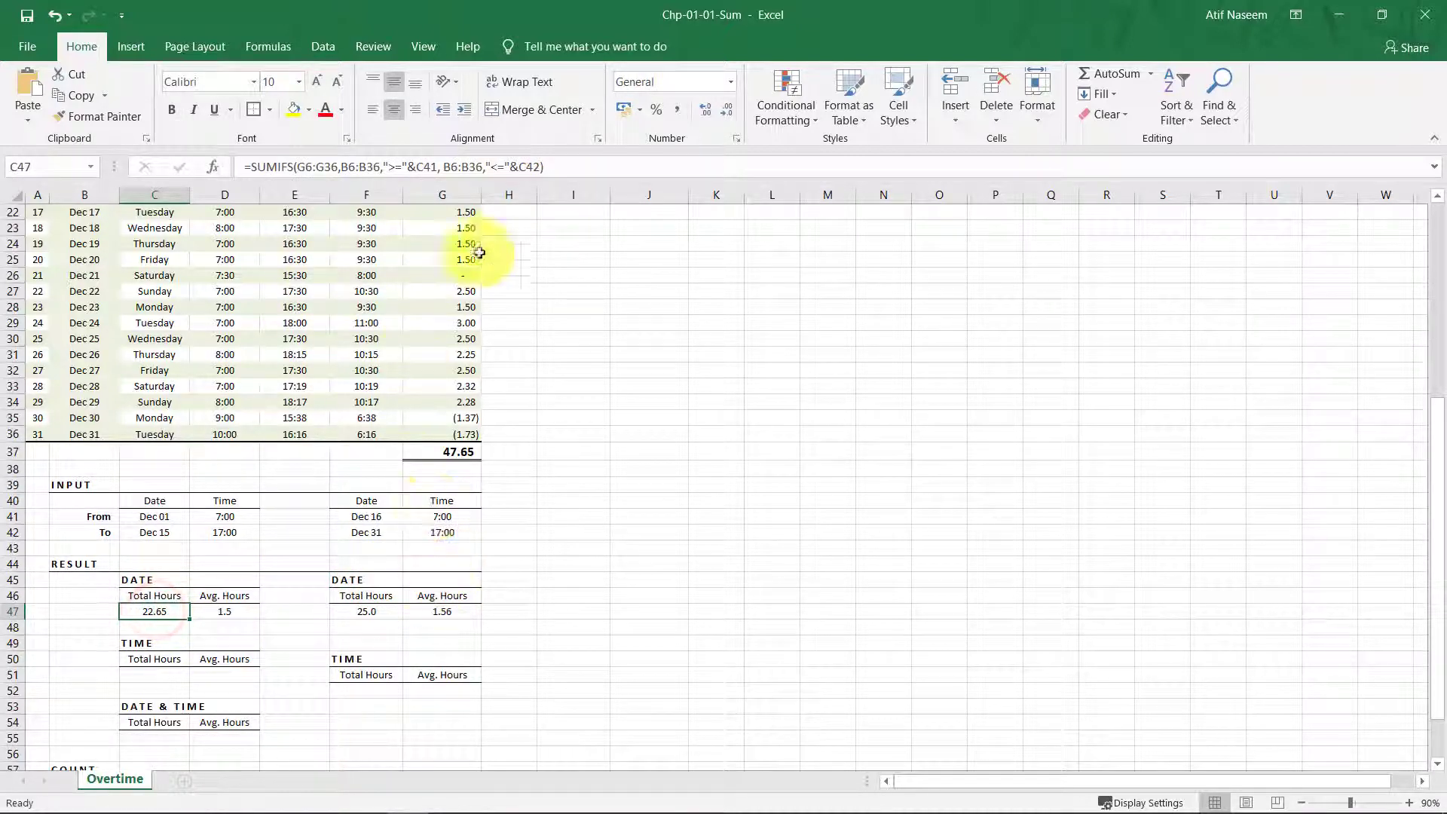
click(365, 609)
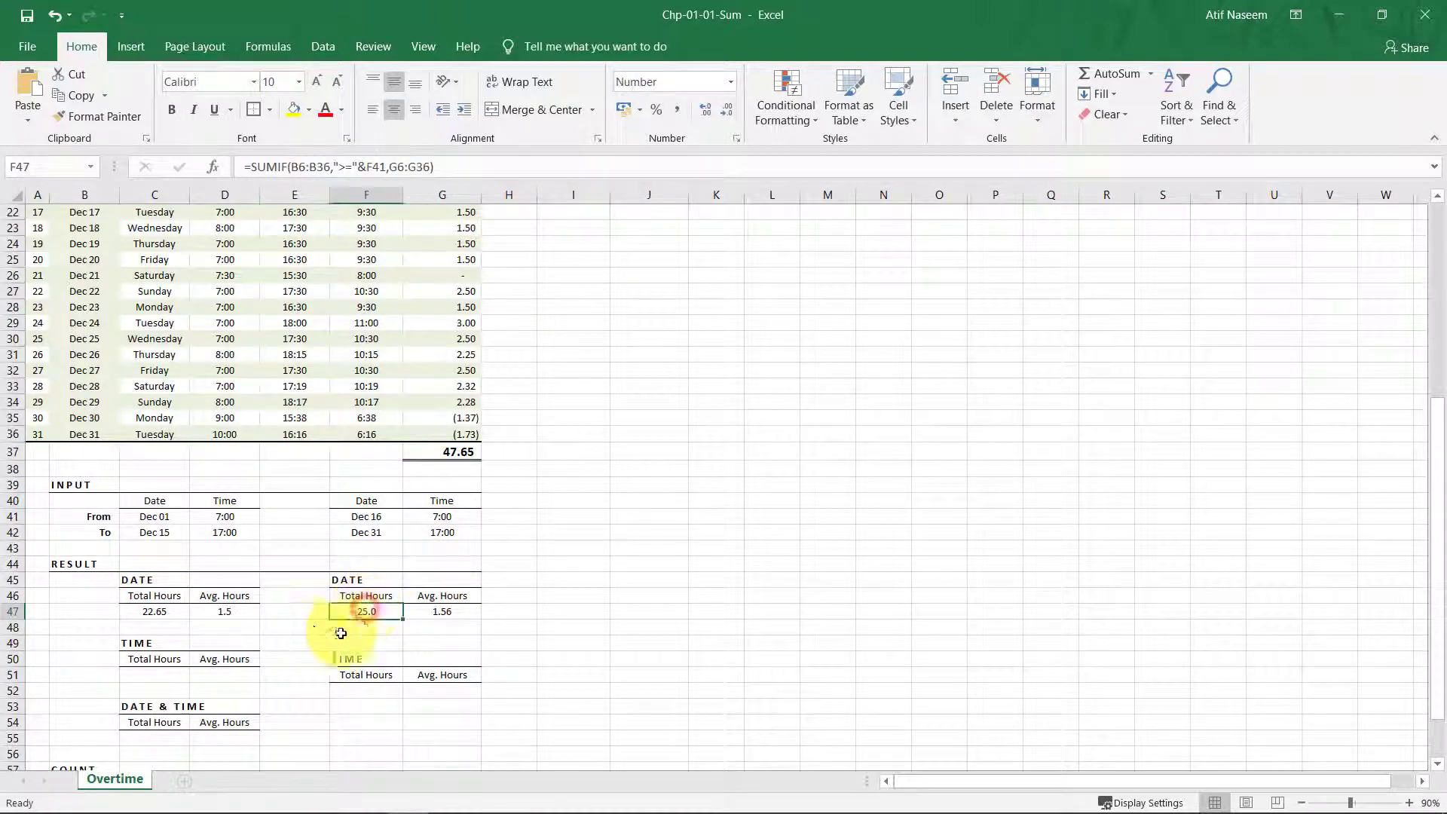
- Start a SUMIFS formula in C51, the first TIME block's Total Hours cell, with G6:G36 as the sum range
scroll(194, 590, down, 3)
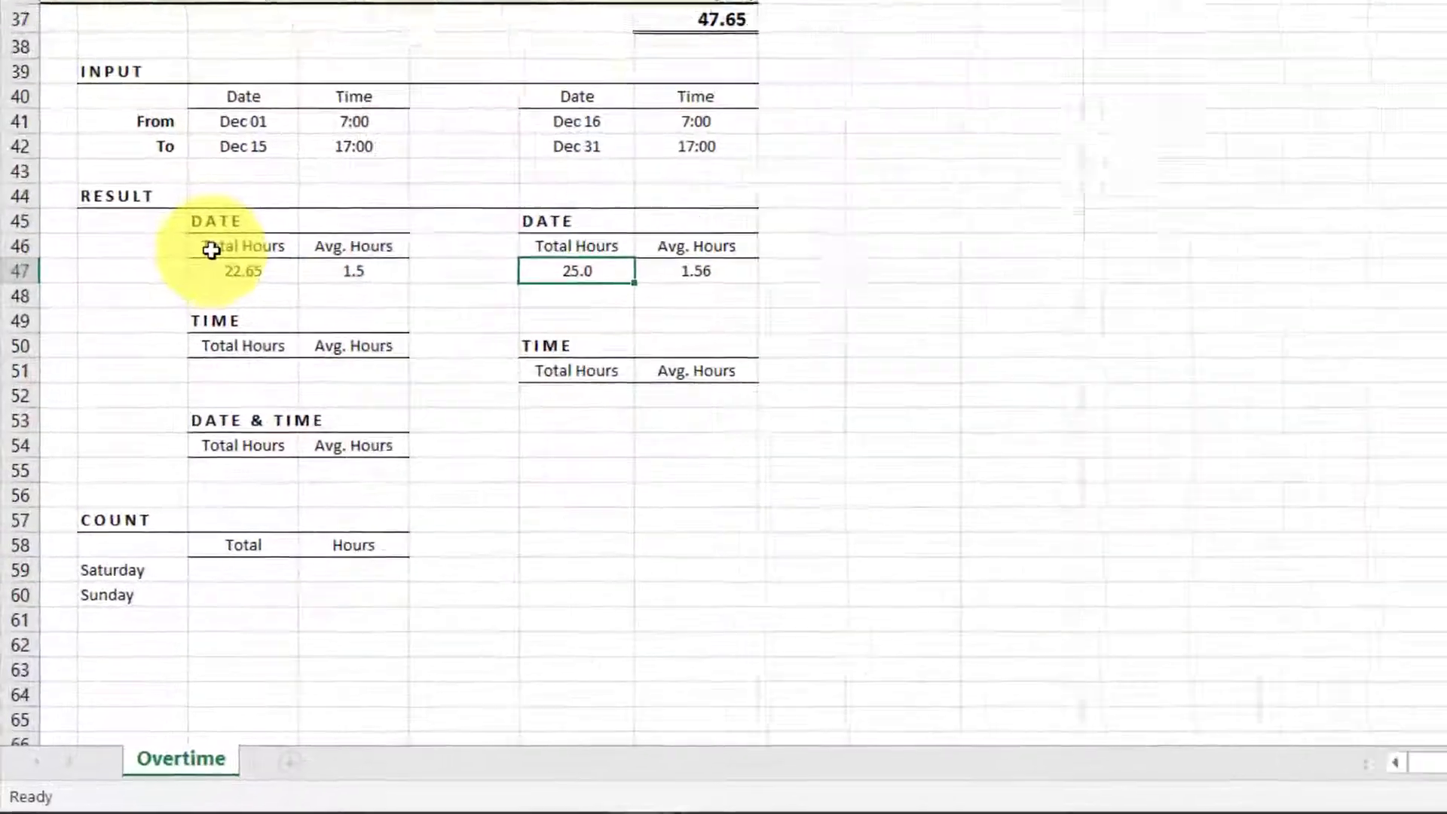
click(166, 525)
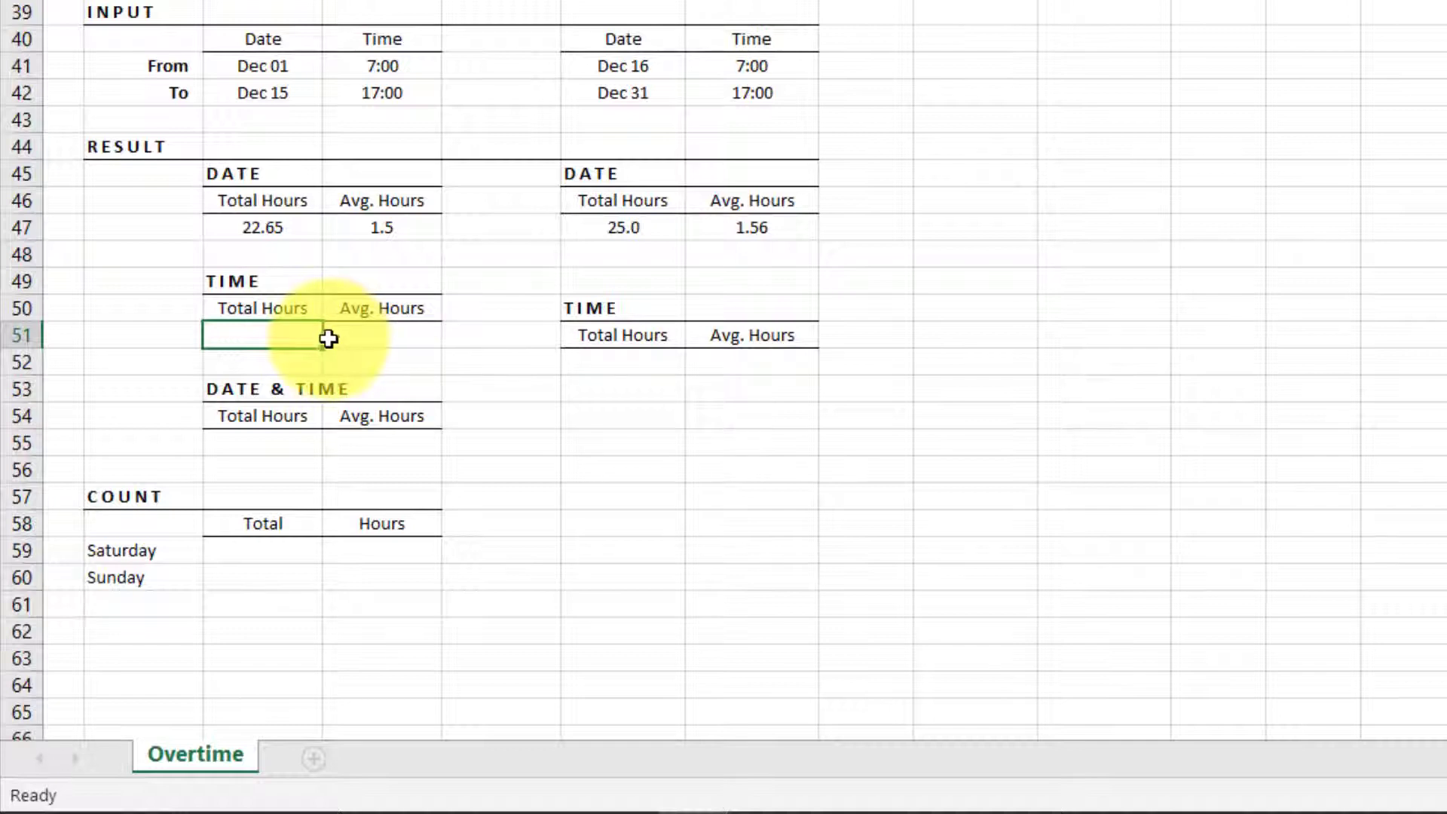
click(374, 65)
click(382, 93)
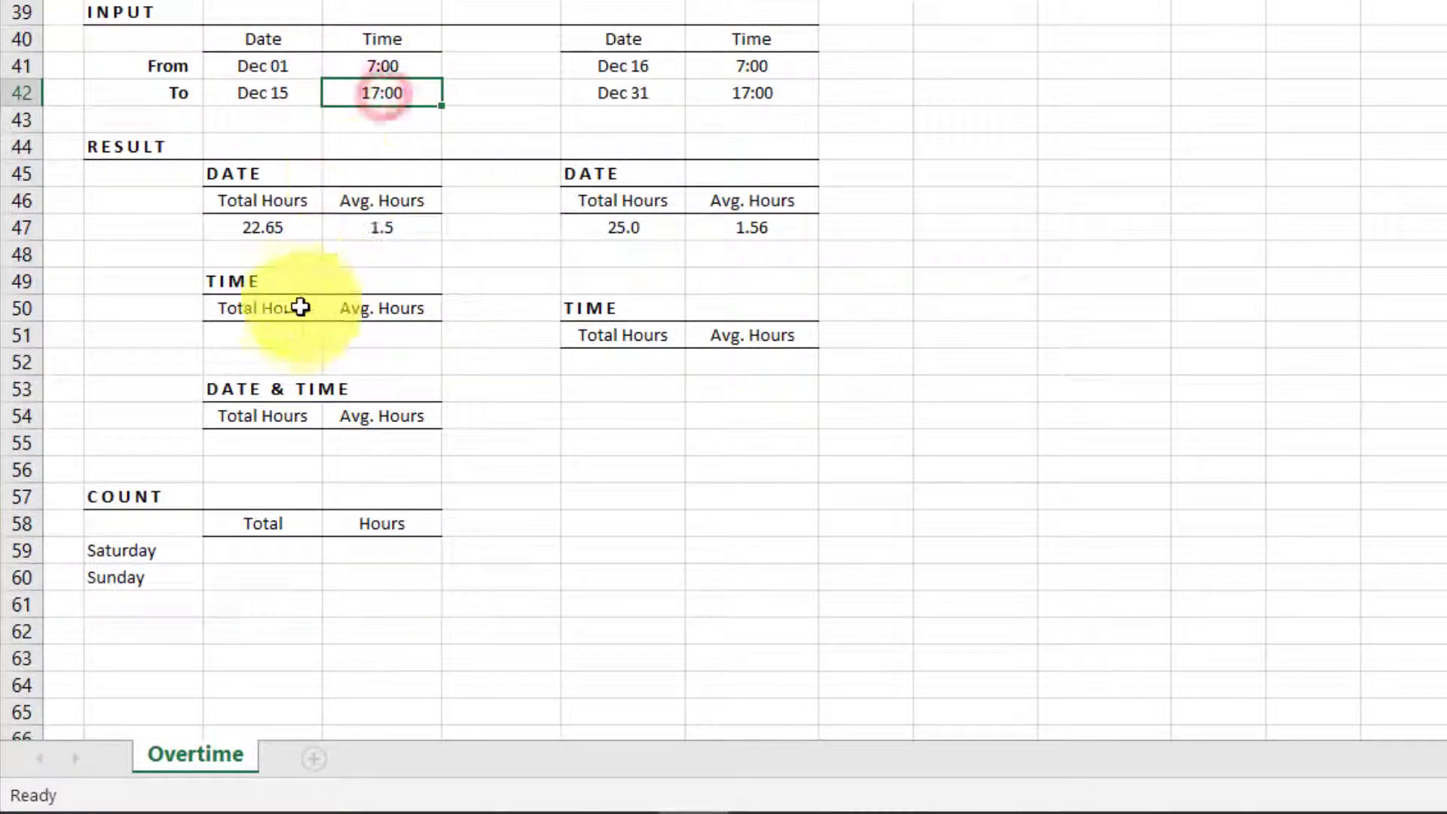
click(285, 328)
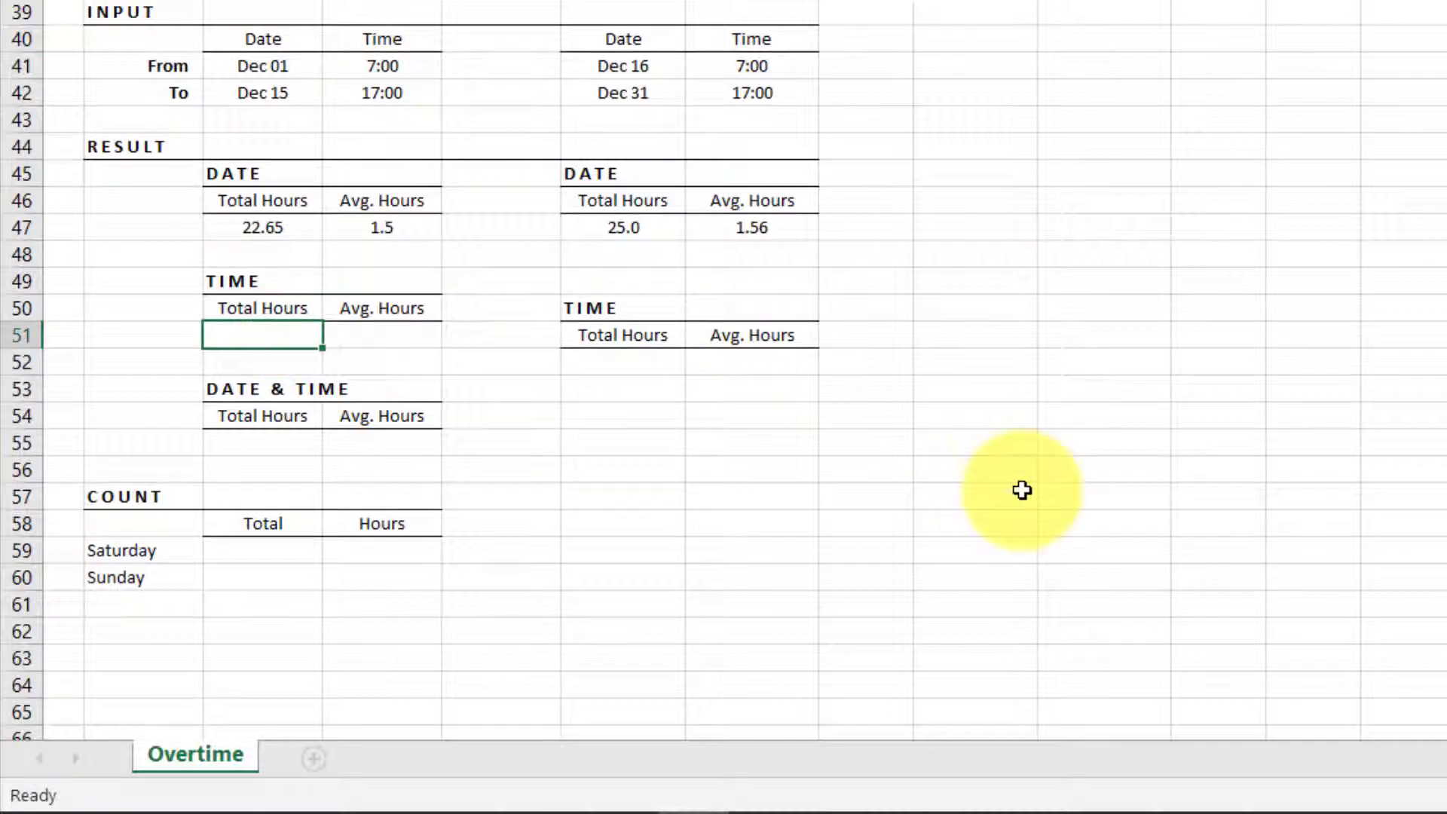
text(=sumifs)
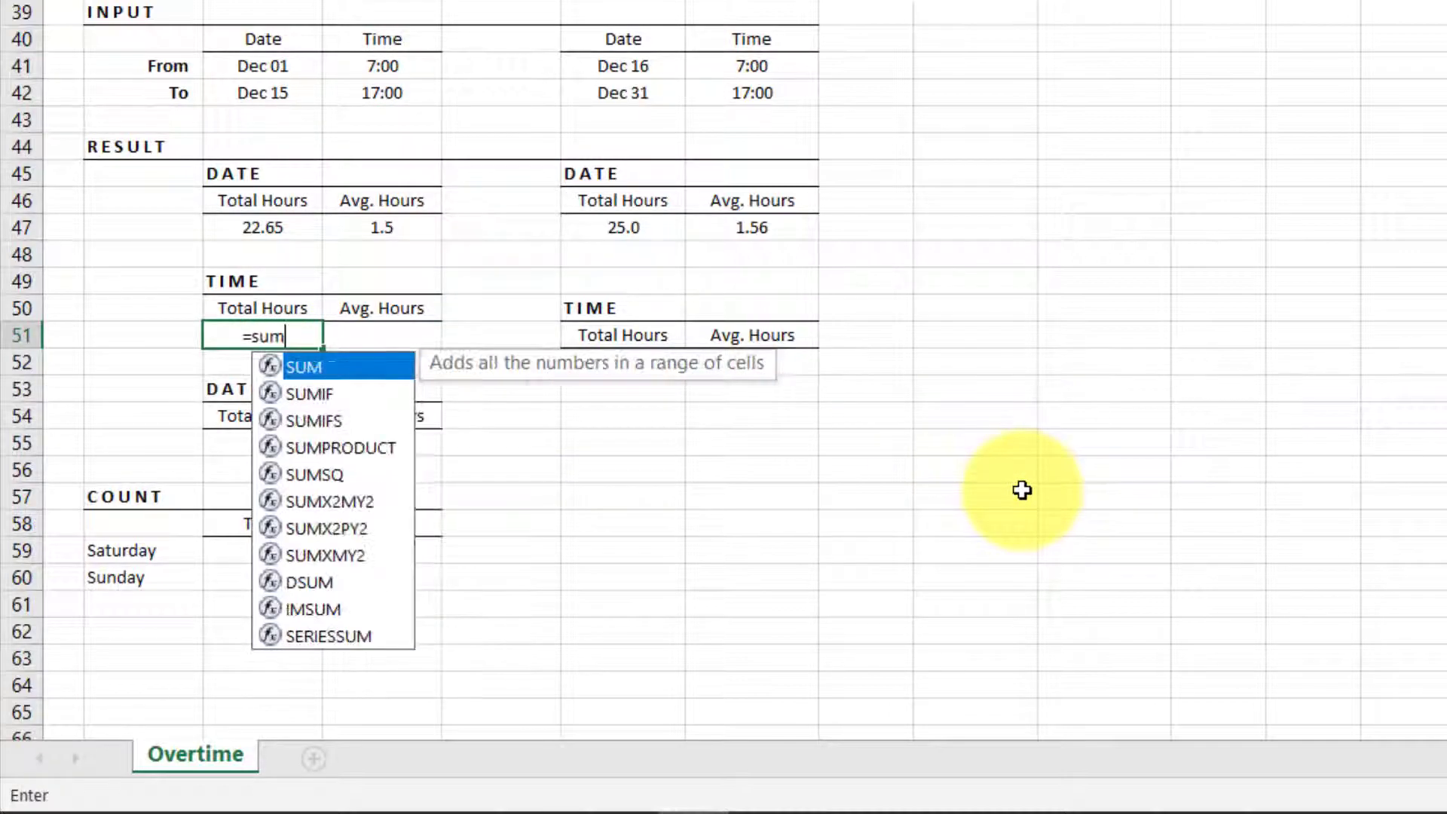
key(Tab)
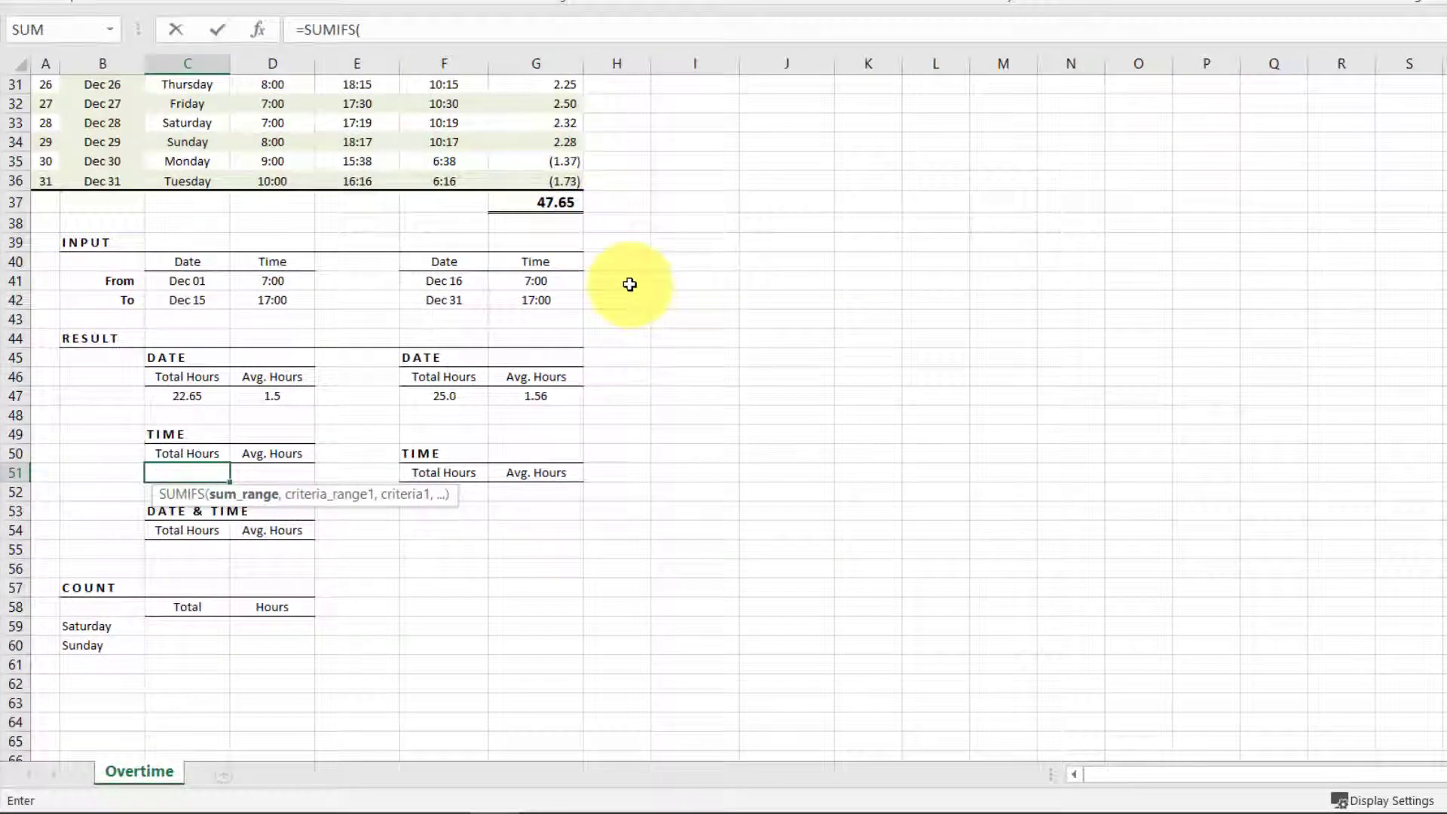
scroll(630, 284, up, 10)
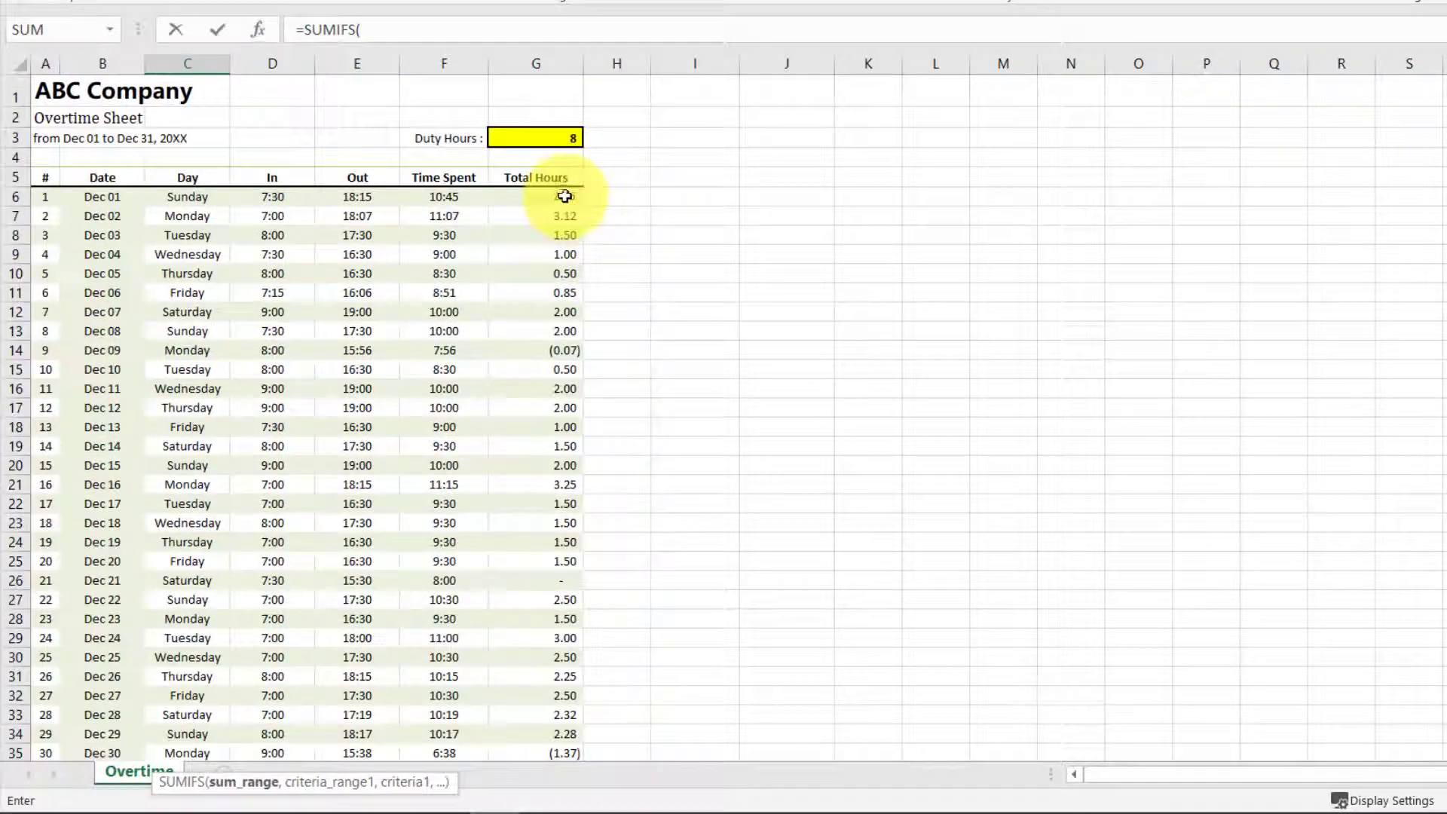
drag(564, 196, 553, 697)
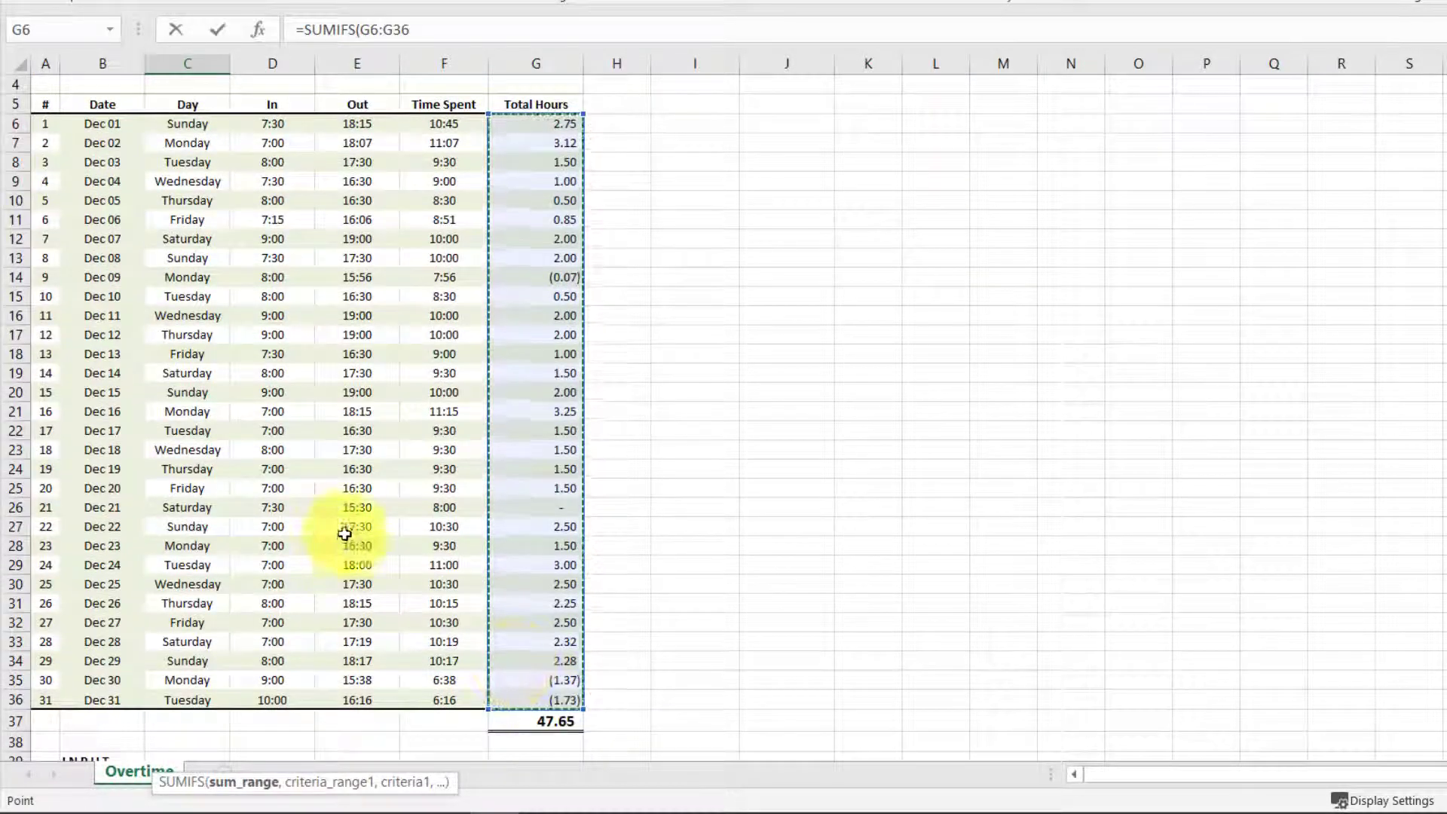
scroll(345, 524, down, 5)
scroll(346, 525, down, 2)
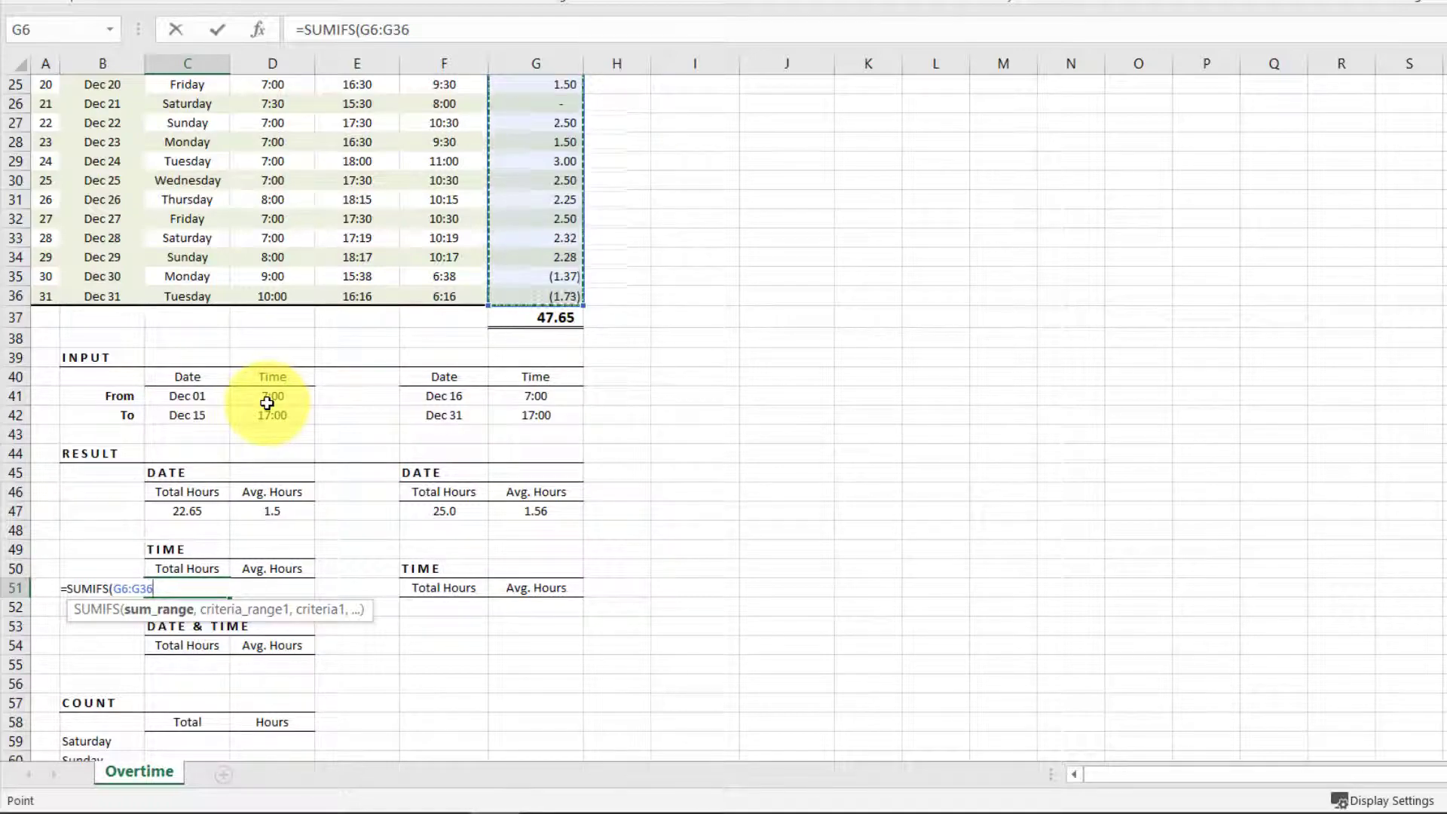
- Add the first criterion to the C51 formula, D6:D36,">="&D41, matching In times at or after the From time
text(,)
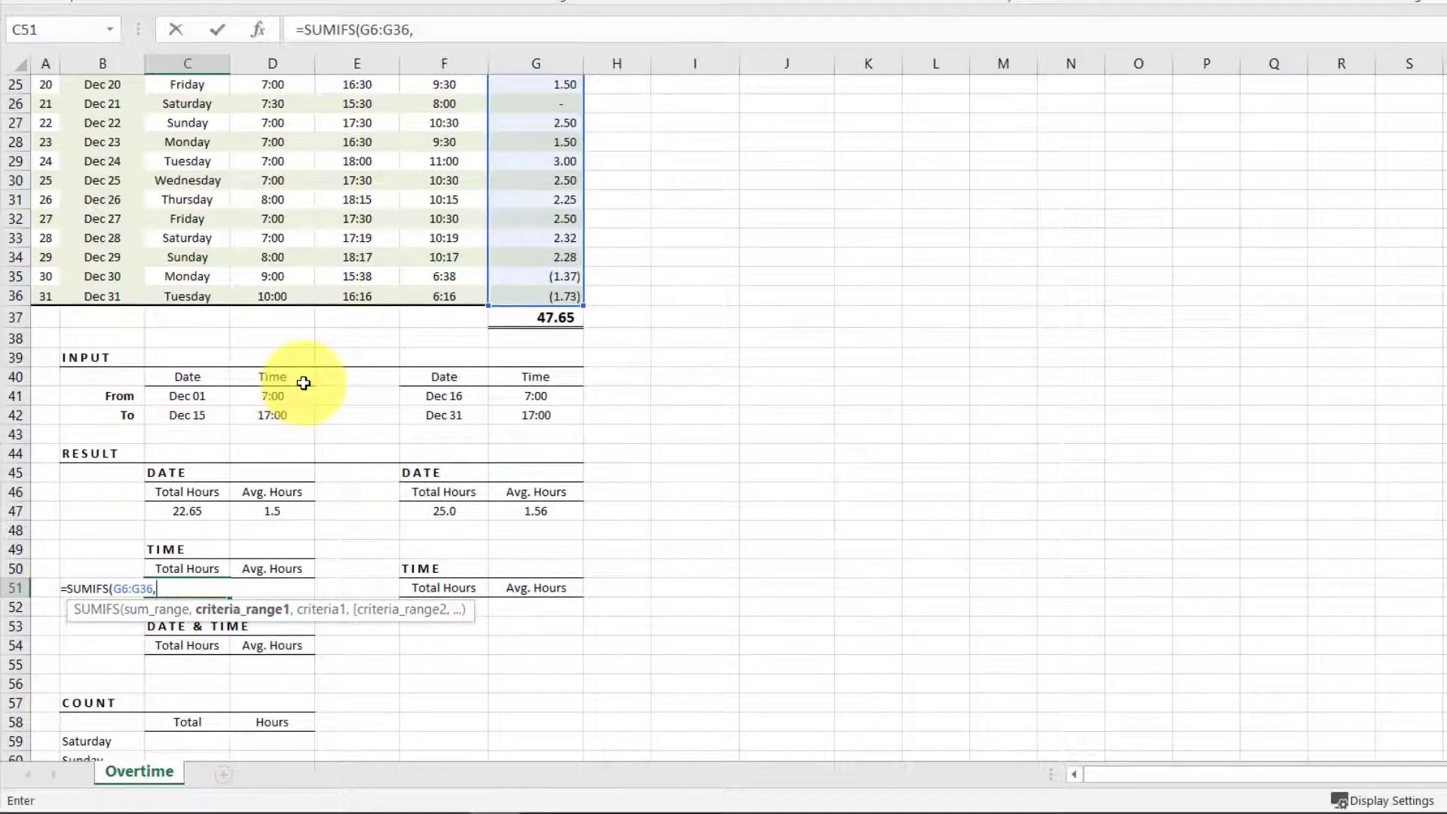
scroll(303, 382, up, 8)
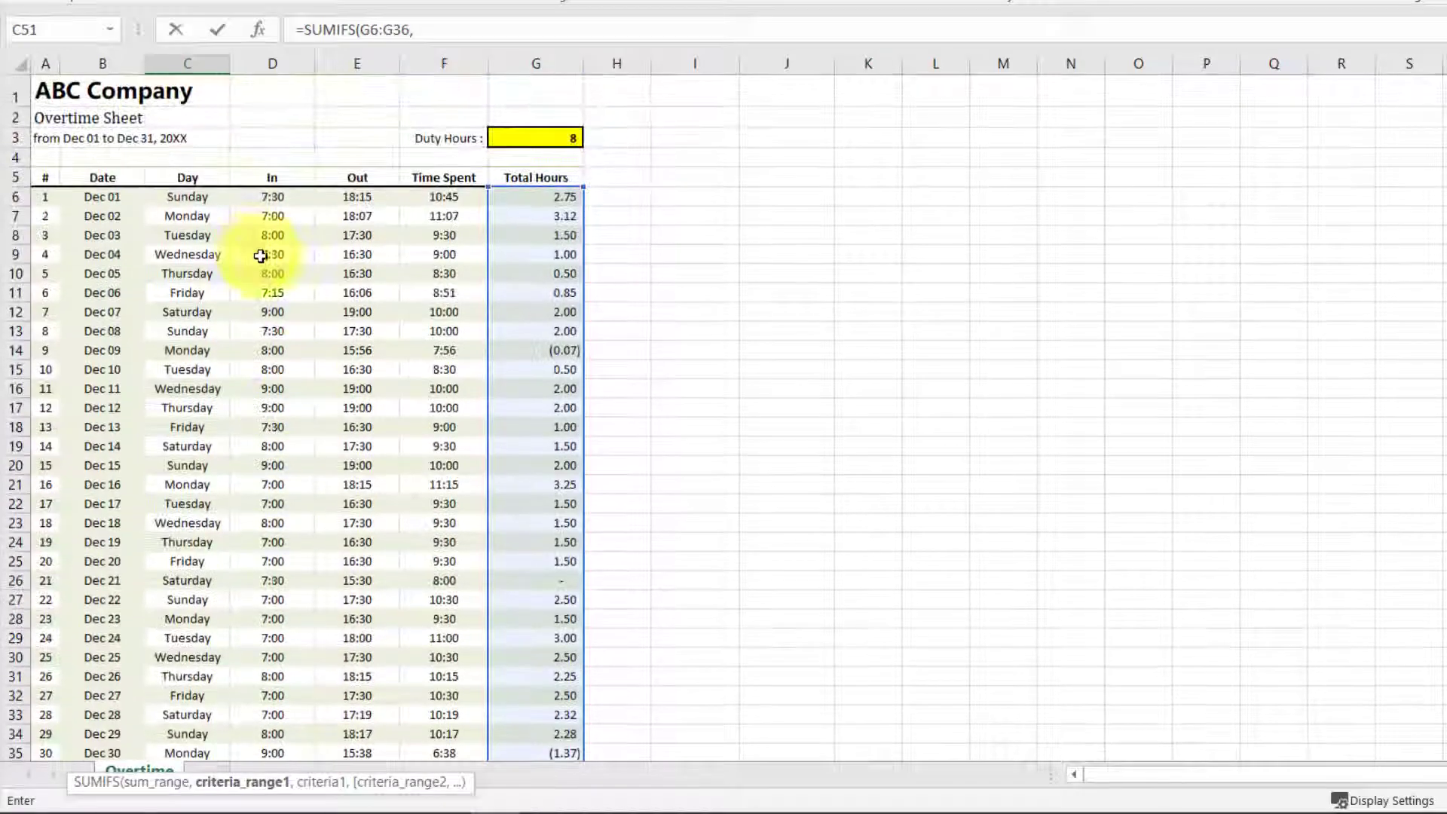
drag(276, 195, 266, 693)
text(,">="&)
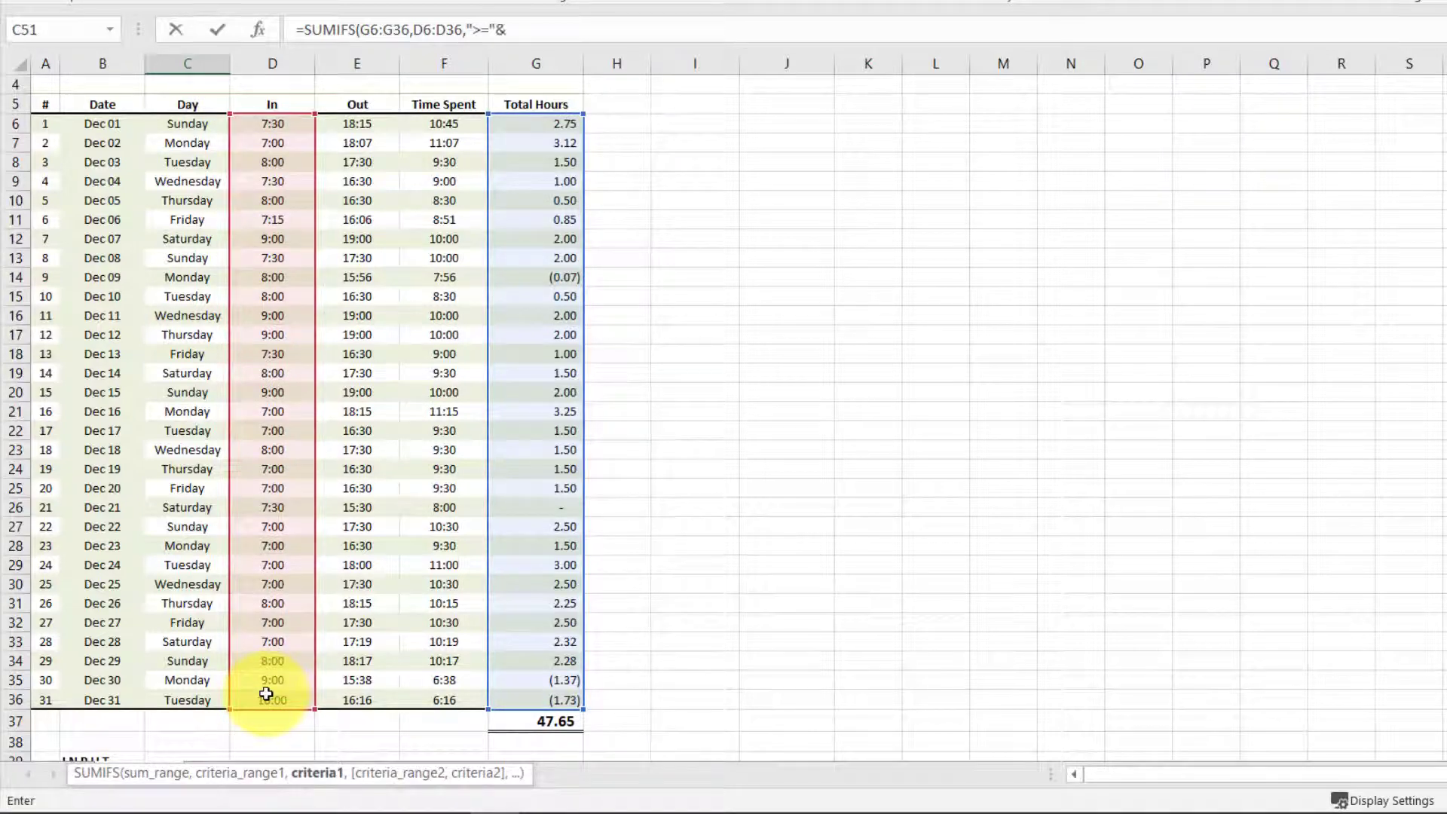
scroll(226, 640, down, 7)
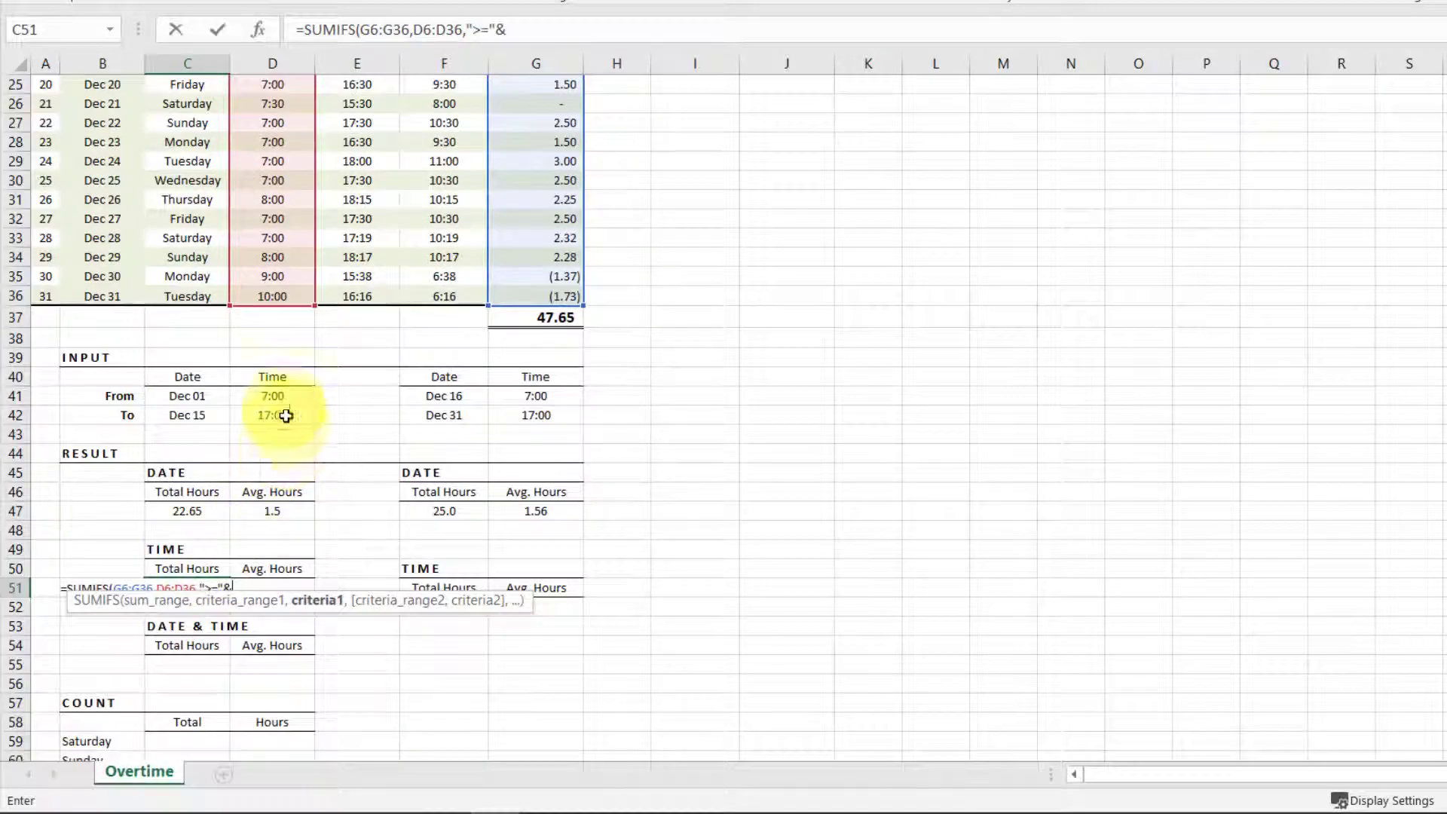
click(281, 393)
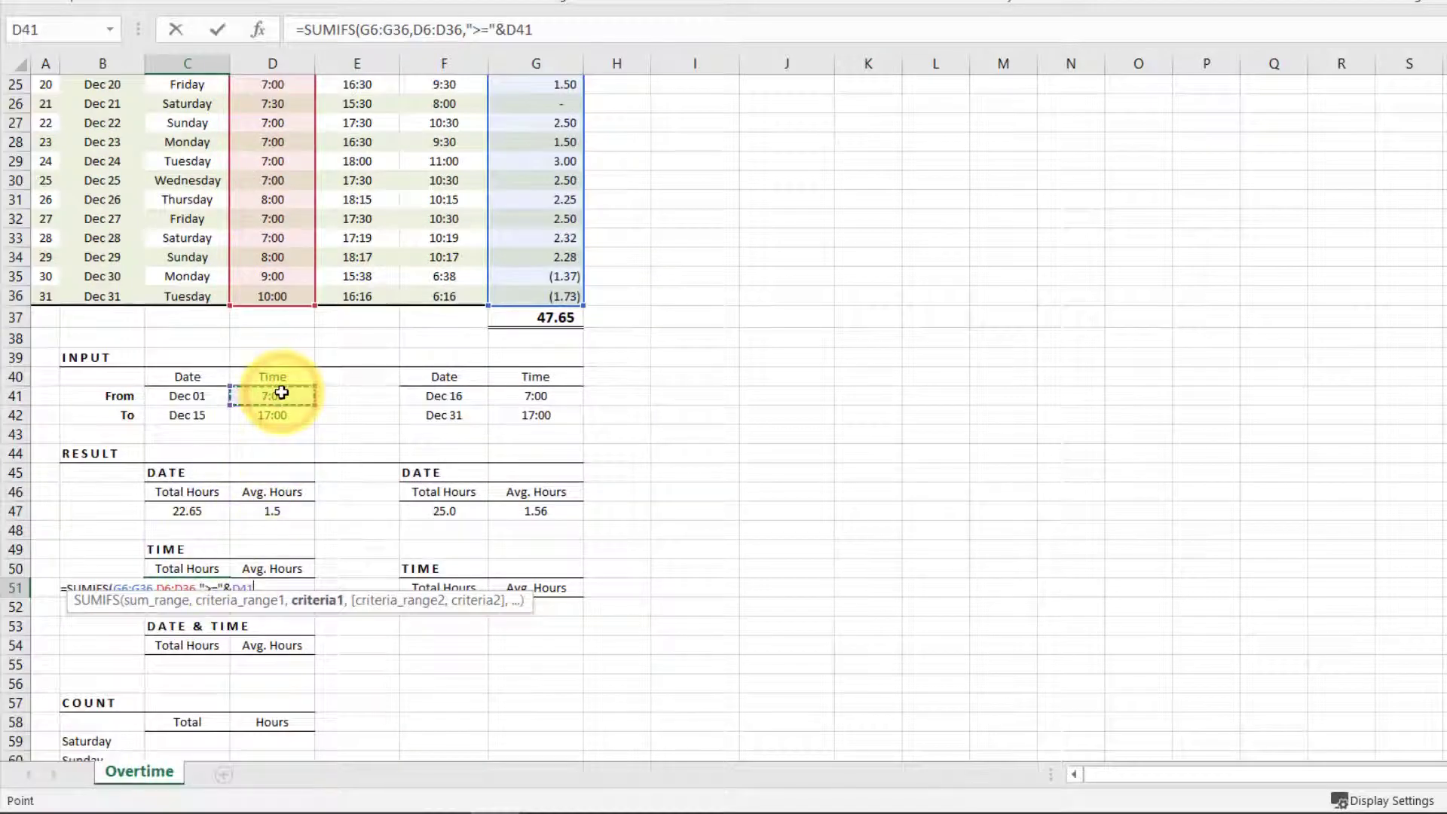
- Add the second criterion E6:E36,"<="&D42 for Out times up to the To time and enter the C51 formula
text(,)
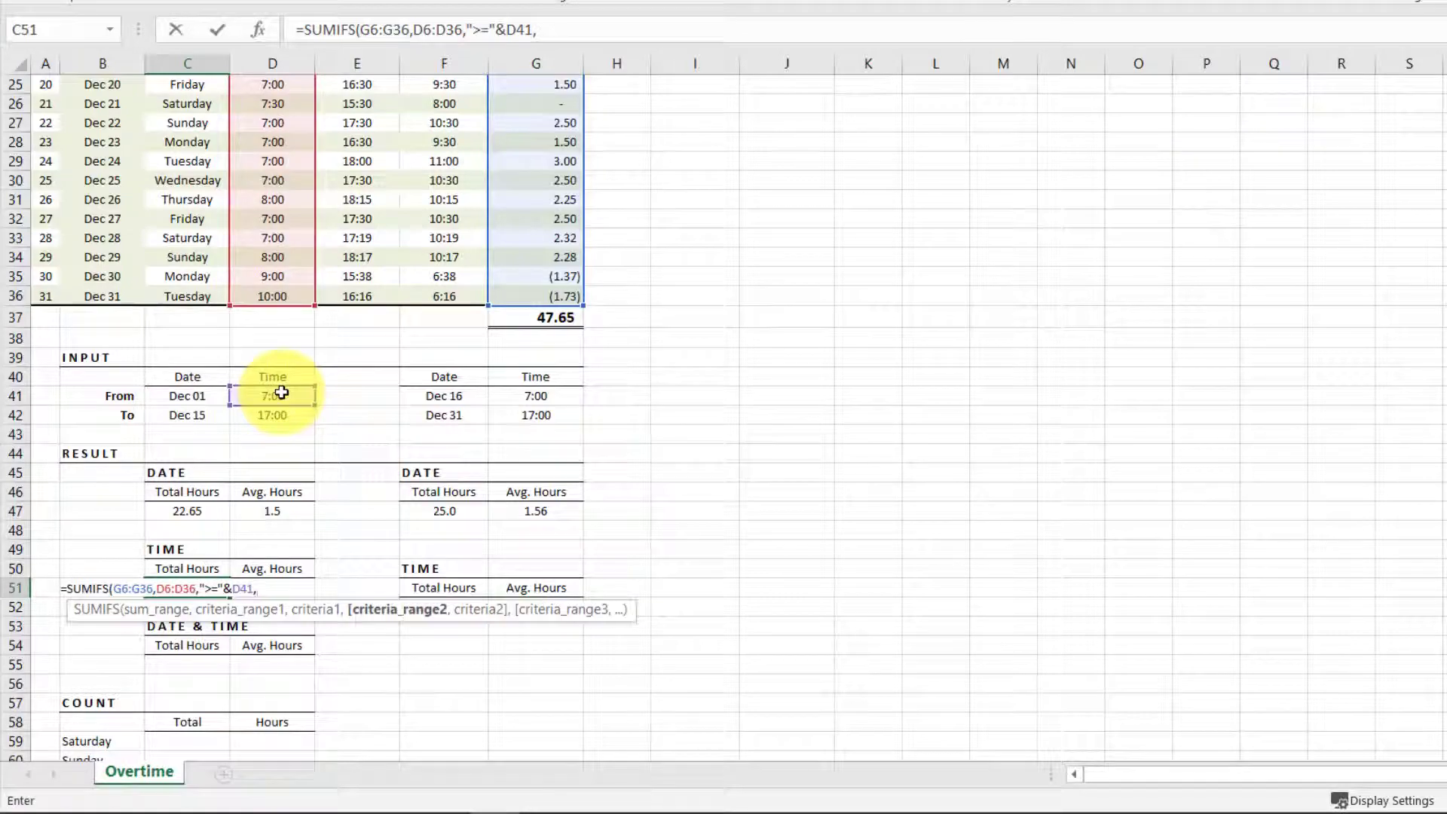
scroll(374, 349, up, 8)
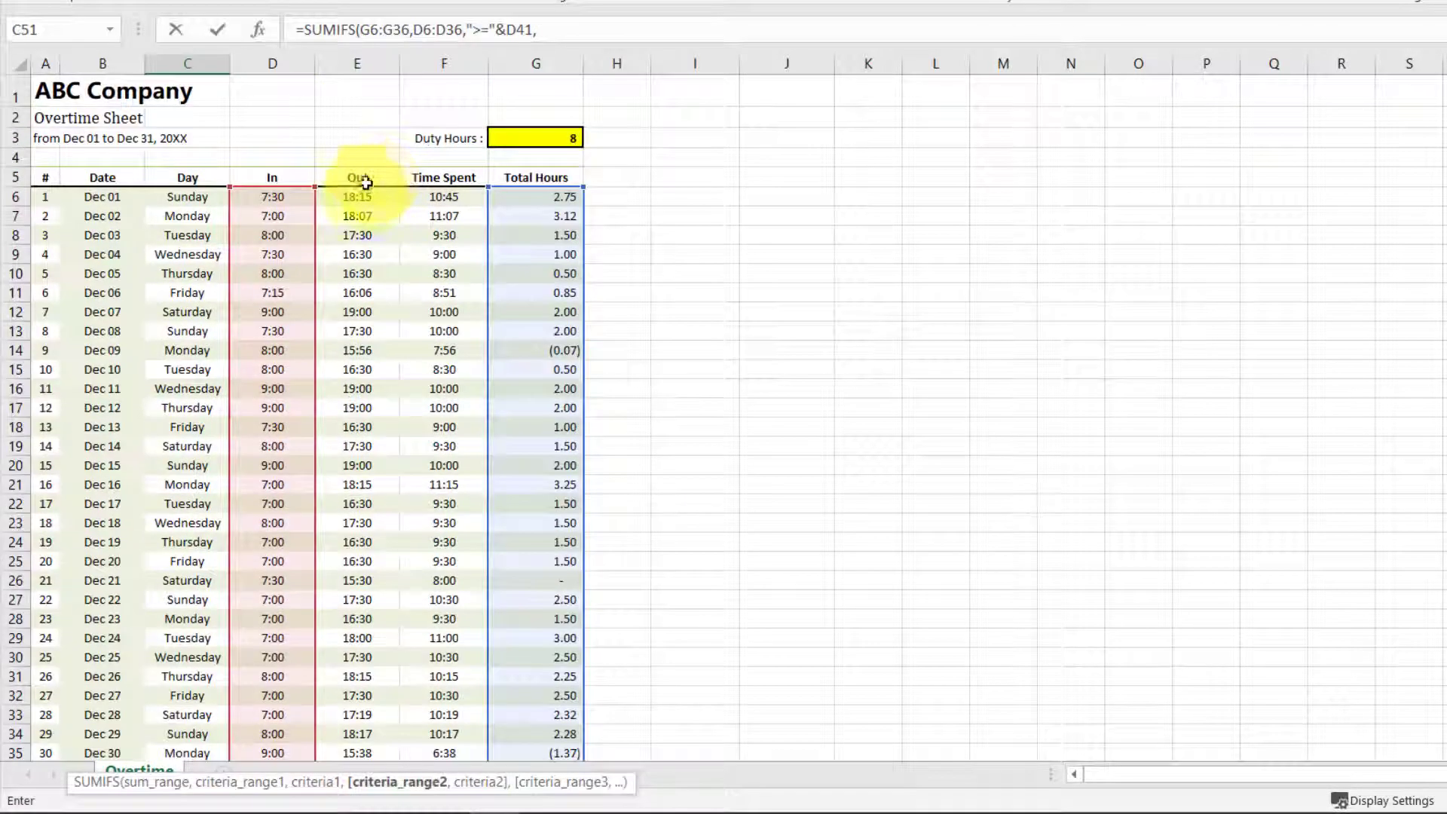
click(365, 214)
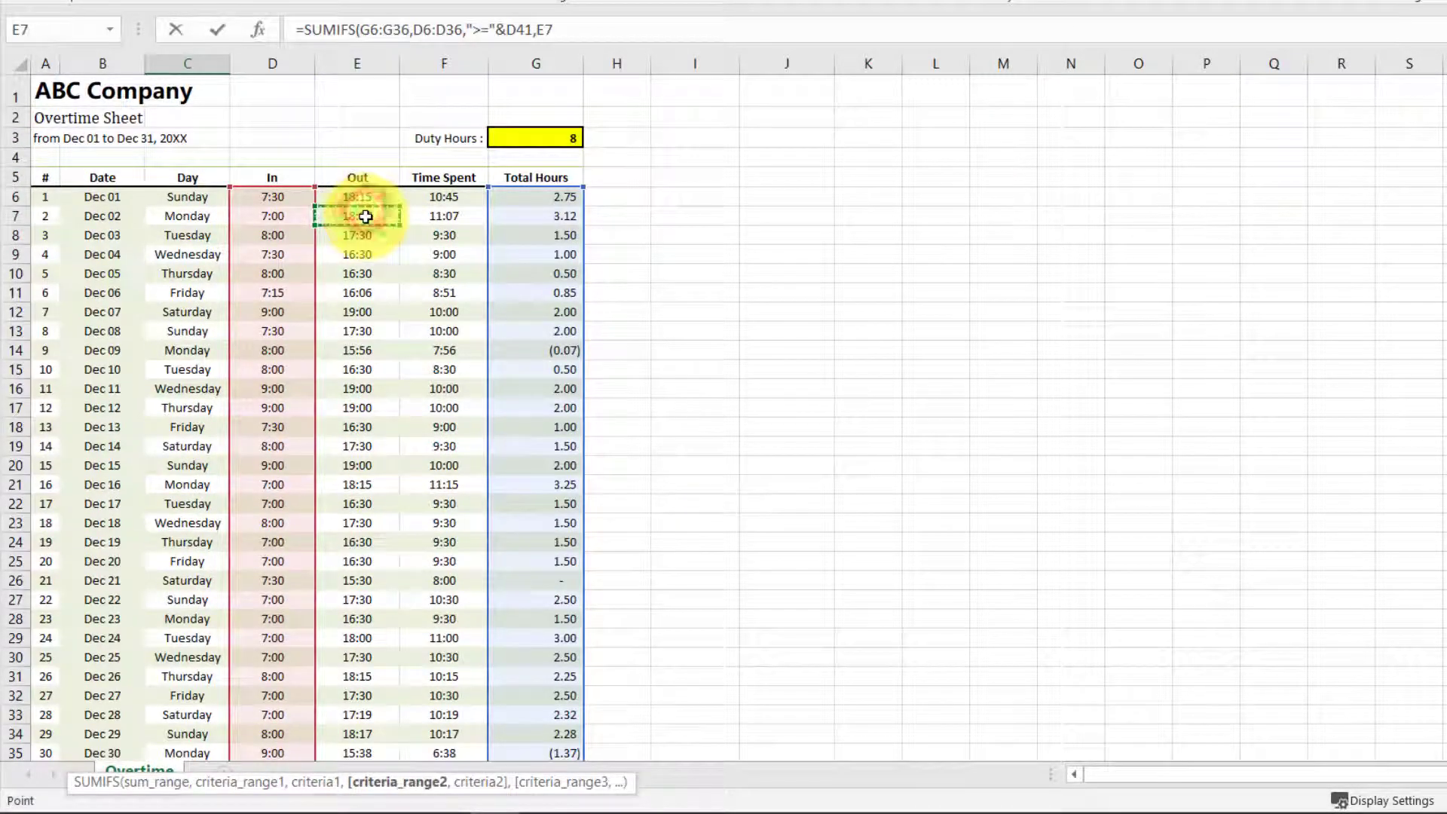
drag(360, 194, 365, 704)
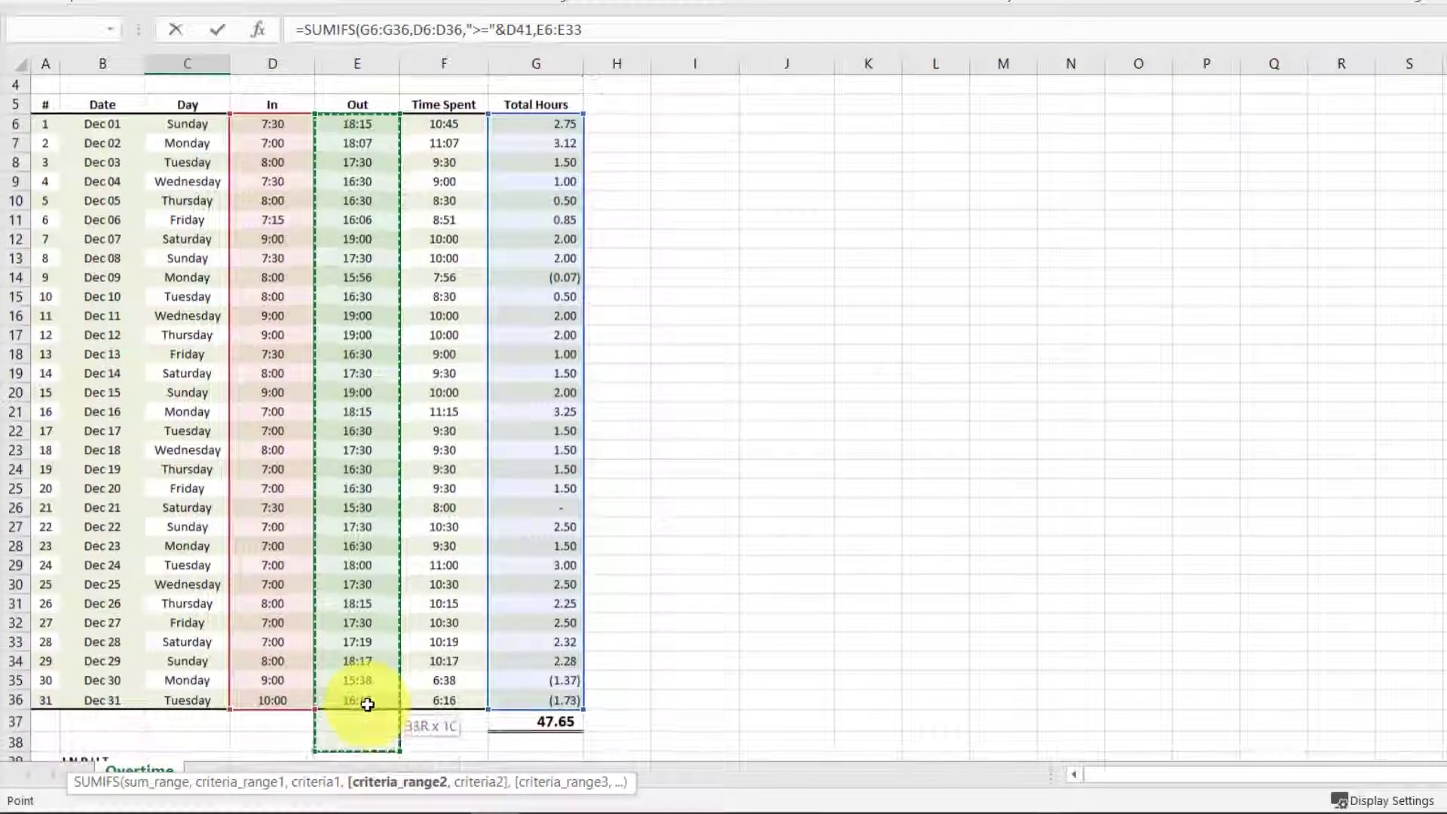
scroll(307, 550, down, 7)
scroll(307, 551, down, 1)
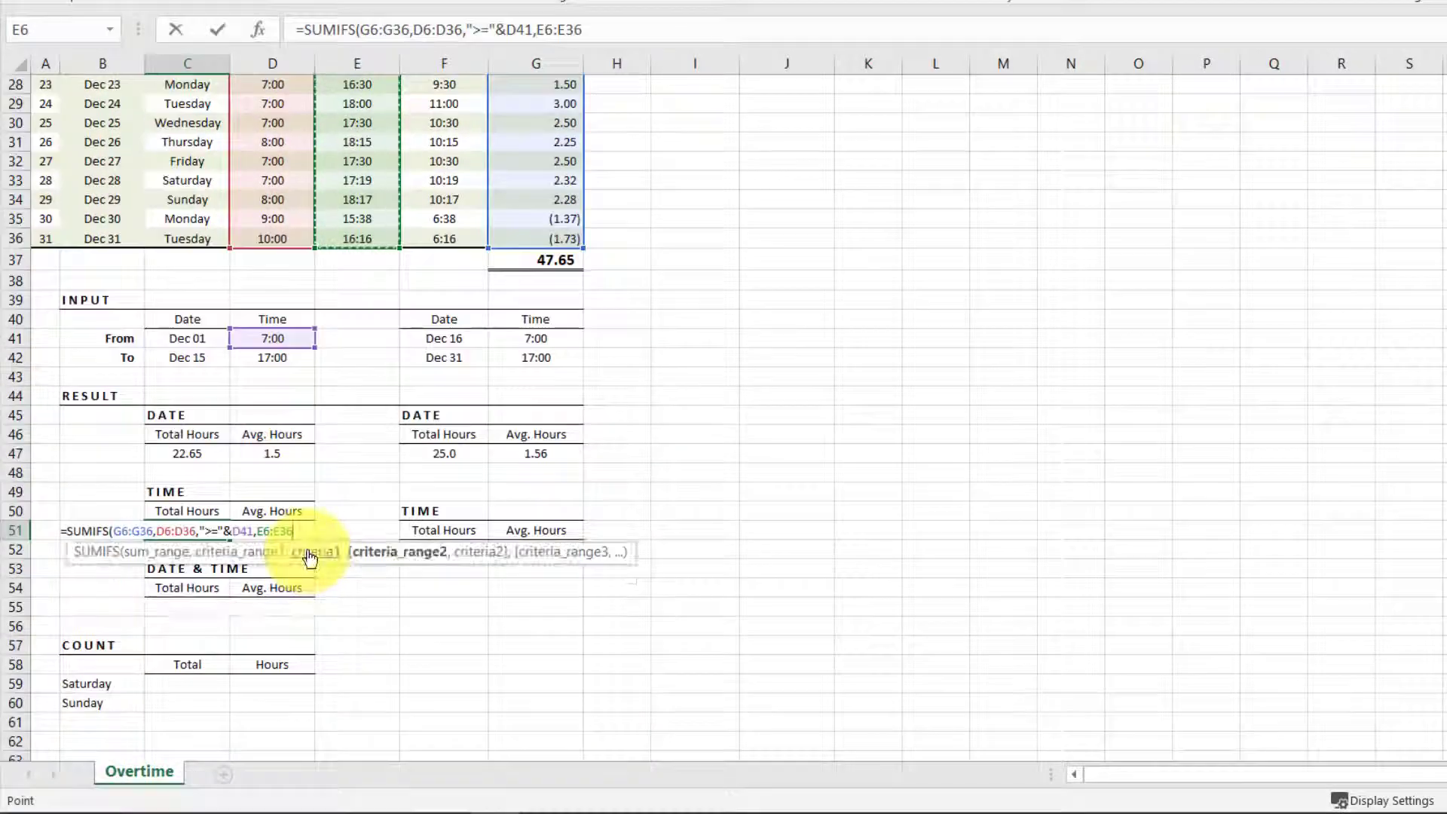
text(,"<="&)
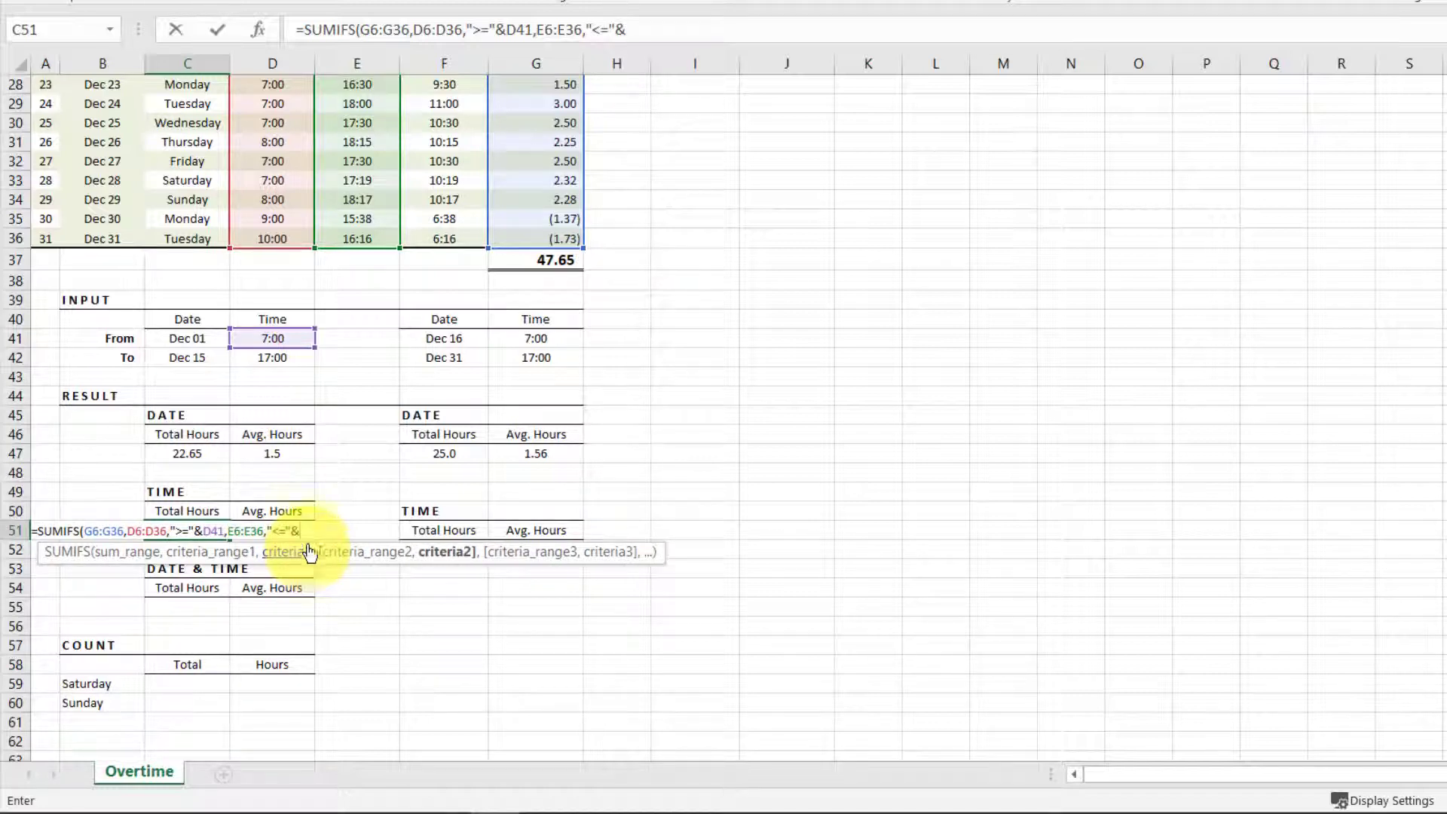
click(279, 355)
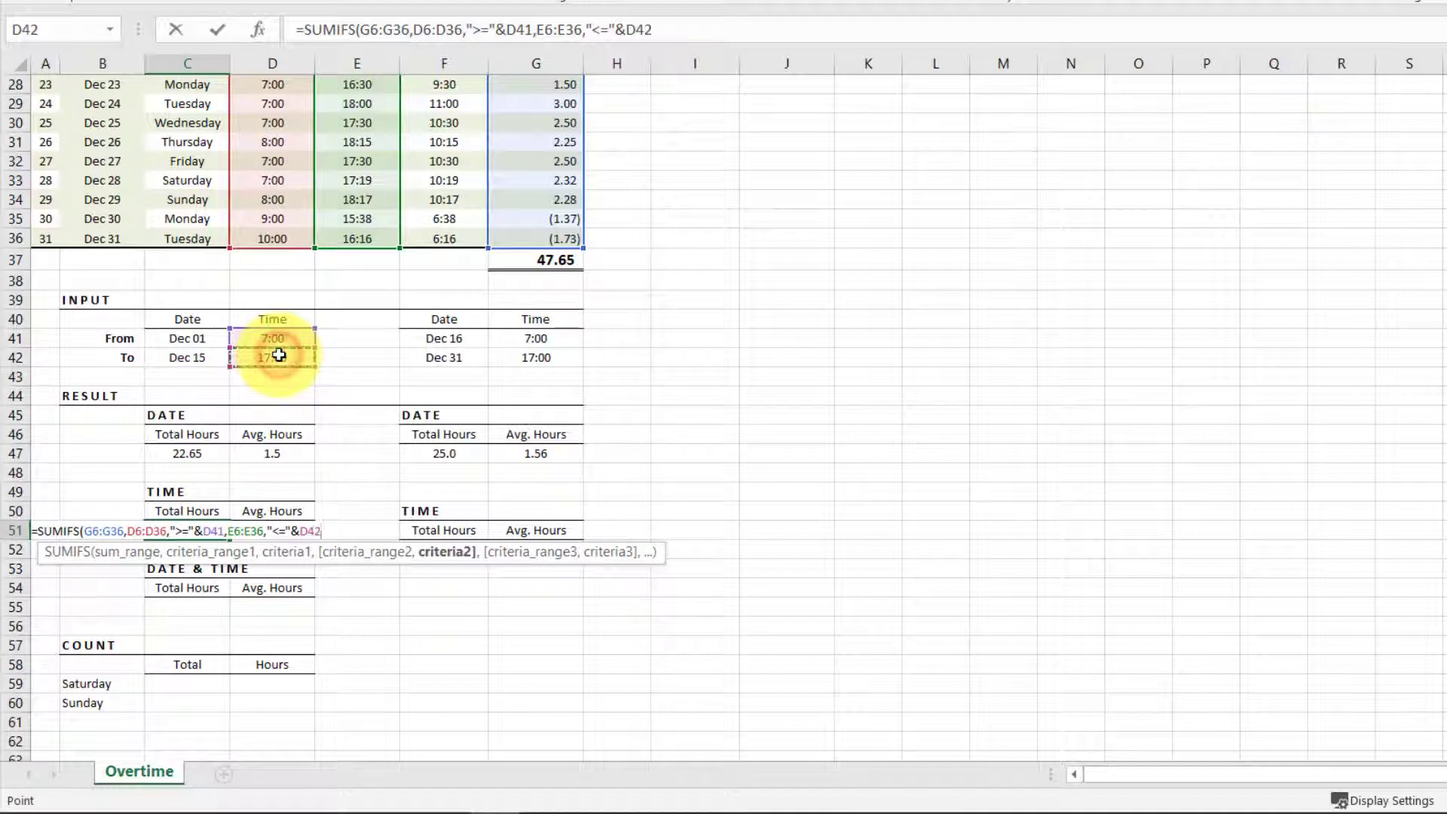
text())
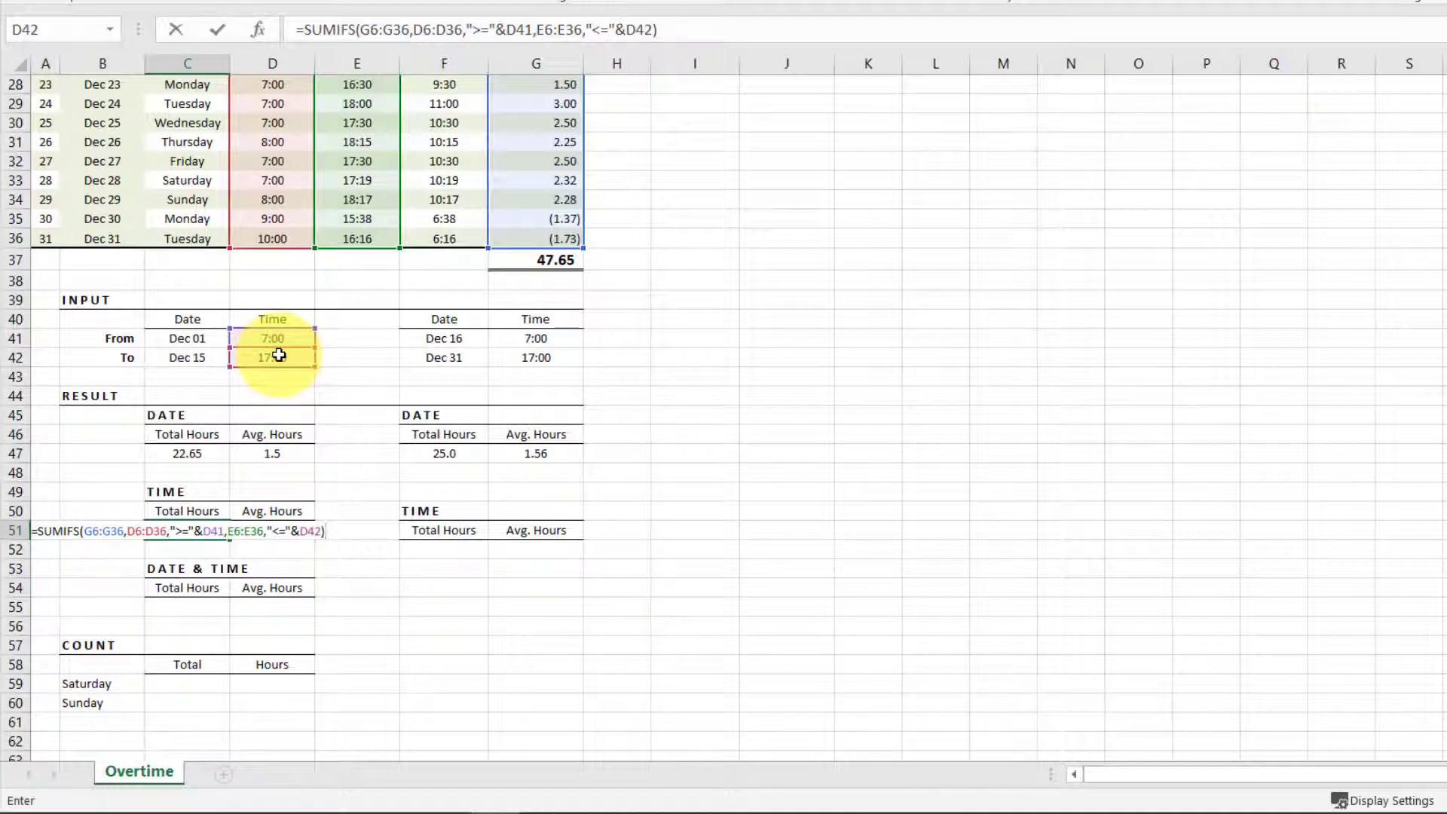
key(Return)
key(Up)
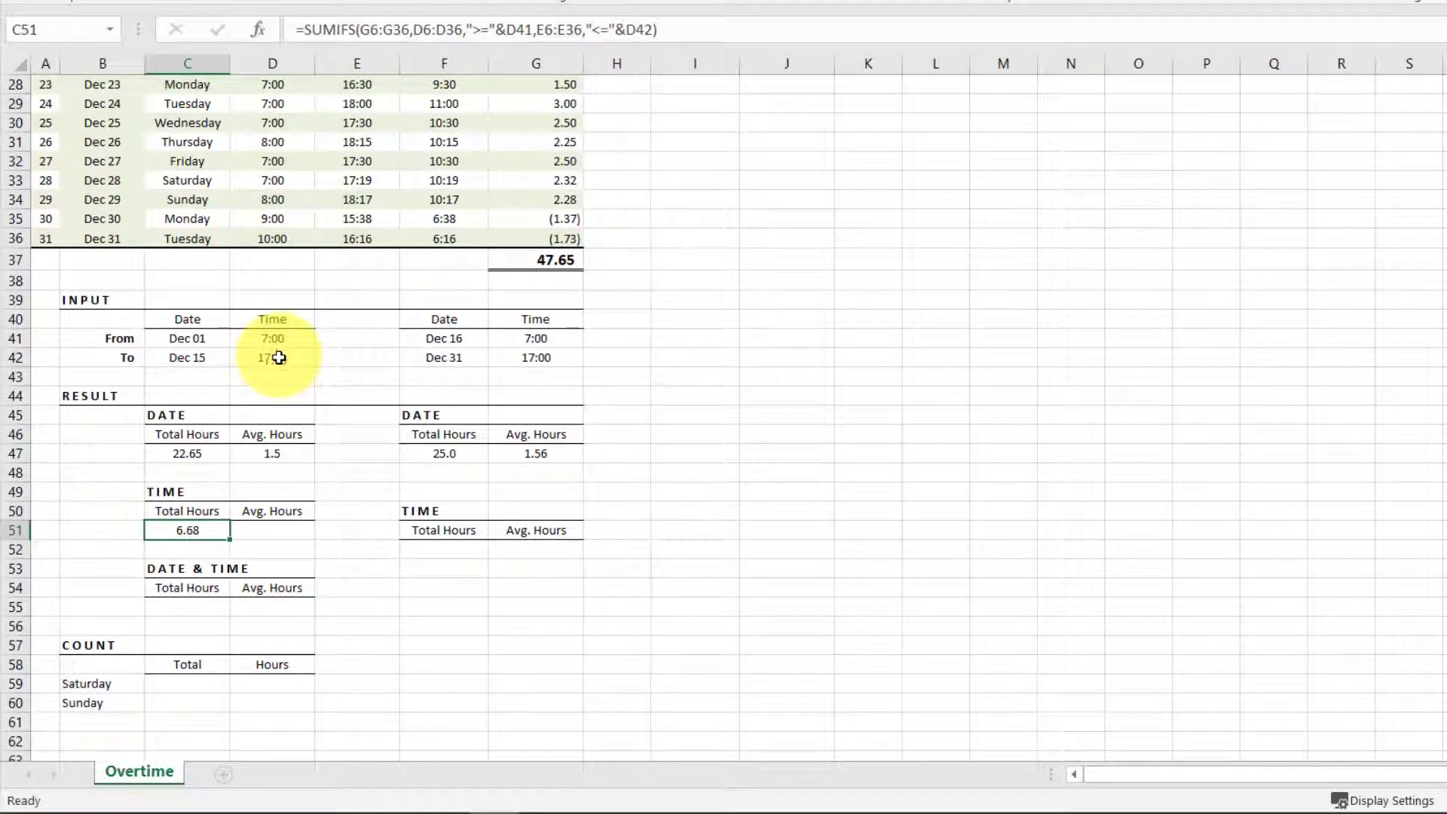
click(270, 340)
click(267, 359)
drag(281, 332, 283, 349)
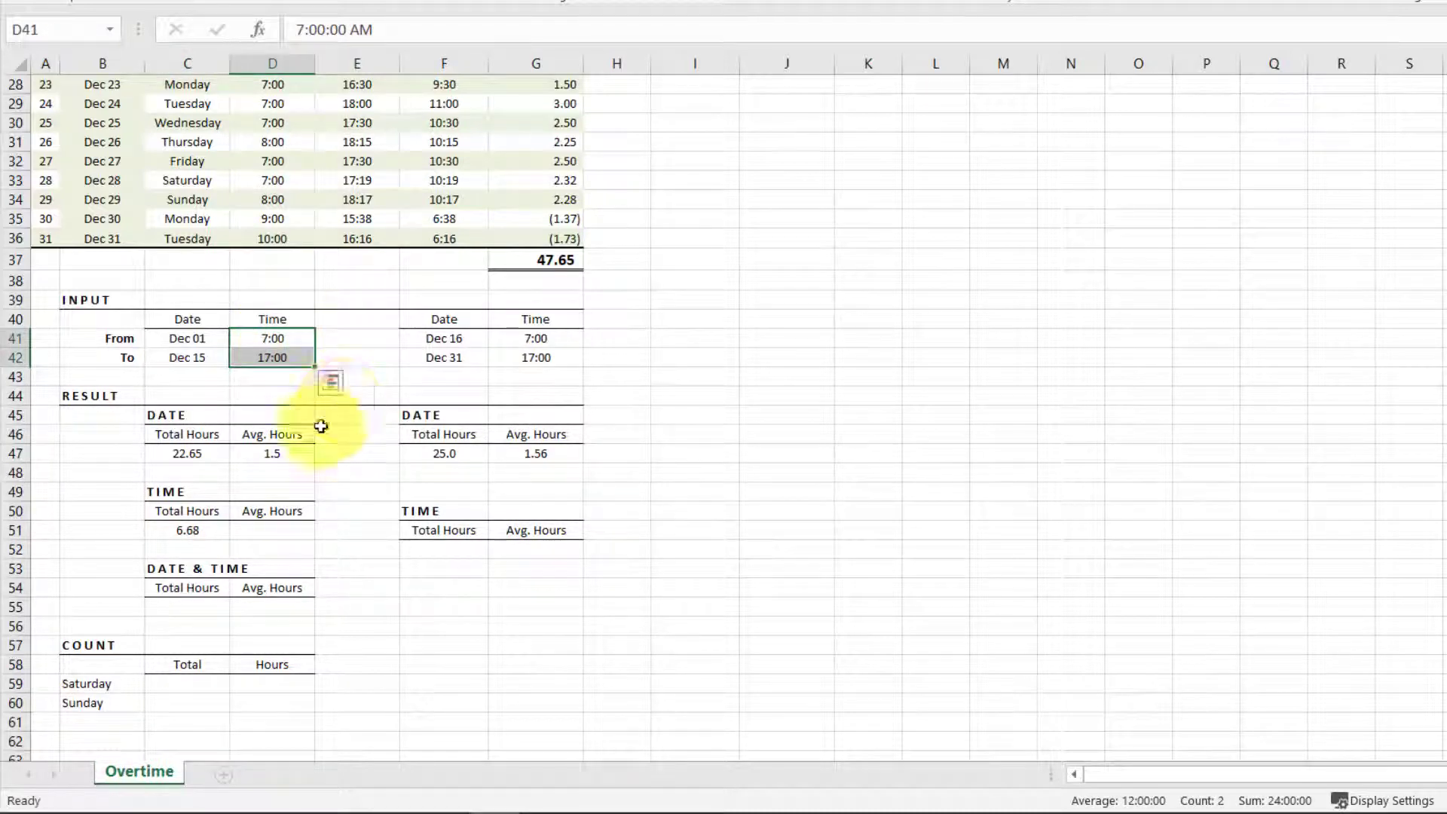
- Copy the SUMIFS formula text from C51 into D51, the Avg. Hours cell of the first TIME block
click(185, 531)
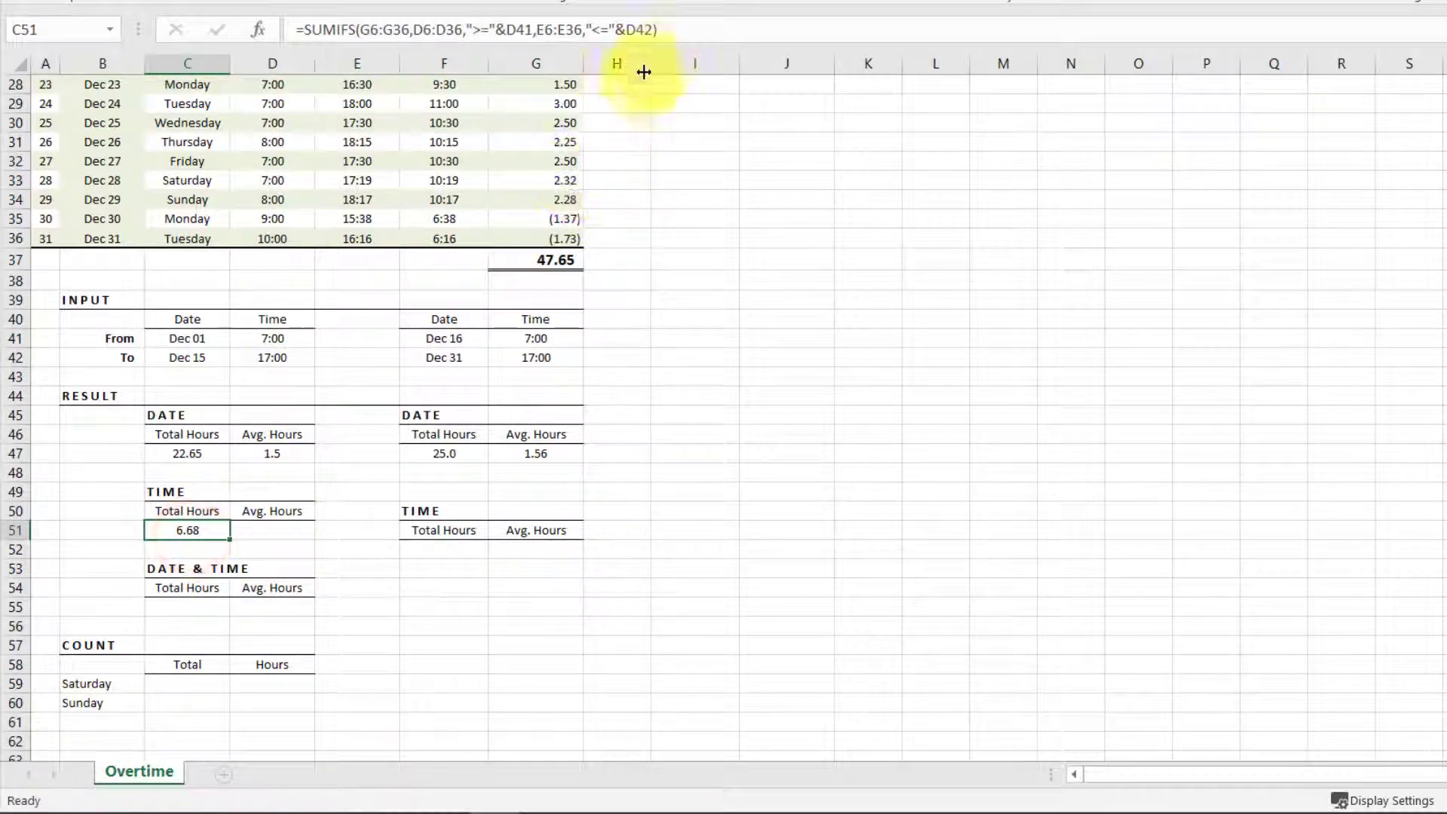
drag(688, 29, 198, 6)
key(Return)
click(262, 527)
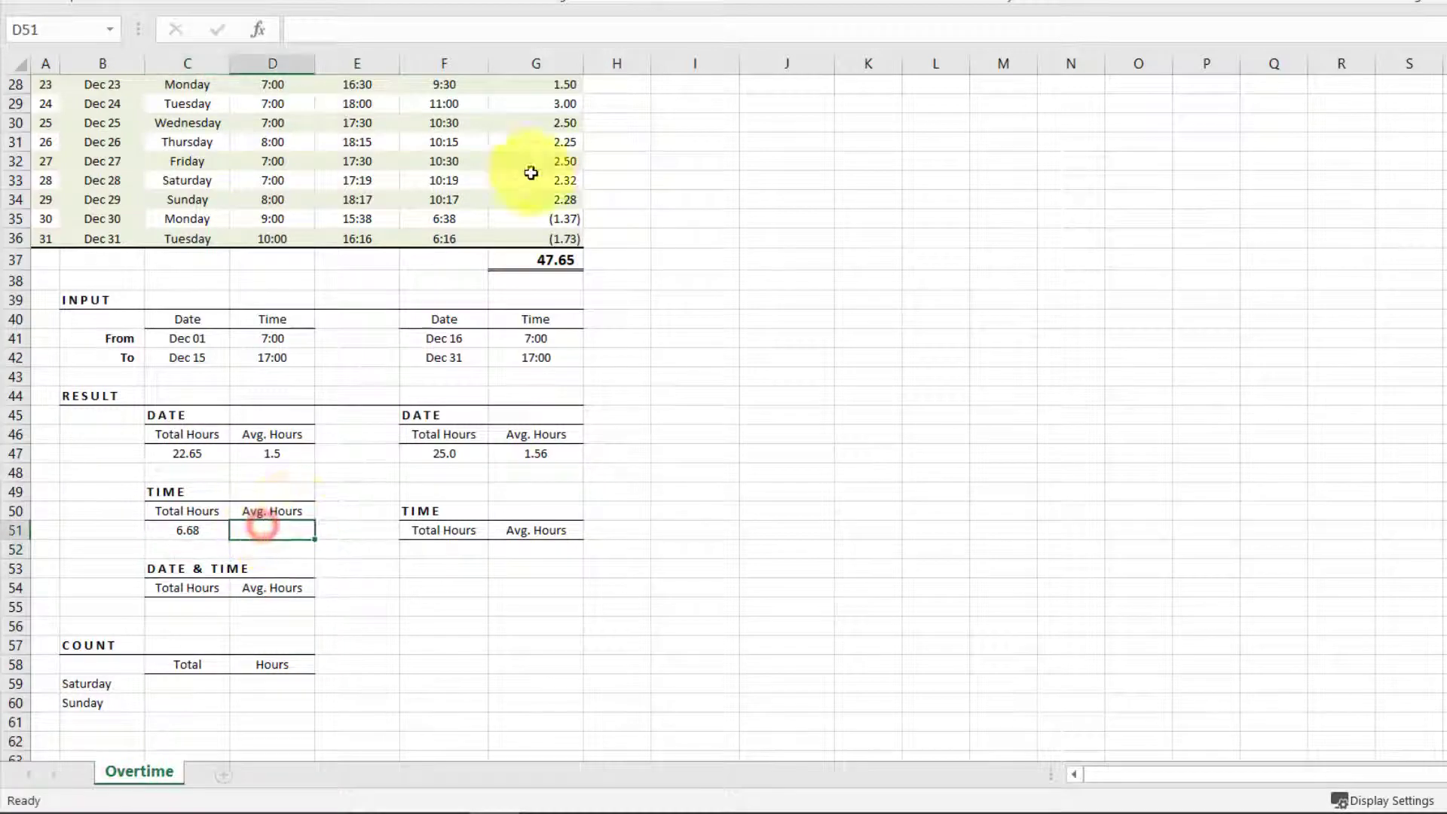
click(608, 28)
key(ctrl+v)
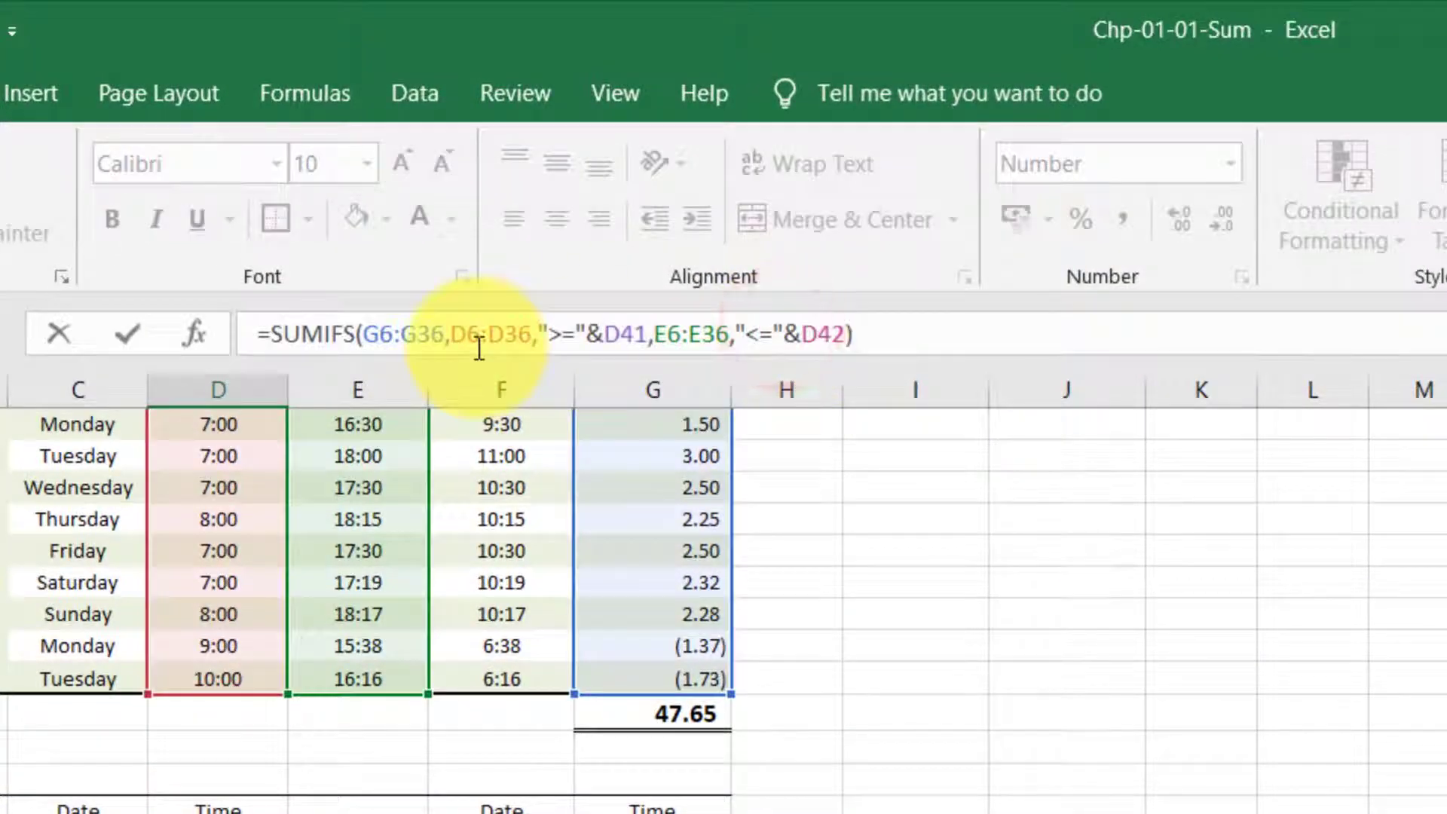
- Replace the function in D51, entering =AVERAGEIFS(G6:G36,D6:D36,">="&D41,E6:E36,"<="&D42)
click(314, 331)
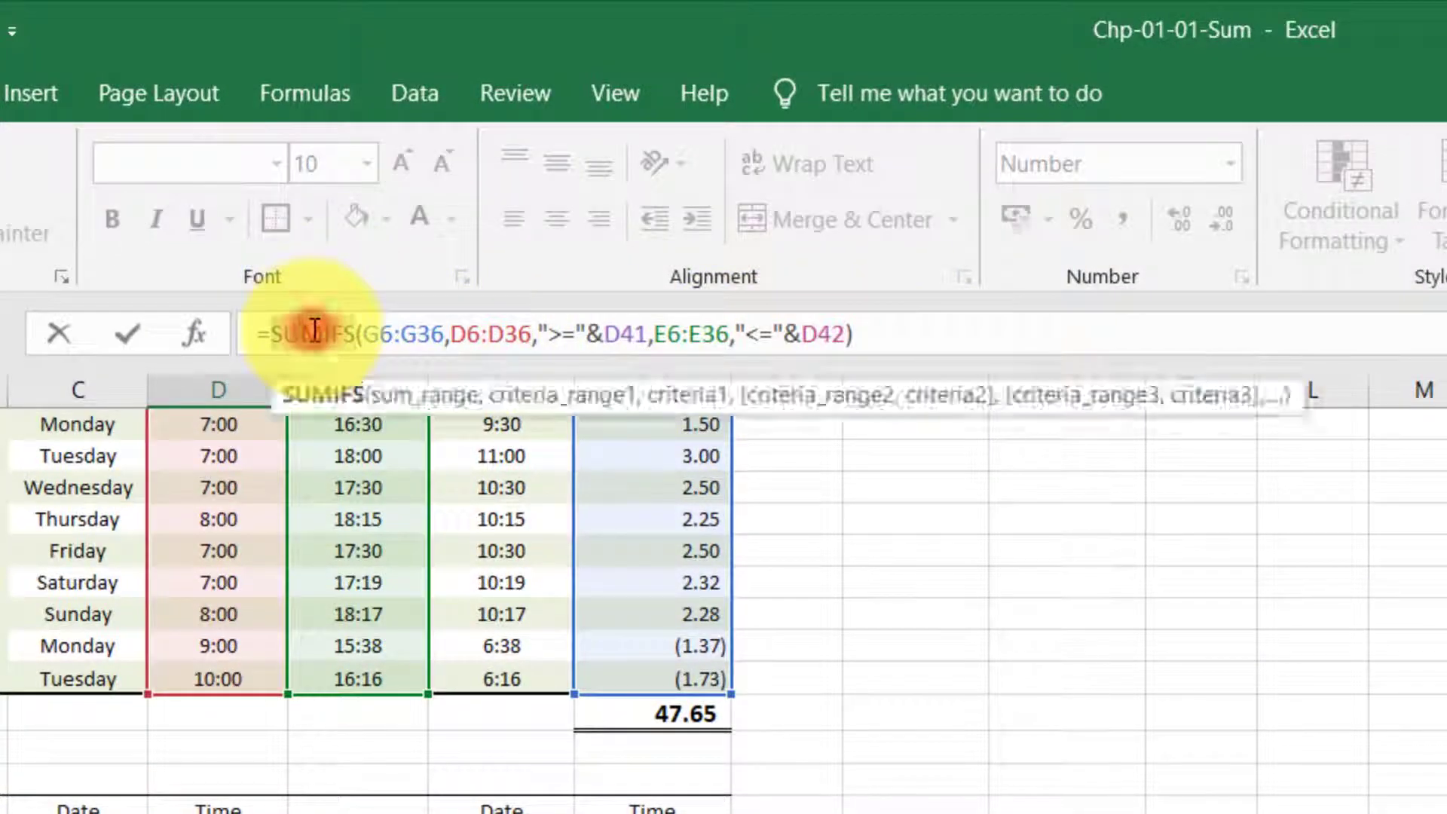
double_click(314, 332)
text(ave)
click(418, 532)
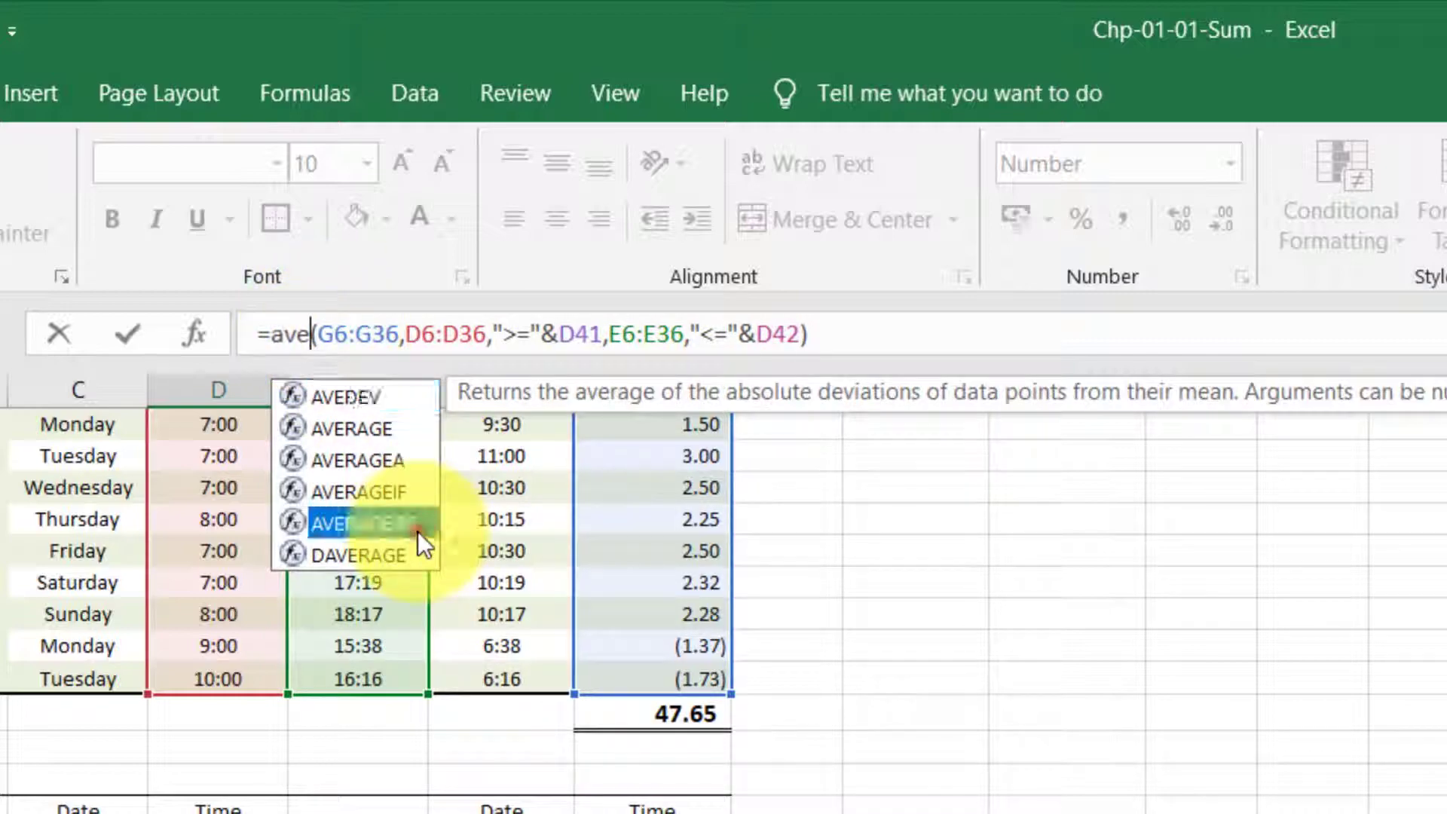
double_click(417, 531)
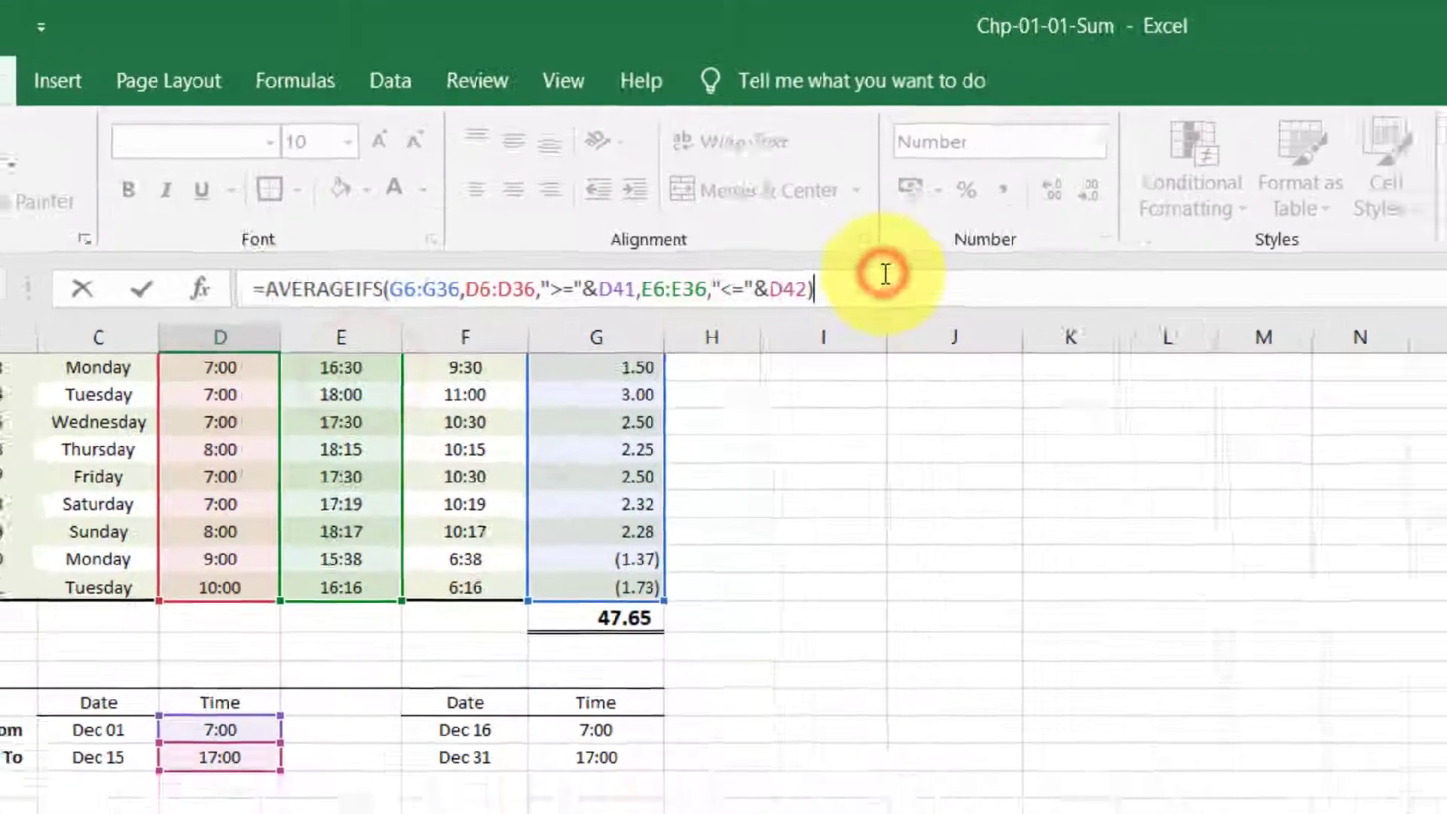
key(Return)
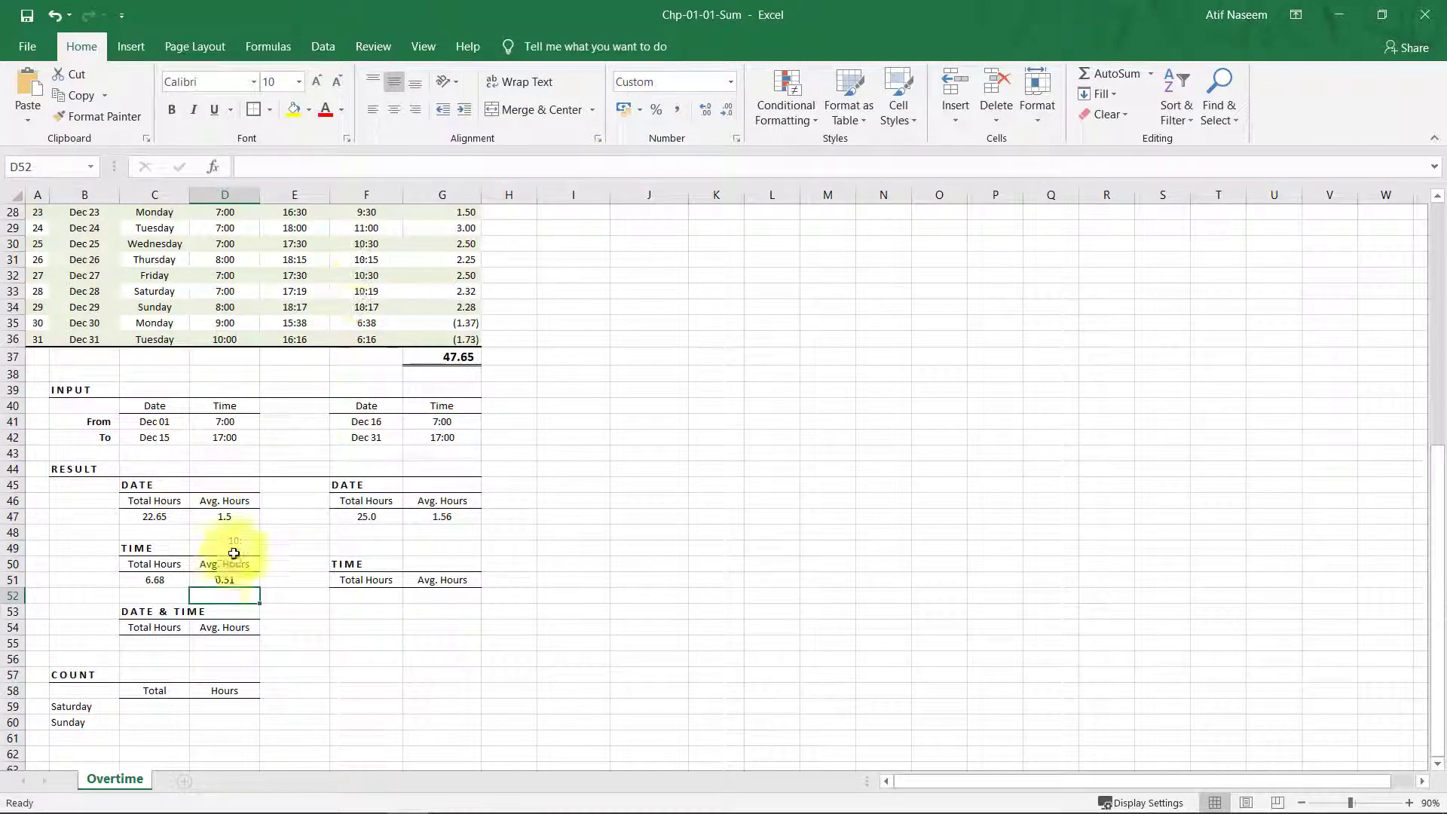
- Start a SUMIFS formula in C55, Total Hours of the DATE & TIME block, with G6:G36 as the sum range
click(167, 650)
text(=)
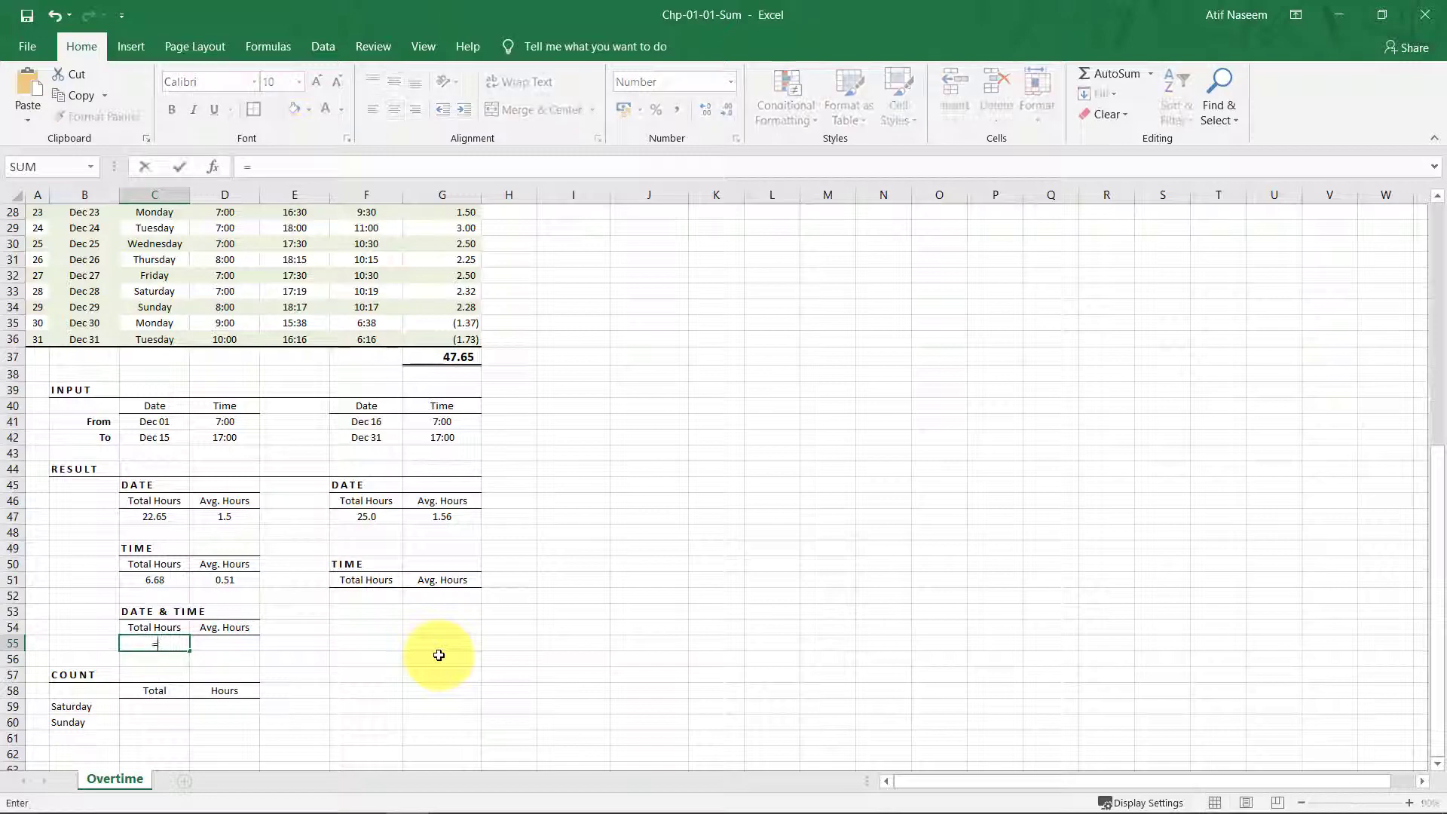
text(sumifs)
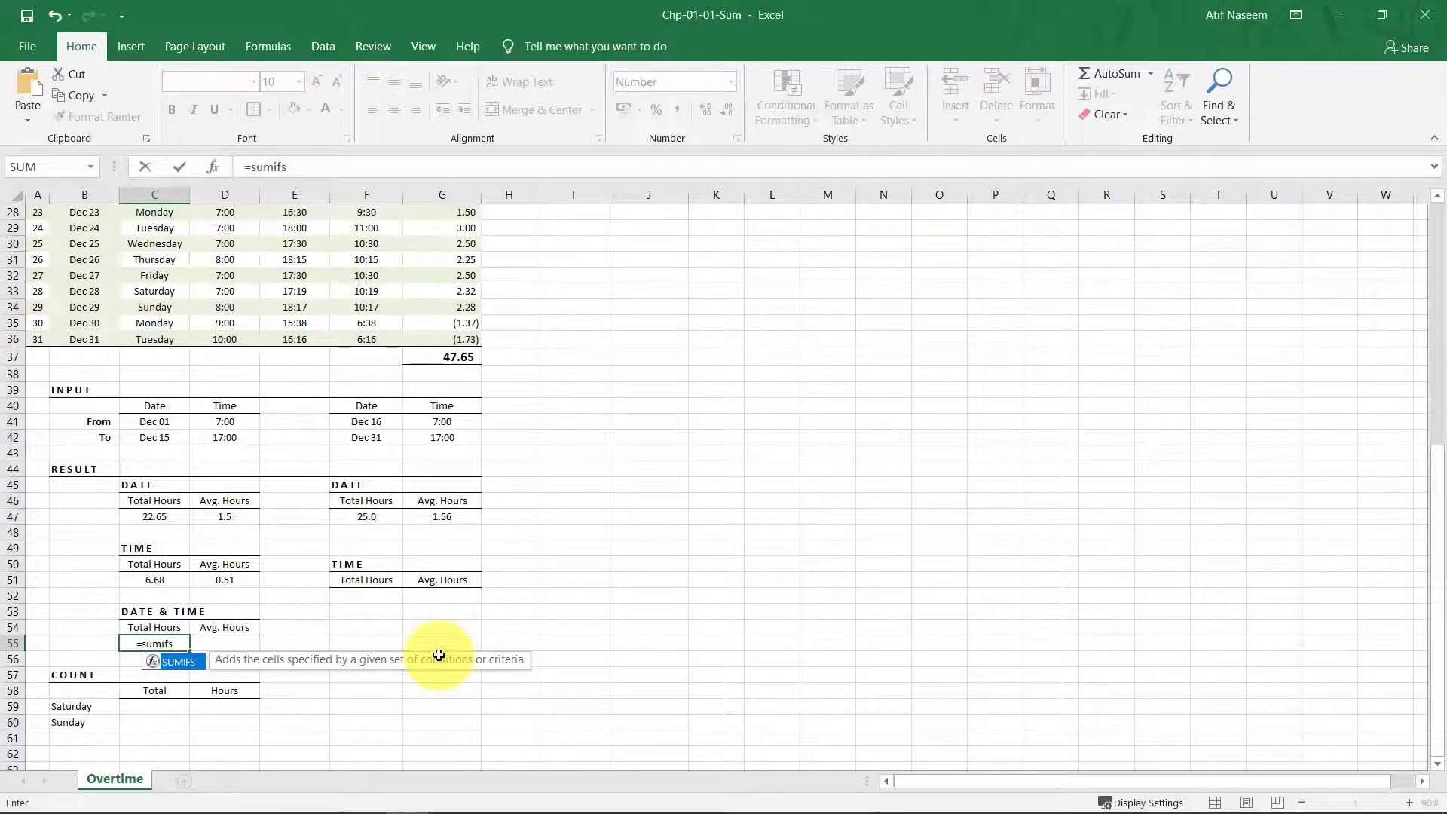
key(Tab)
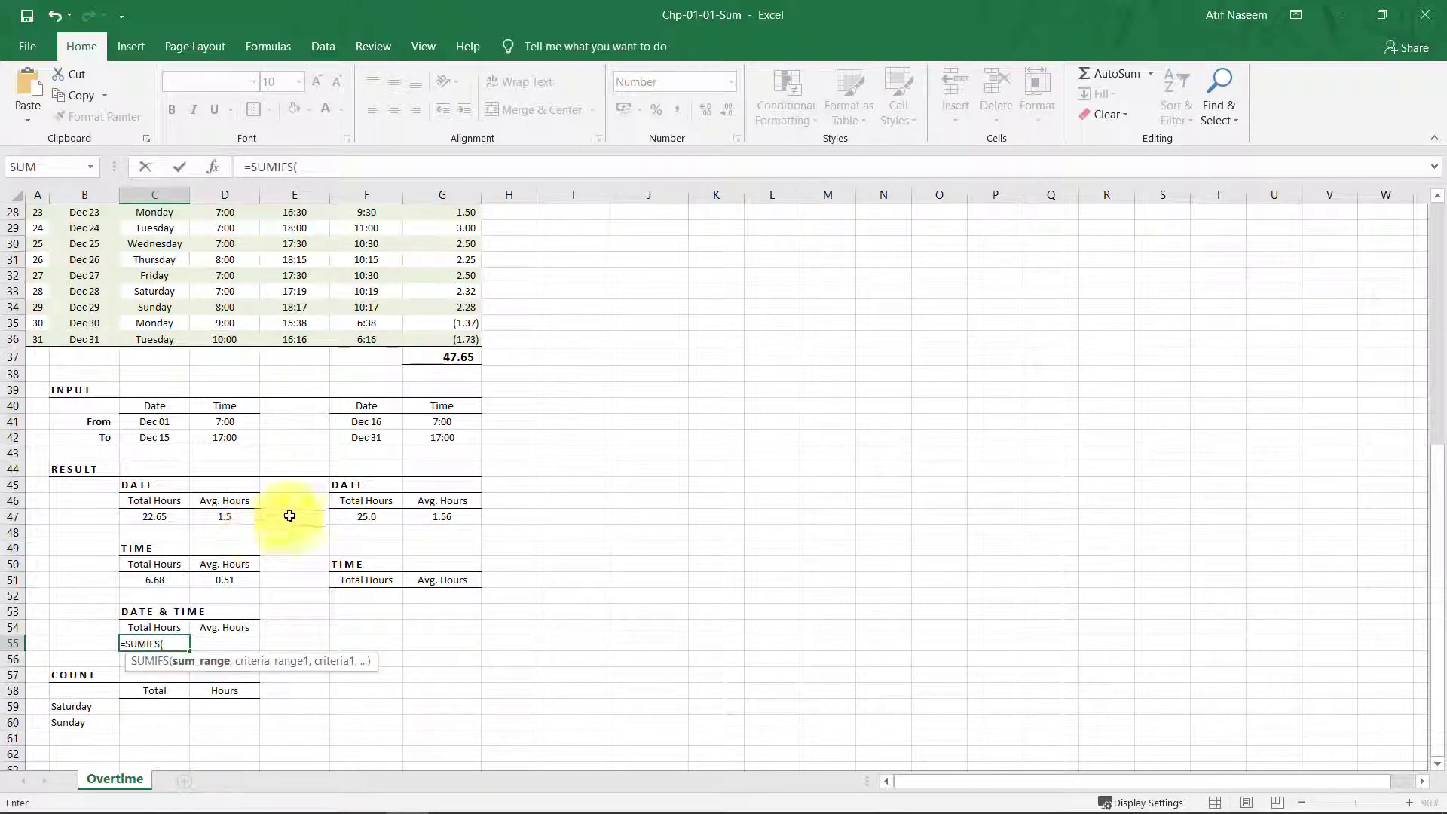
scroll(657, 276, up, 9)
mouse_move(455, 304)
mouse_down()
mouse_move(452, 582)
mouse_move(426, 784)
mouse_move(443, 738)
mouse_up()
text(,)
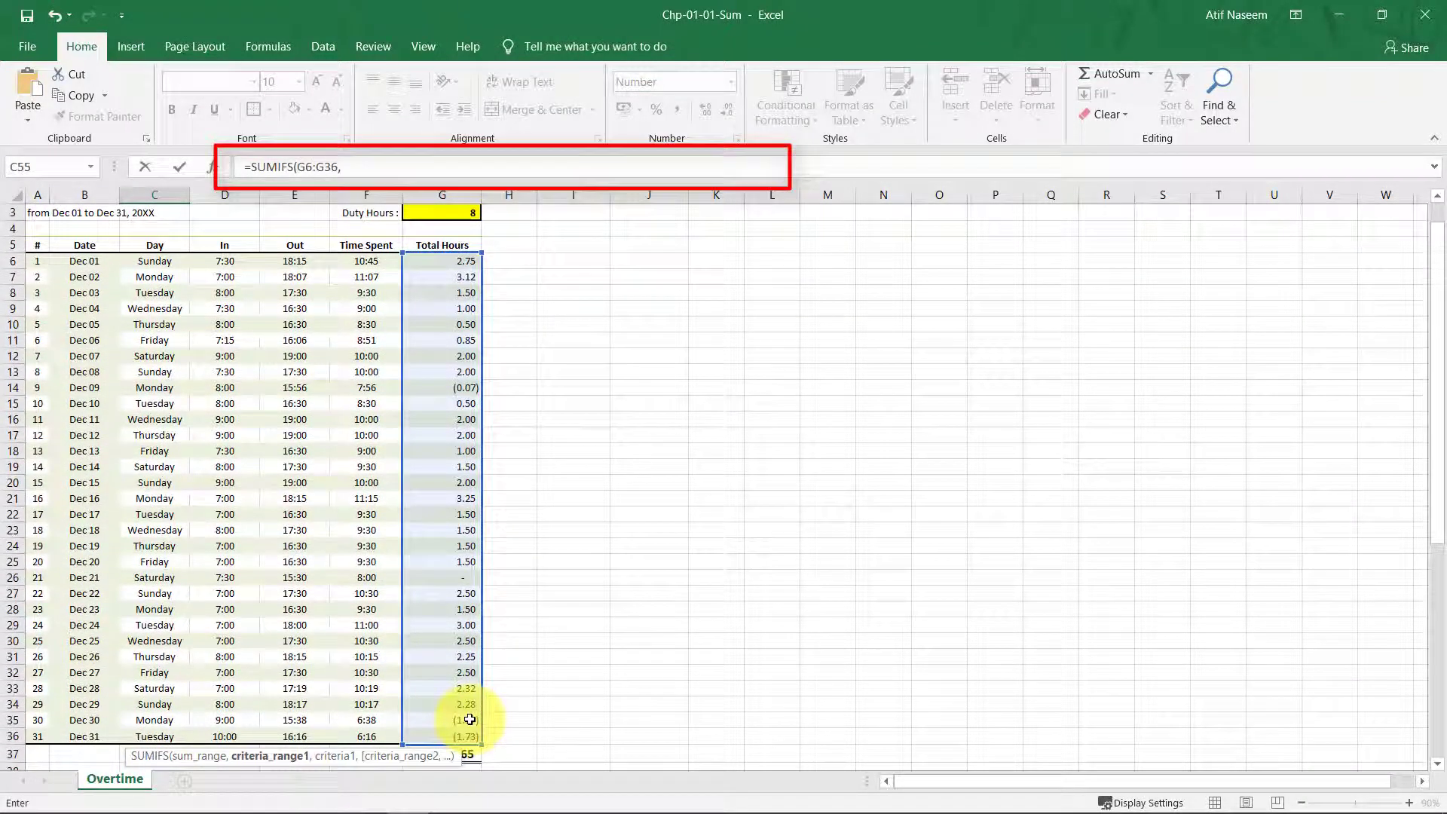
- Add the first criterion to the C55 formula, B6:B36,">="&C41, matching dates on or after the From date
drag(76, 261, 73, 736)
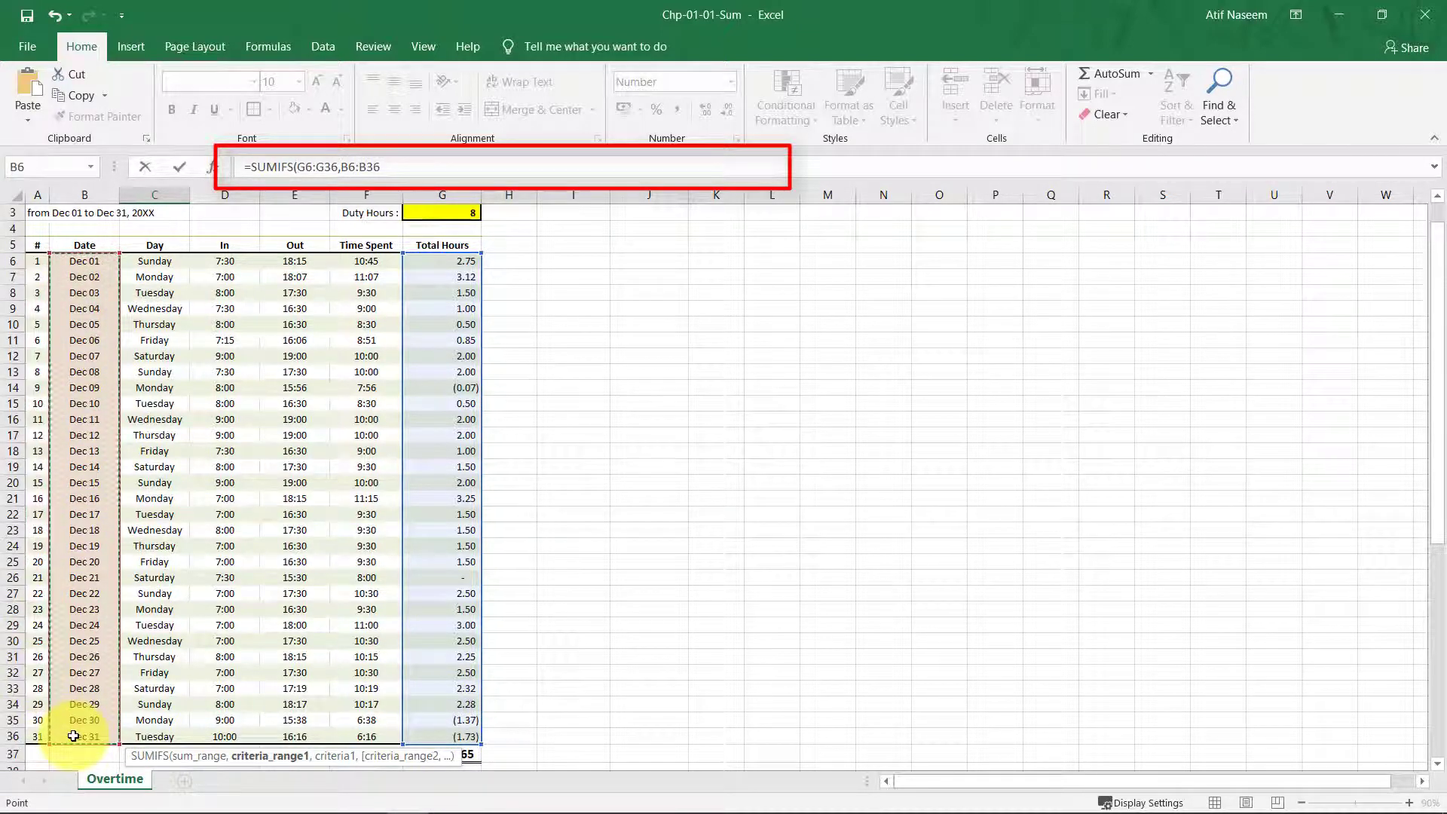
text(,">="&)
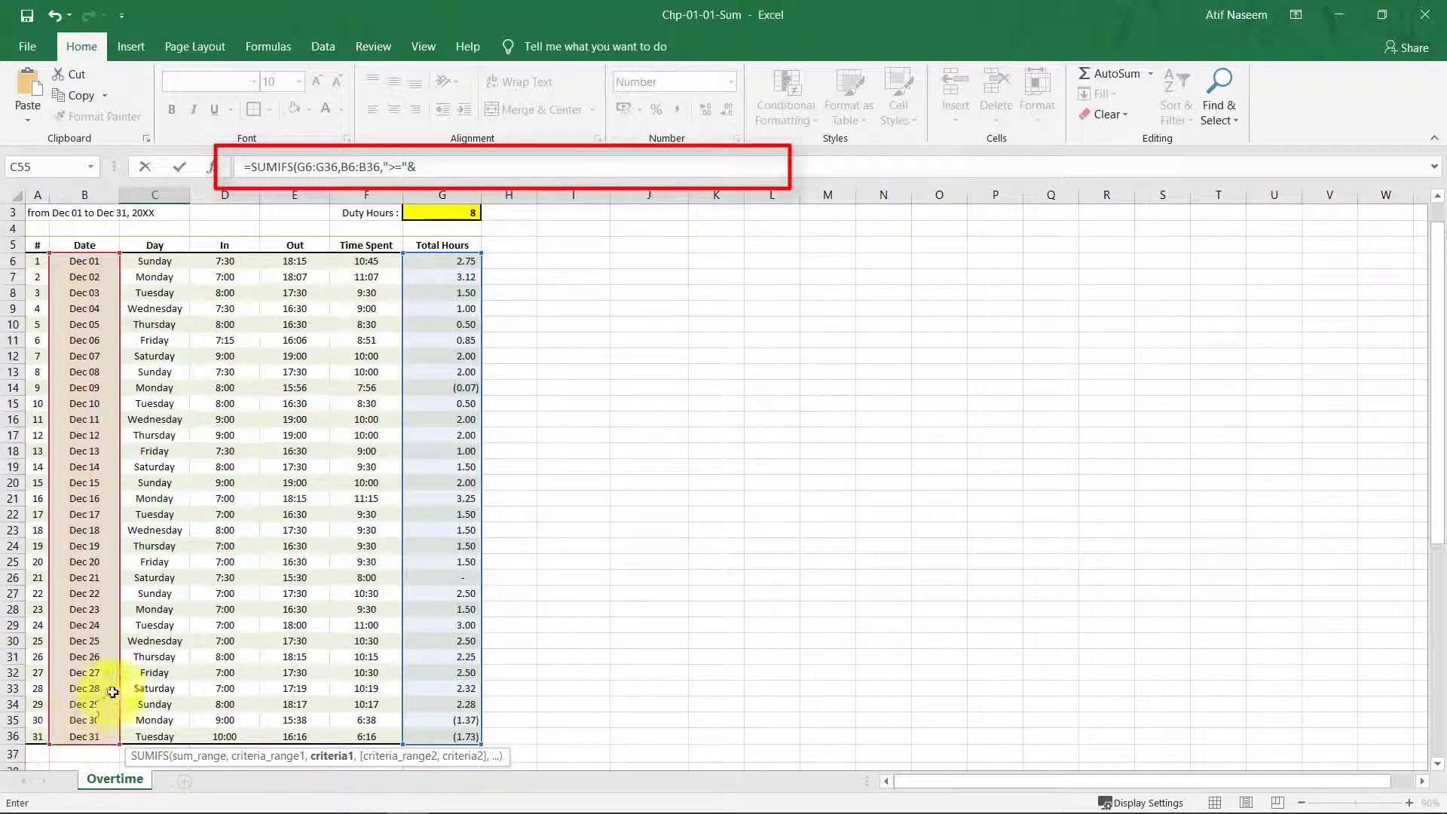
scroll(145, 630, down, 6)
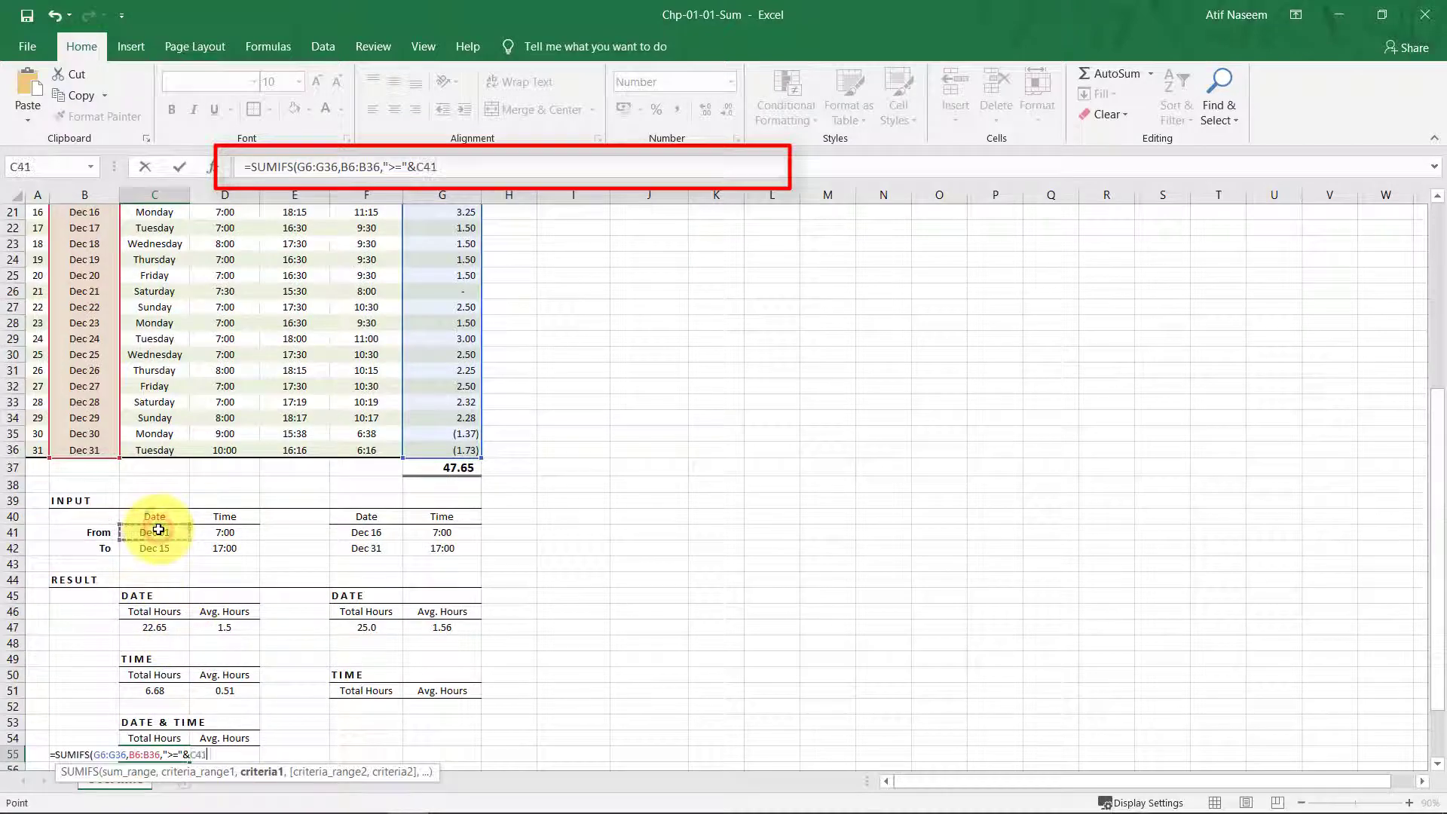
text(,)
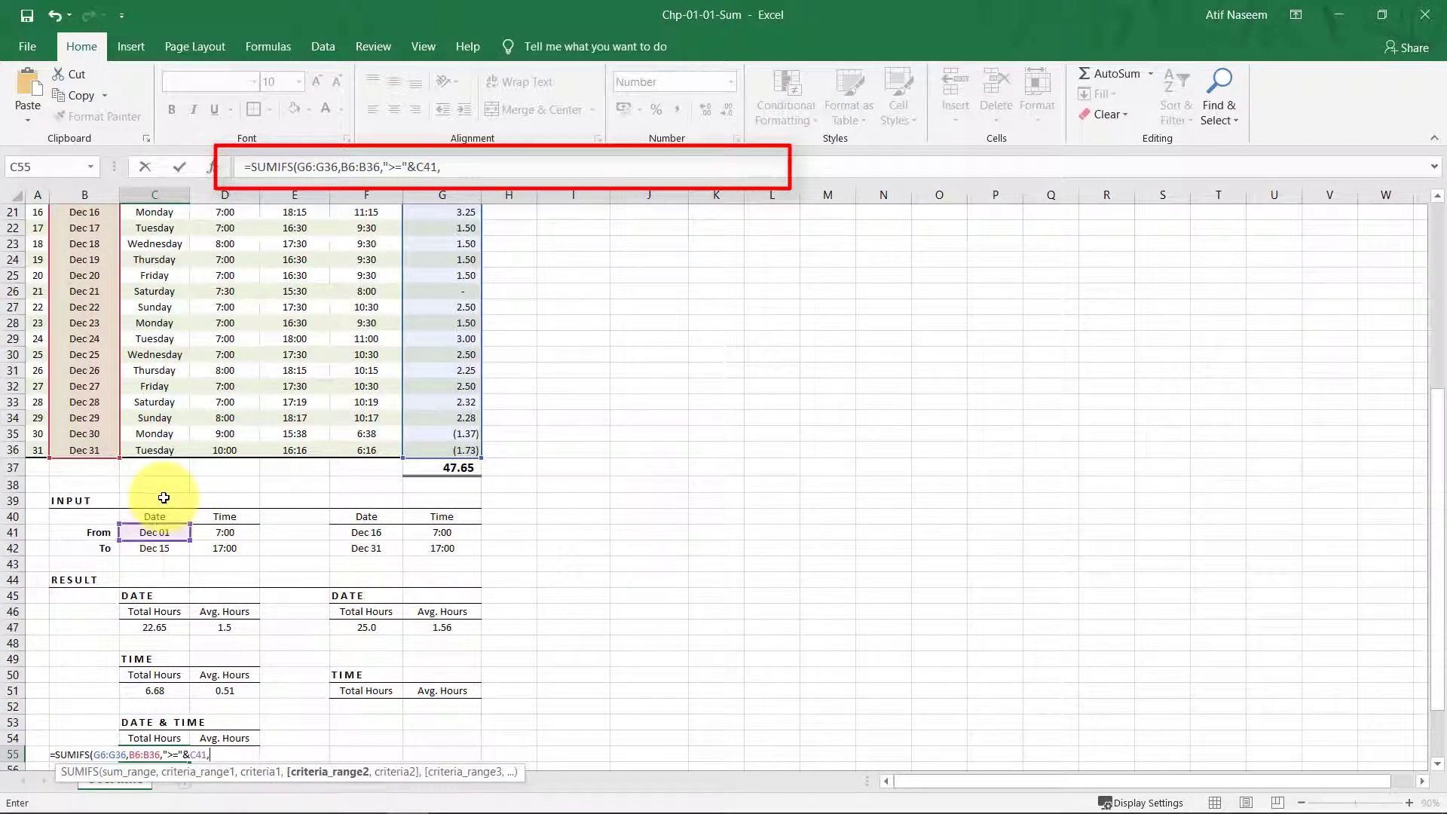
- Add the second criterion to the C55 formula, B6:B36,"<="&C42, matching dates up to the To date
scroll(163, 514, up, 6)
drag(84, 260, 85, 738)
text(,"<="&)
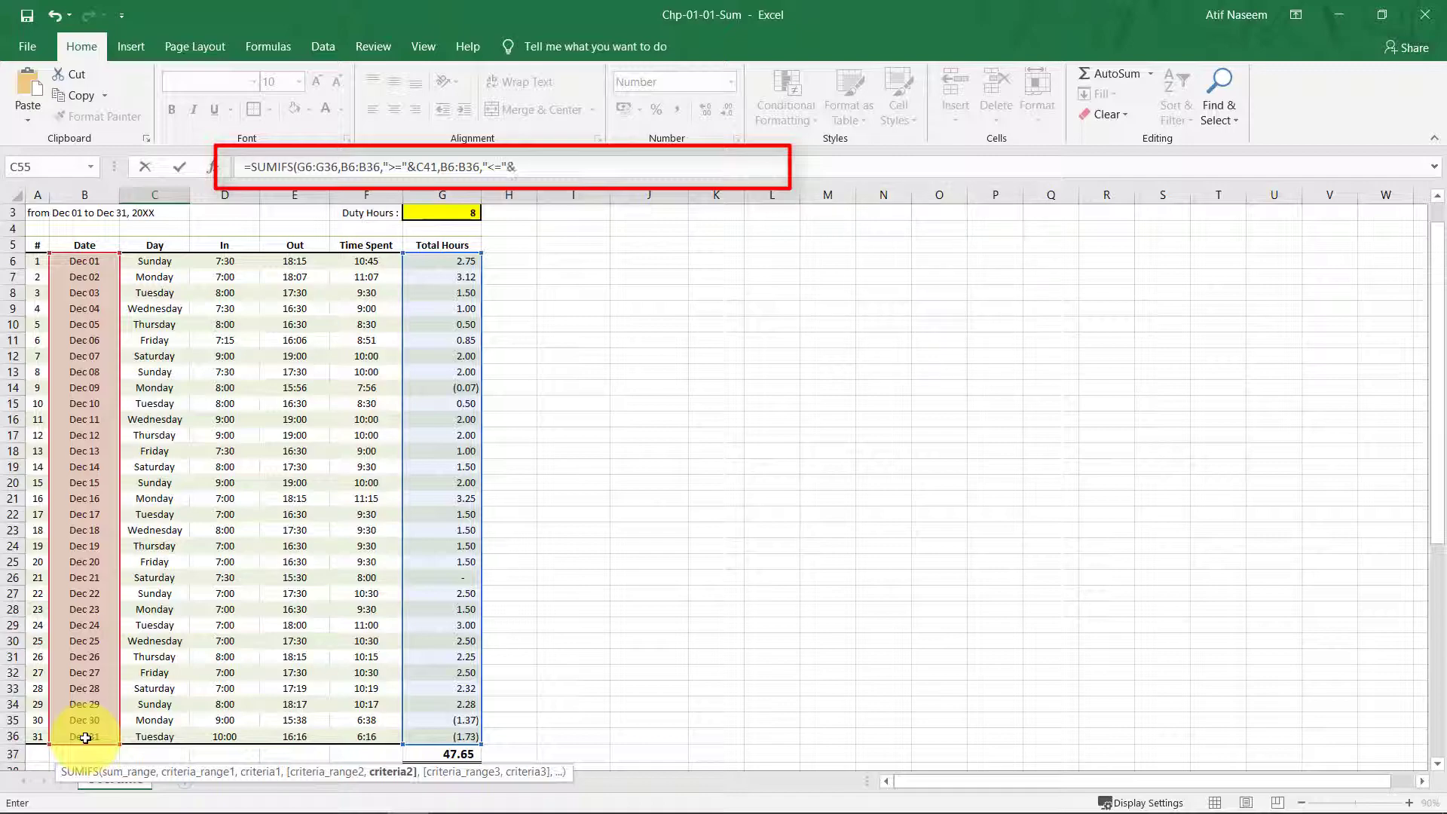
scroll(189, 708, down, 7)
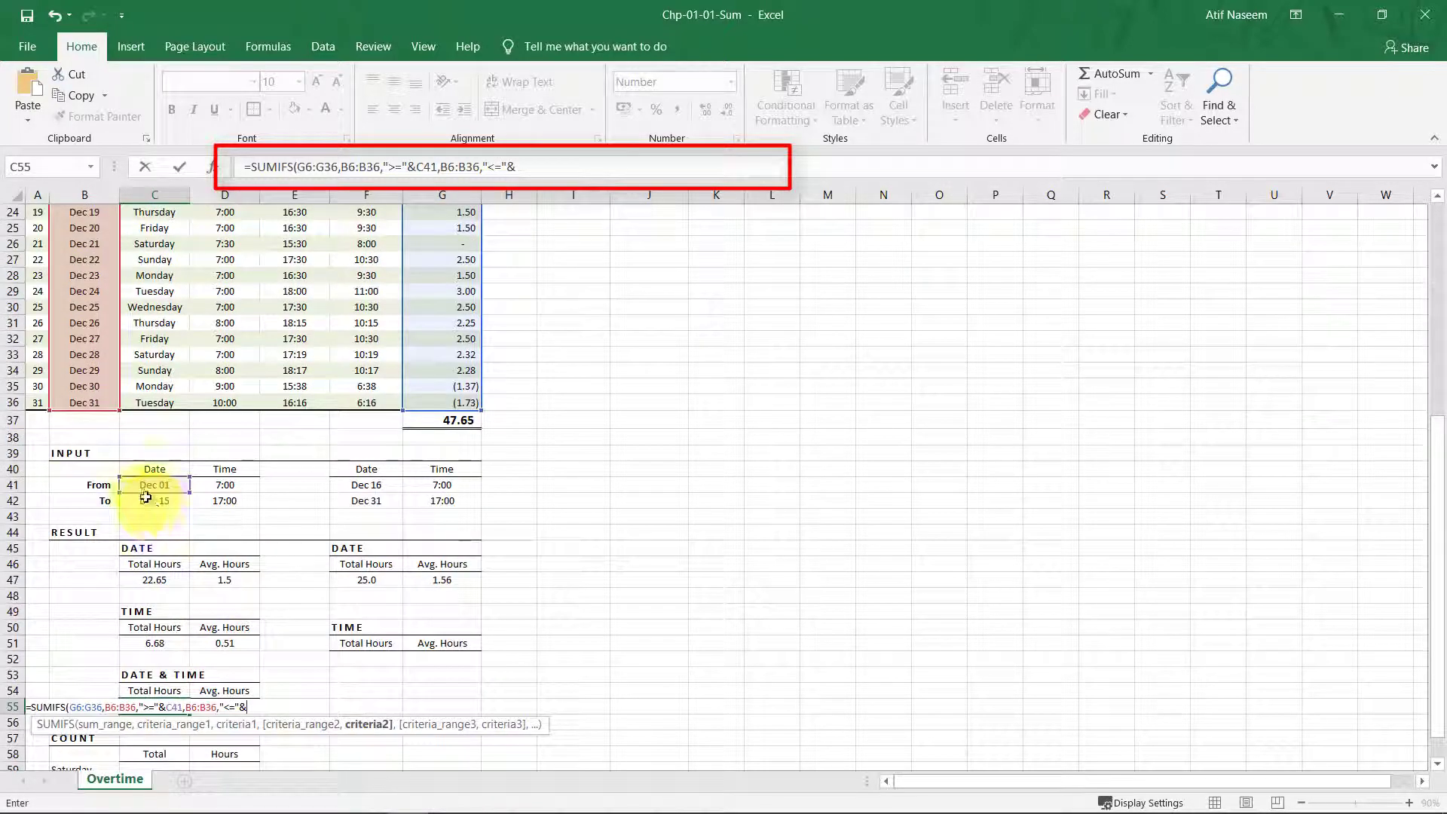
text(,)
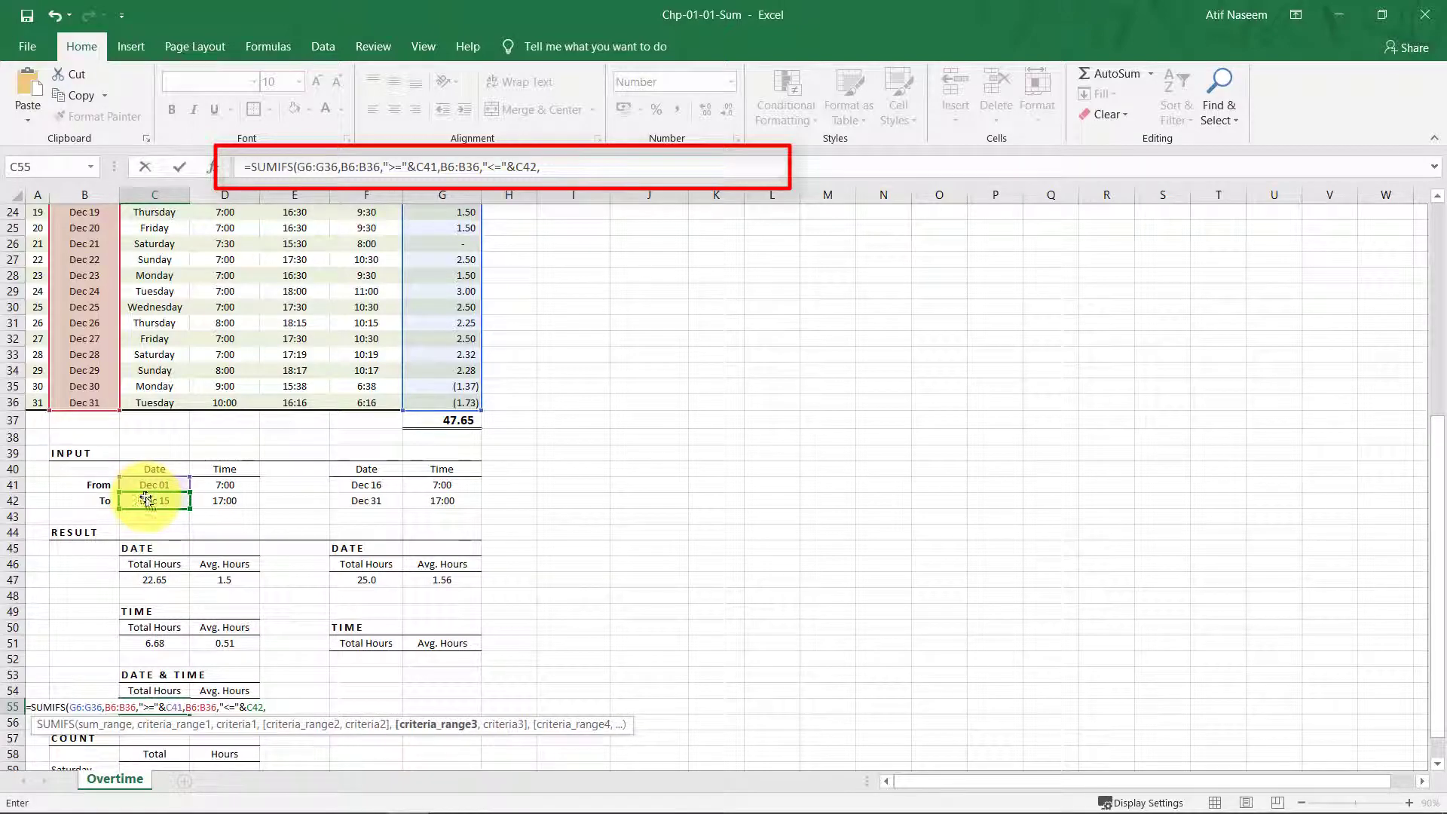
- Add the third criterion to the C55 formula, D6:D36,">="&D41, matching In times at or after the From time
scroll(145, 498, up, 7)
click(233, 259)
drag(226, 313, 227, 735)
text(,">="&)
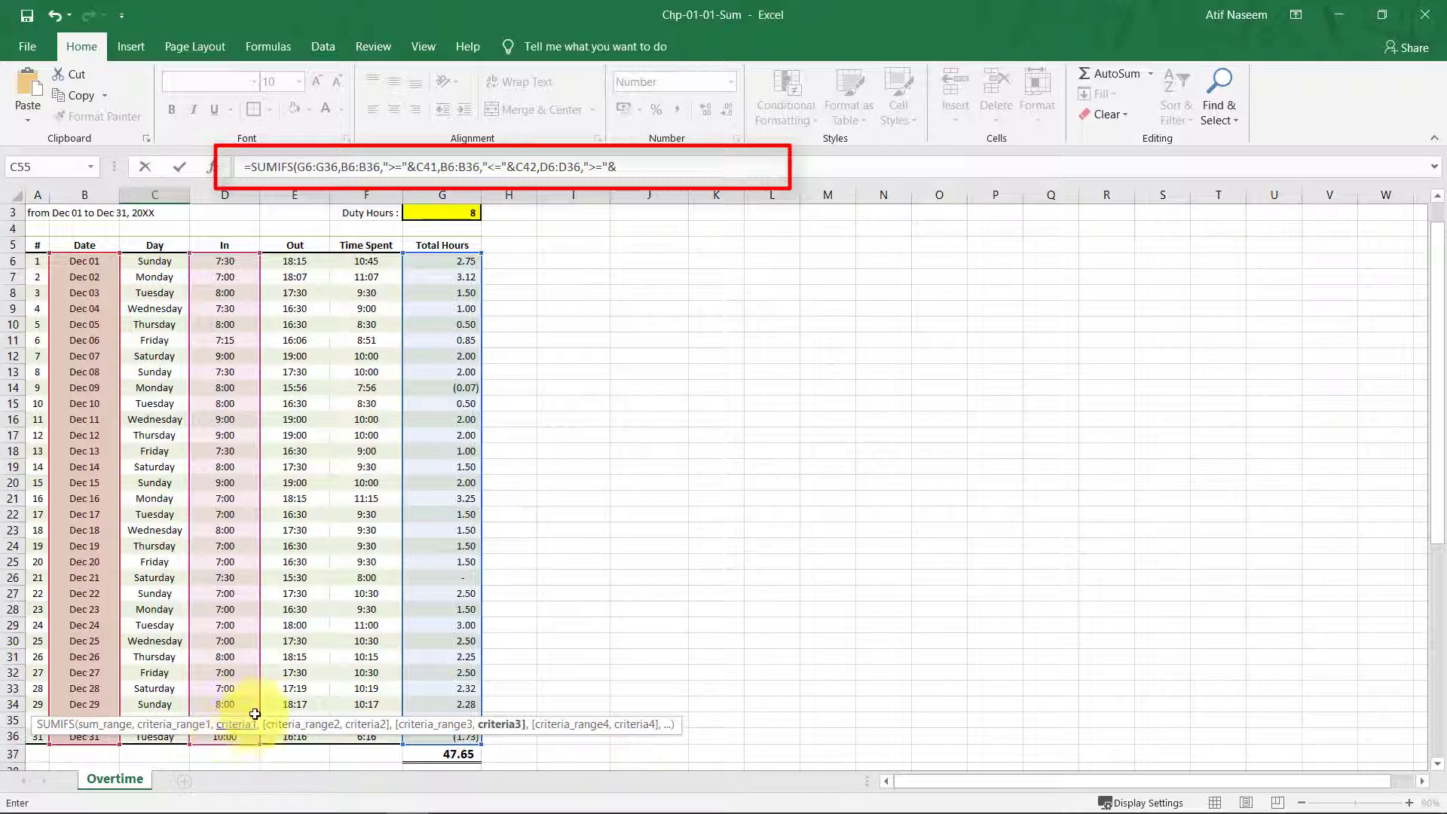
scroll(227, 739, down, 6)
text(">="&)
click(217, 531)
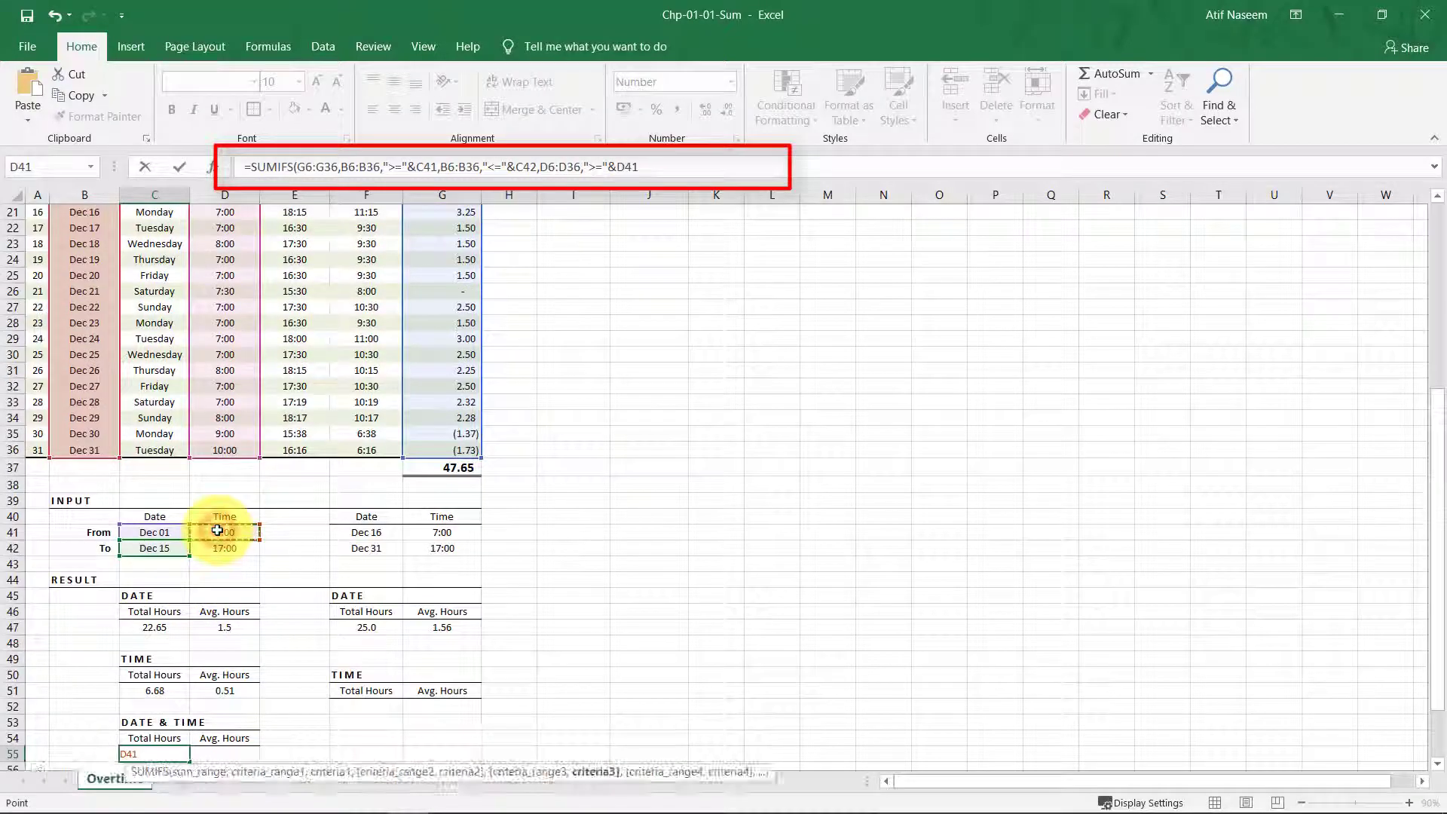
text(,)
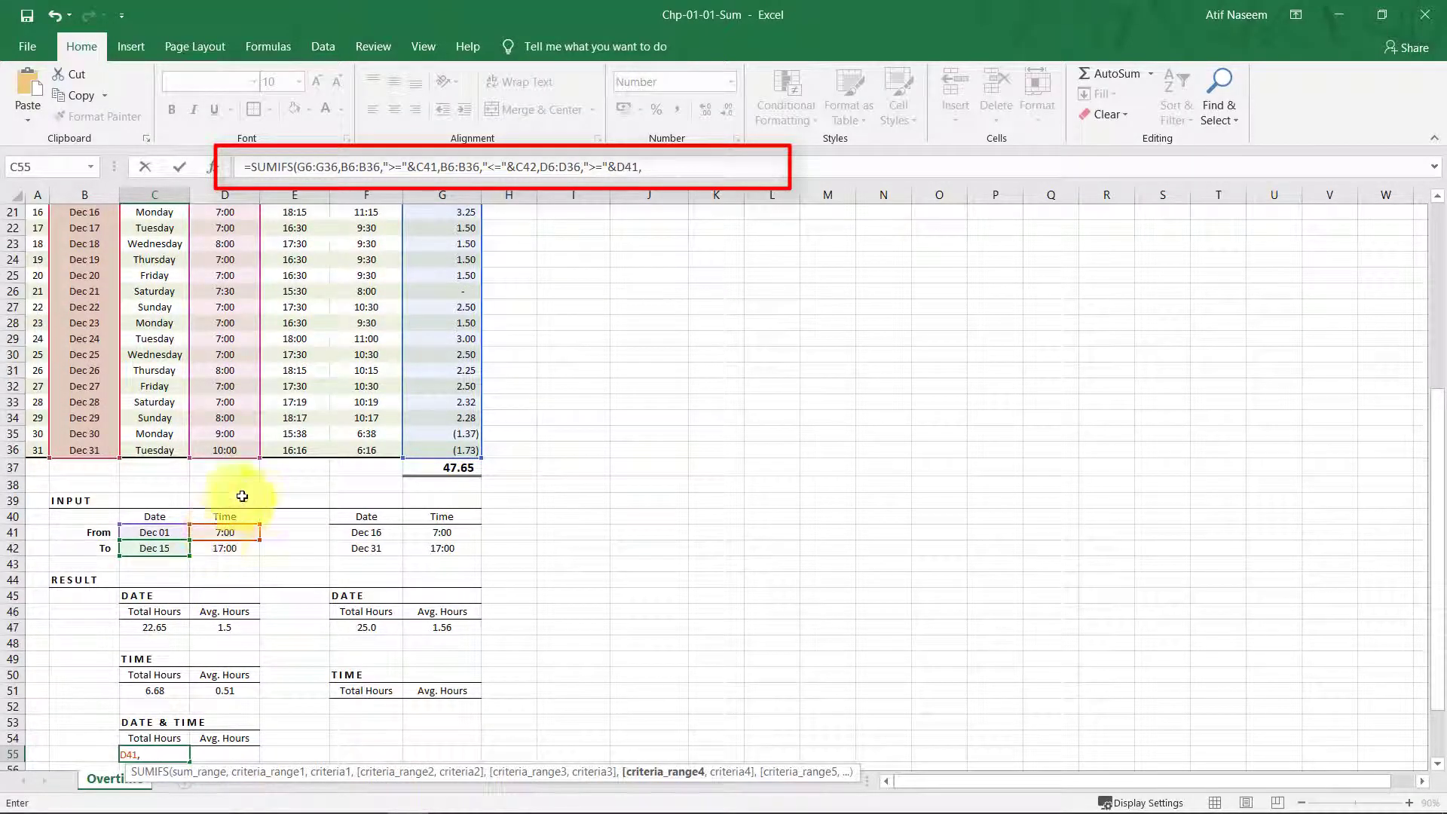
- Add the fourth criterion E6:E36,"<="&D42 for Out times up to the To time and enter the C55 formula
scroll(365, 484, up, 7)
drag(303, 306, 287, 744)
text(,"<=)
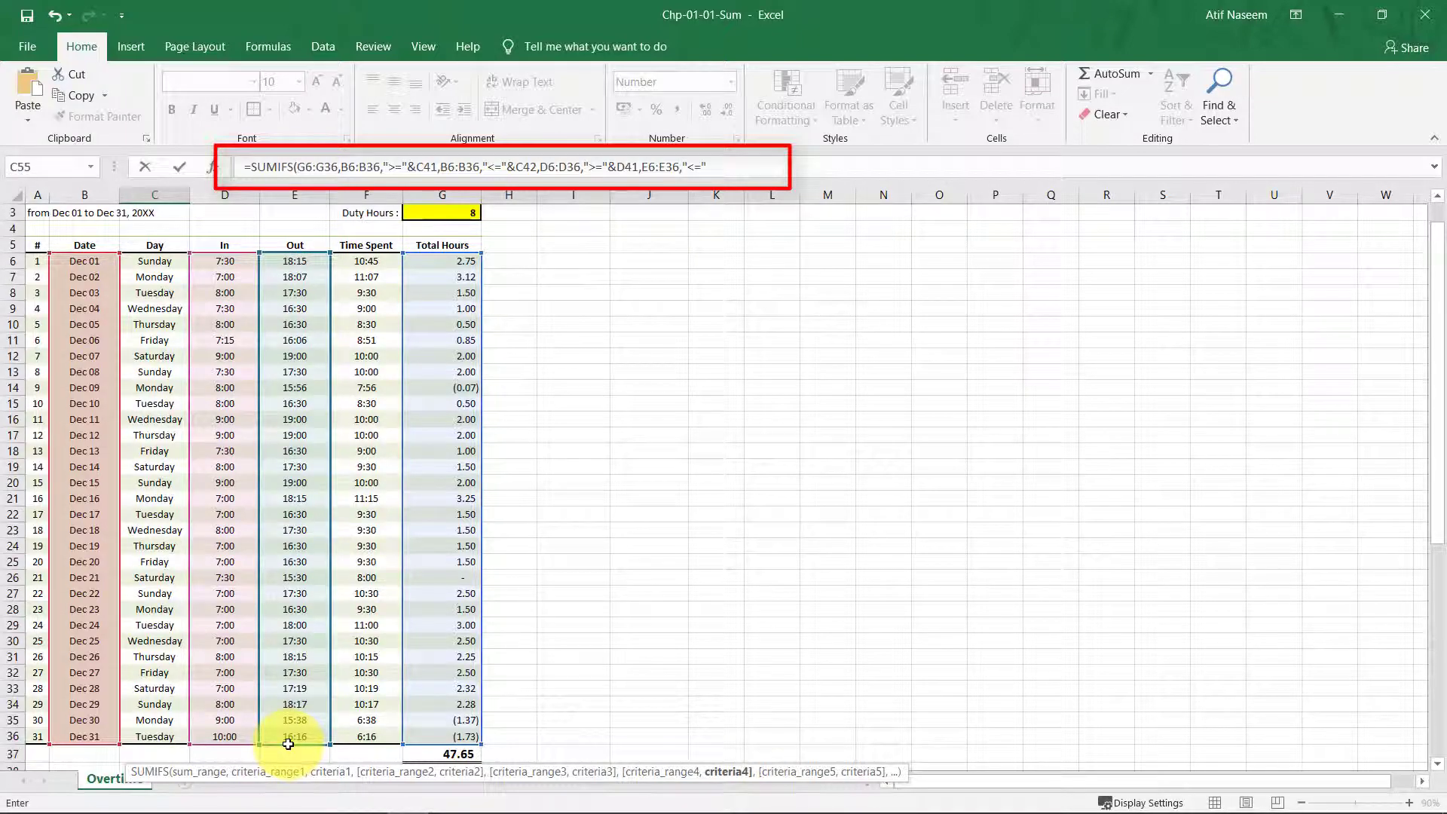
text("&)
scroll(288, 744, down, 7)
click(236, 505)
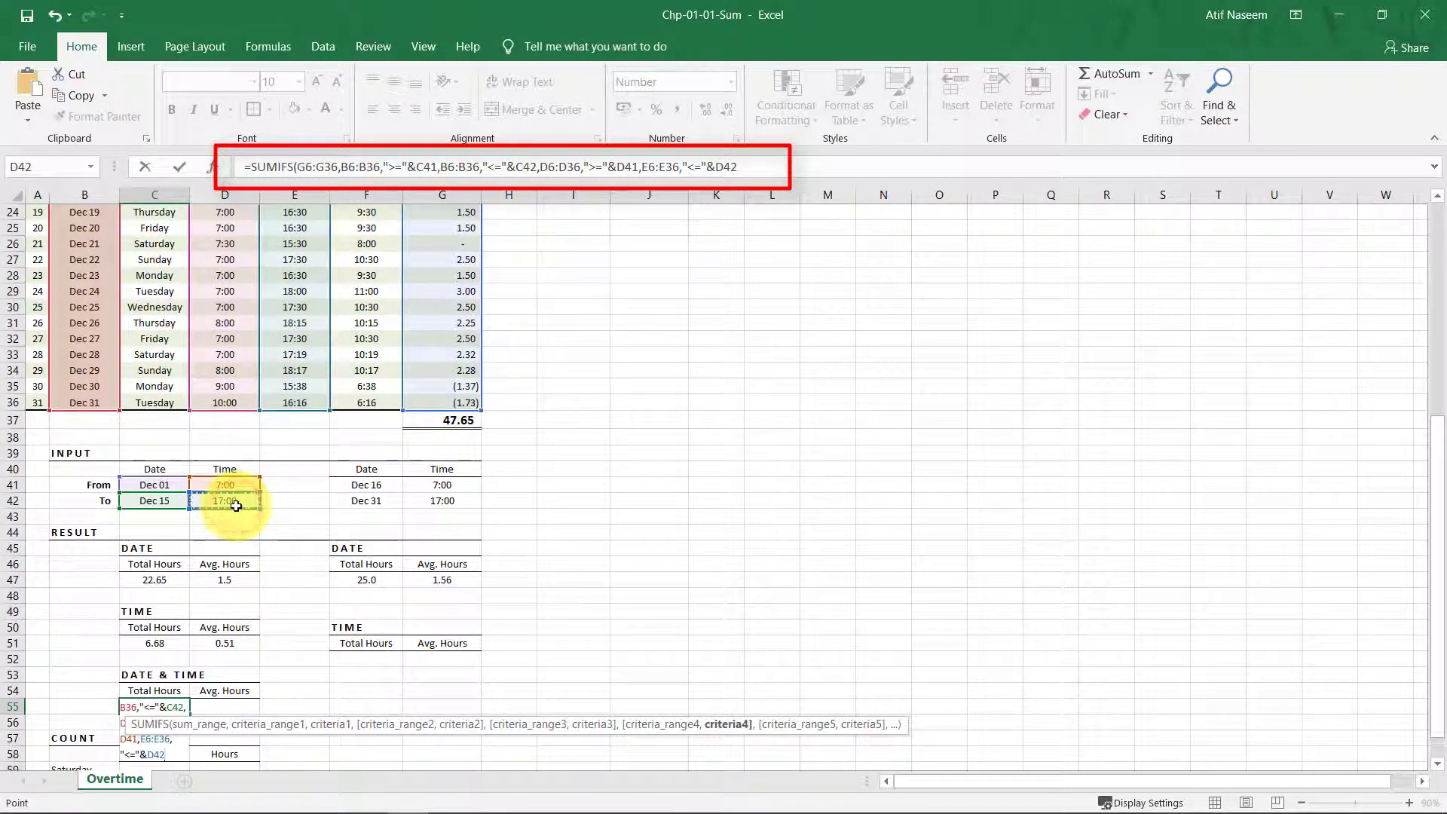
text())
key(Return)
- Copy the SUMIFS formula text from C55 into D55, the Avg. Hours cell of the DATE & TIME block
scroll(238, 512, down, 3)
click(158, 565)
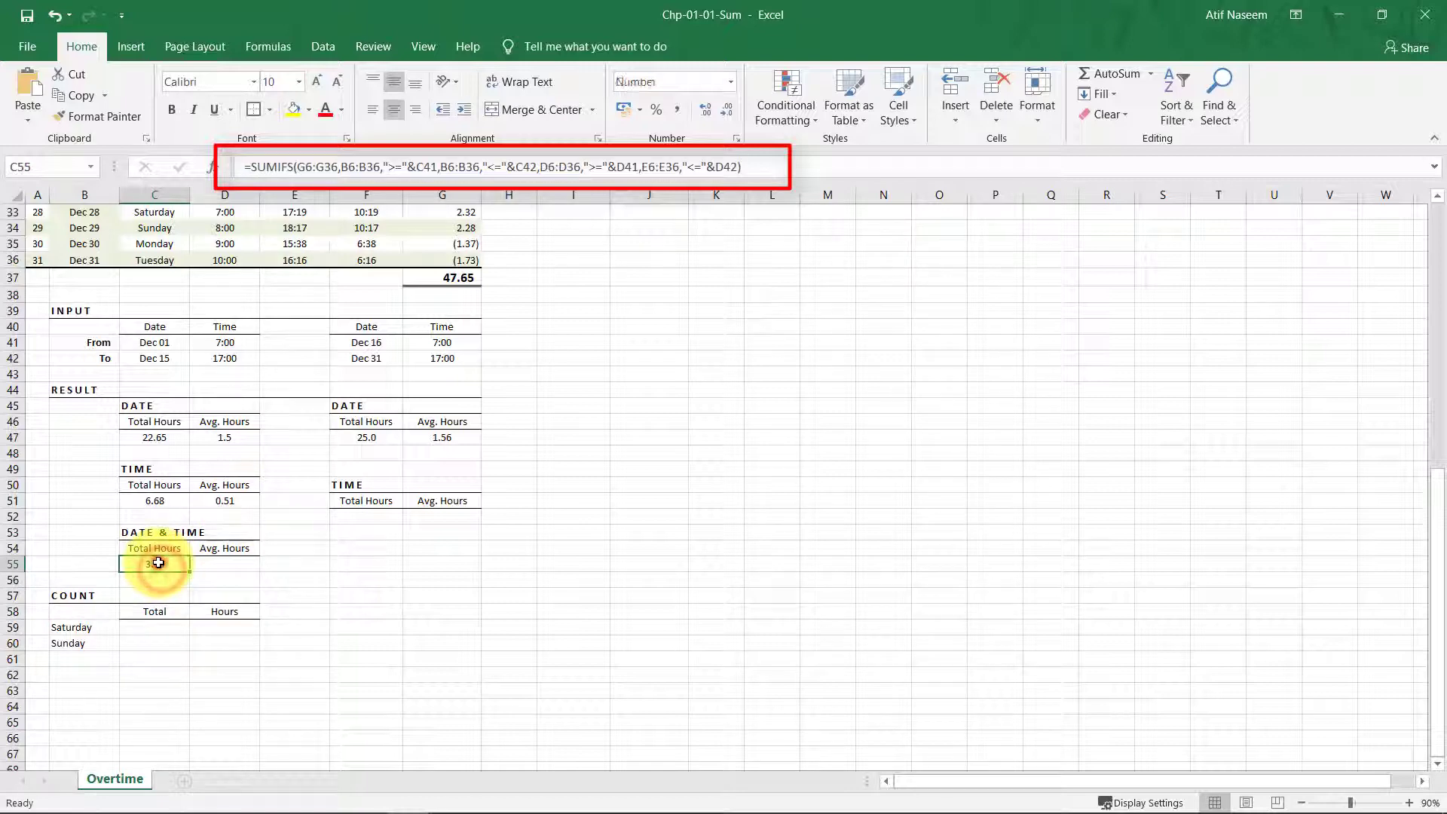
click(785, 165)
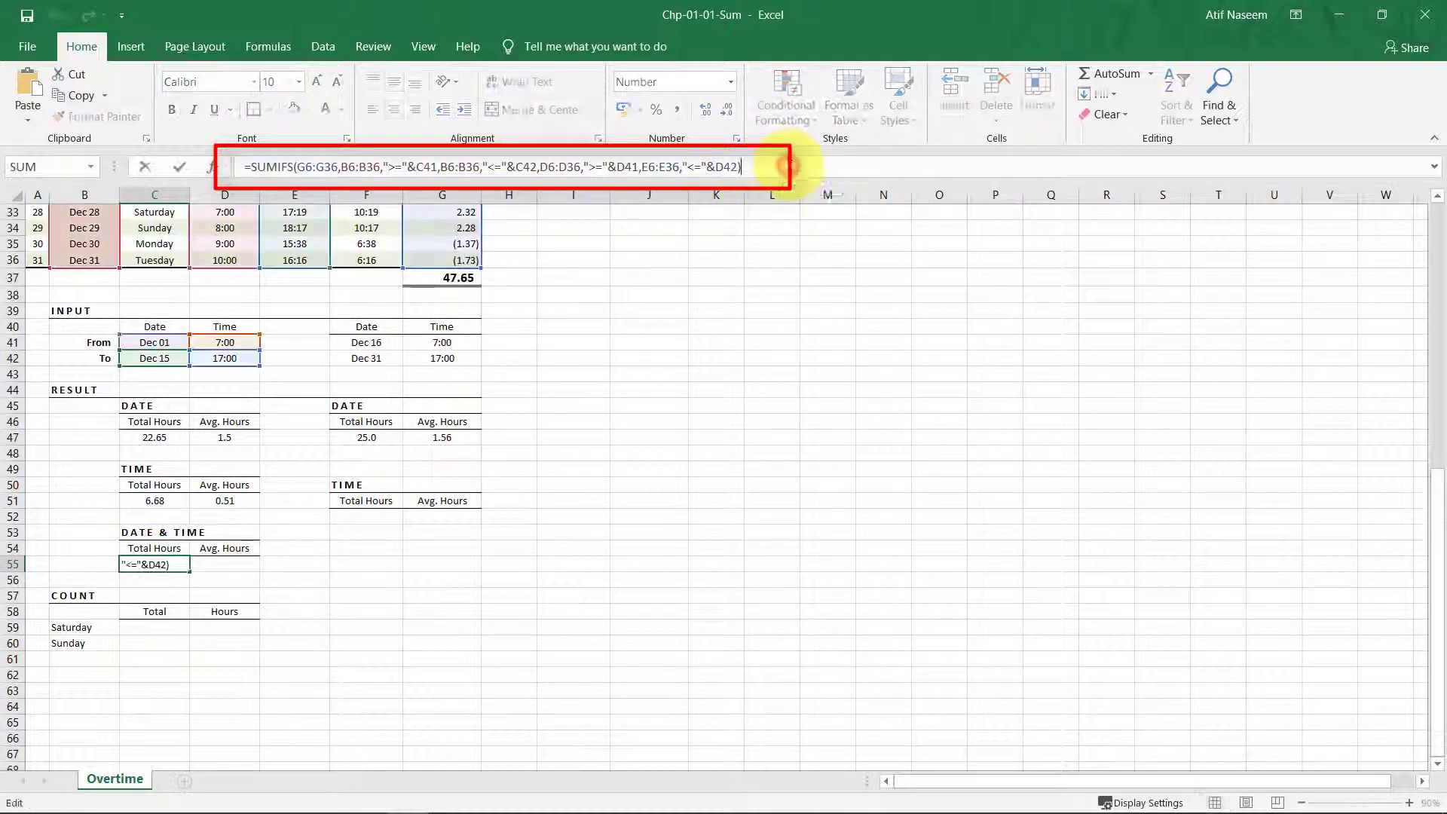
key(Return)
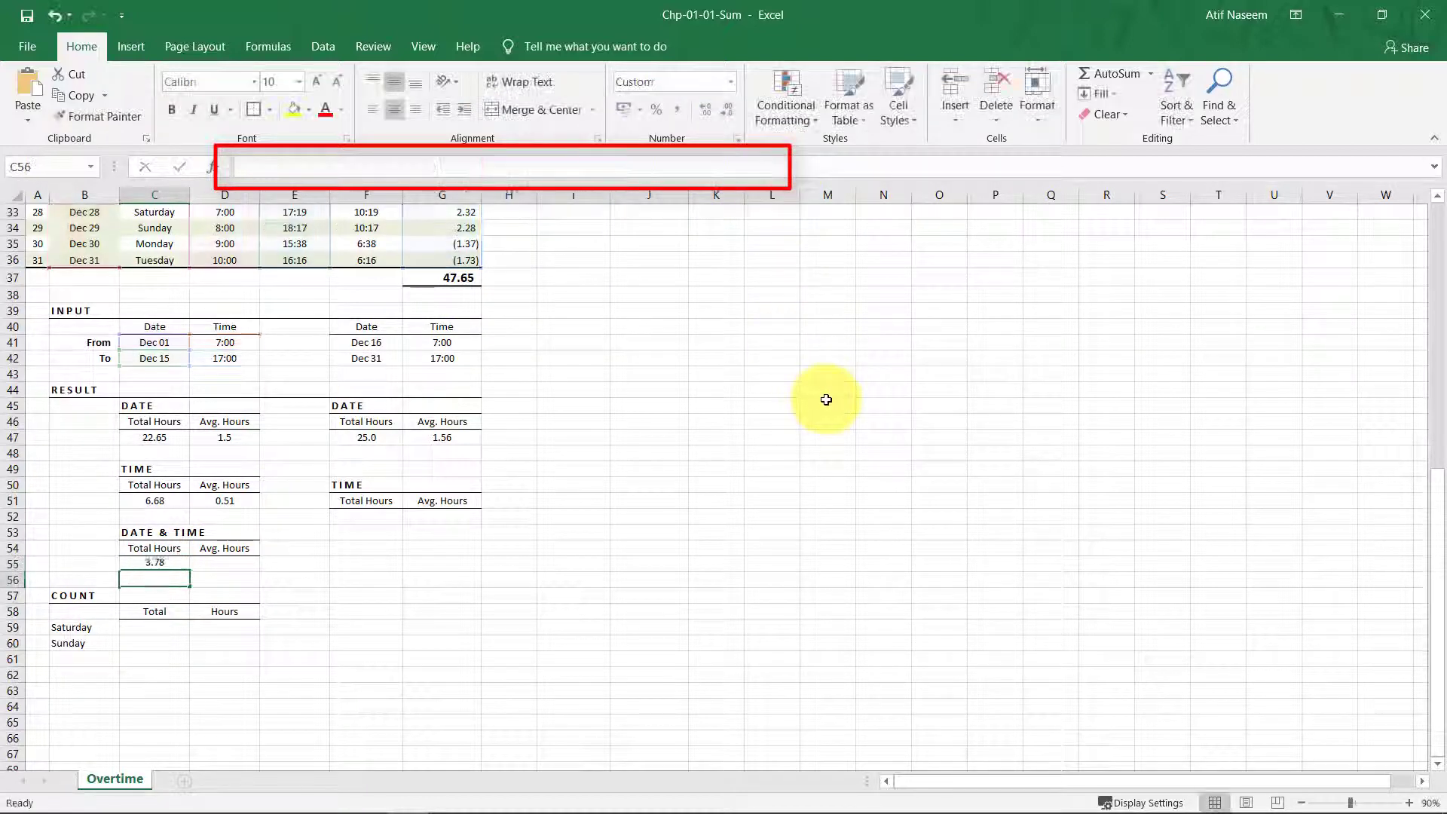
click(164, 565)
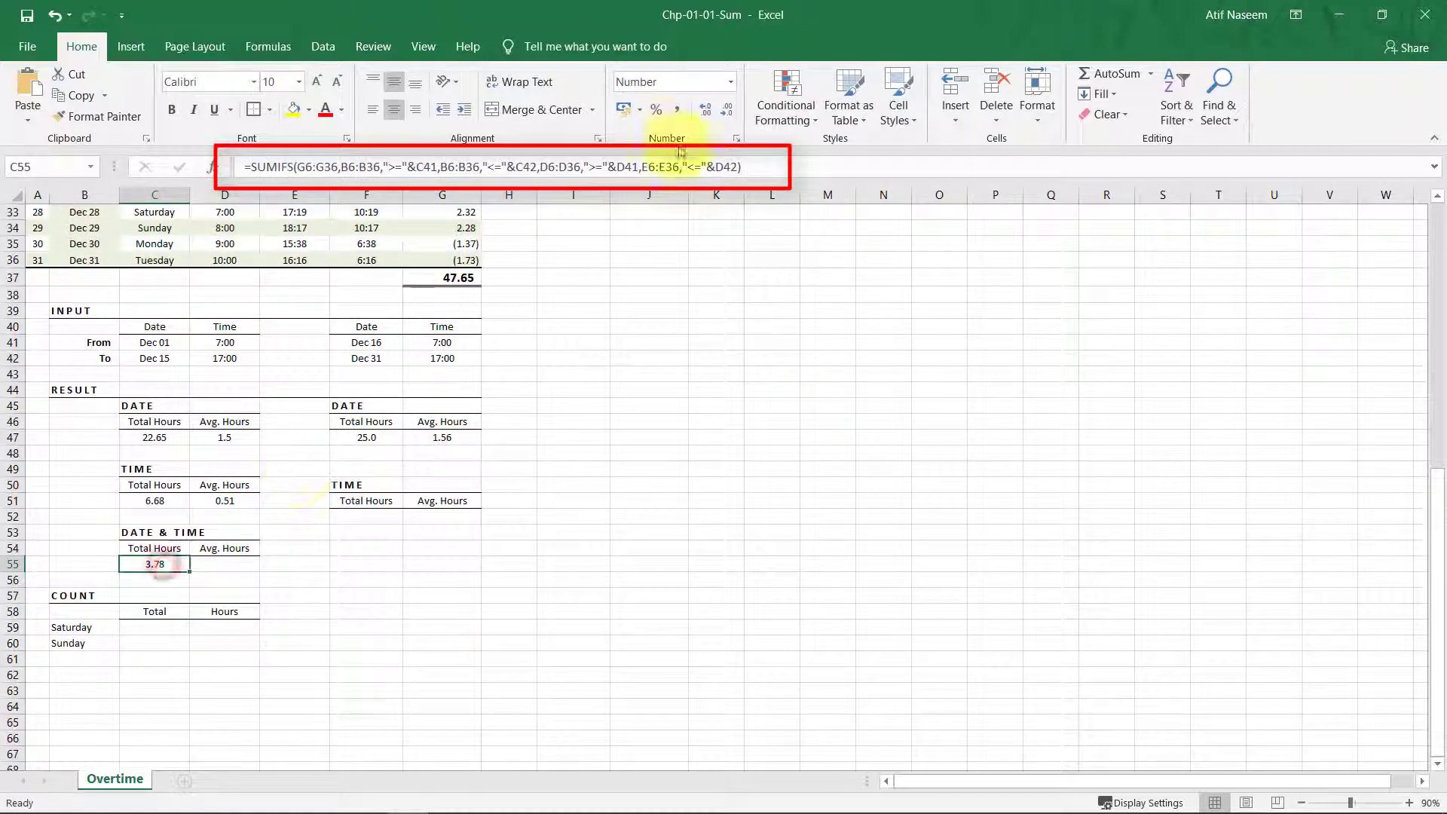
drag(776, 165, 193, 167)
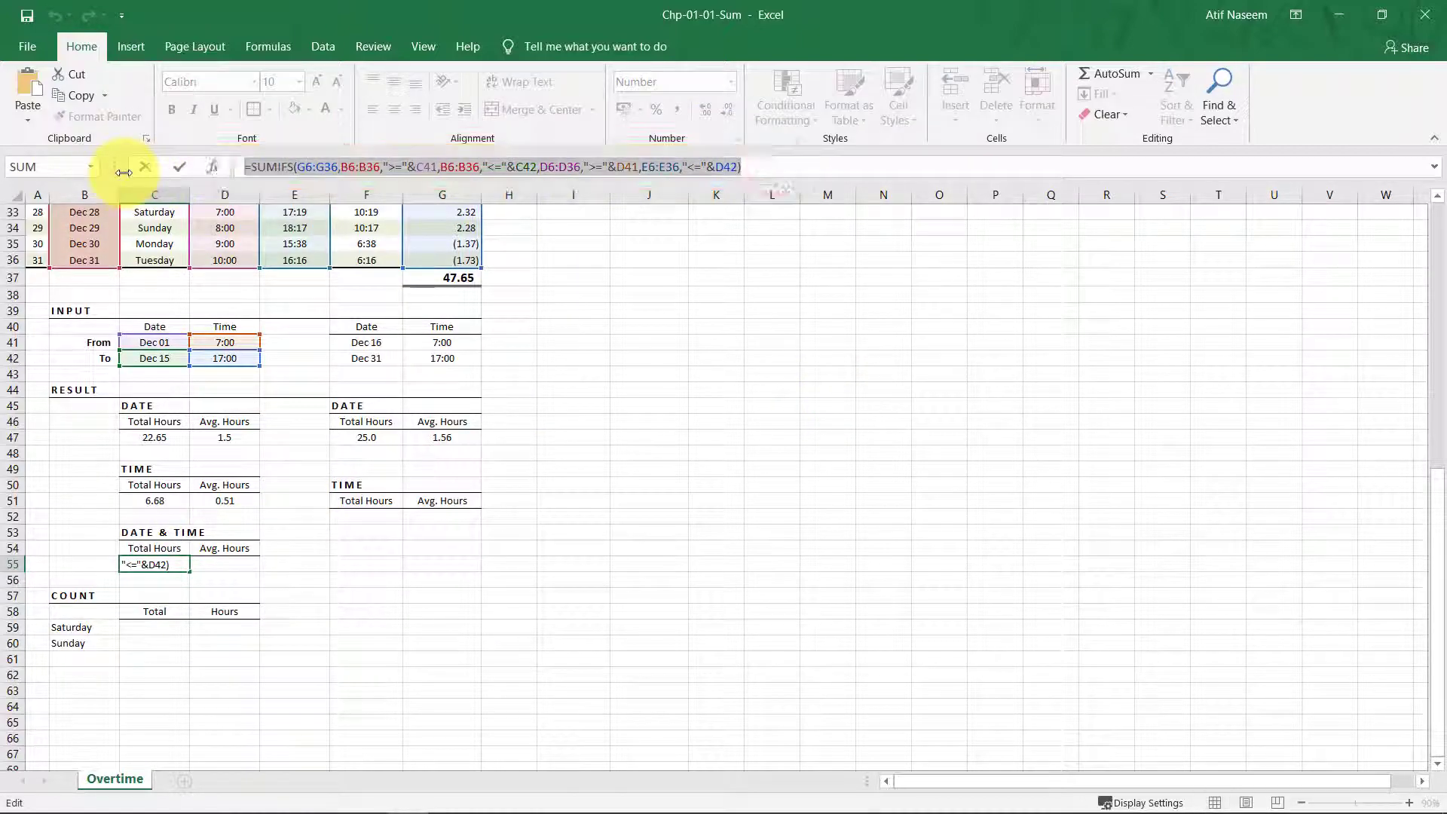
key(Return)
click(225, 564)
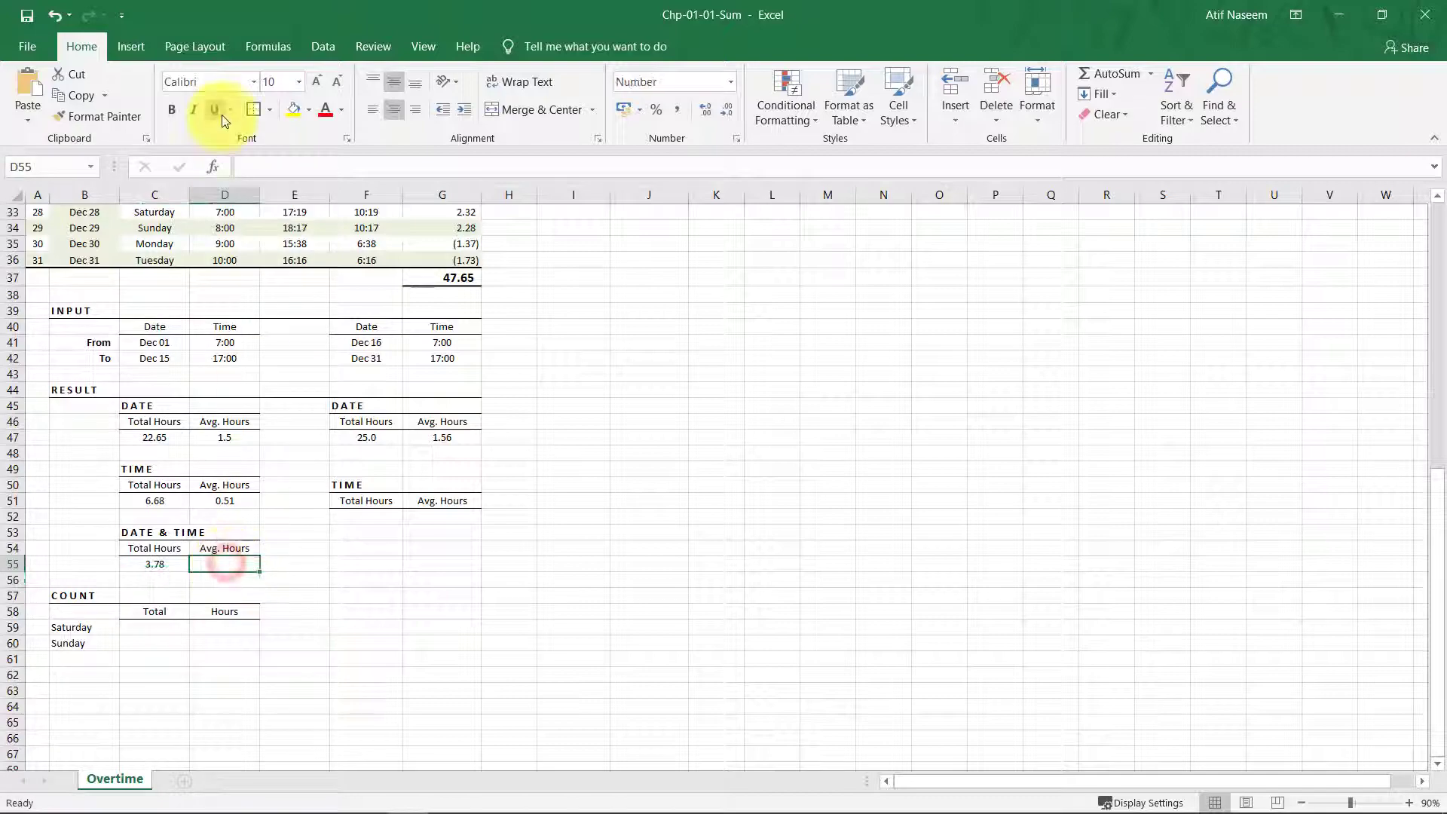
click(267, 166)
key(ctrl+v)
- Replace SUMIFS with AVERAGEIFS in the D55 formula, keeping all four date and time criteria, and enter it
double_click(260, 167)
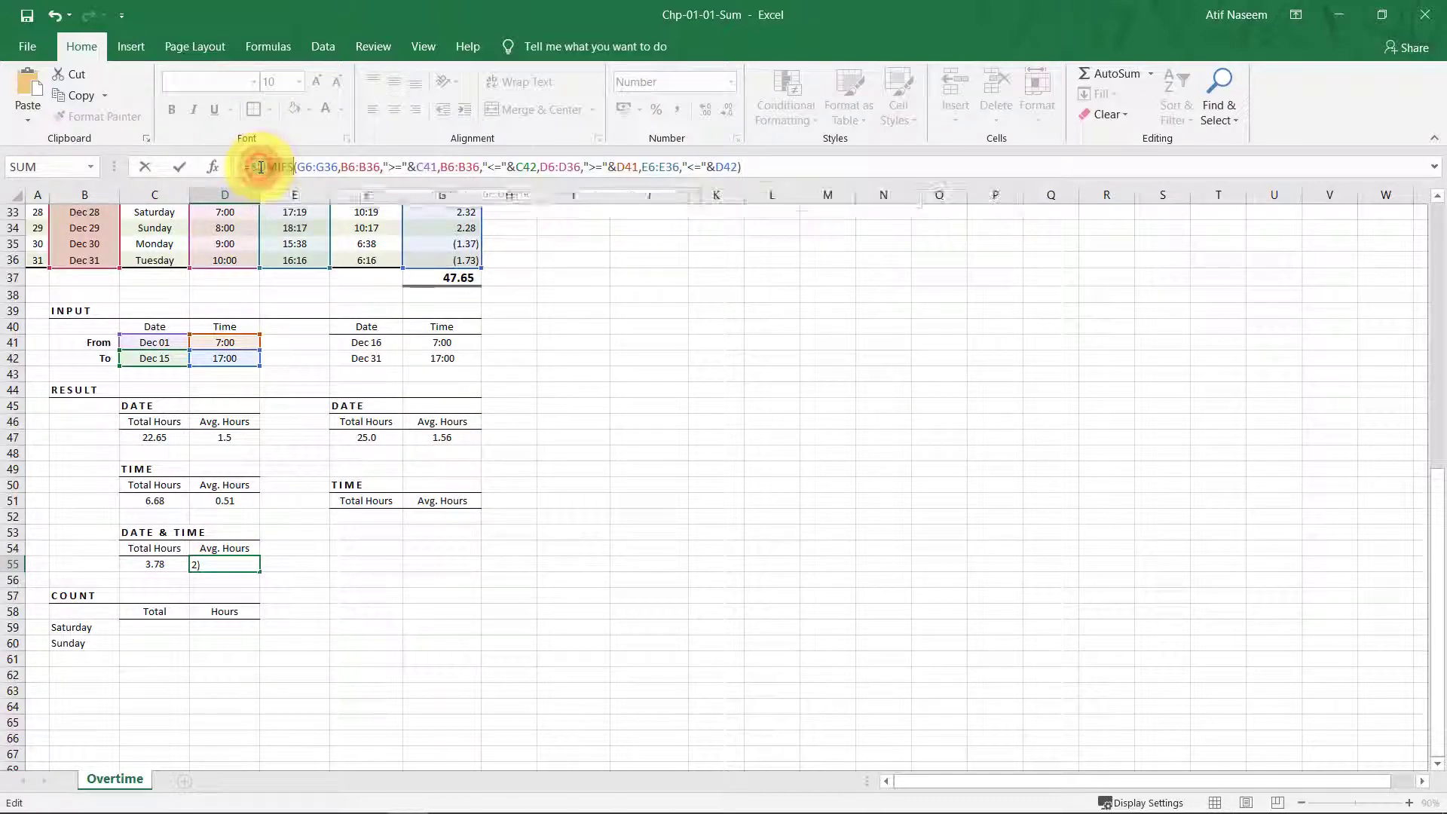
text(ave)
double_click(307, 261)
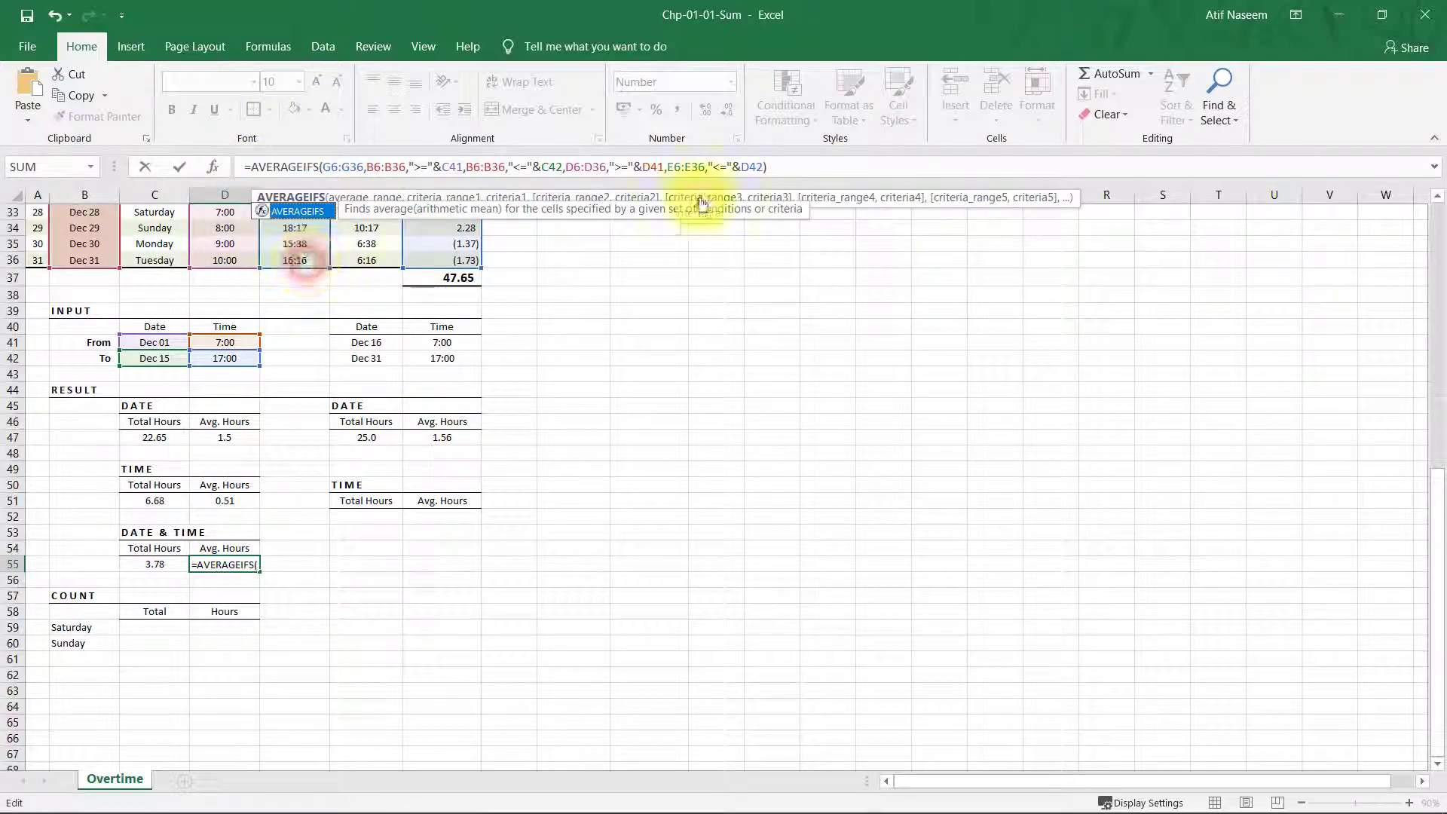
key(Return)
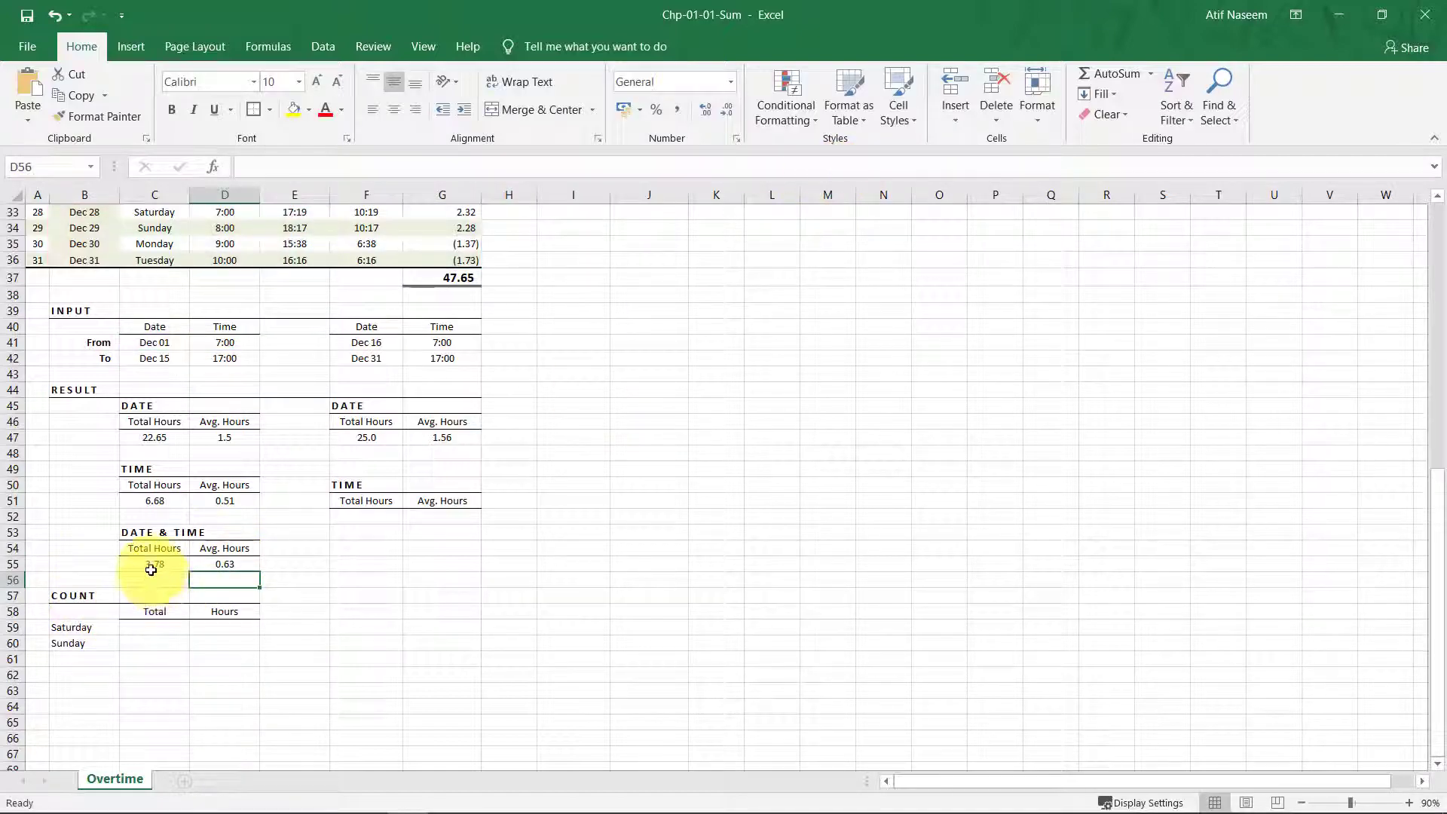
- Examine the DAY formulas behind the Day column's weekday names and the full dates in the From and To input cells
scroll(152, 571, up, 2)
click(153, 705)
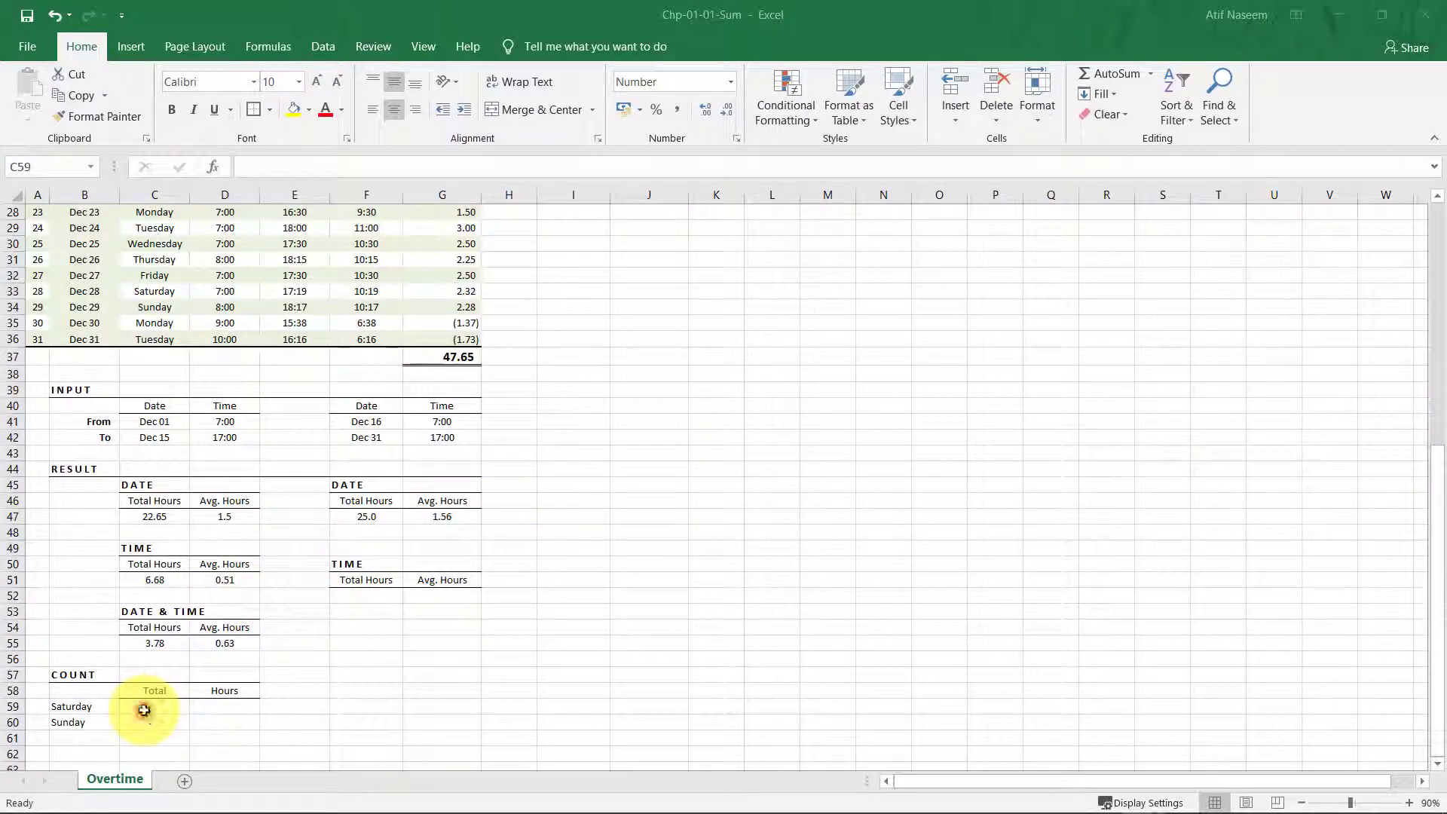
double_click(145, 709)
click(208, 706)
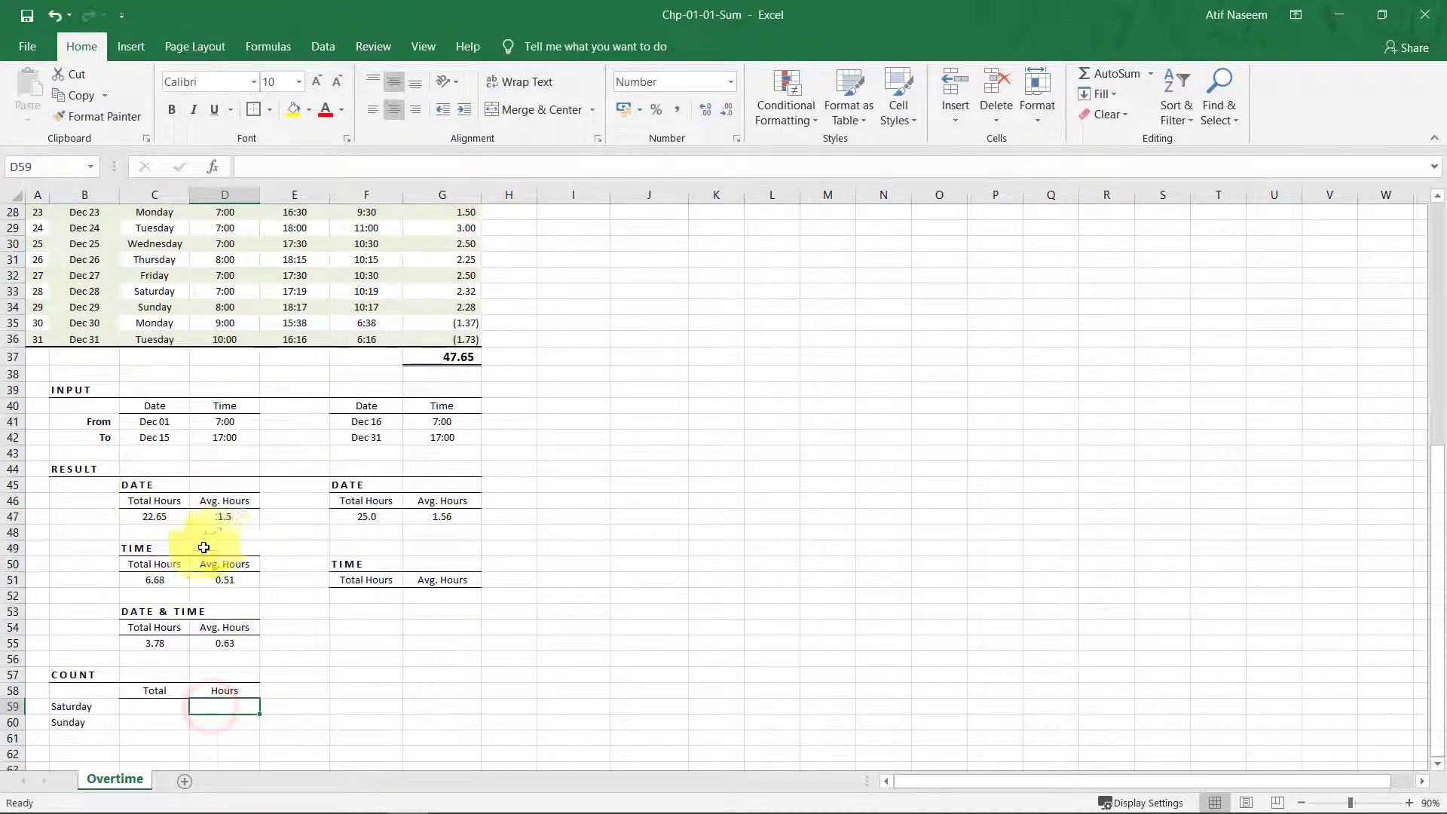
scroll(178, 479, up, 8)
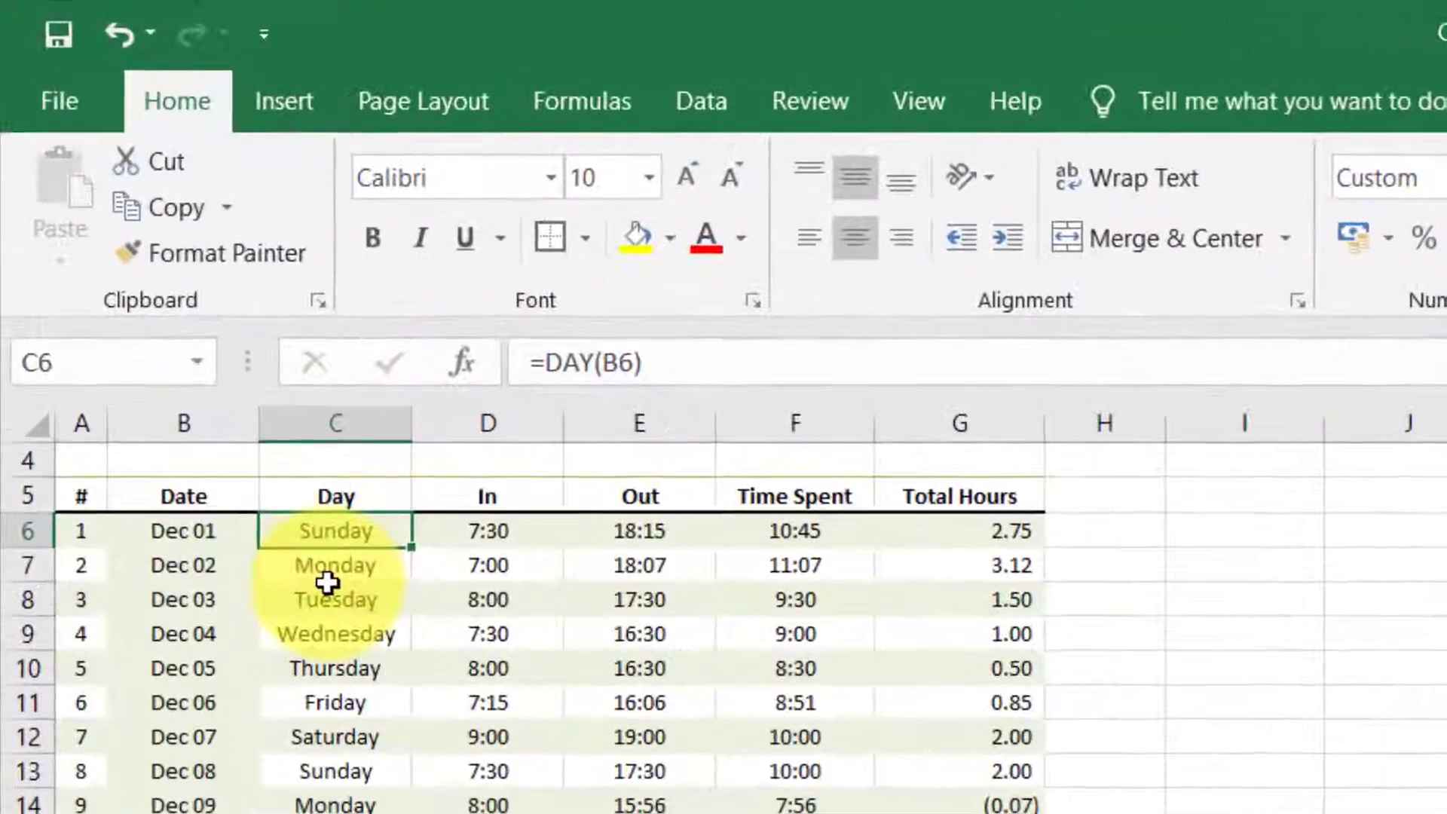
click(155, 275)
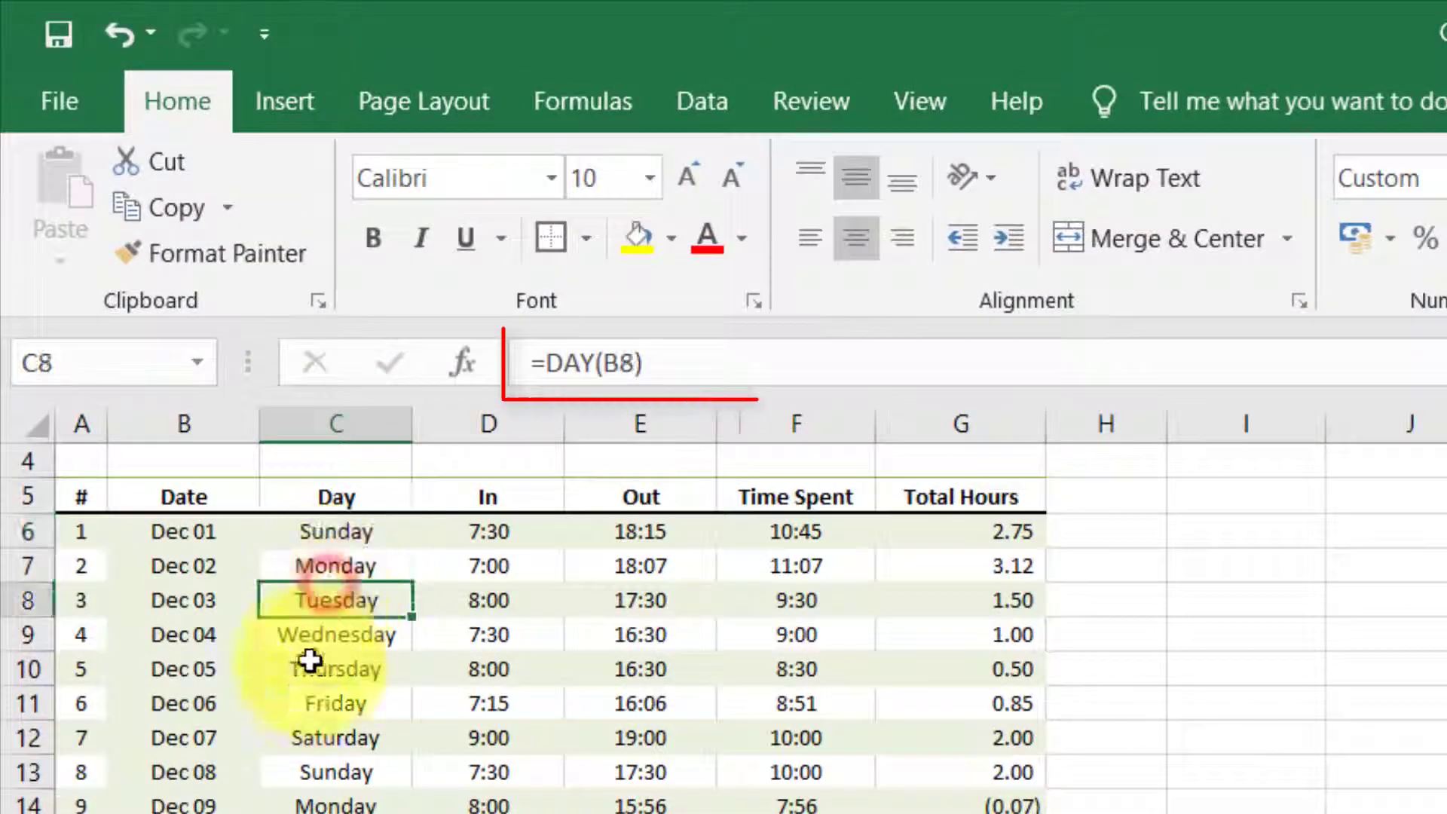
click(321, 768)
key(Down)
key(Down)
key(Down)
scroll(322, 754, down, 5)
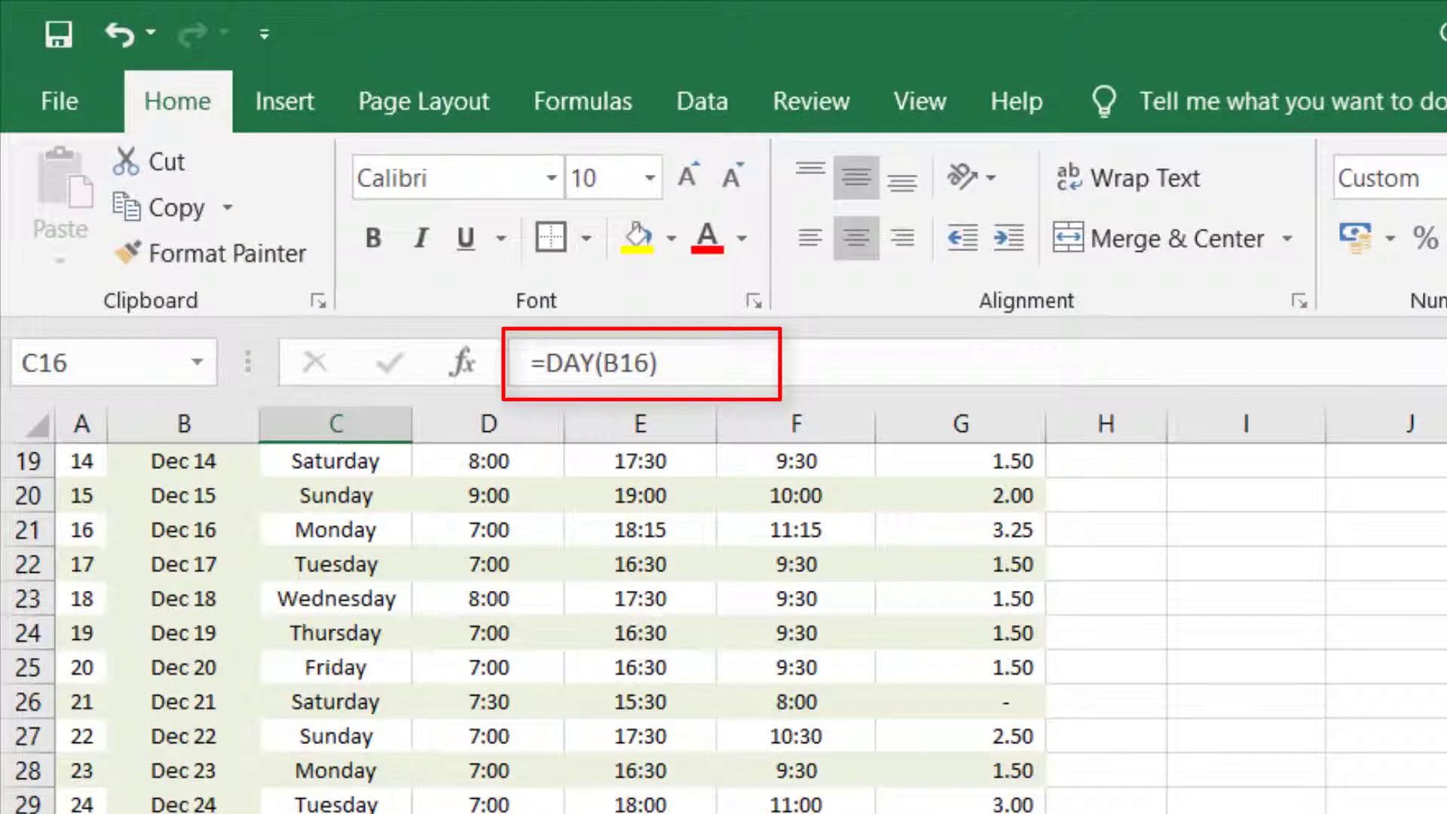
scroll(527, 625, down, 3)
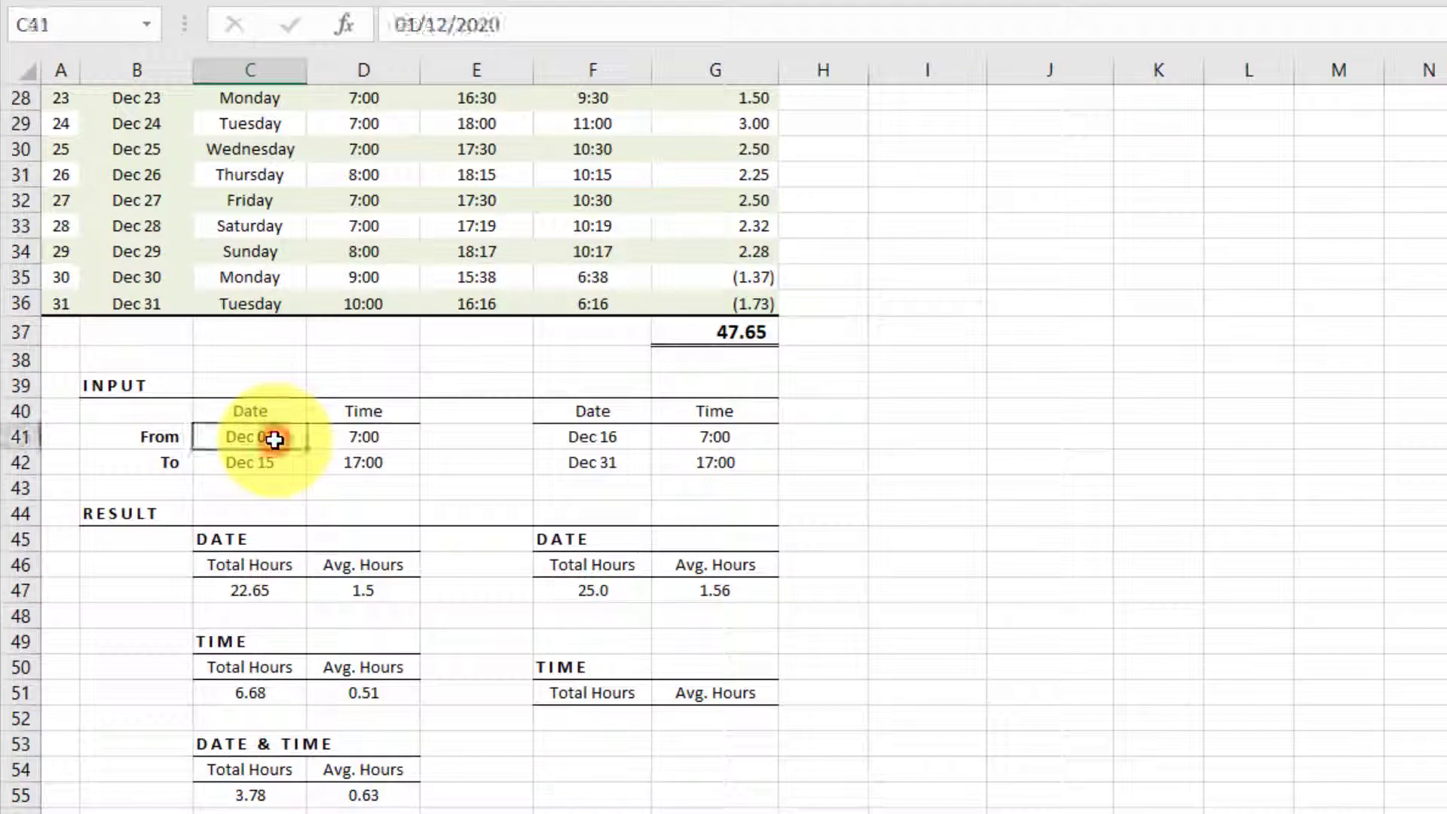
click(251, 462)
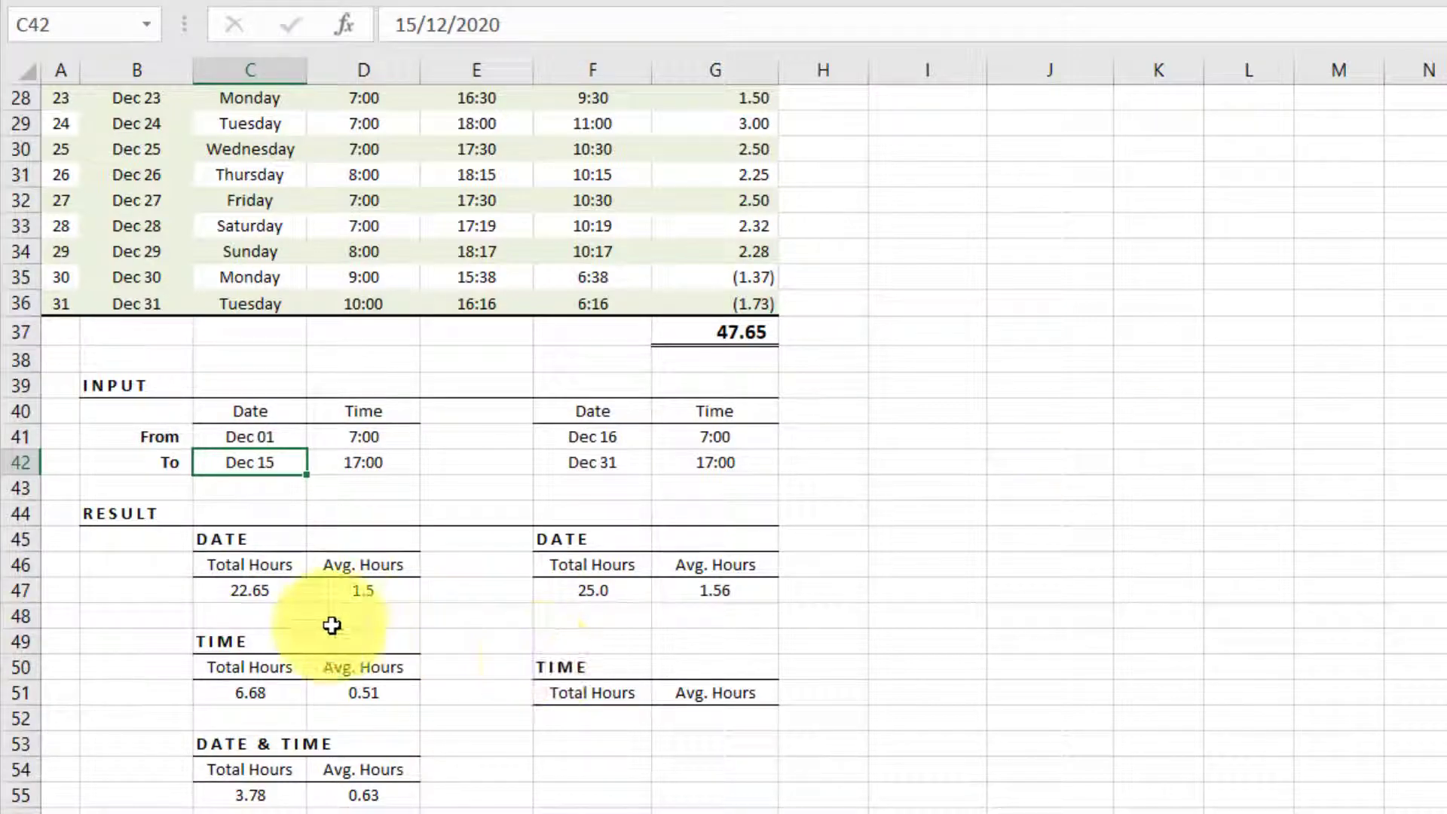
- Enter Sunday as plain text in I6, beside the first row of the overtime table, and reselect that cell
scroll(332, 623, up, 8)
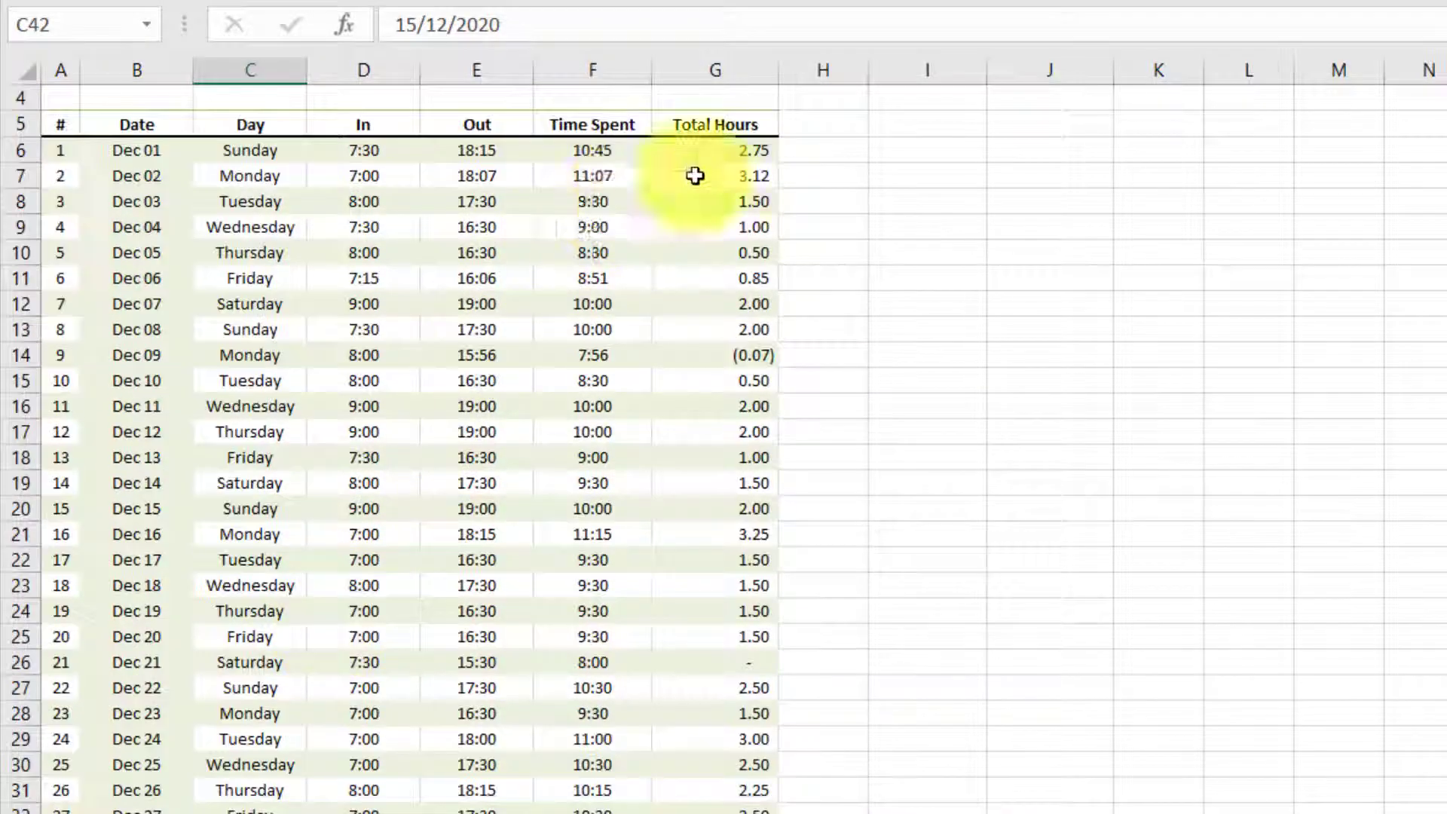
click(938, 144)
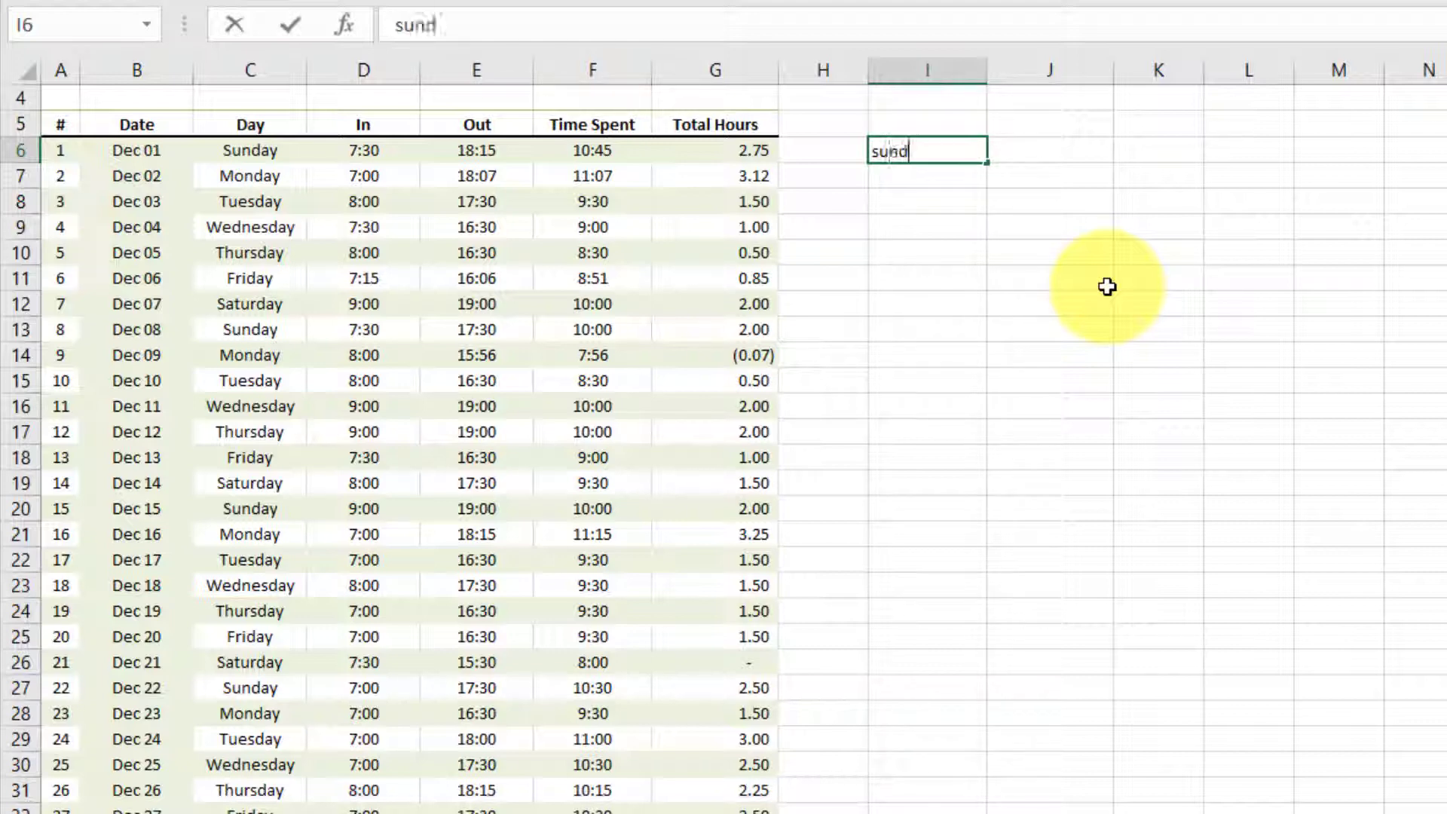
text(sunday)
key(Tab)
key(Left)
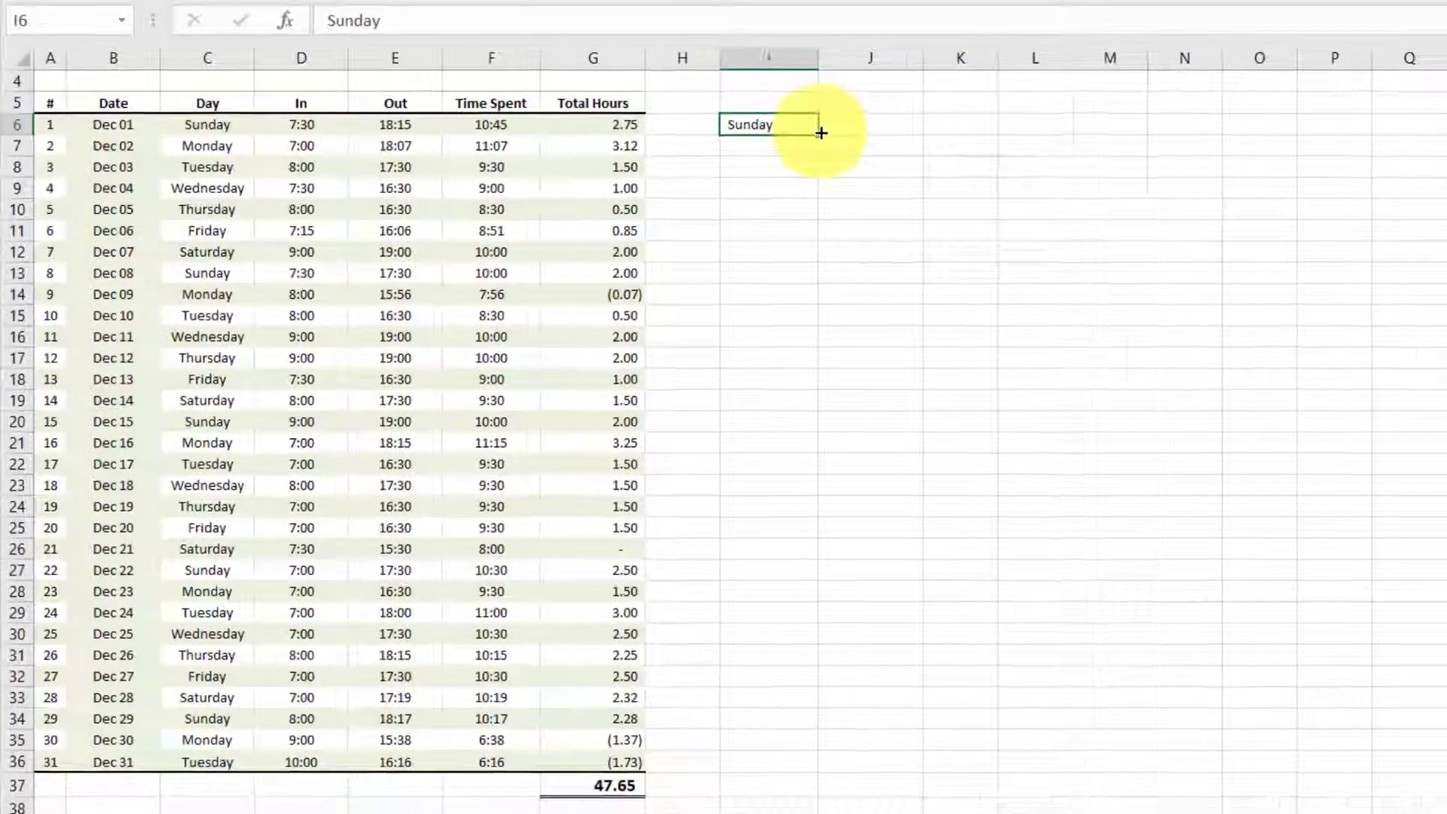
- Extend the weekday series from I6 through I36, ending on Tuesday to match the 31 dates
drag(985, 163, 1016, 708)
drag(829, 578, 832, 760)
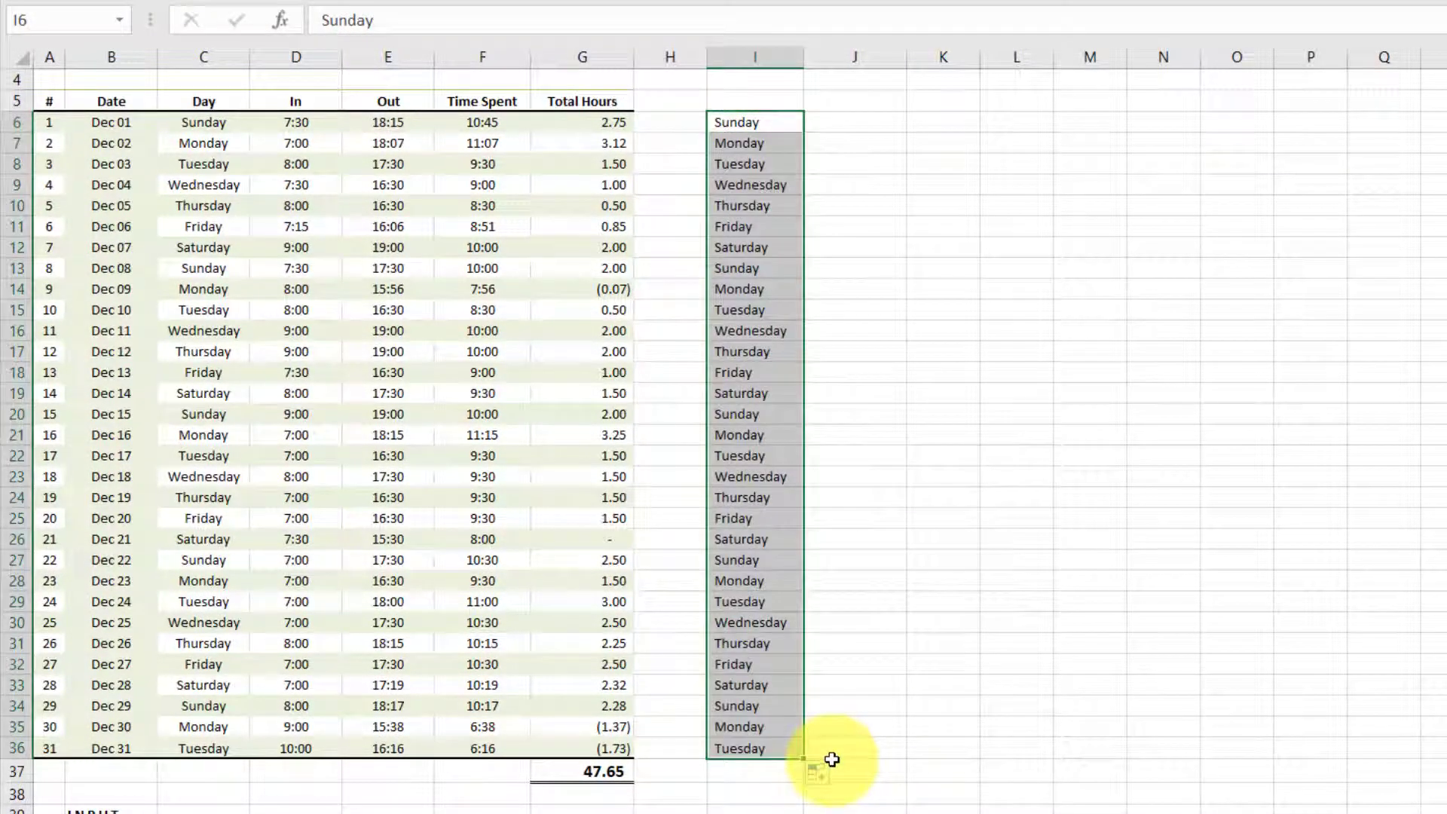
- Replace the Day column formulas in C6:C36 with the weekday names from I6:I36 pasted as values, and clear helper column I
key(ctrl+c)
click(204, 124)
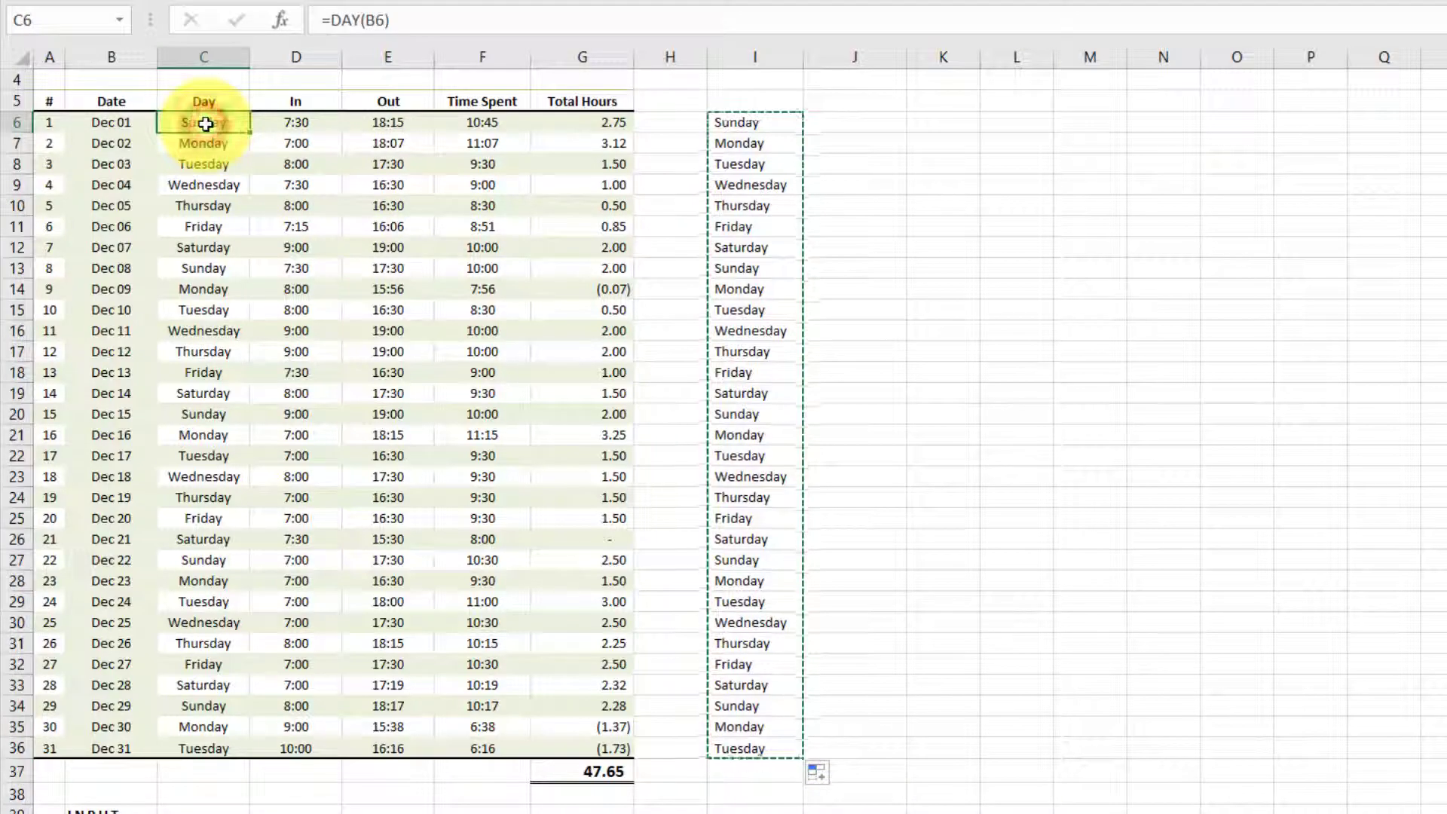
right_click(205, 124)
key(v)
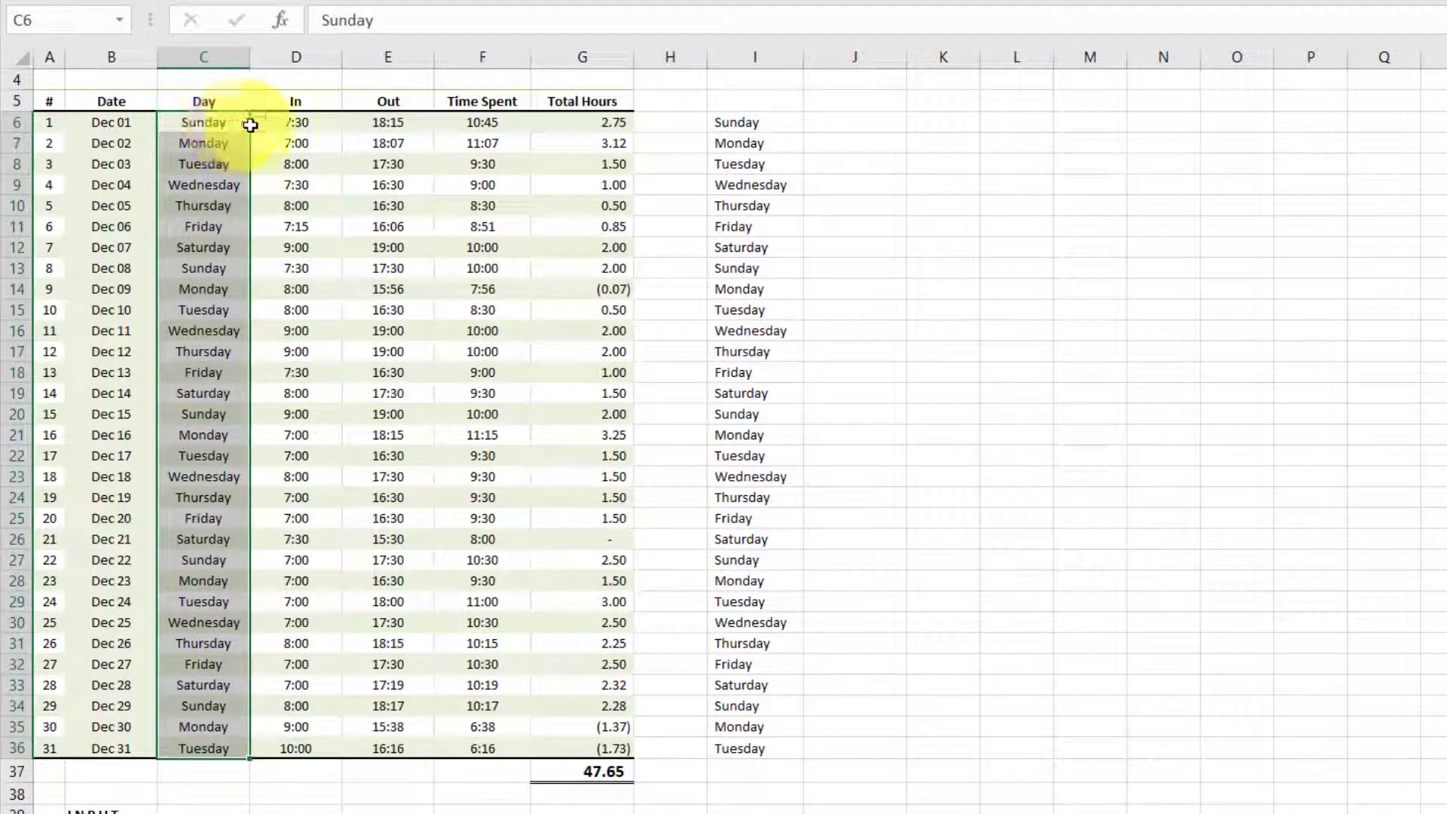
click(752, 57)
key(Delete)
- Enter a COUNTIF formula in C59, the Saturday Total cell, with range C6:C36 and criterion B59
scroll(283, 573, down, 7)
scroll(283, 573, down, 5)
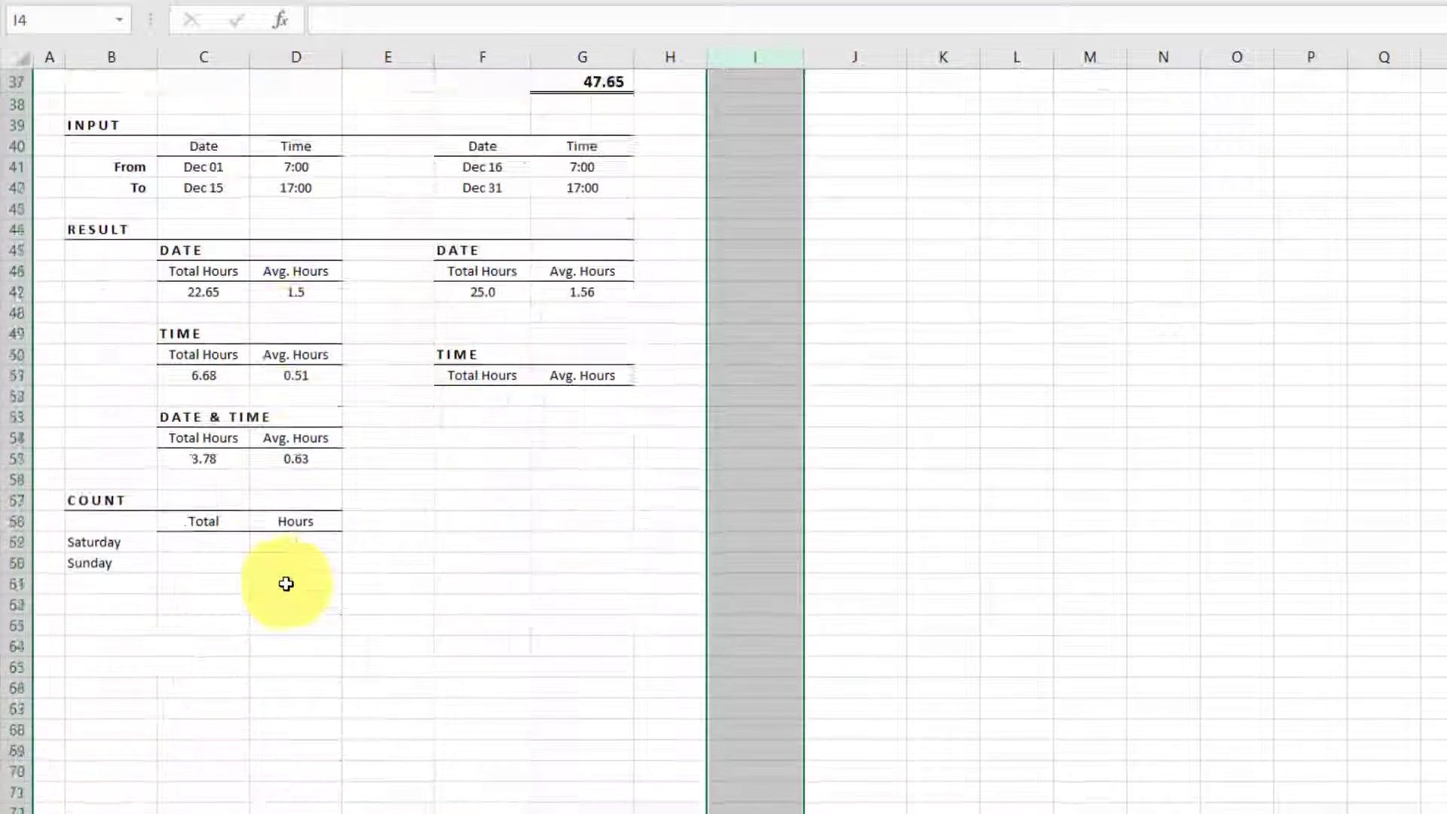
click(202, 478)
text(=)
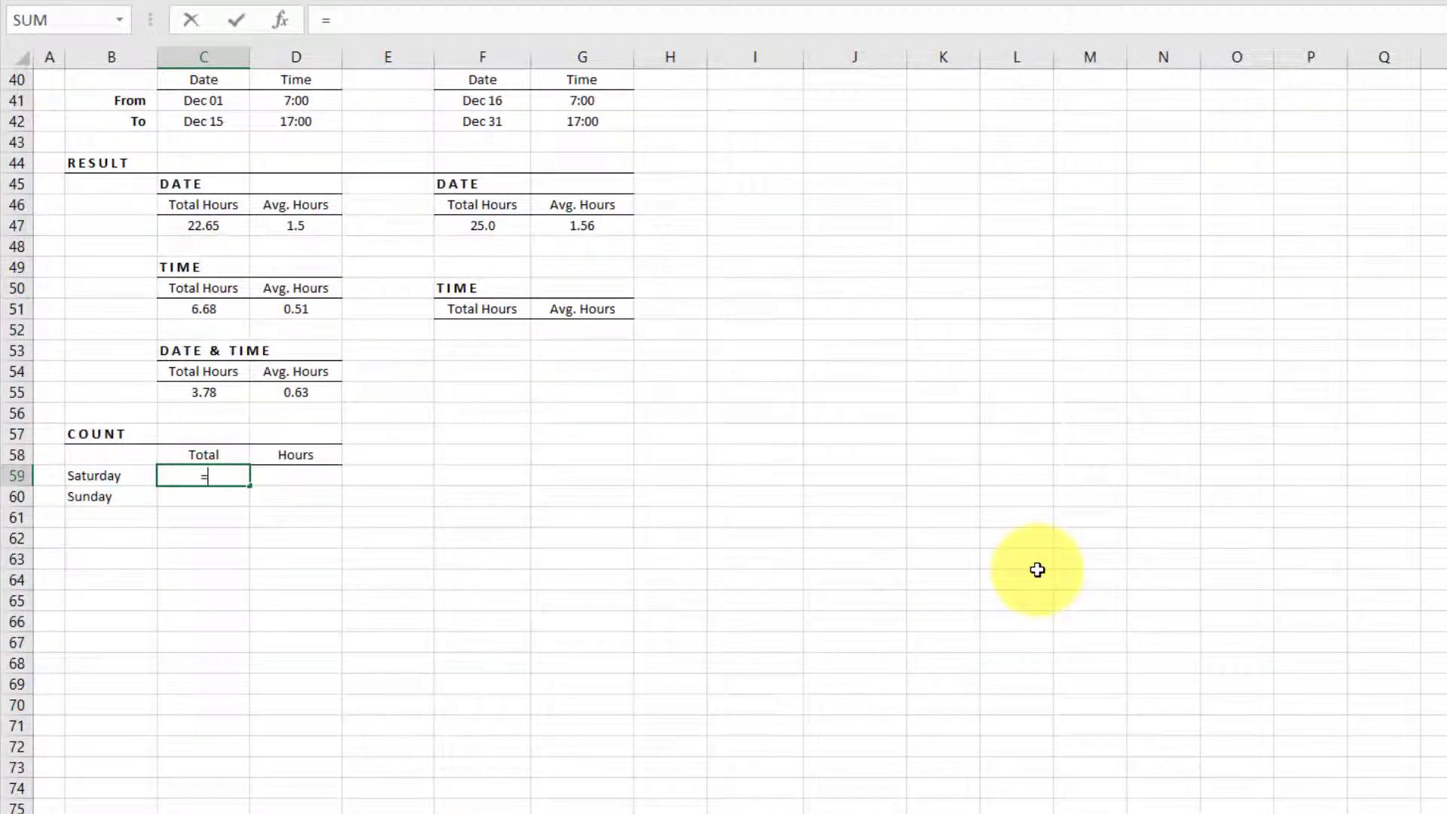
text(counti)
key(Tab)
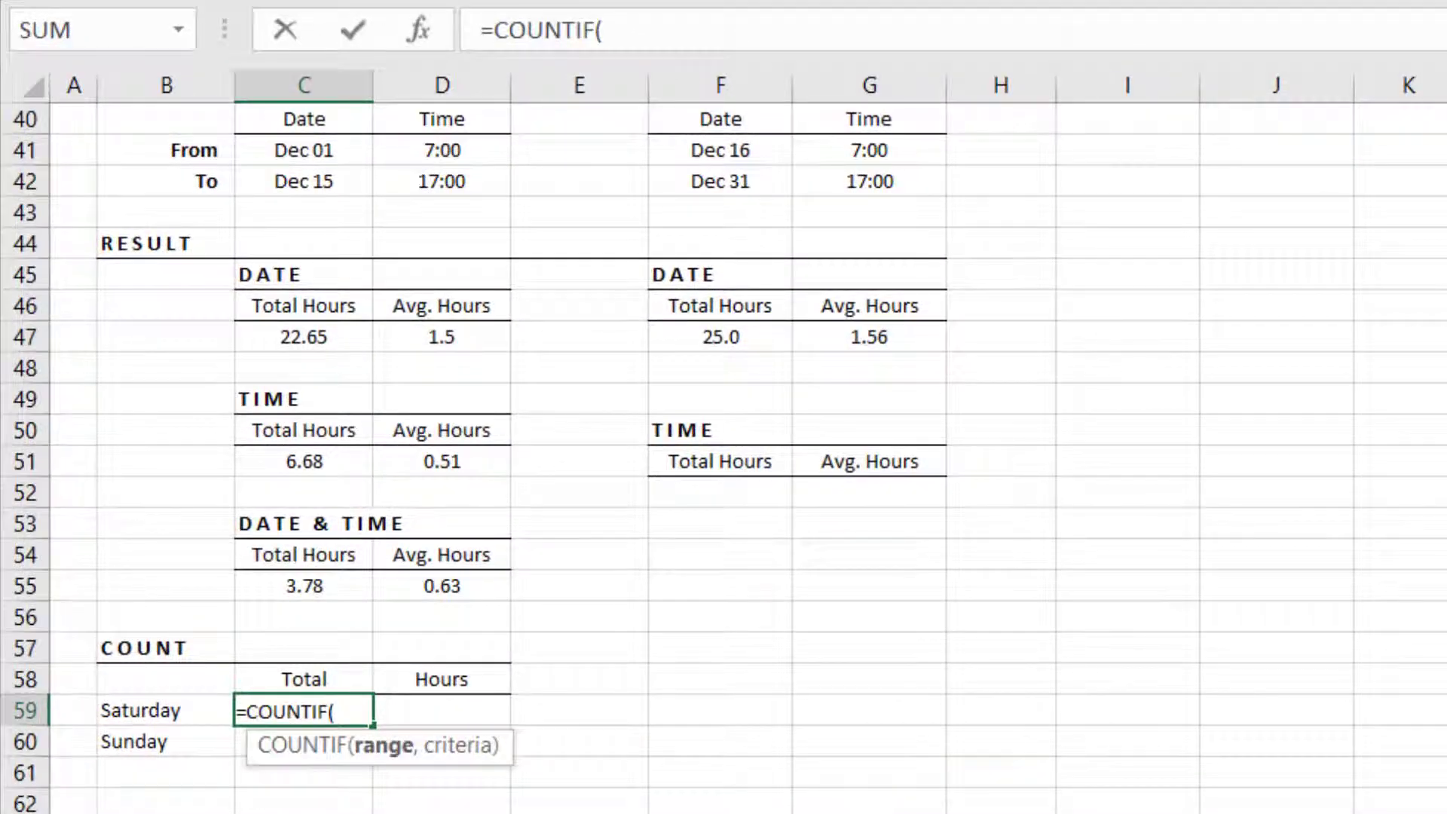
scroll(843, 601, up, 8)
click(347, 743)
drag(315, 676, 300, 166)
text(,)
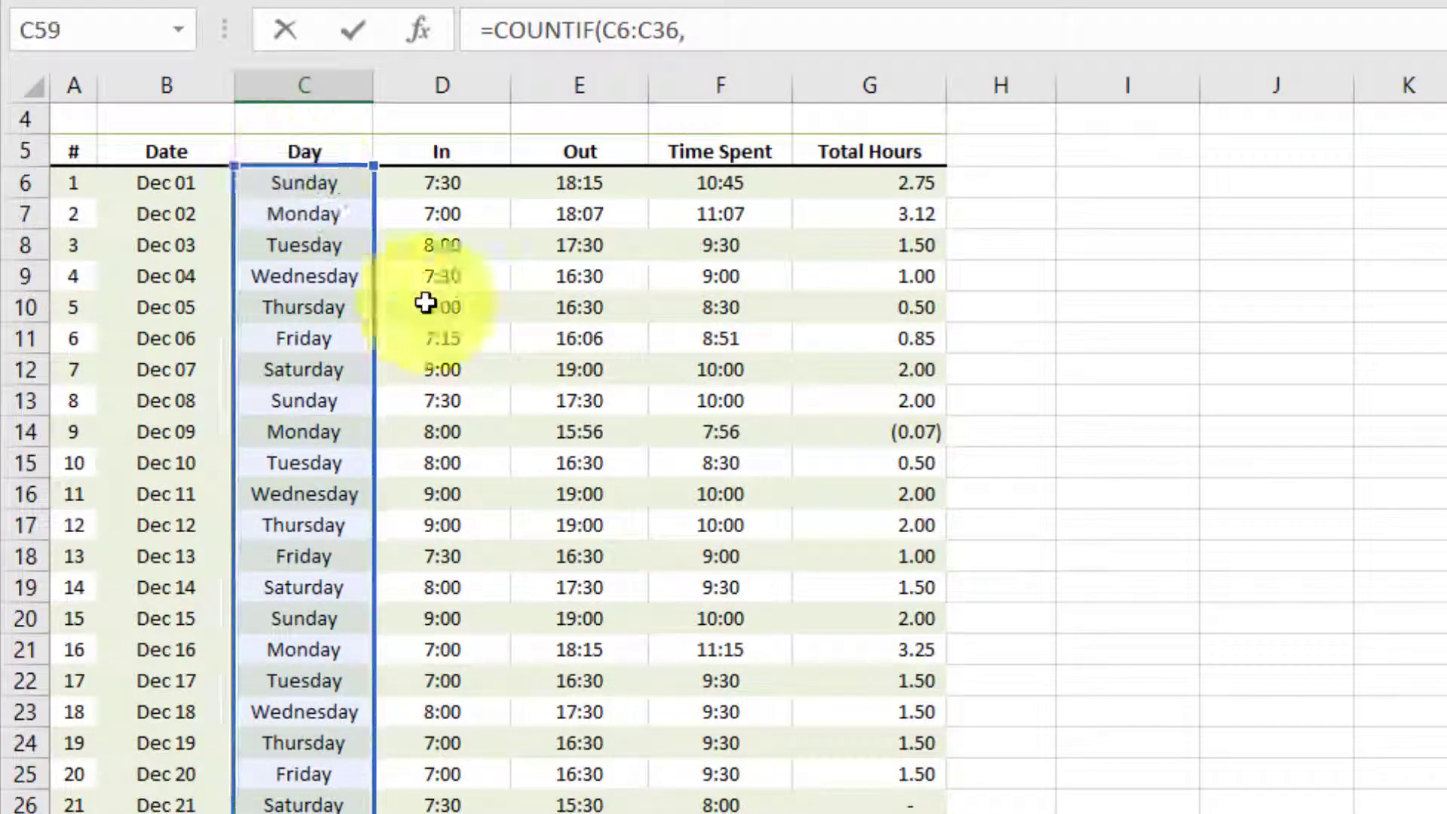
scroll(543, 736, down, 9)
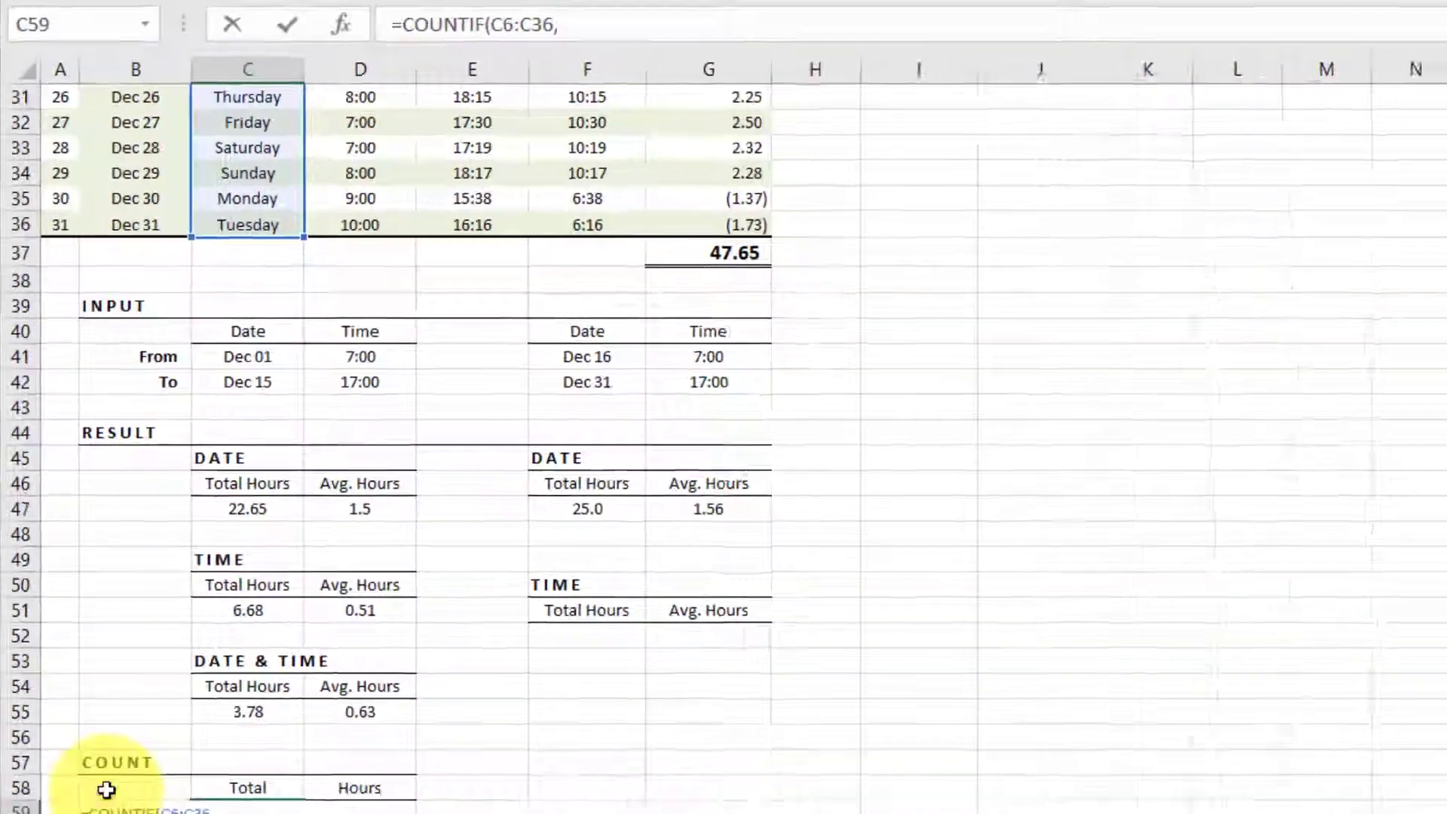
click(100, 738)
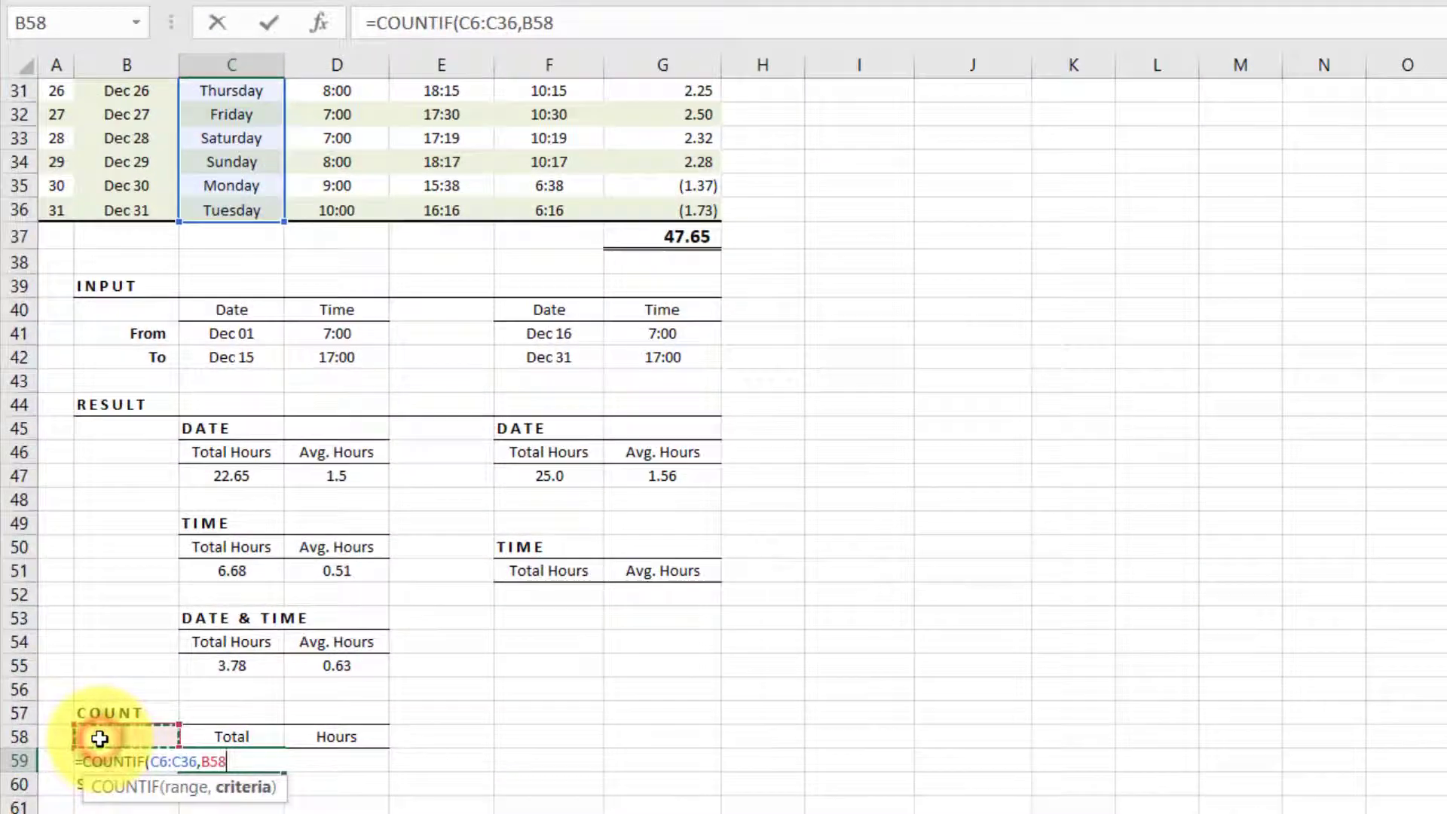
key(Return)
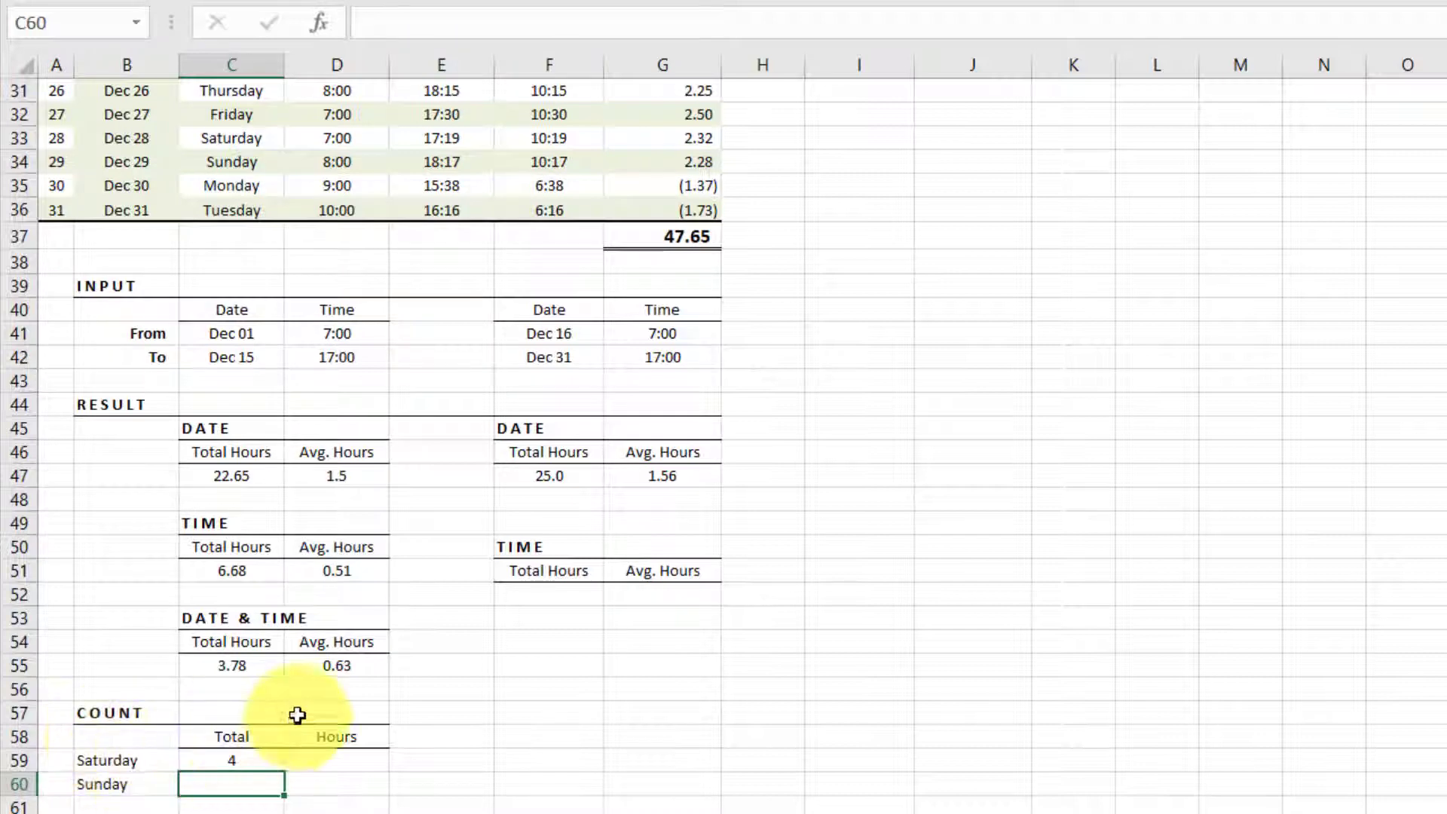
- Make the COUNTIF range in C59 absolute as $C$6:$C$36 and copy the formula down to C60 for Sunday
click(258, 762)
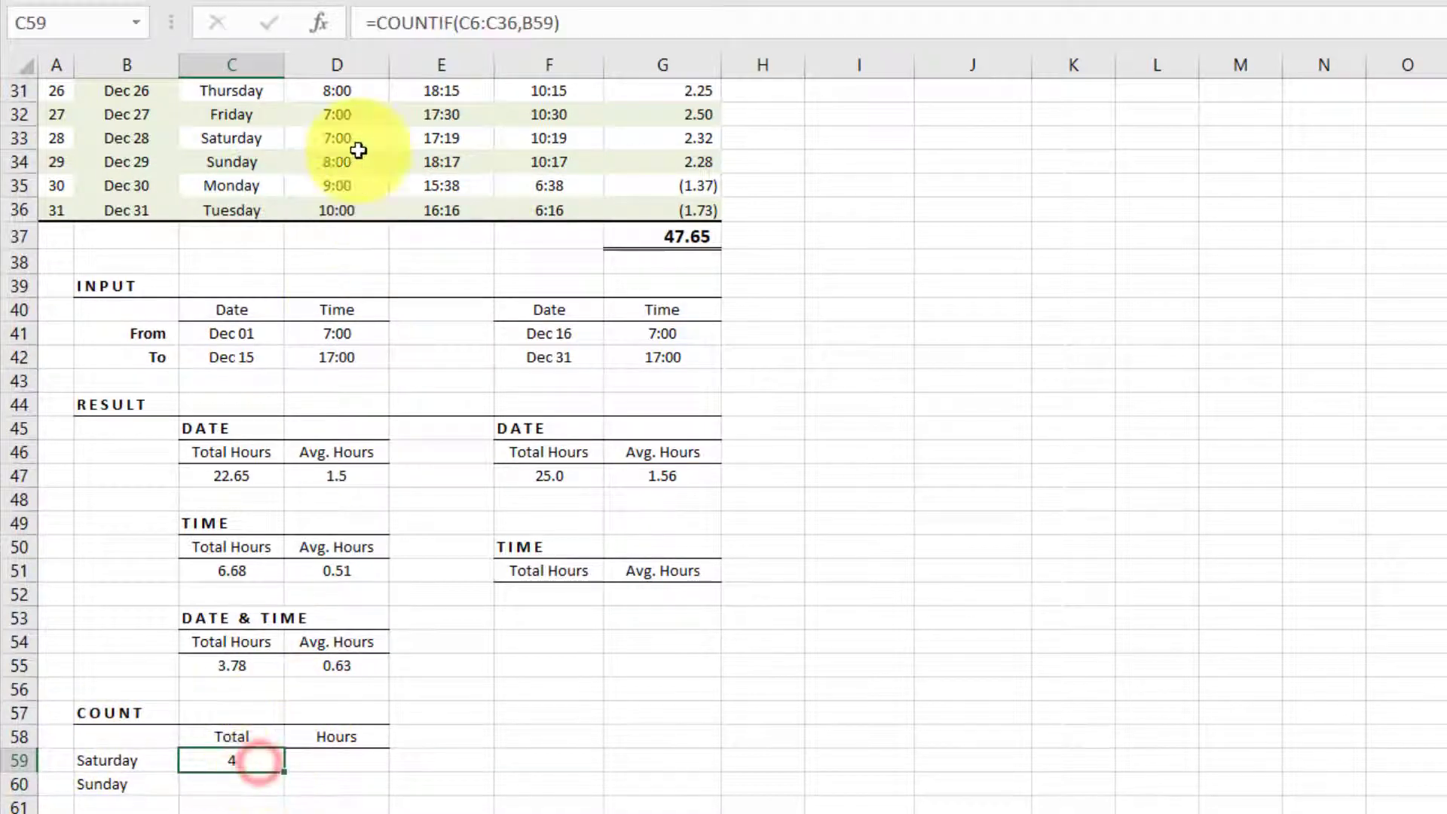
click(506, 23)
key(F4)
click(464, 23)
key(F4)
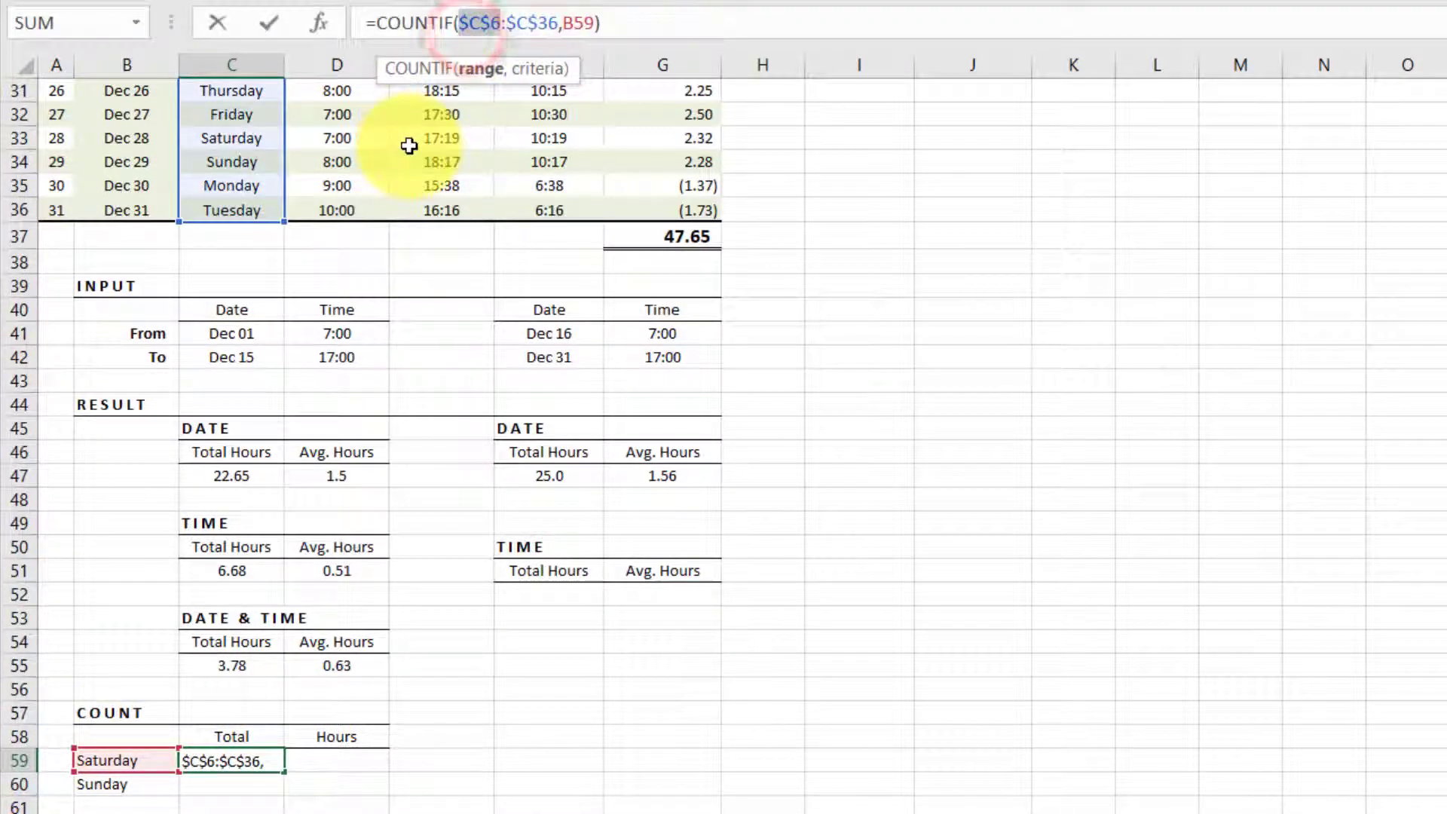
key(Return)
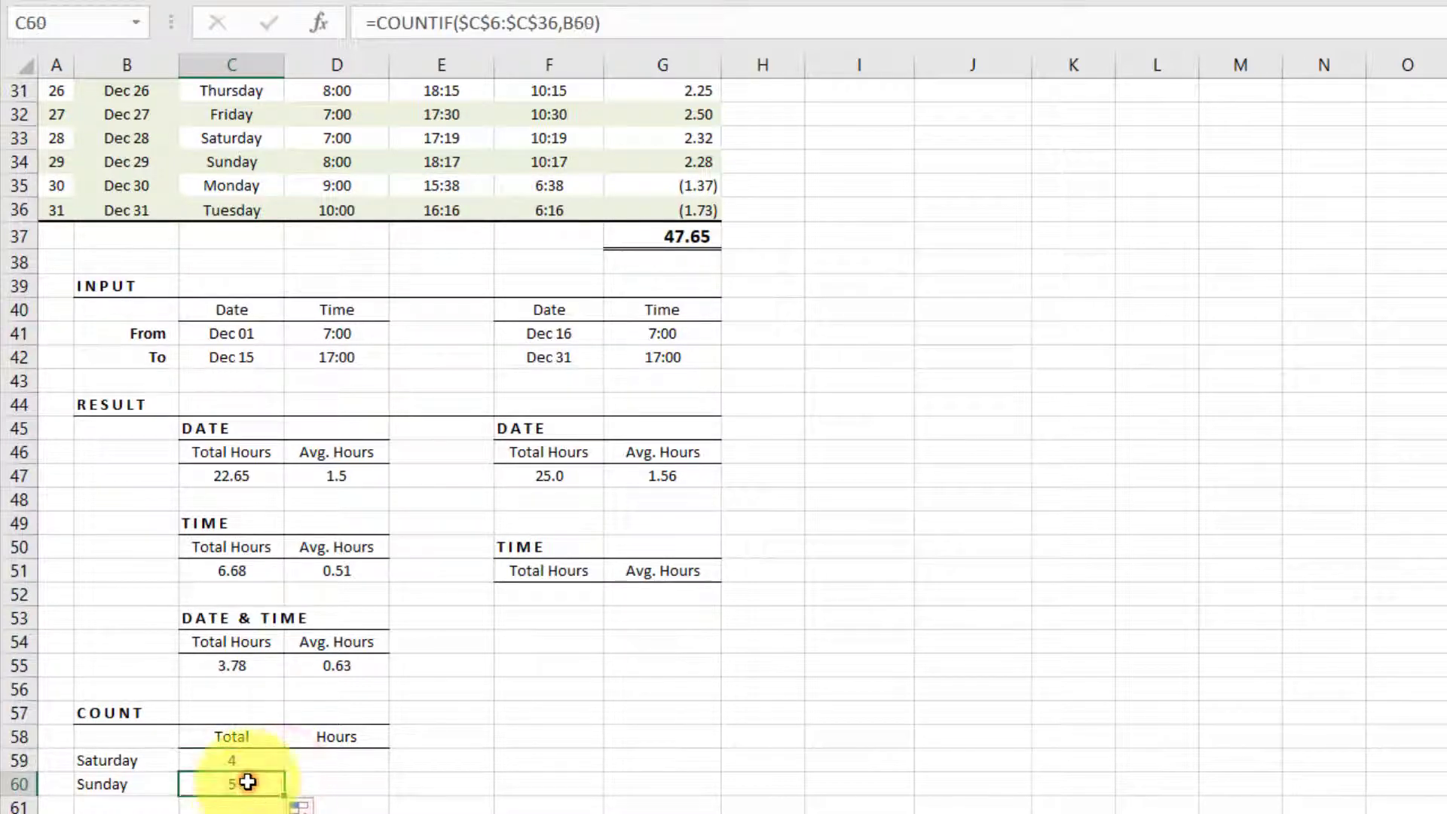
- Begin a SUMIF formula in D59, the Saturday Hours cell, with the Day column C6:C36 as its range
click(327, 769)
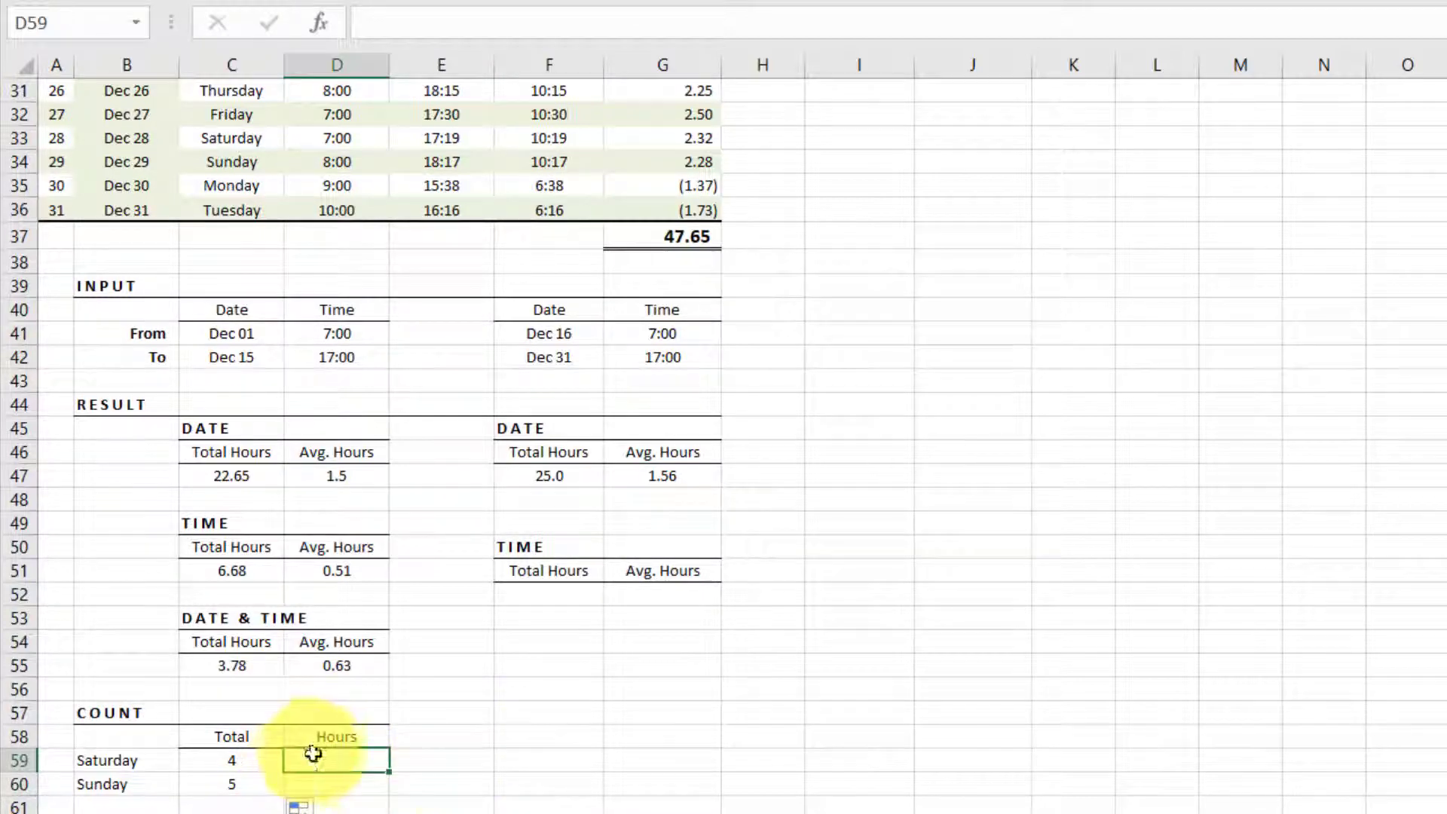
text(=sumif)
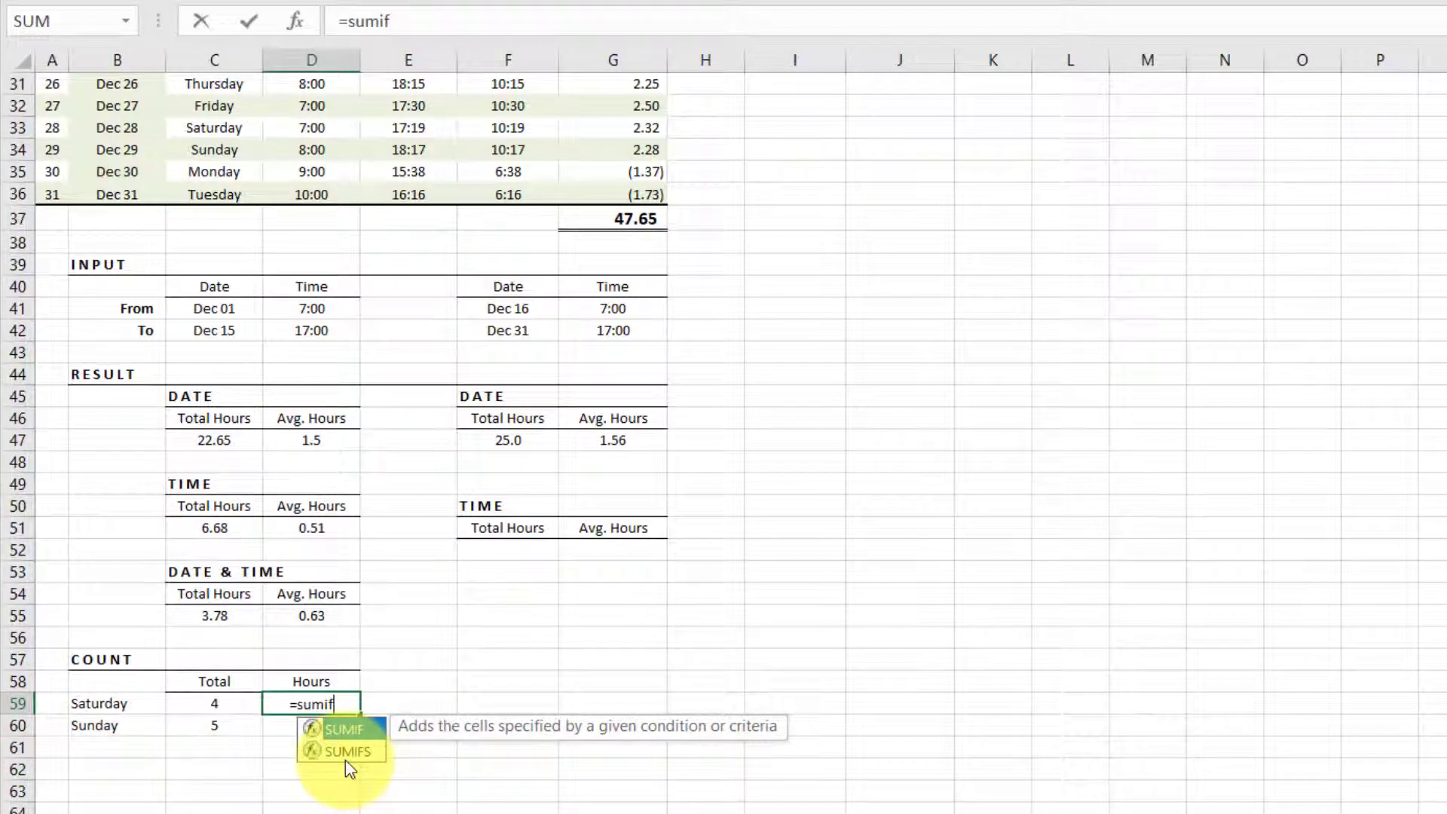
key(Tab)
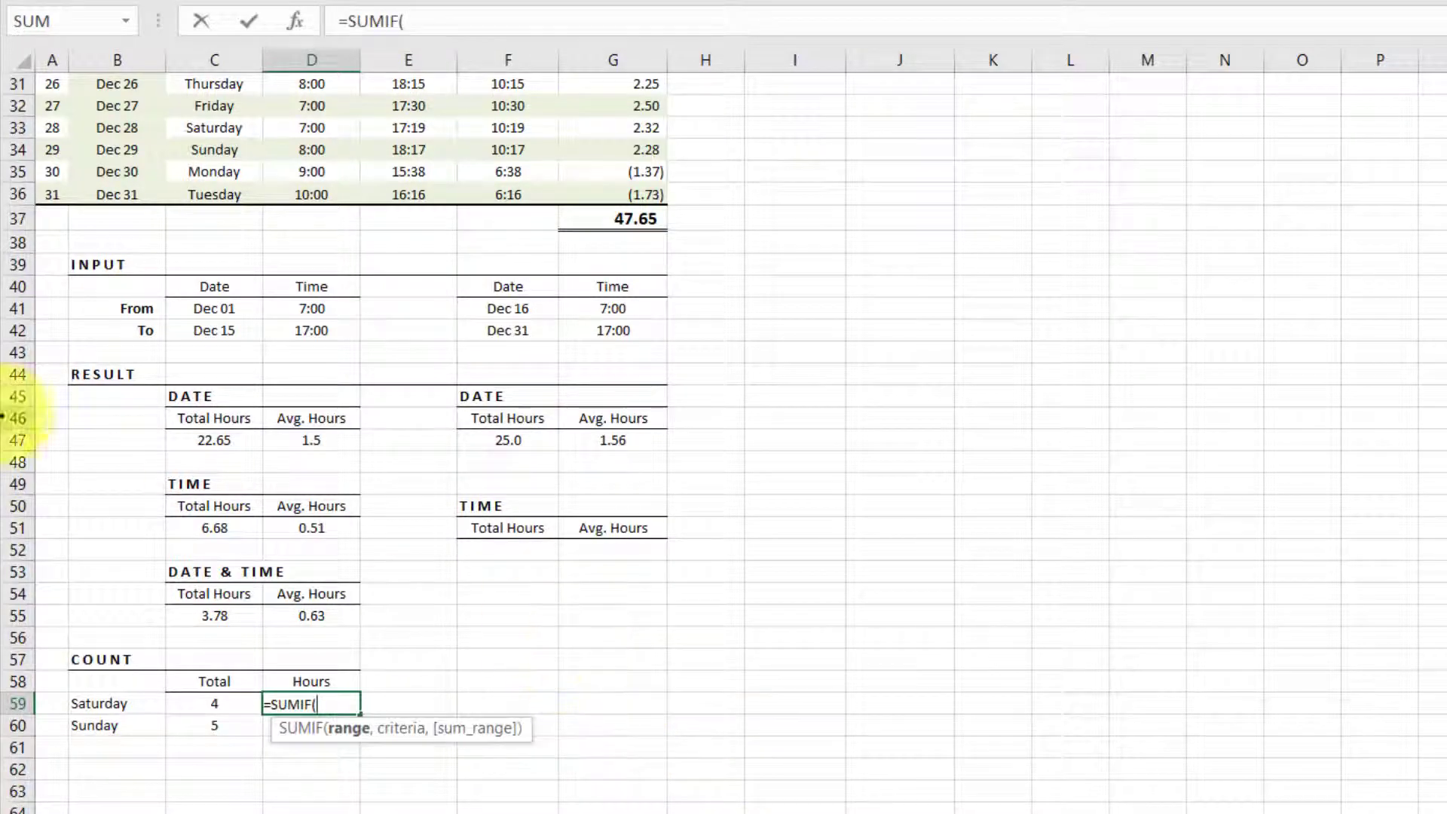
scroll(445, 475, up, 5)
scroll(446, 475, up, 3)
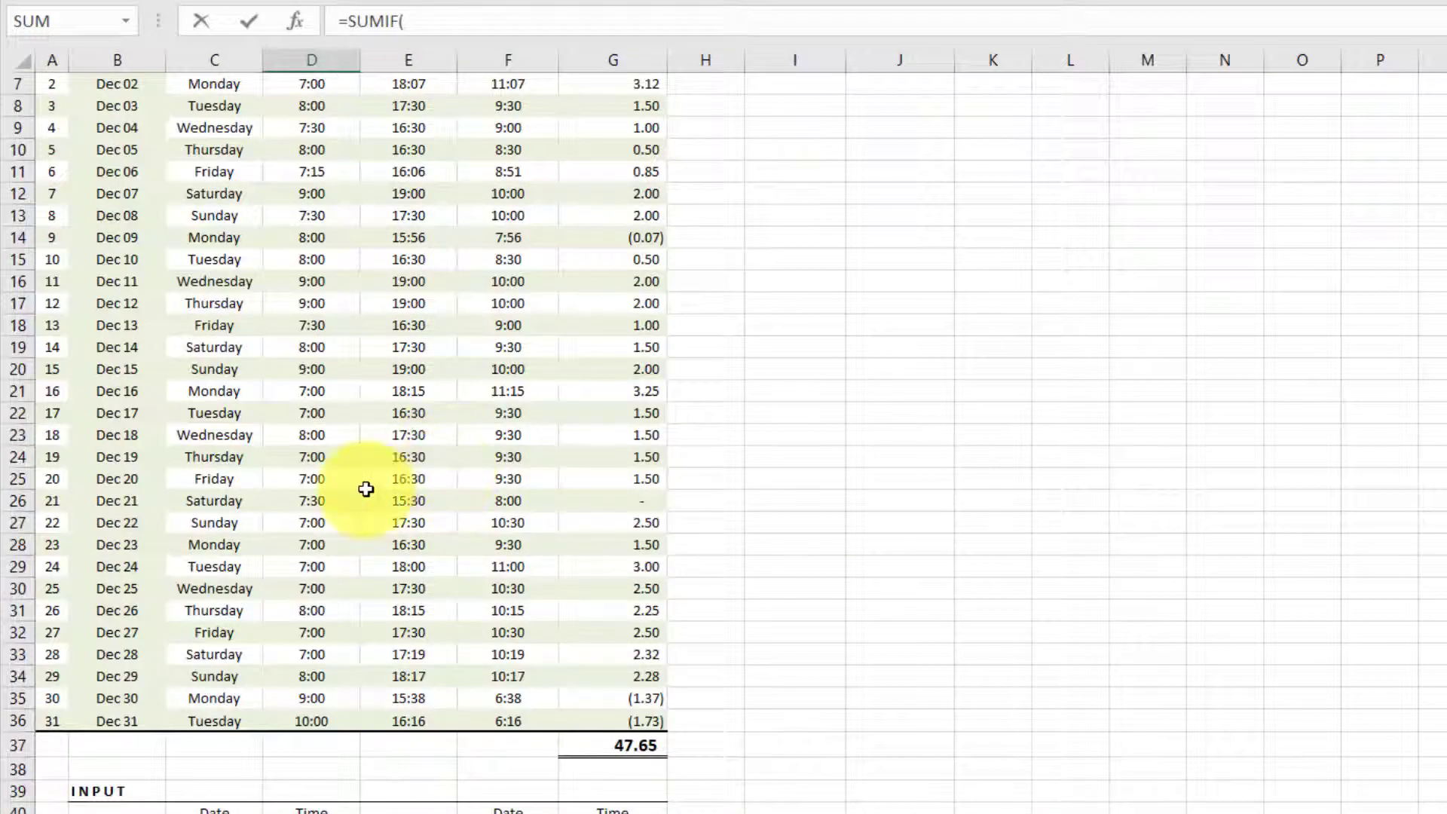
scroll(265, 242, up, 1)
click(218, 128)
drag(199, 244, 217, 799)
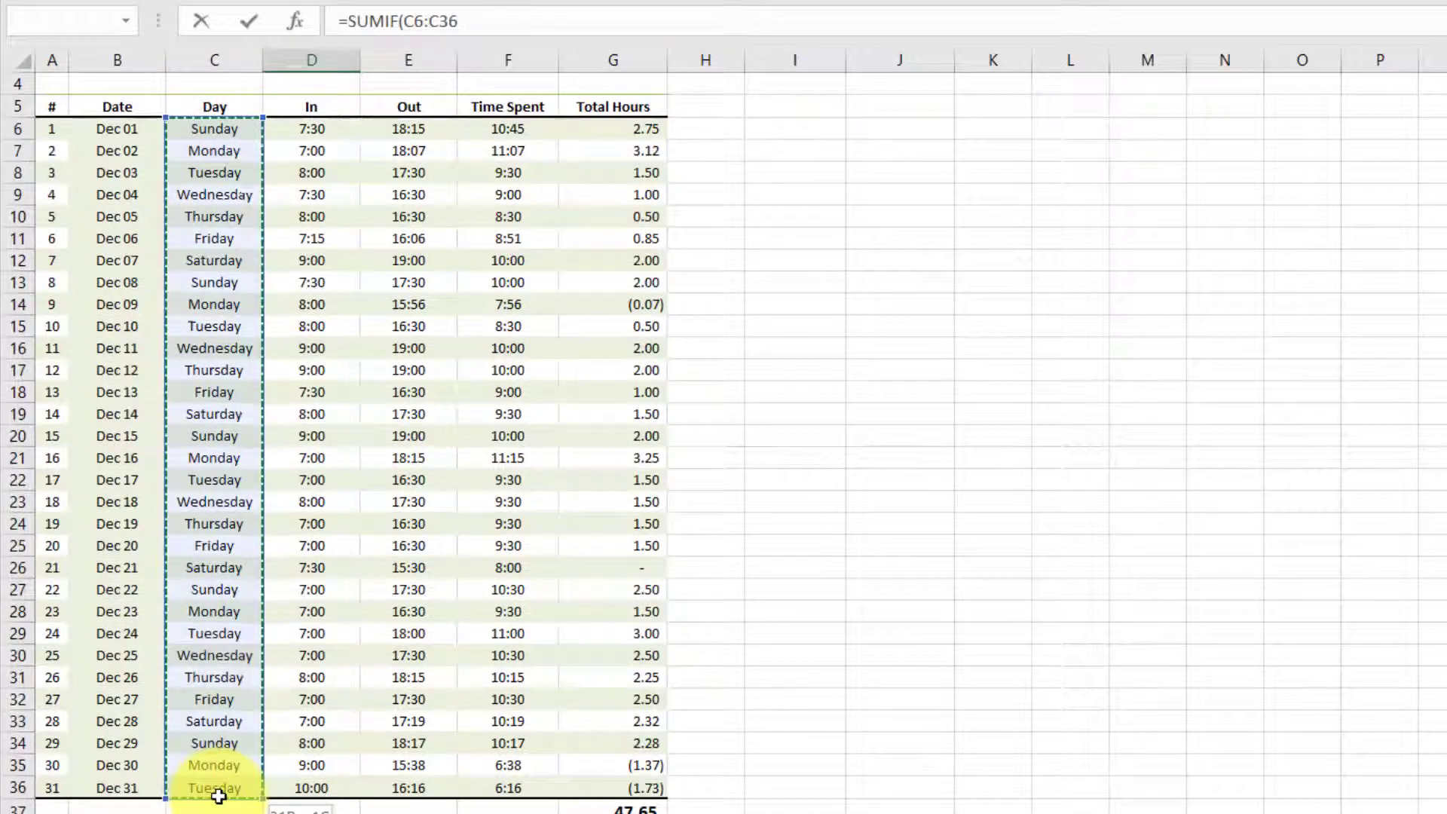
text(,)
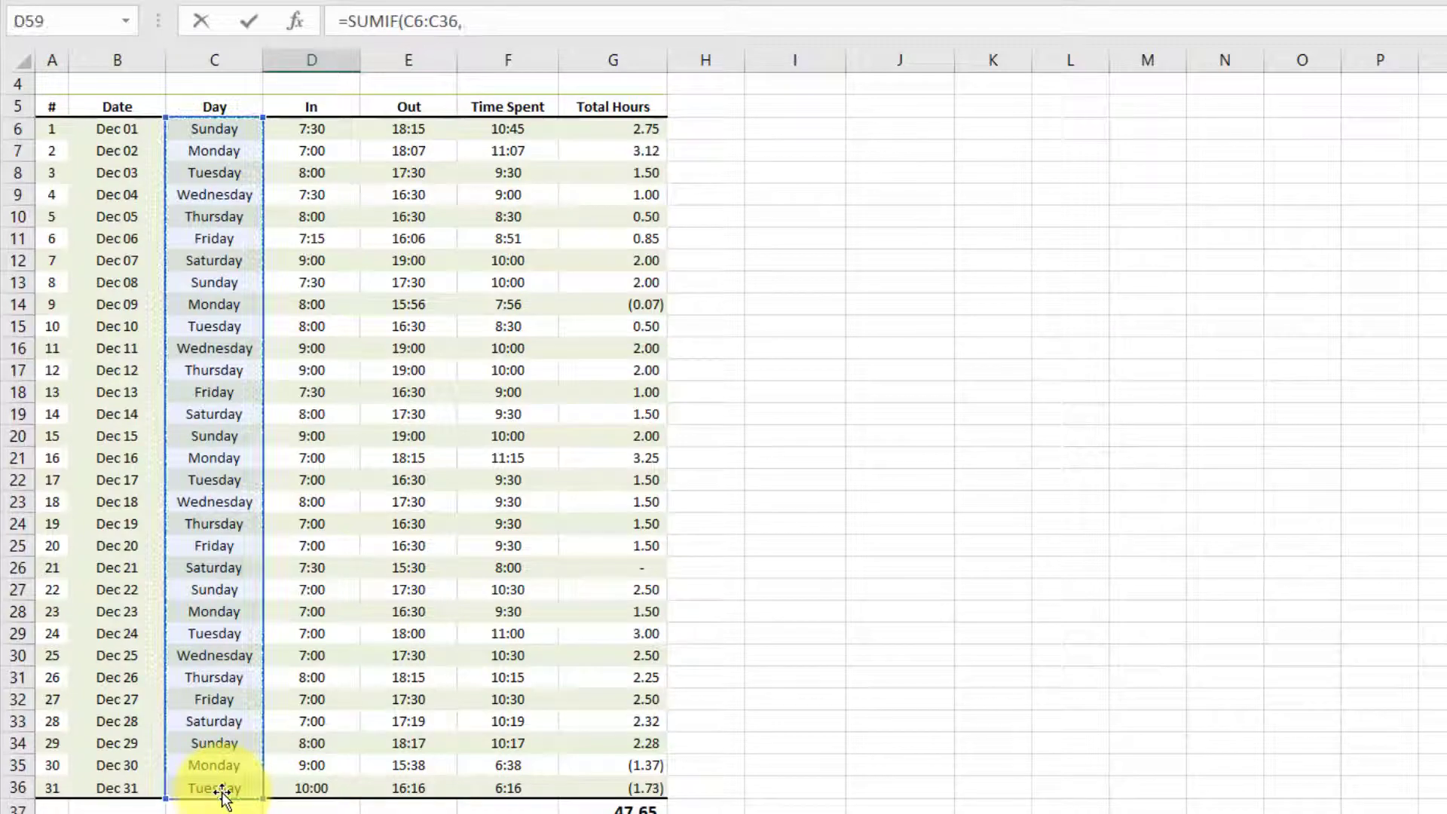
- Complete the D59 SUMIF with B59 as the criterion and Total Hours G6:G36 as the sum range, and enter it
scroll(495, 492, down, 8)
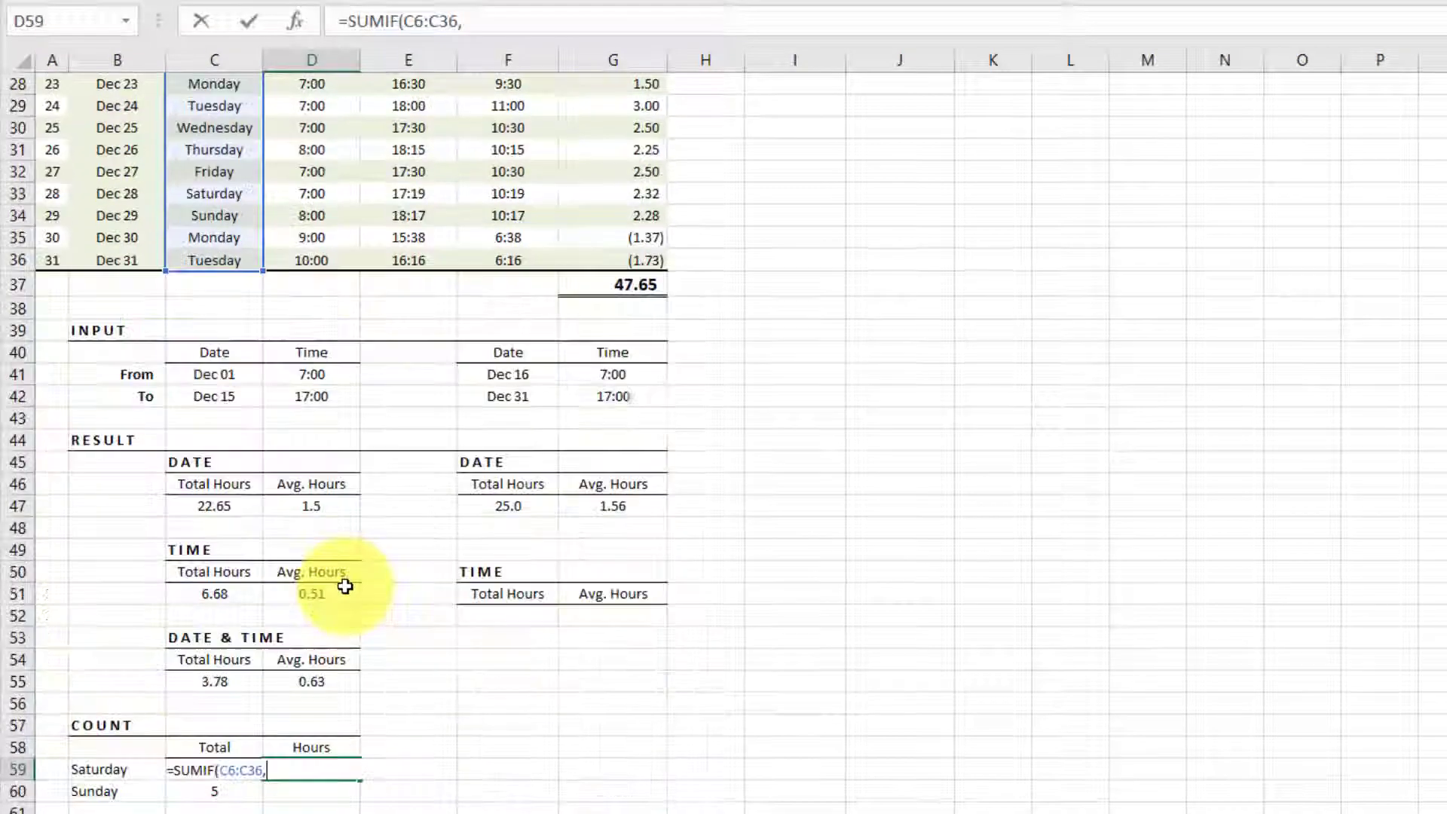
text(,)
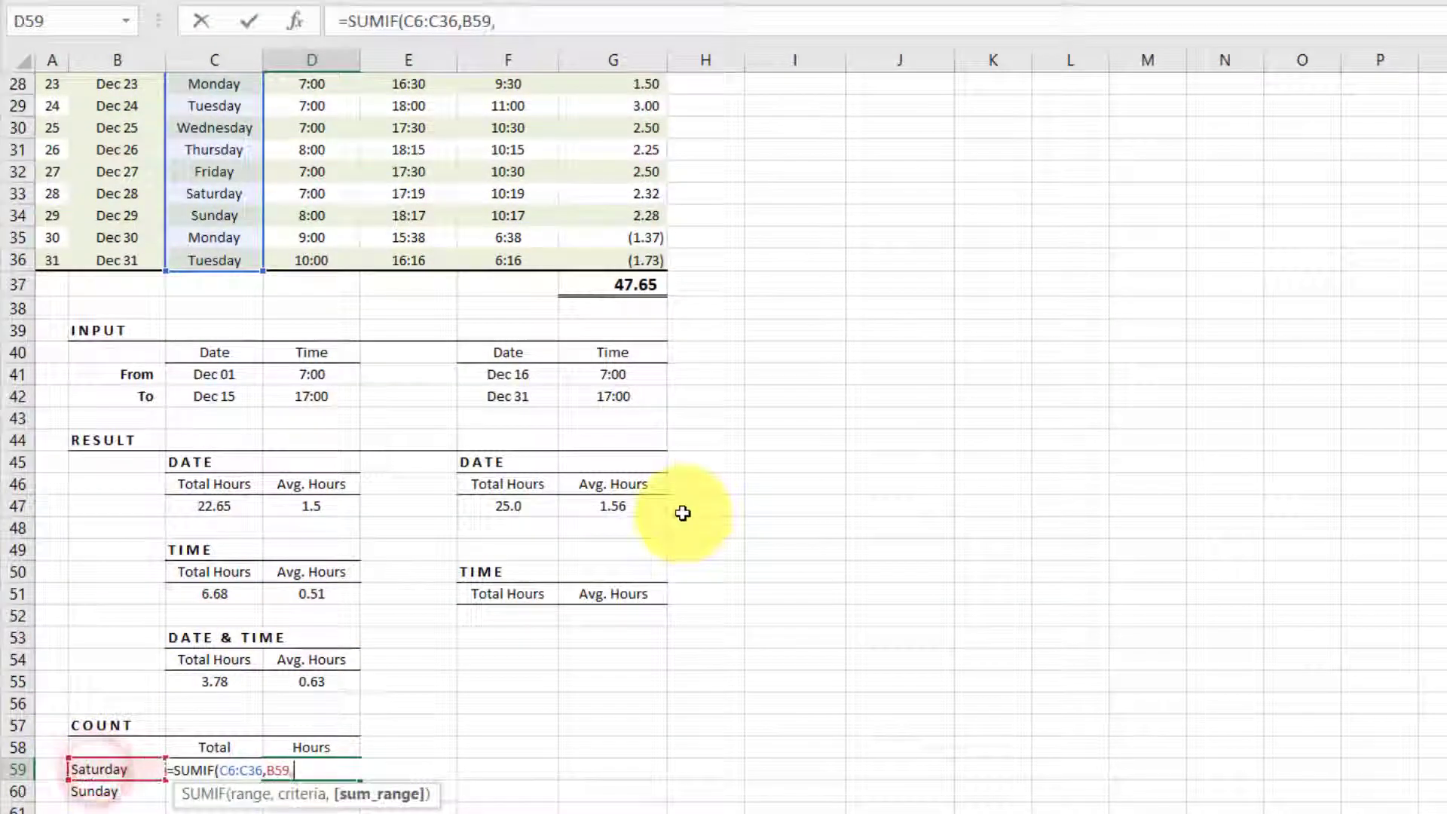
scroll(685, 507, up, 9)
click(646, 213)
drag(652, 450, 605, 791)
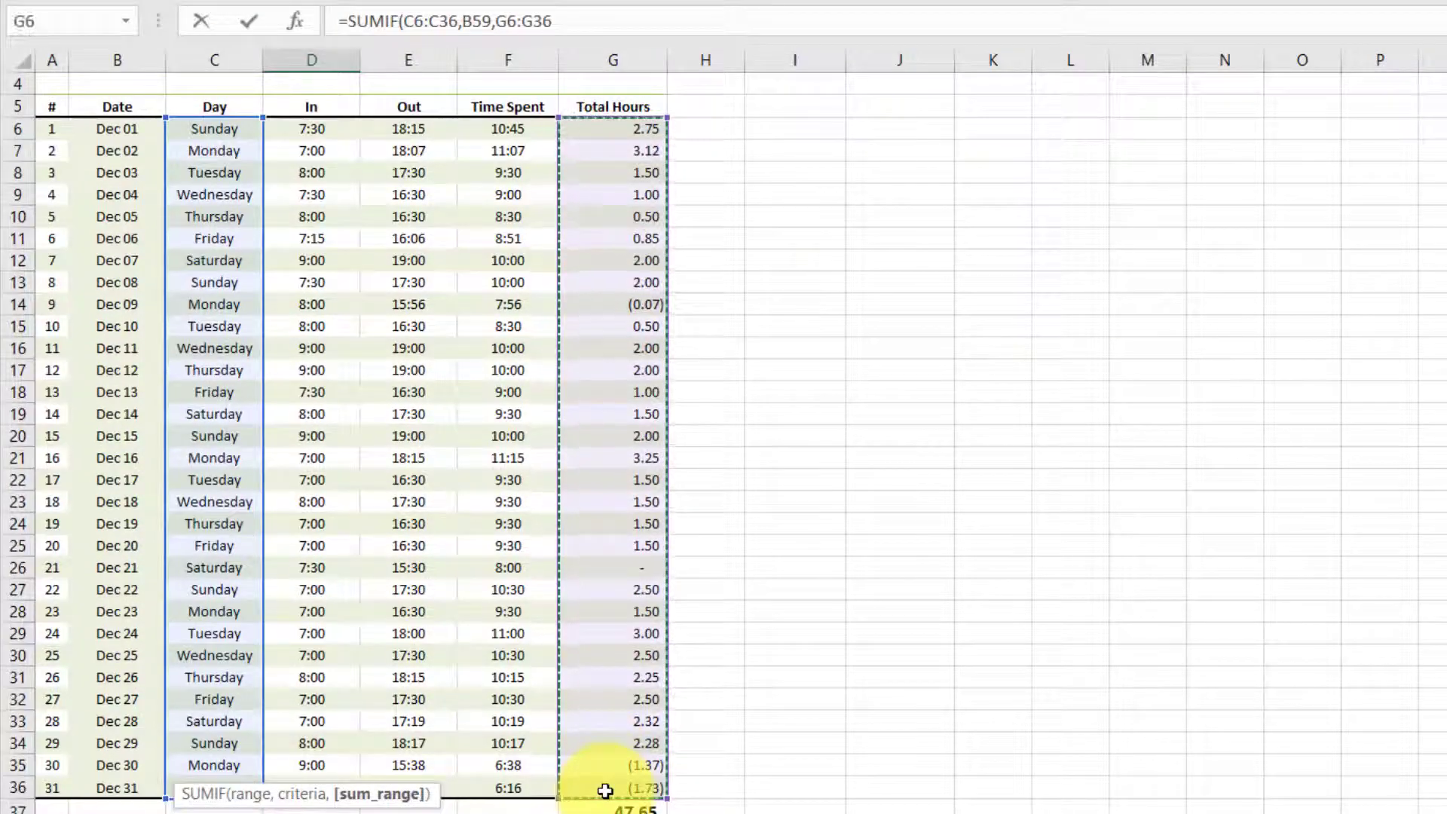
key(Return)
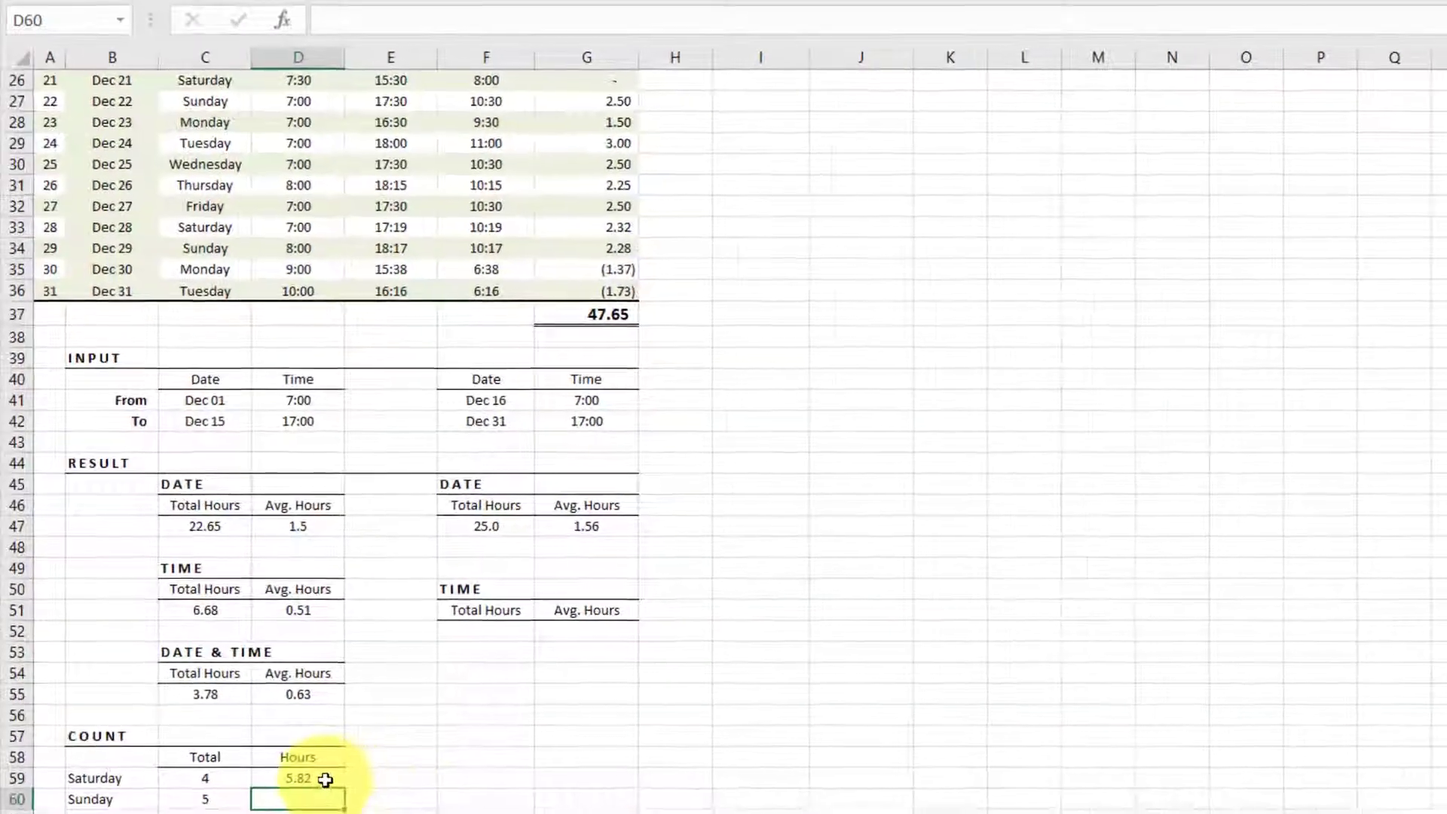
- Make the SUMIF ranges in D59 absolute as $C$6:$C$36 and $G$6:$G$36, and copy the formula down to D60
click(325, 780)
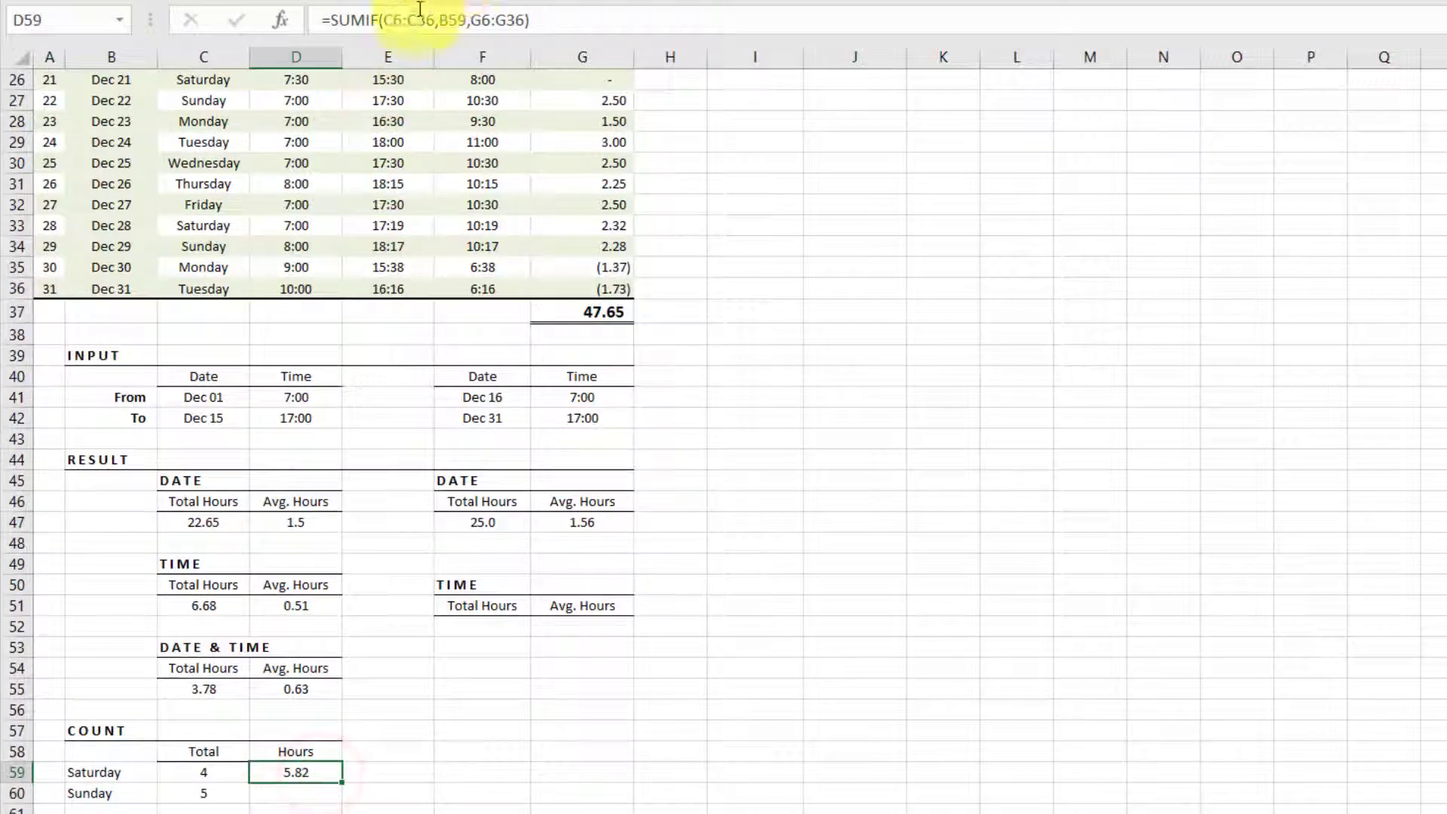
click(420, 9)
key(F4)
double_click(396, 18)
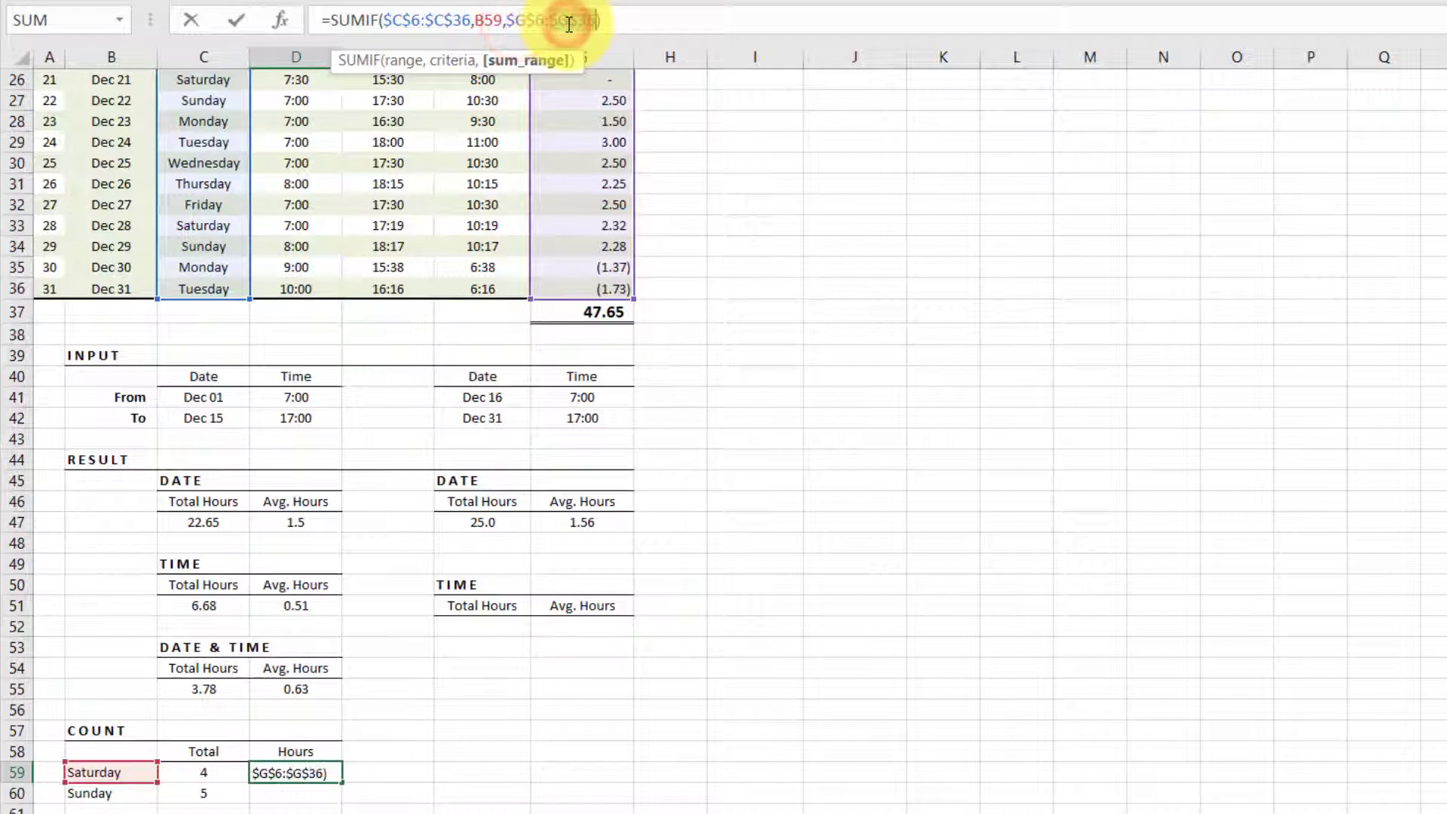
key(Return)
scroll(168, 485, down, 3)
click(317, 577)
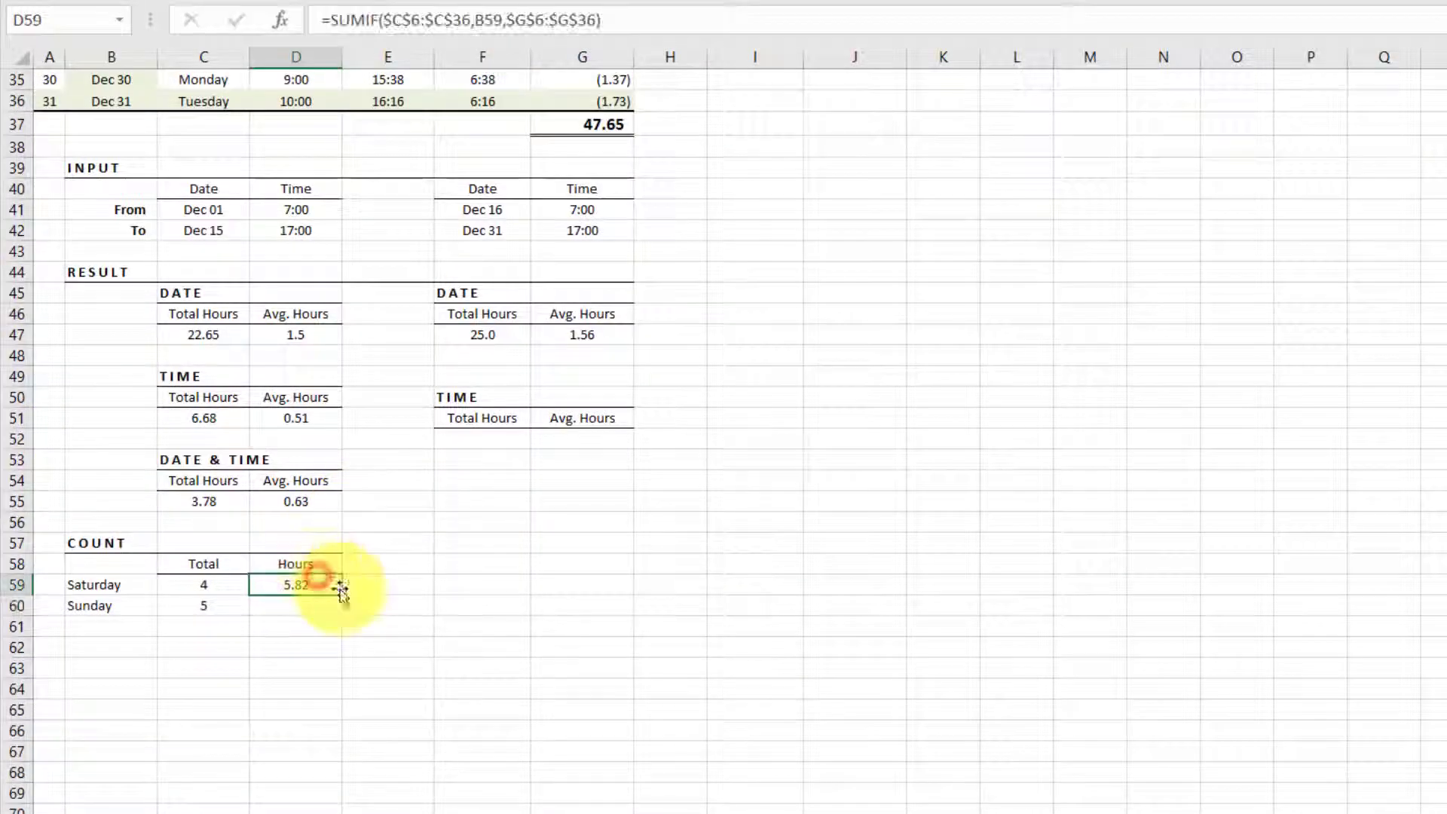
drag(347, 618, 341, 617)
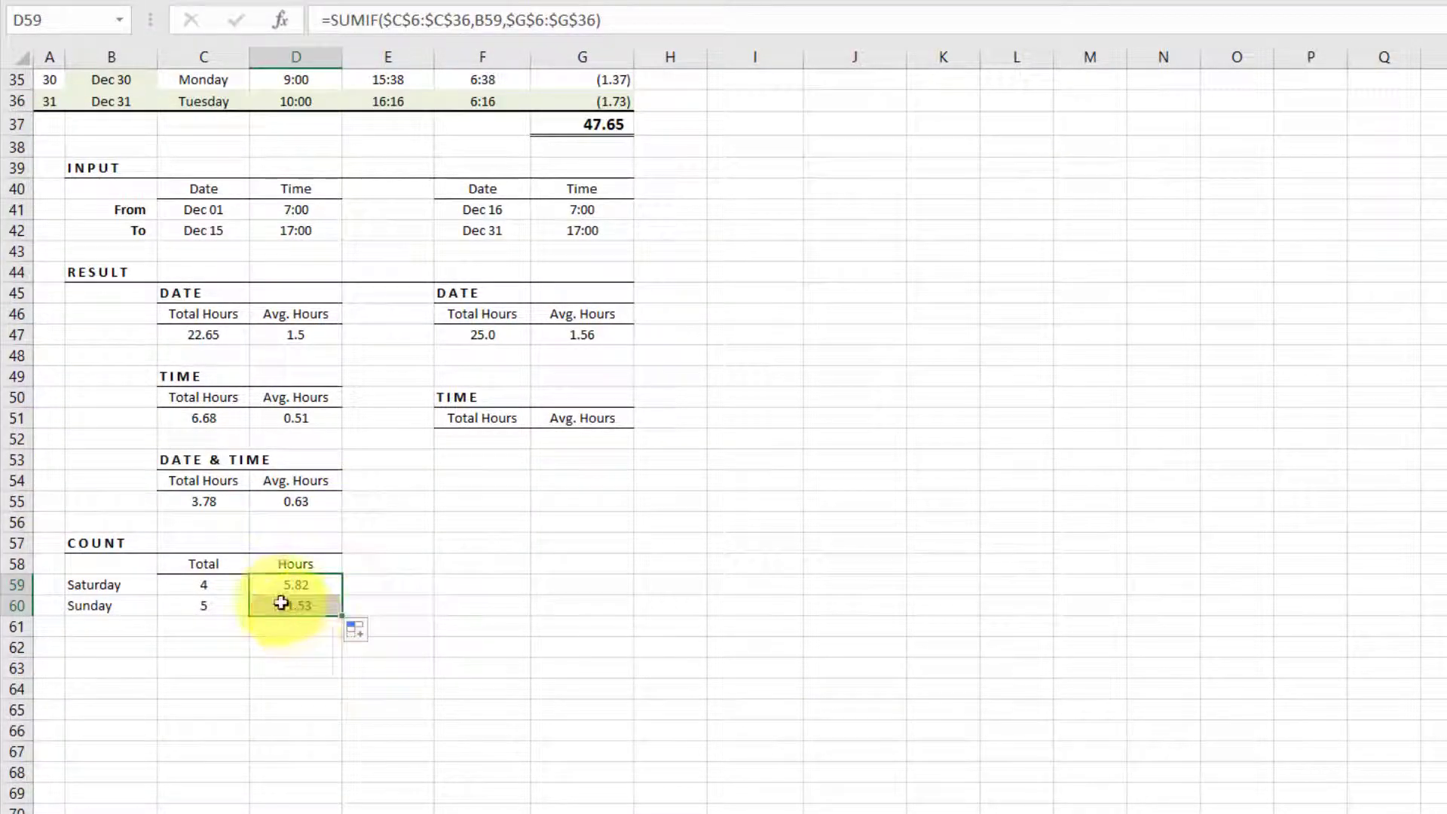
- Cross-check the Saturday row of the COUNT block by selecting the Total Hours cells of all Saturdays: G33, G26, G19 and G12
click(460, 541)
drag(74, 585, 343, 582)
scroll(839, 584, up, 8)
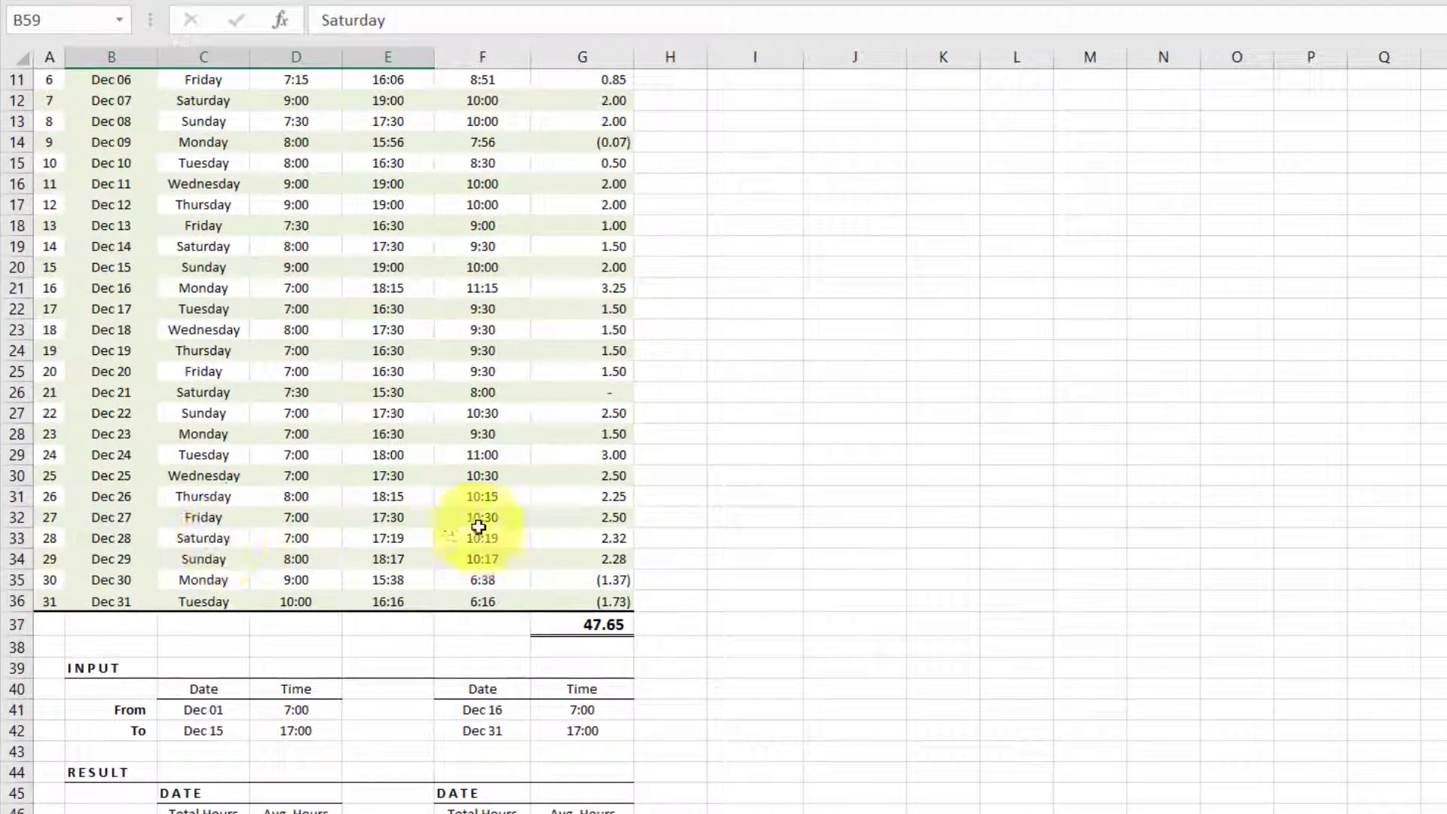
click(607, 542)
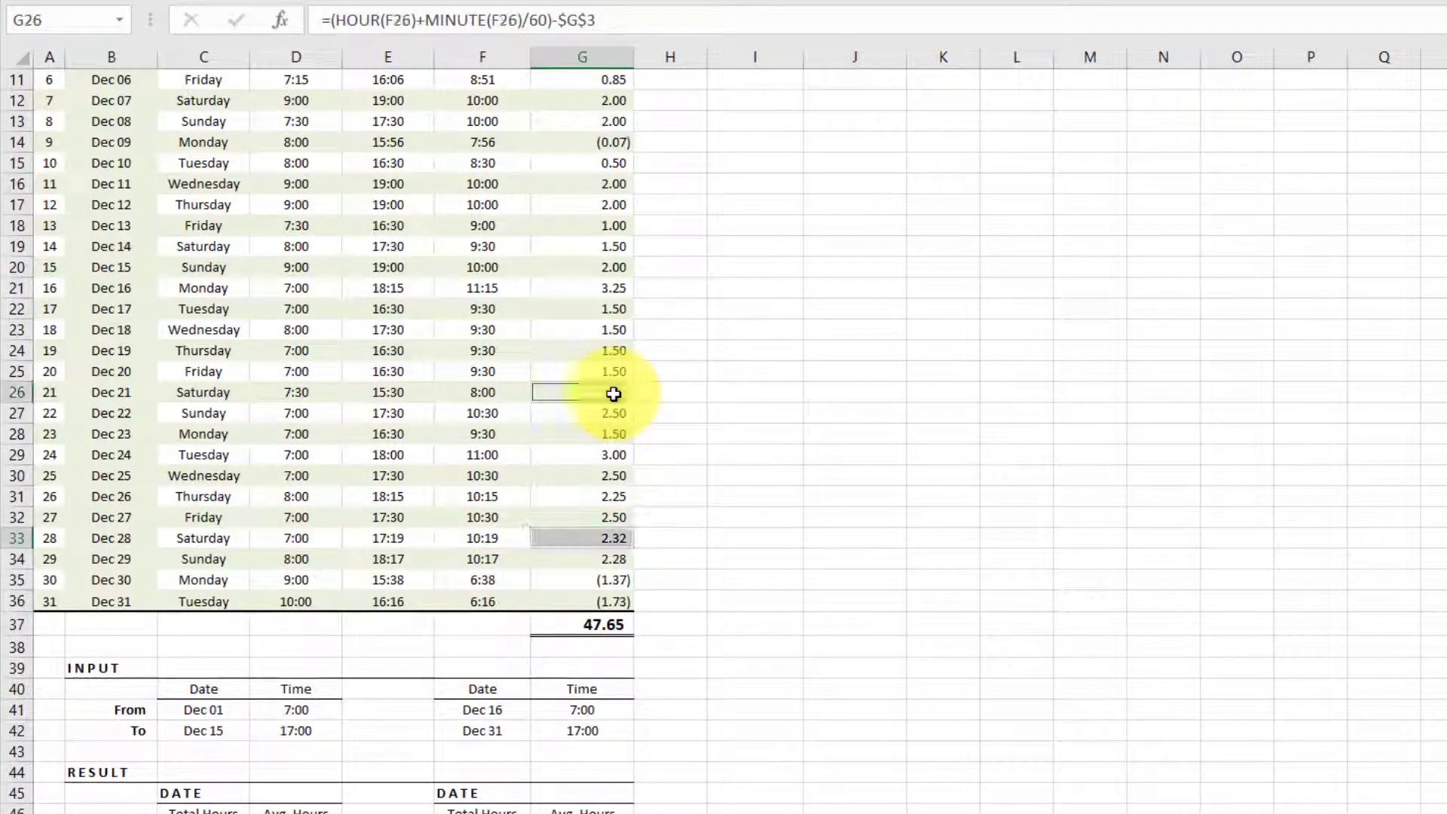
scroll(826, 452, up, 3)
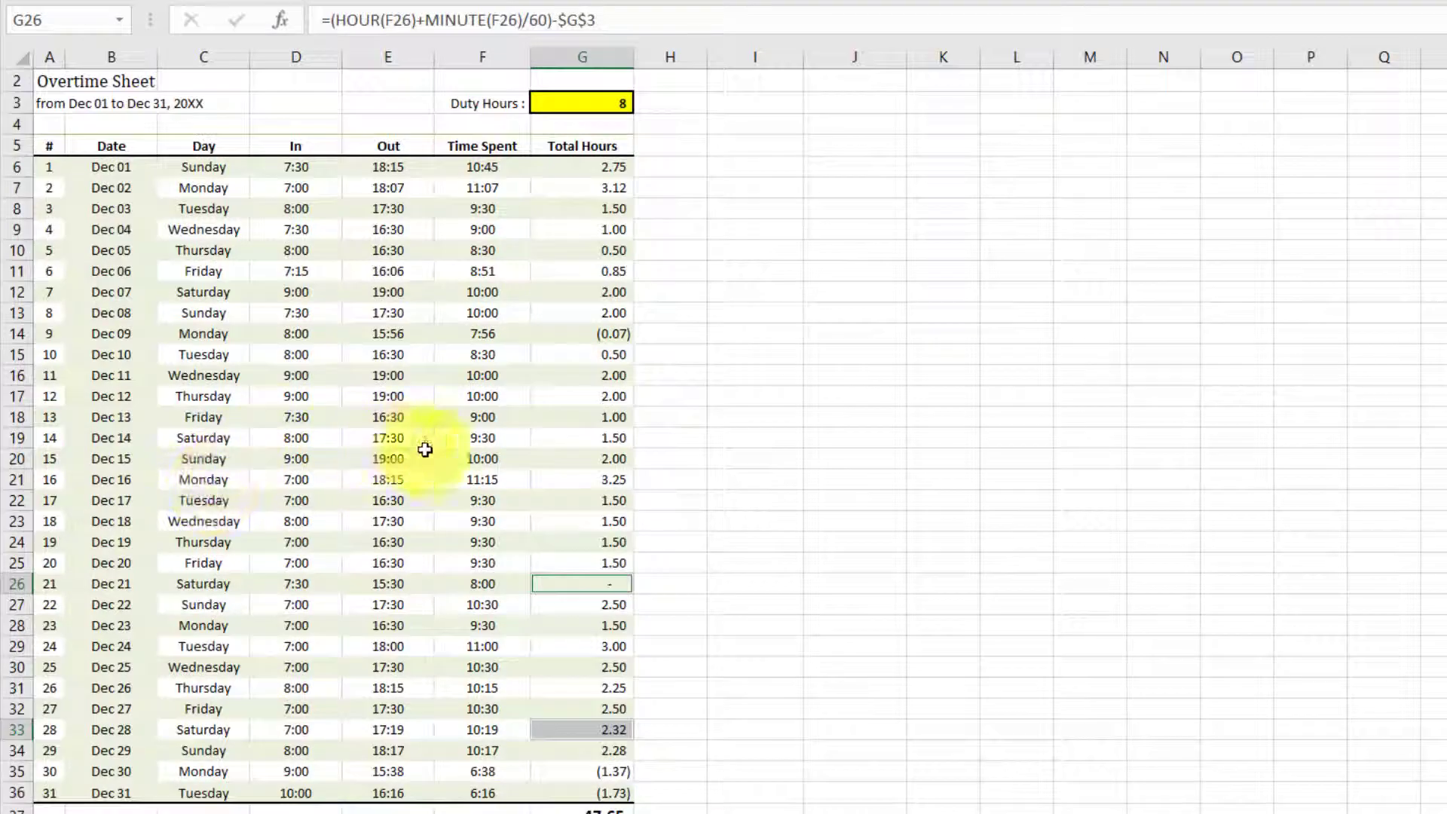
click(607, 438)
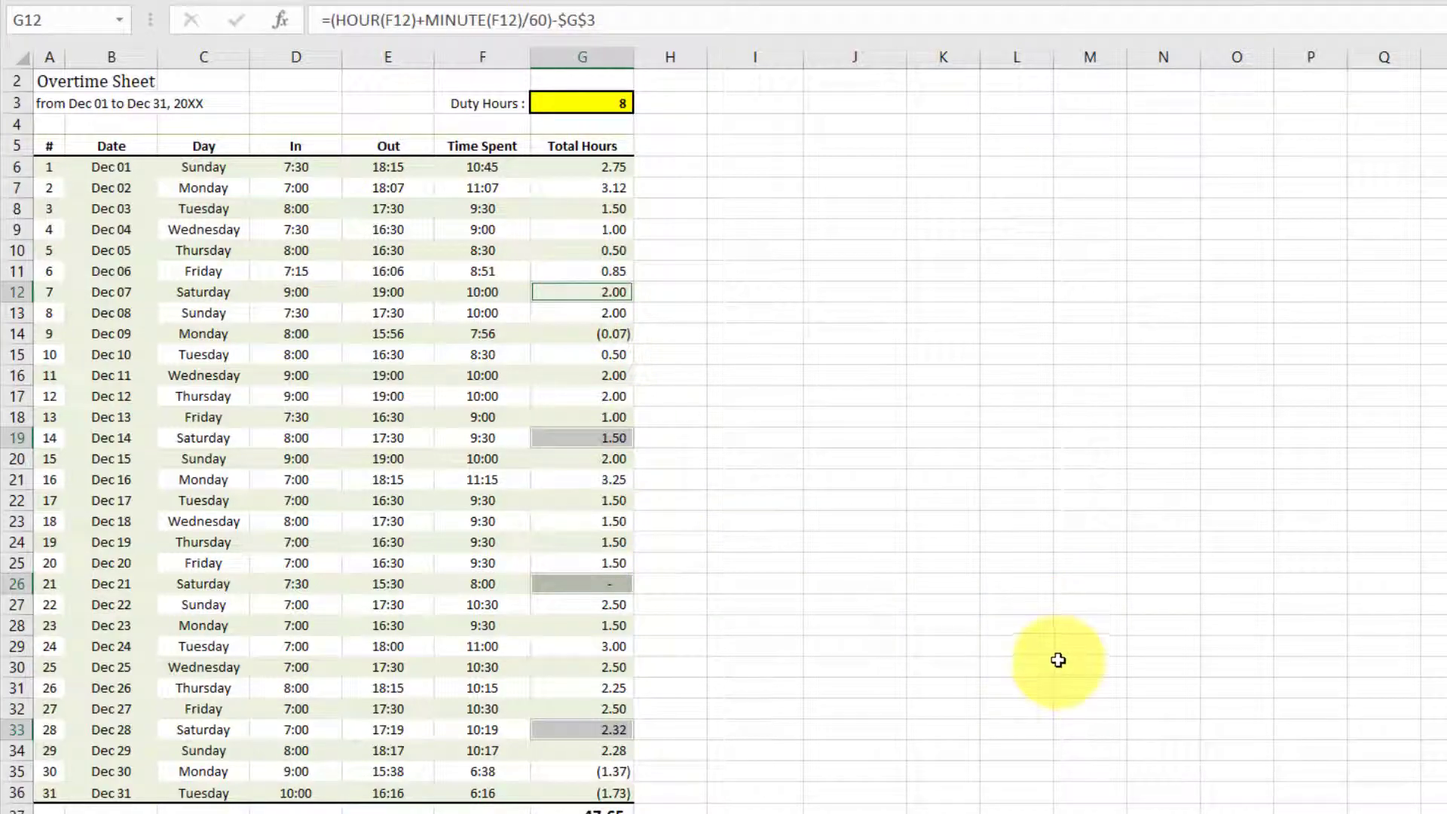
scroll(1055, 656, down, 7)
scroll(1075, 647, down, 3)
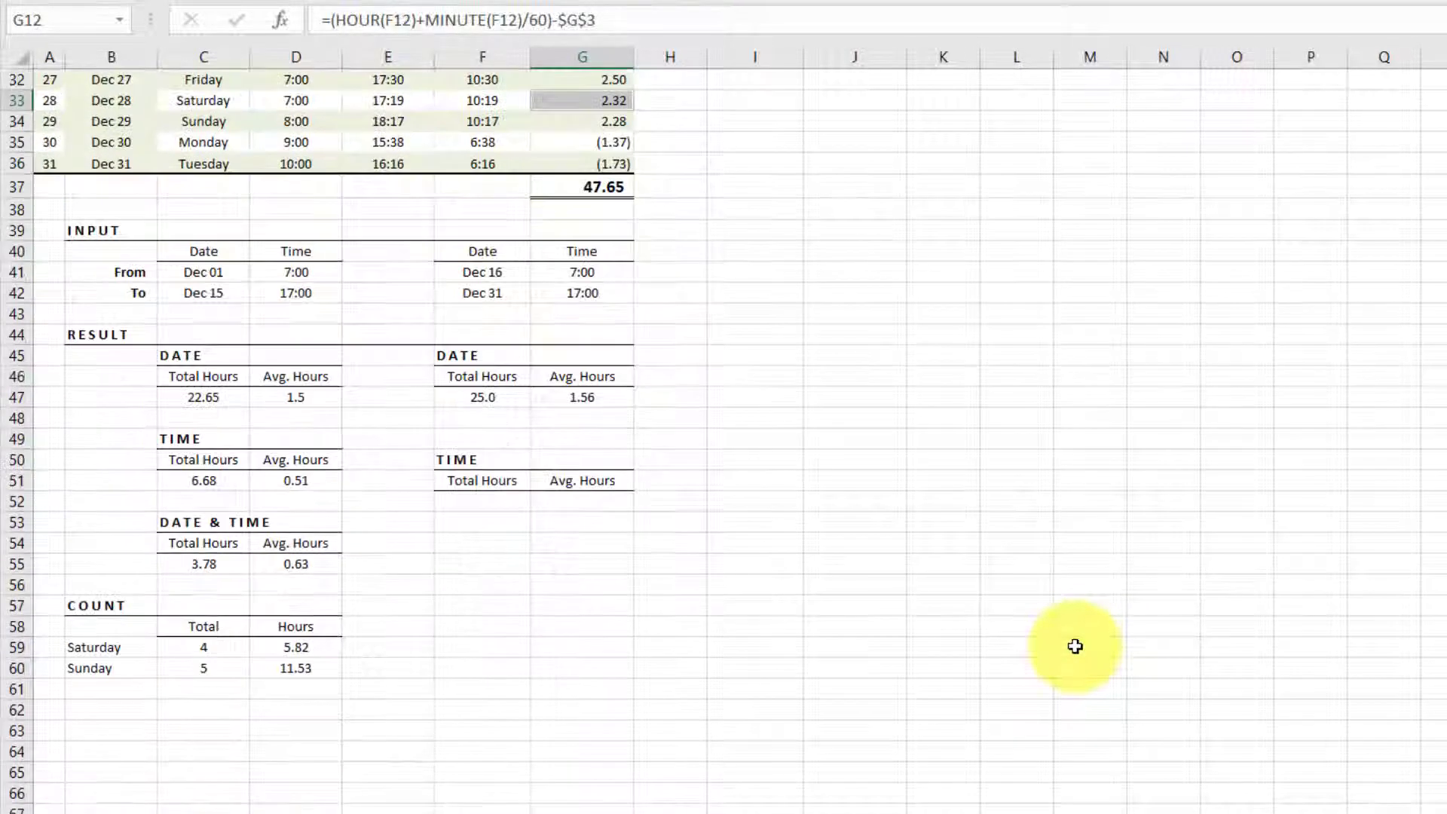